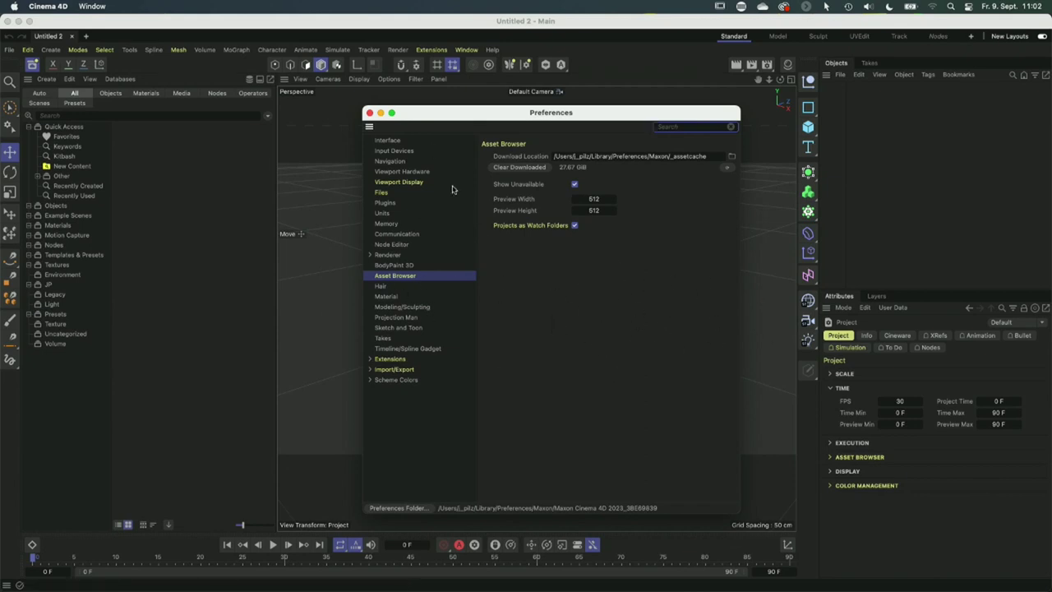
# Close the preferences and connect the IBC Project Files folder, located inside IBC, as a watch folder in the Asset Browser.
pyautogui.click(369, 113)
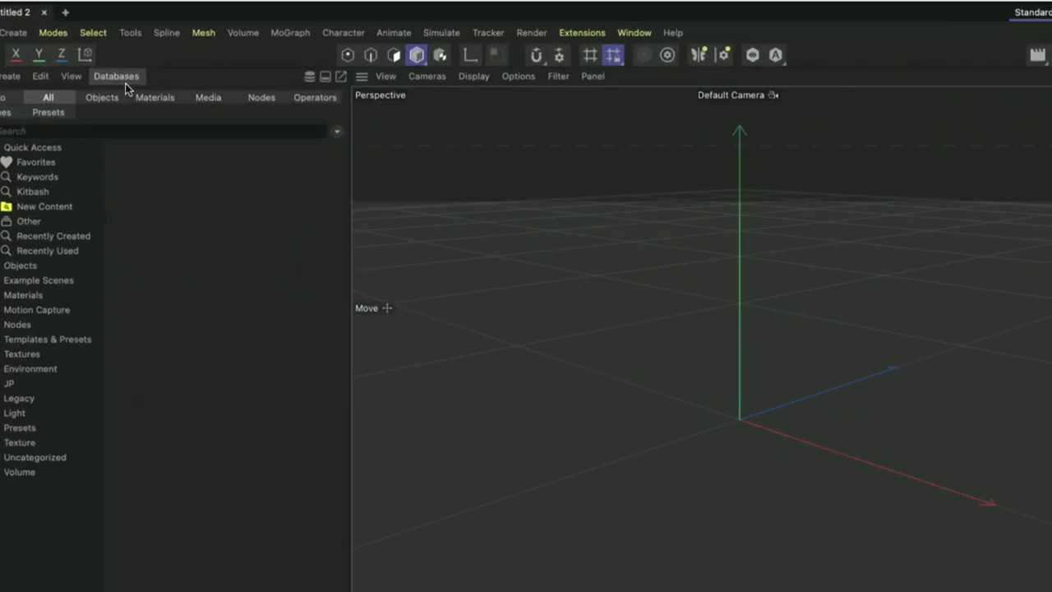
pyautogui.click(125, 77)
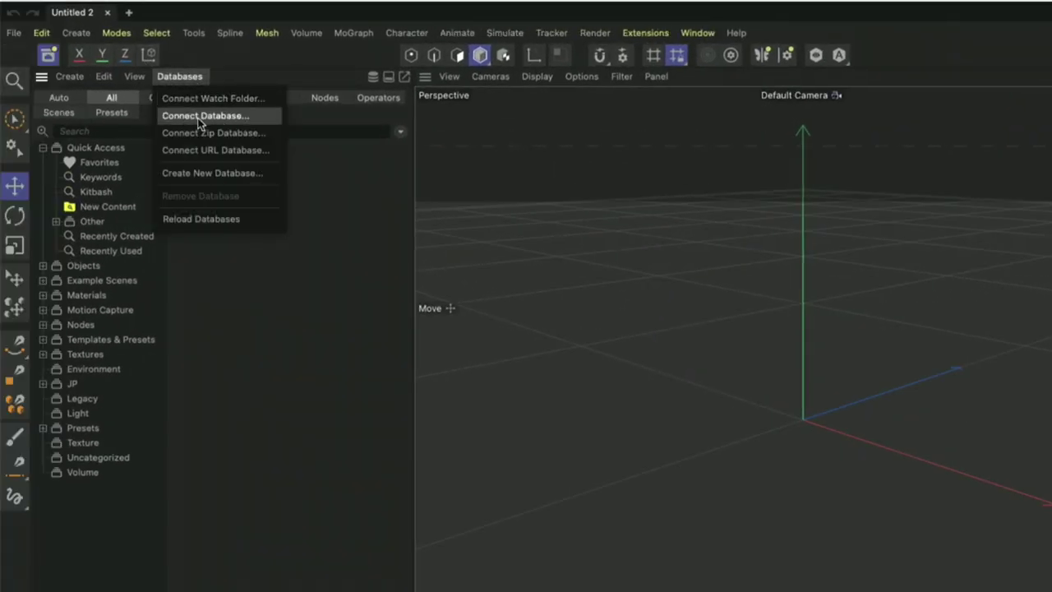
pyautogui.click(245, 99)
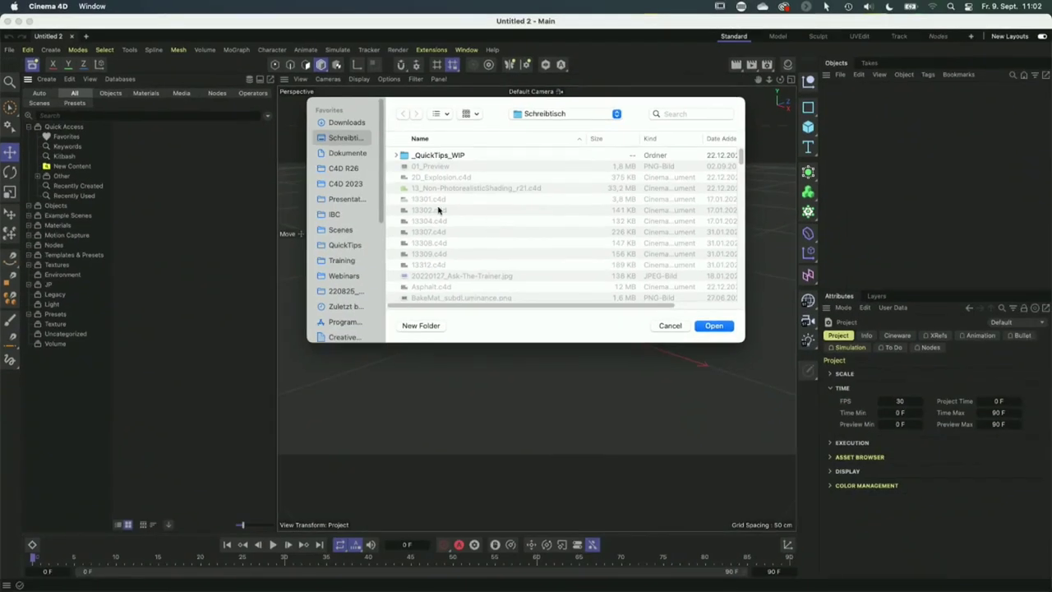
pyautogui.click(334, 214)
pyautogui.click(433, 179)
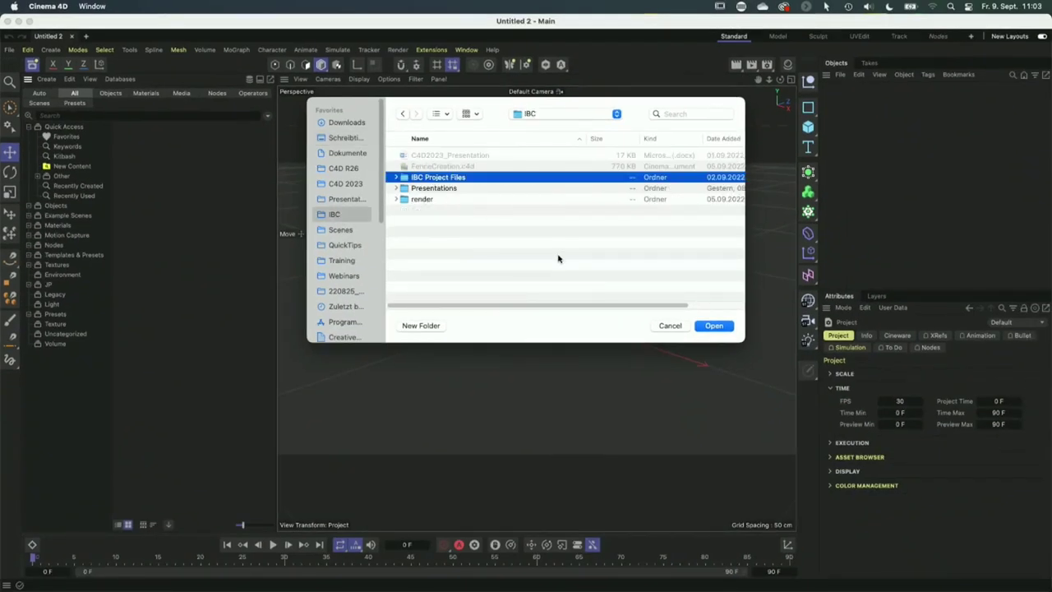
pyautogui.click(722, 328)
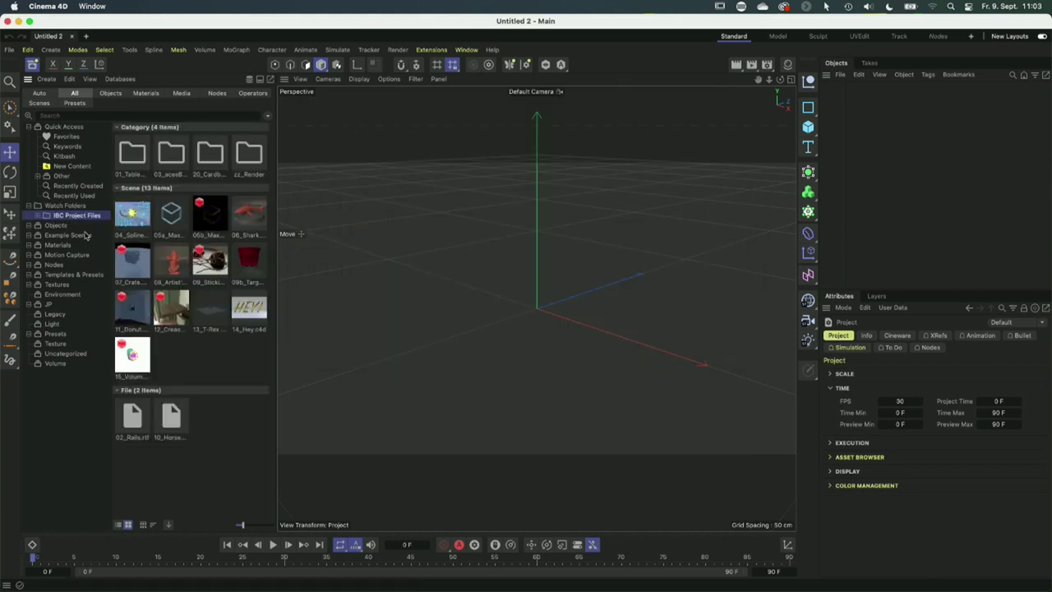
# Switch to Finder and duplicate 09_Stickiness_Start.c4d in the IBC Project Files folder.
pyautogui.press('super+Tab')
pyautogui.press('super+Tab')
pyautogui.press('super+Tab')
pyautogui.press('super+Tab')
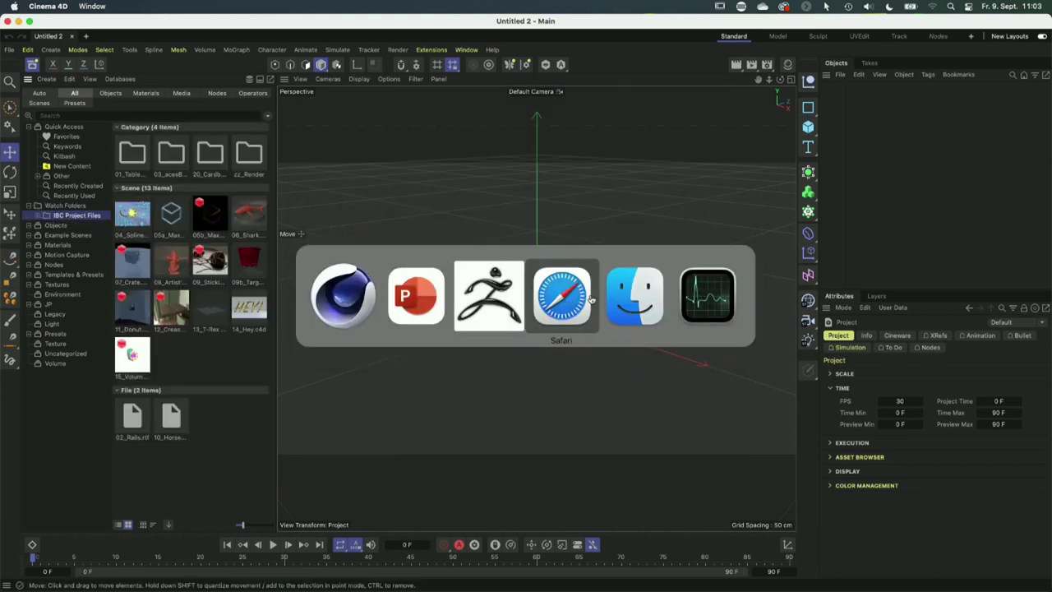
pyautogui.moveTo(401, 136); pyautogui.dragTo(552, 147)
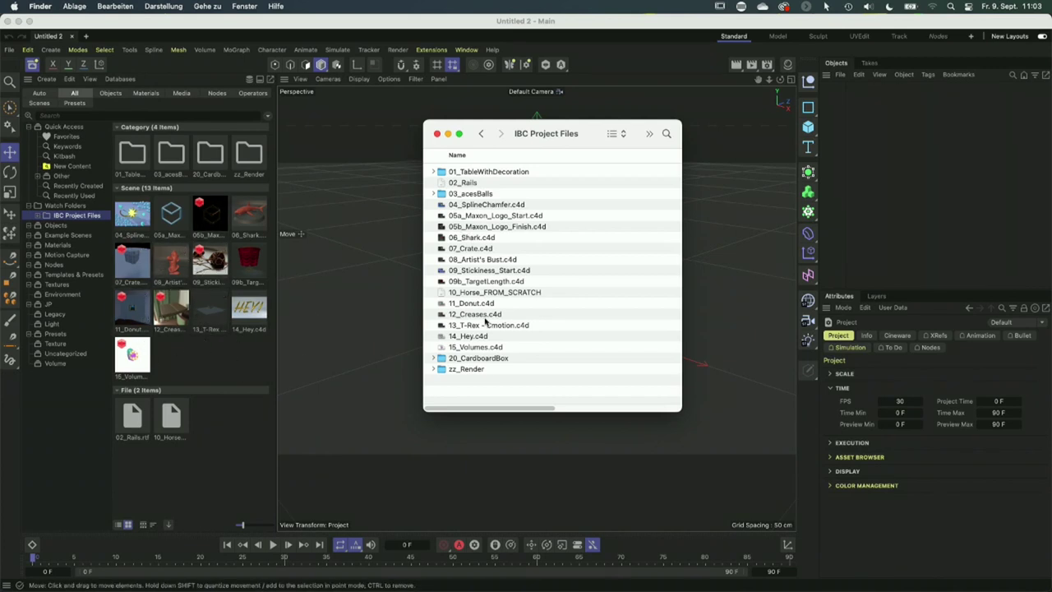
pyautogui.click(491, 271)
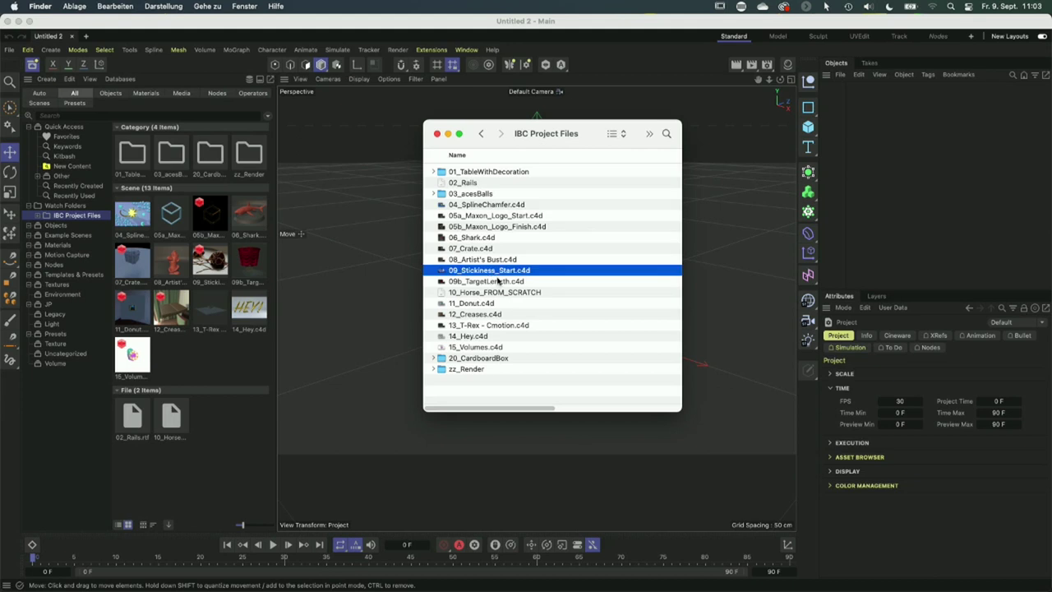
pyautogui.press('super+d')
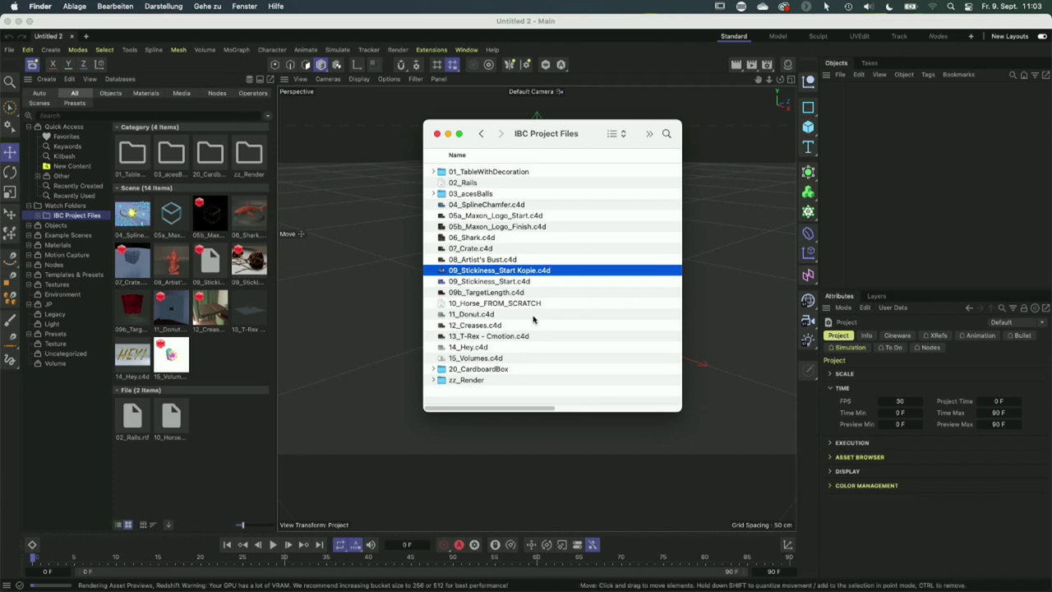
# Delete the duplicate of 09_Stickiness_Start.c4d, then switch to Cinema 4D and reload the asset databases.
pyautogui.click(450, 271)
pyautogui.press('Escape')
pyautogui.press('super+BackSpace')
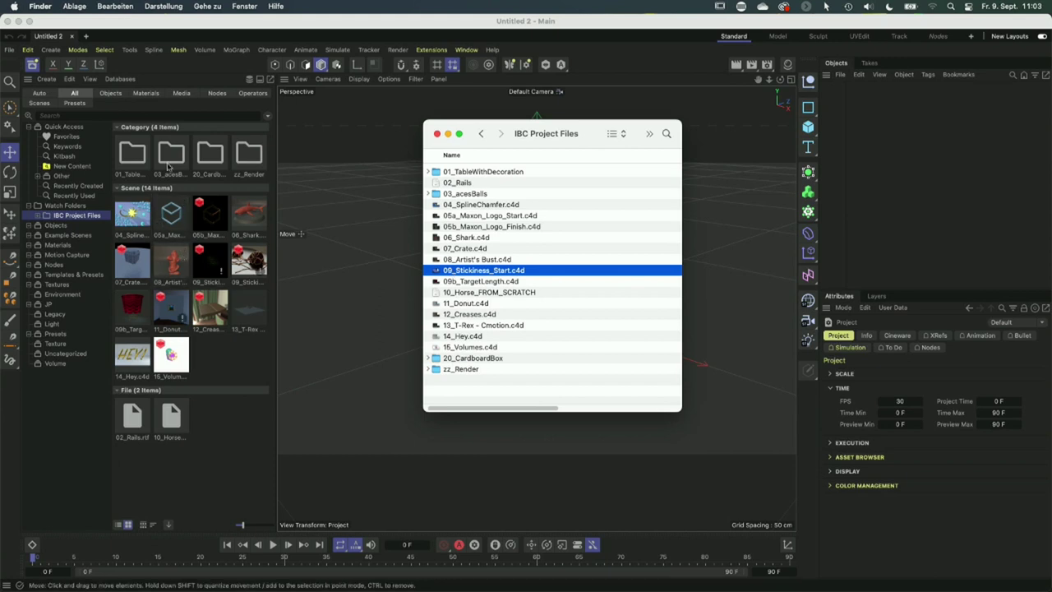
pyautogui.click(120, 80)
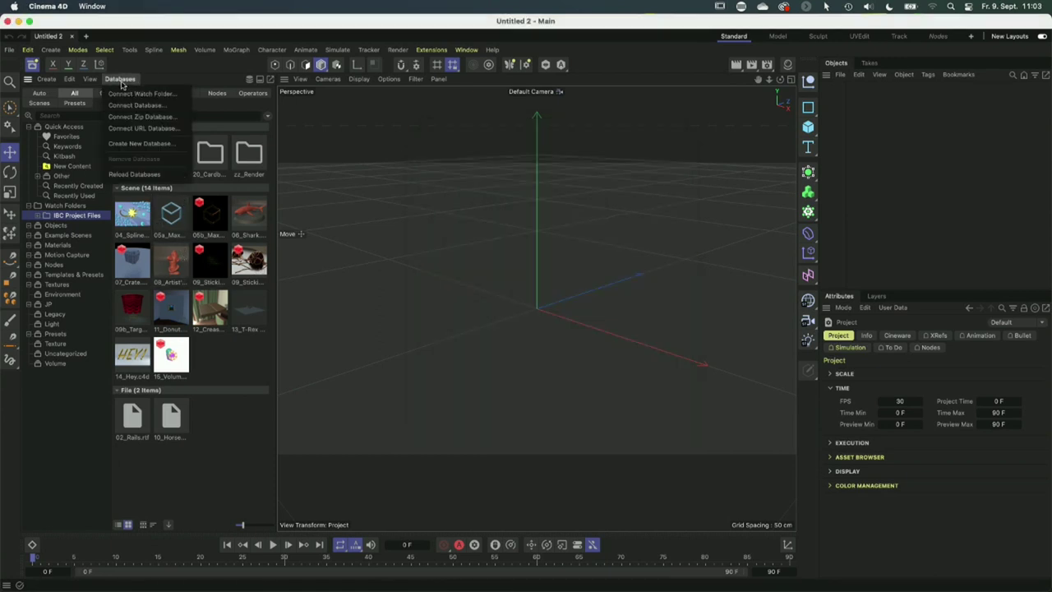
pyautogui.click(150, 175)
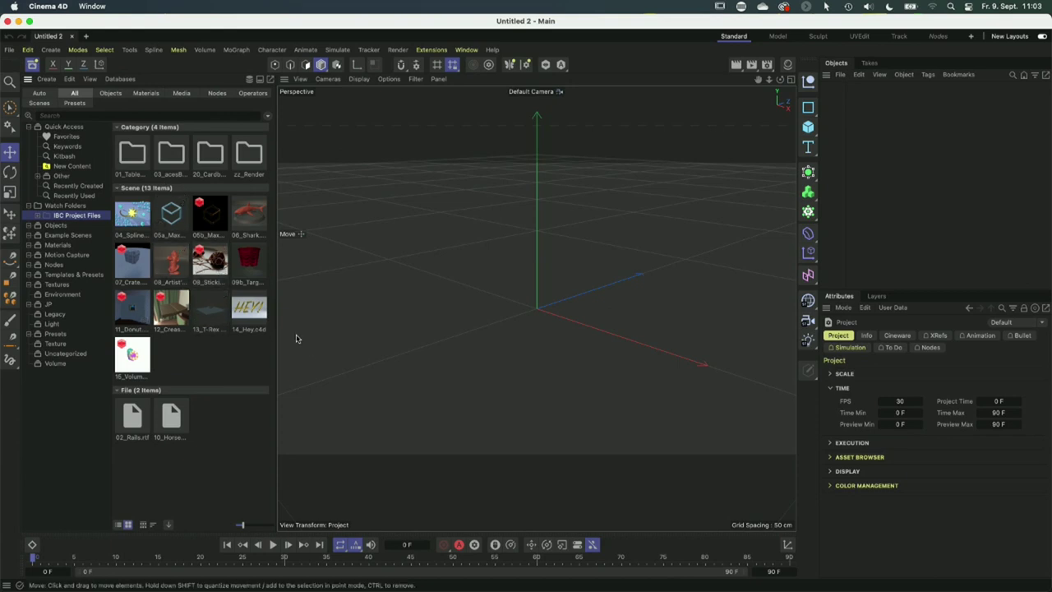
# Inspect the IBC Project Files entry in the database overview, toggling its visibility off and on before hiding the overview.
pyautogui.click(249, 81)
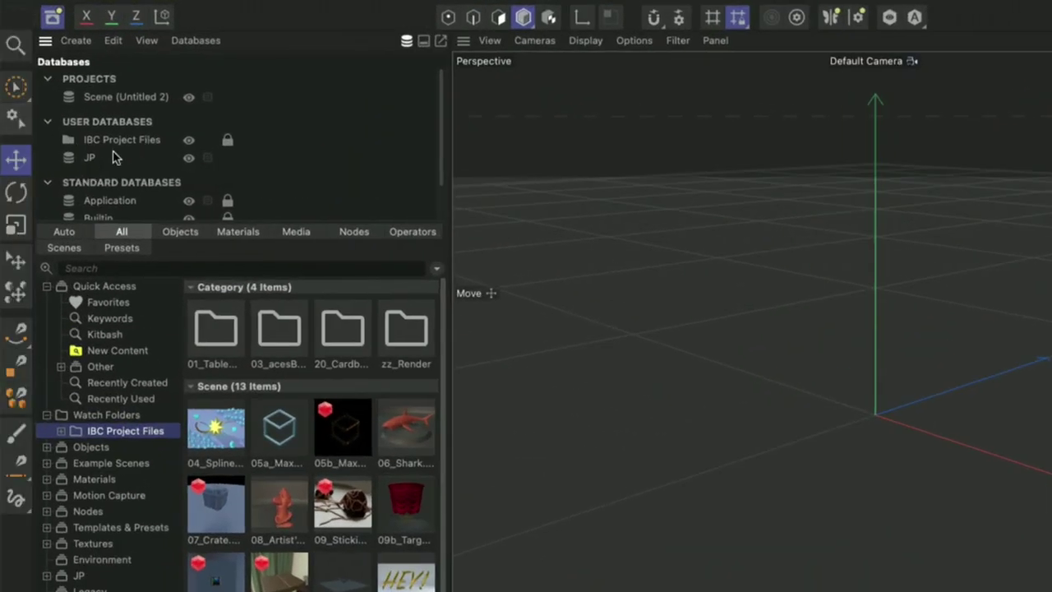
pyautogui.click(70, 144)
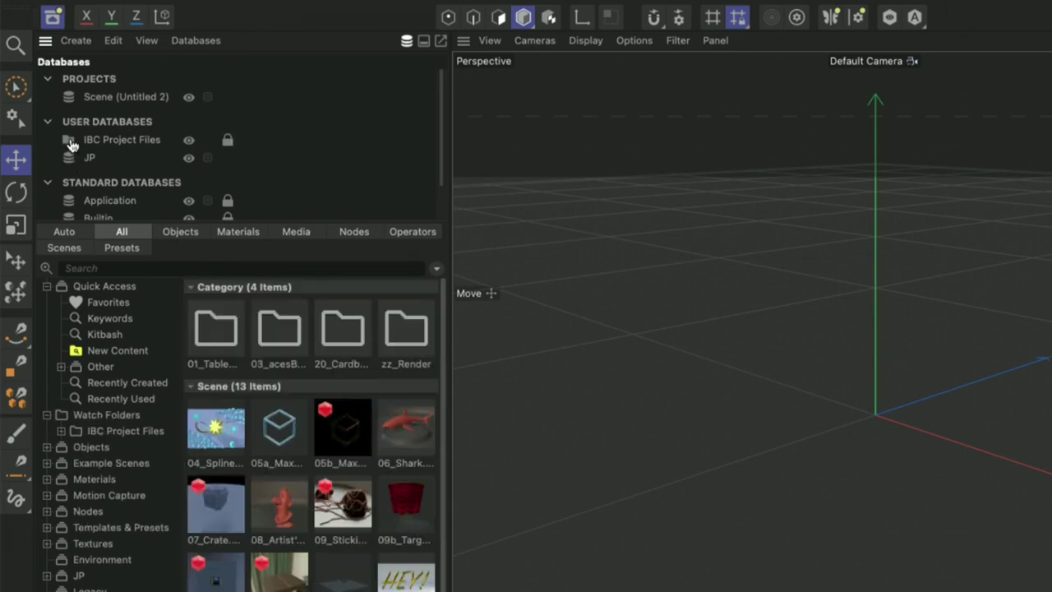
pyautogui.click(189, 140)
pyautogui.click(189, 141)
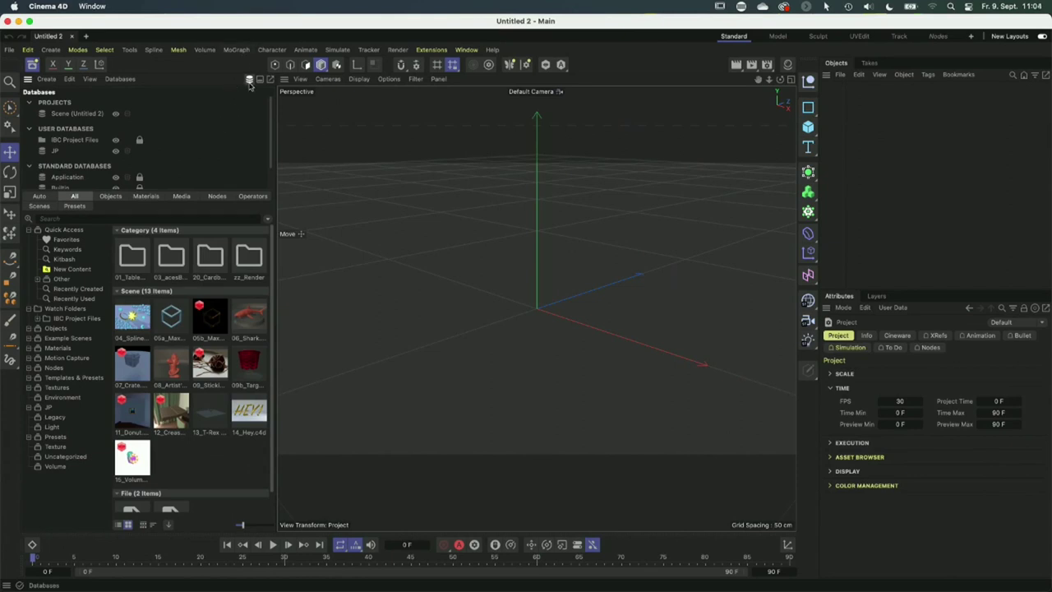
pyautogui.click(249, 81)
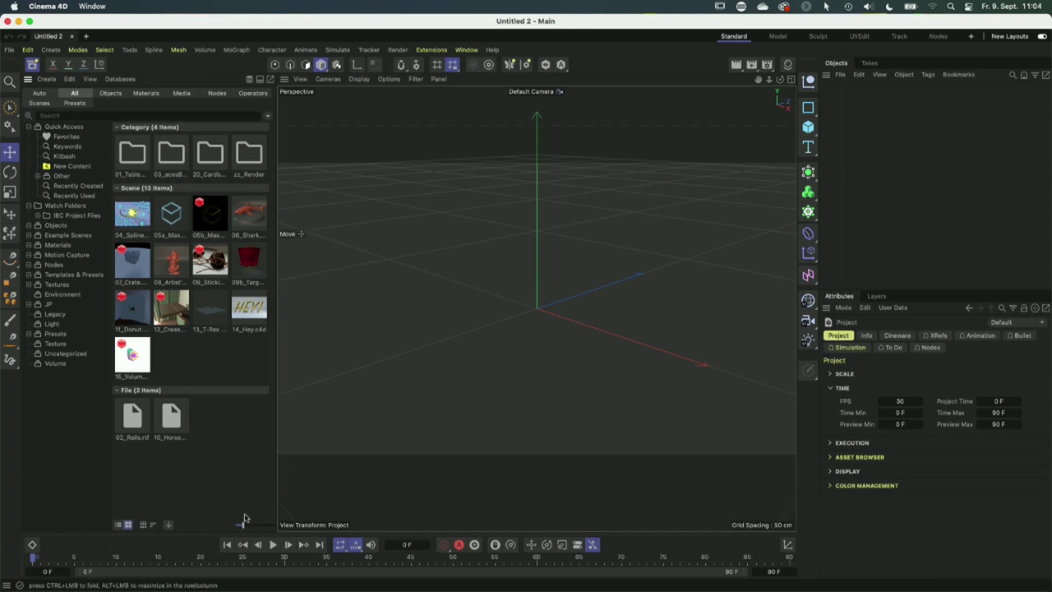
# Display the watch folder's assets as a list and reduce the thumbnail size.
pyautogui.click(118, 524)
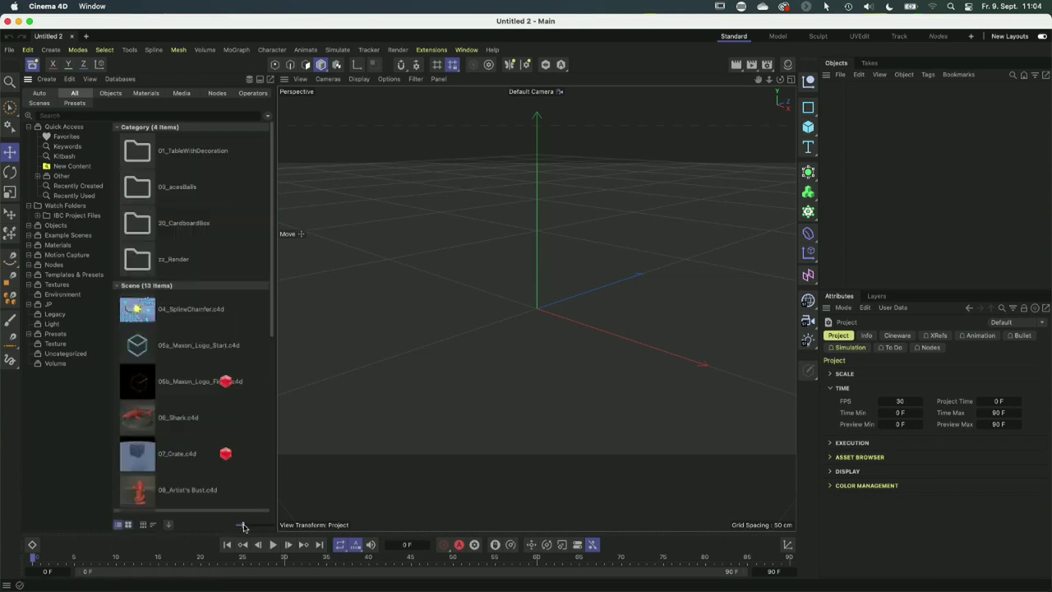
pyautogui.moveTo(241, 526); pyautogui.dragTo(238, 527)
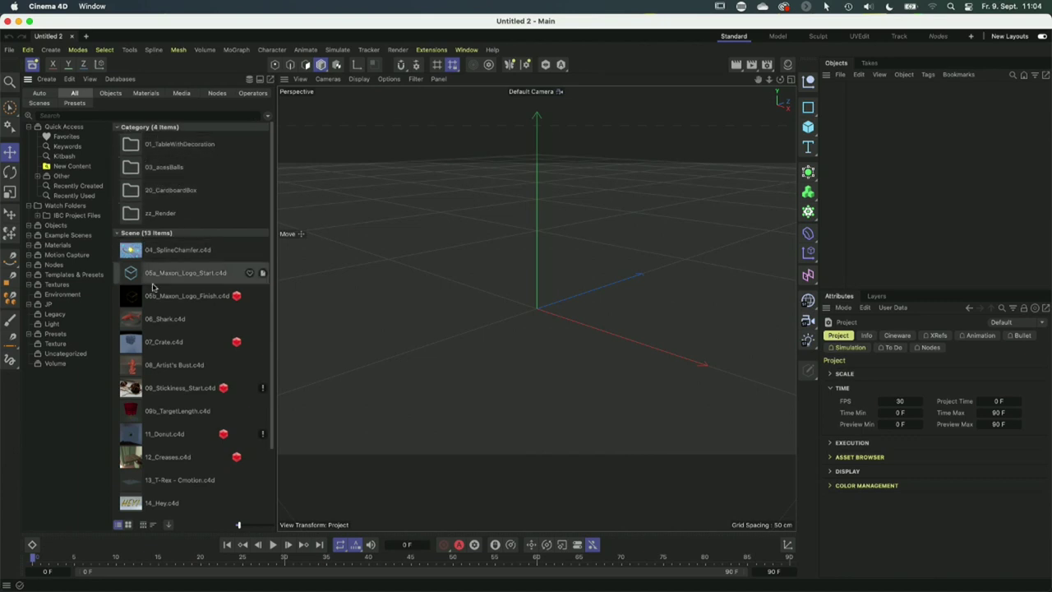
pyautogui.scroll(-3, 174, 296)
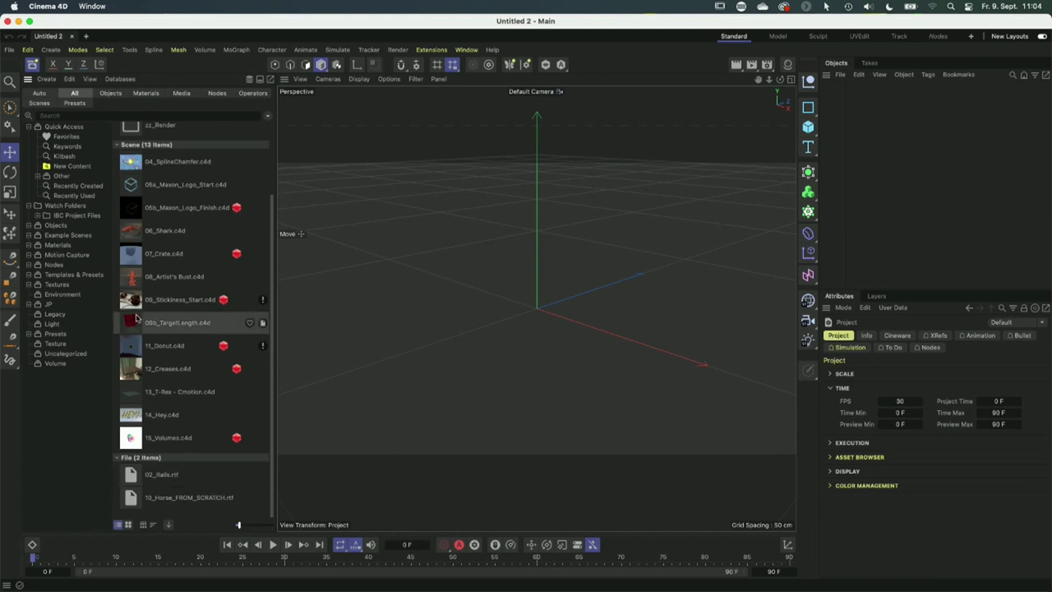
pyautogui.scroll(3, 180, 320)
# Set the asset grouping to None so that folders, scenes and files share one list.
pyautogui.click(143, 525)
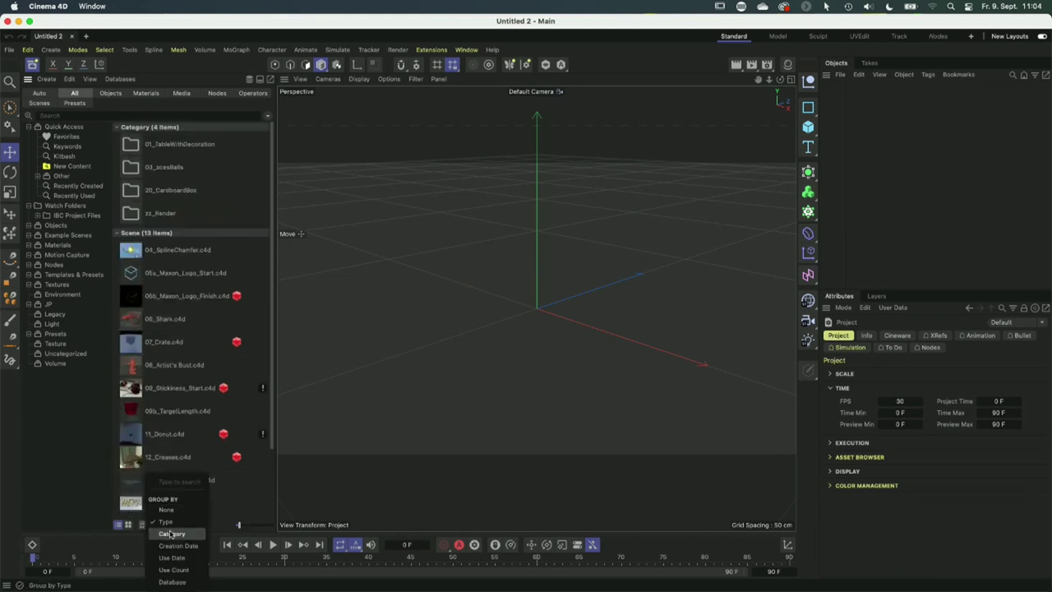
pyautogui.click(184, 515)
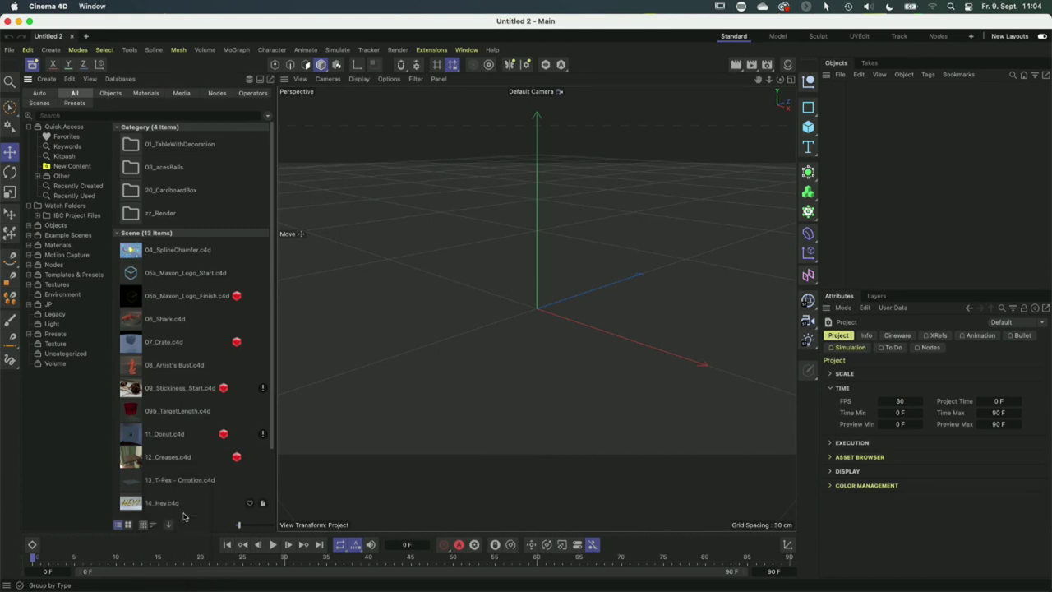
pyautogui.scroll(-2, 169, 245)
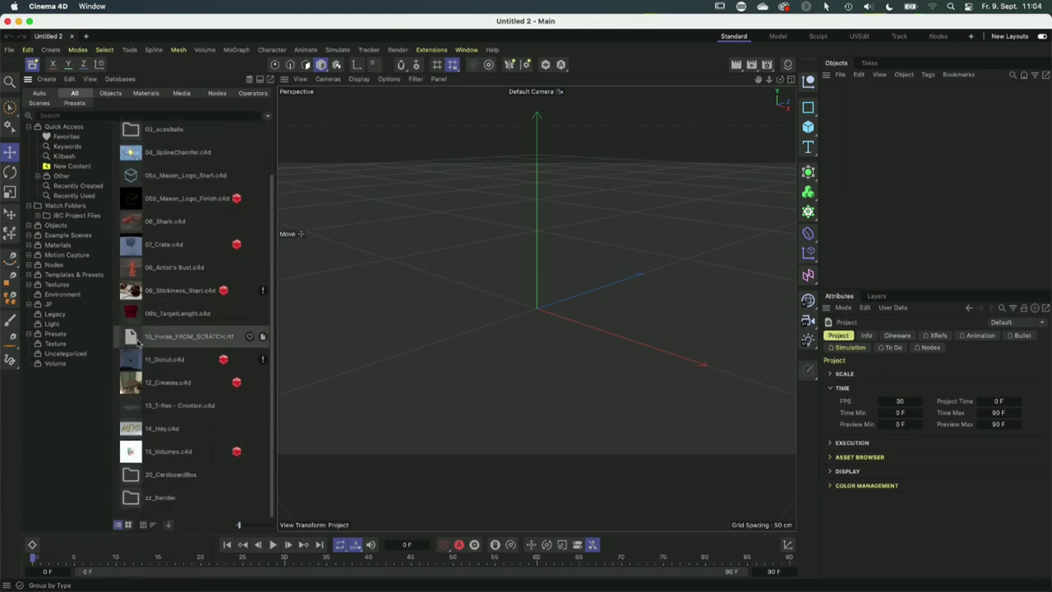
pyautogui.scroll(2, 155, 354)
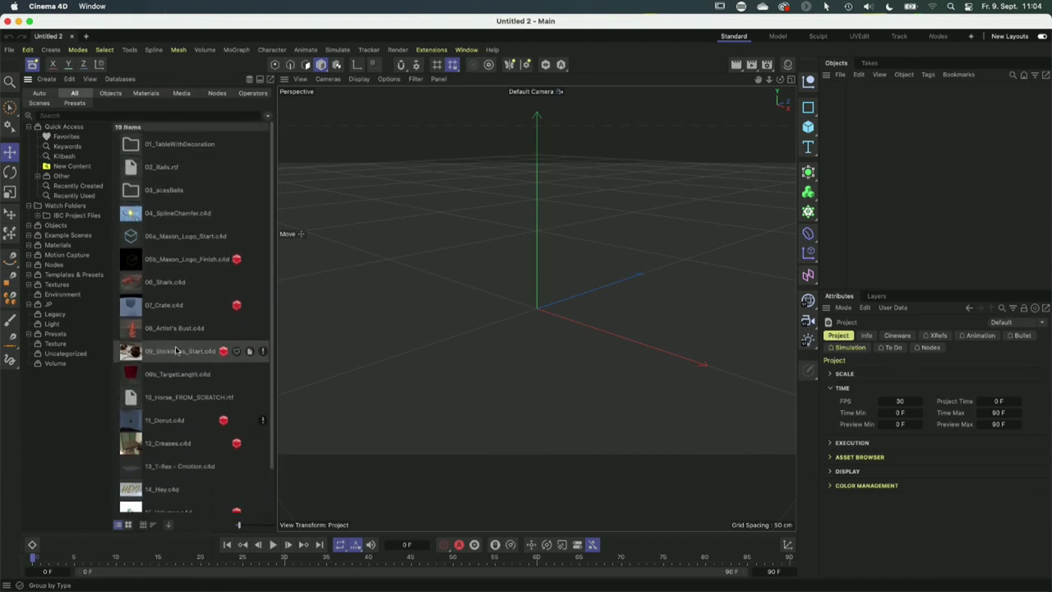
# Sort favorites first in the asset list and mark 06_Shark.c4d and 09b_TargetLength.c4d as favorites.
pyautogui.click(154, 523)
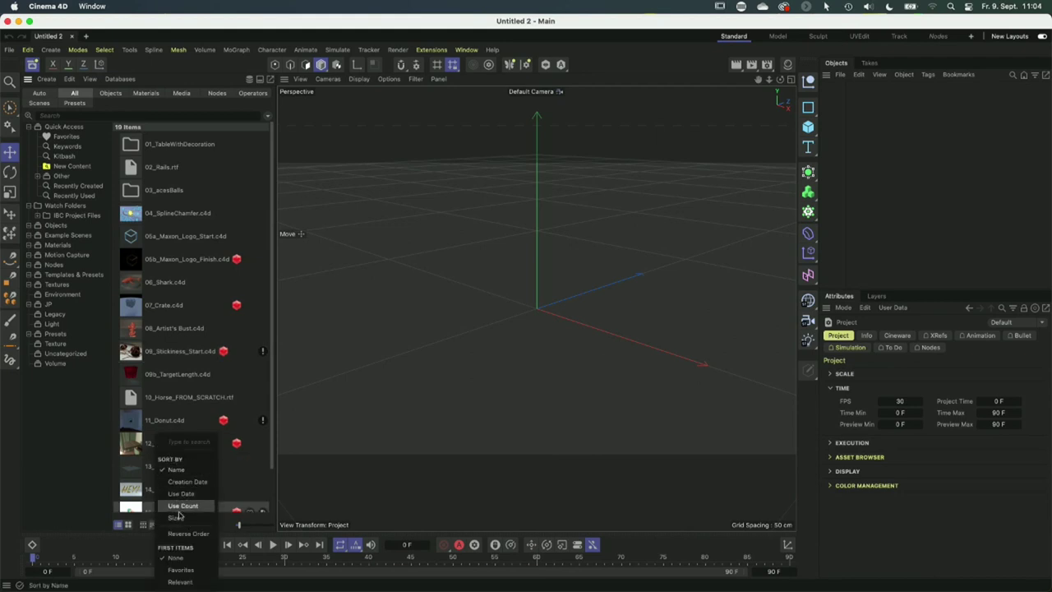
pyautogui.click(197, 573)
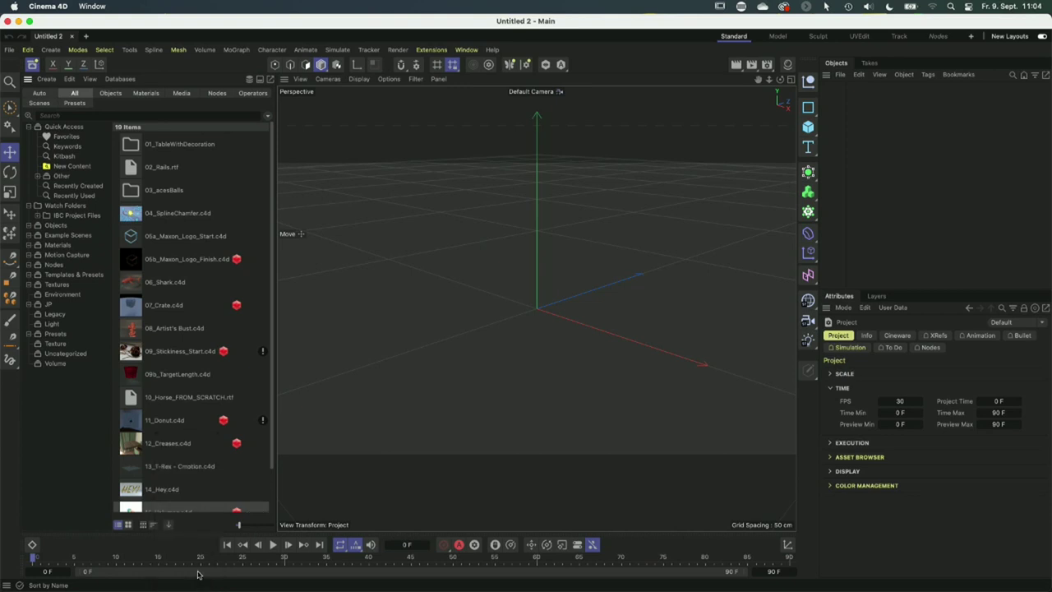
pyautogui.click(250, 282)
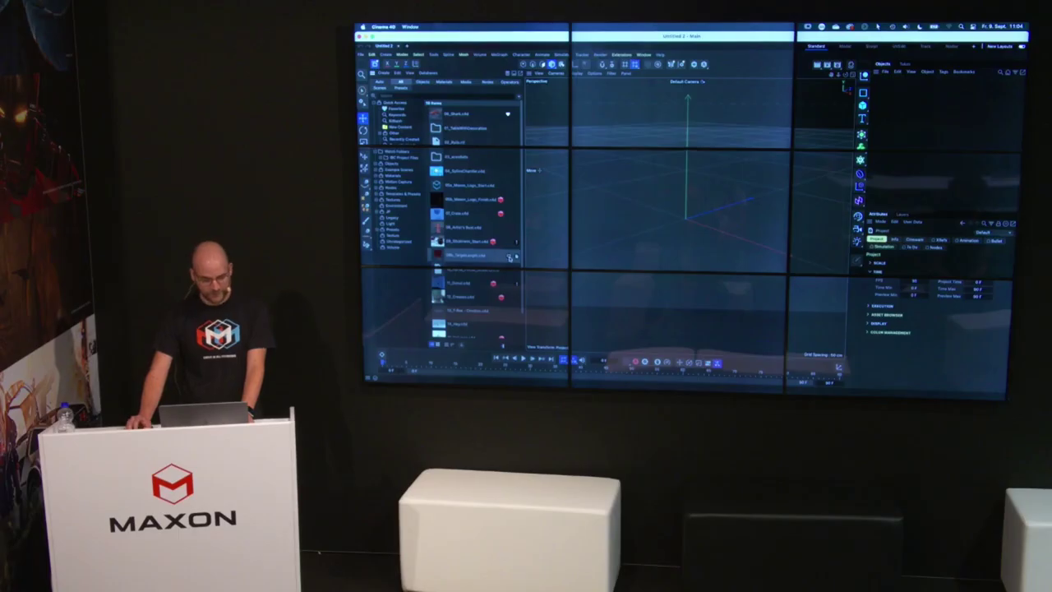
pyautogui.click(250, 374)
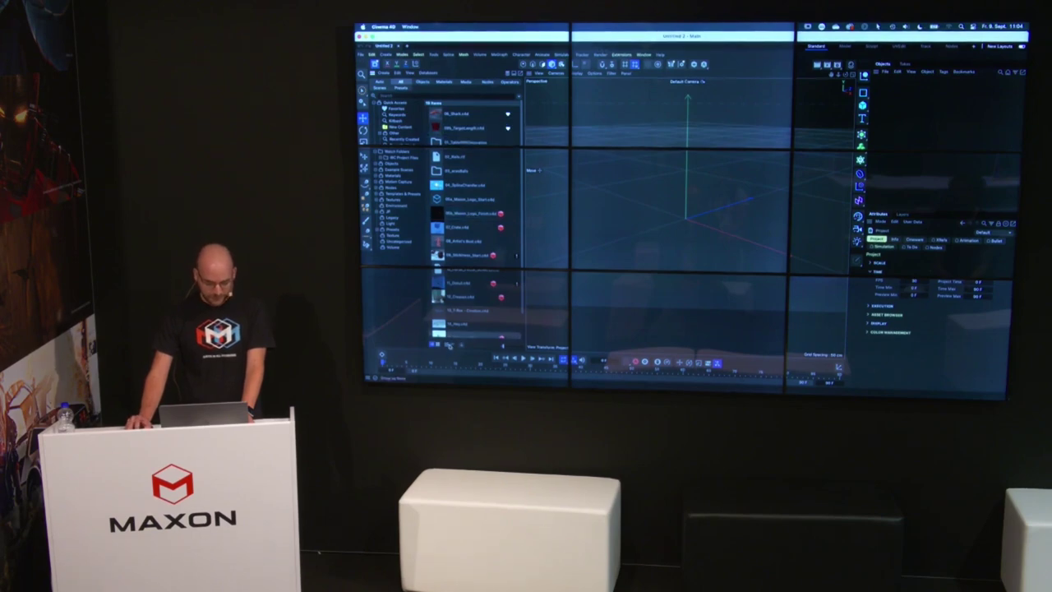
# Restore the plain name order of the asset list without favorites first.
pyautogui.rightClick(453, 299)
pyautogui.click(469, 372)
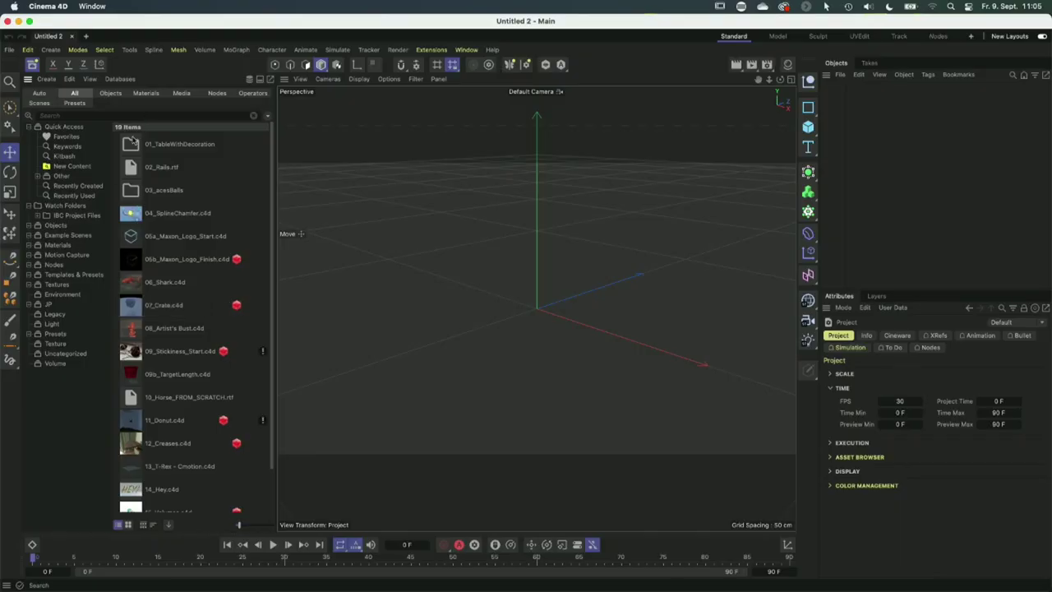
# Open the scene 01_TableWithDecoration.c4d from the 01_TableWithDecoration folder in the watch folder.
pyautogui.doubleClick(133, 147)
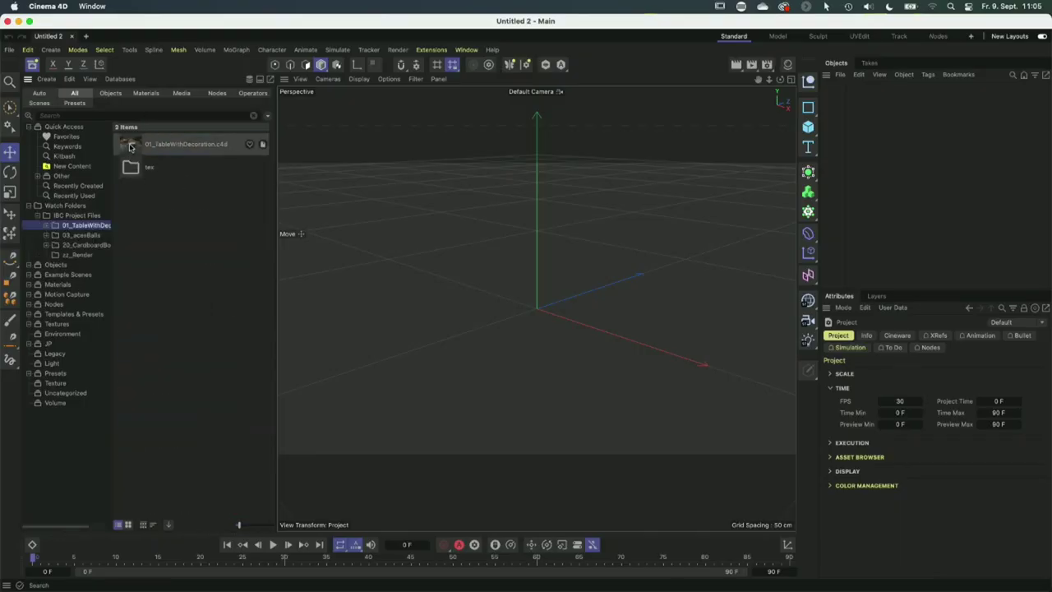
pyautogui.doubleClick(130, 146)
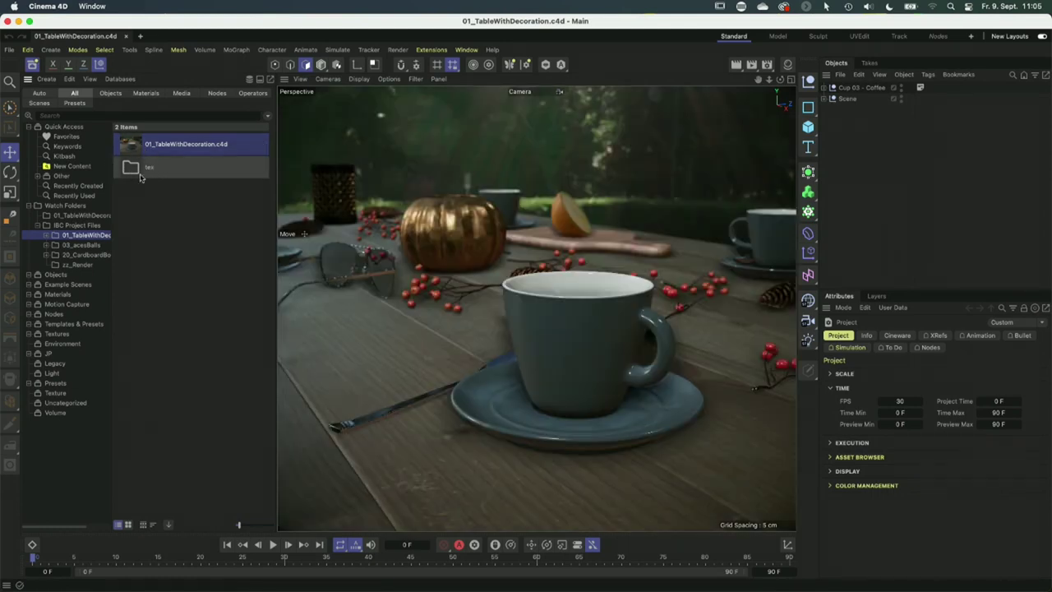
# Show the content of subcategories for 01_TableWithDecoration, look through the listed textures, and switch the option off again.
pyautogui.click(169, 525)
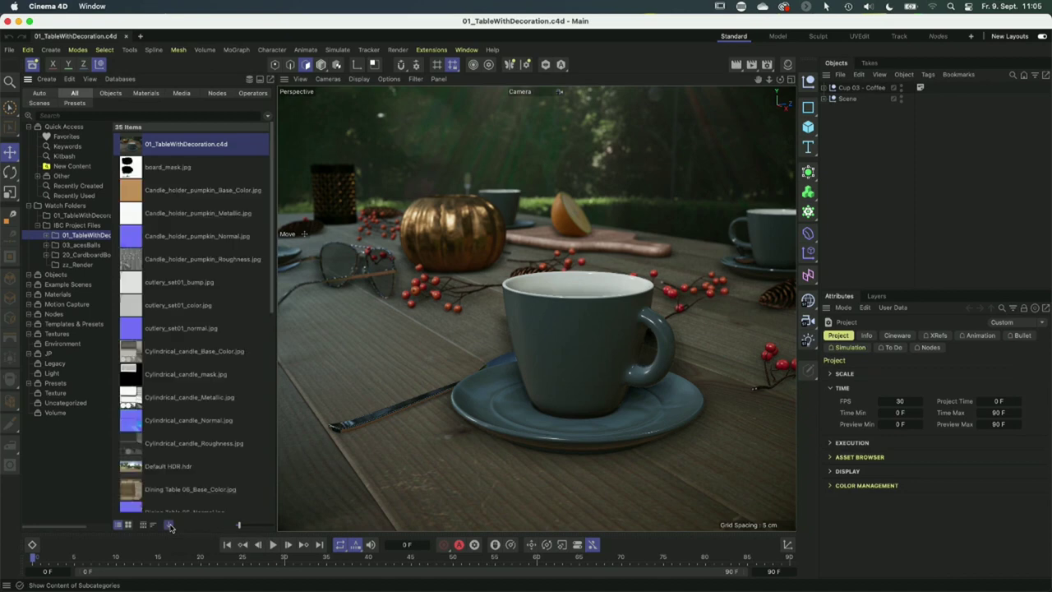
pyautogui.scroll(-3, 189, 271)
pyautogui.scroll(3, 178, 307)
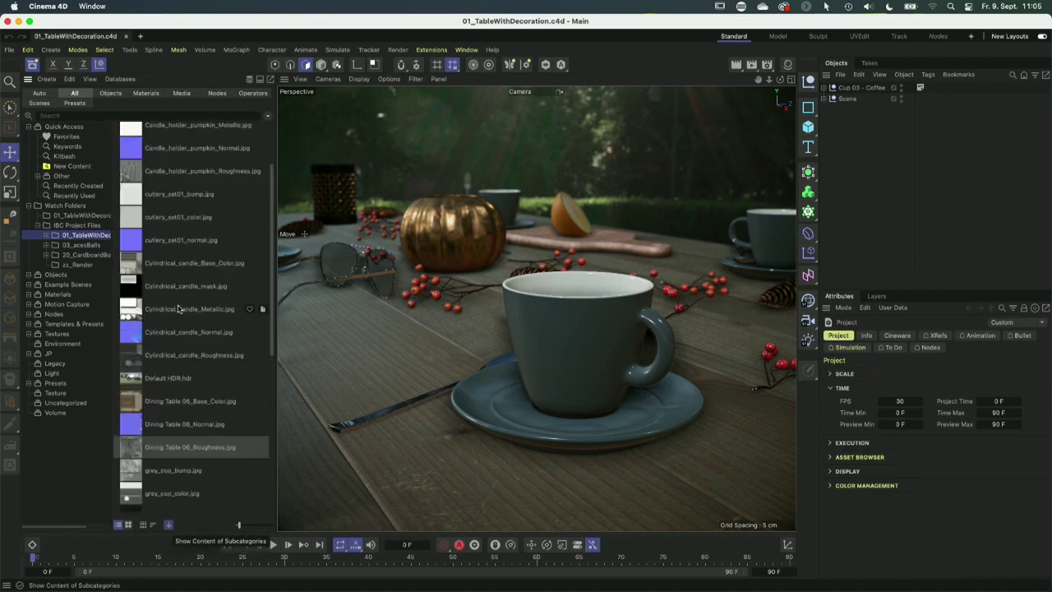
pyautogui.click(169, 524)
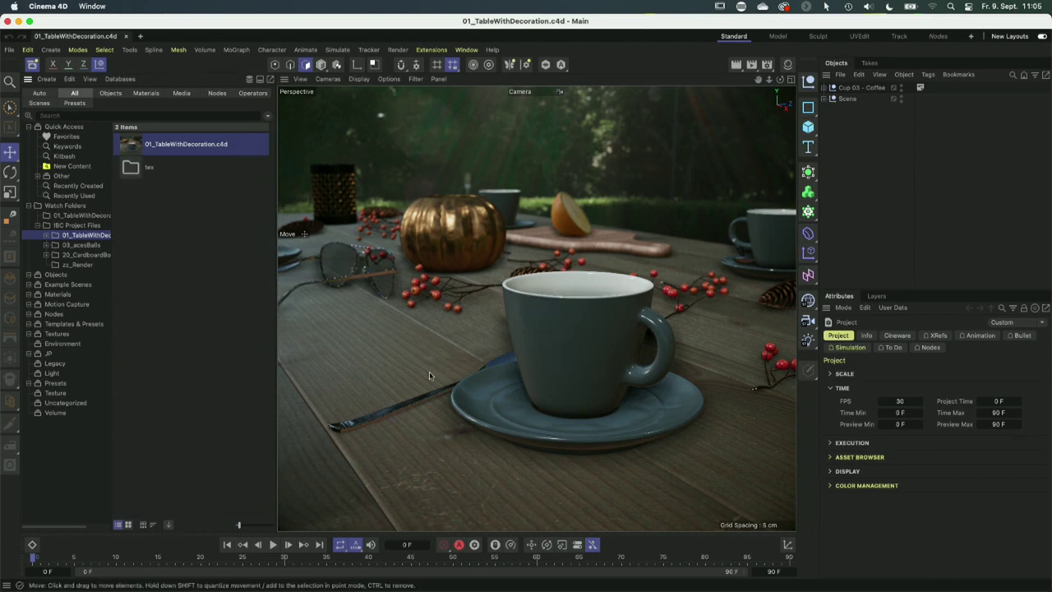
# Collapse IBC Project Files in the watch folders and select the separate 01_TableWithDecoration watch folder.
pyautogui.click(38, 225)
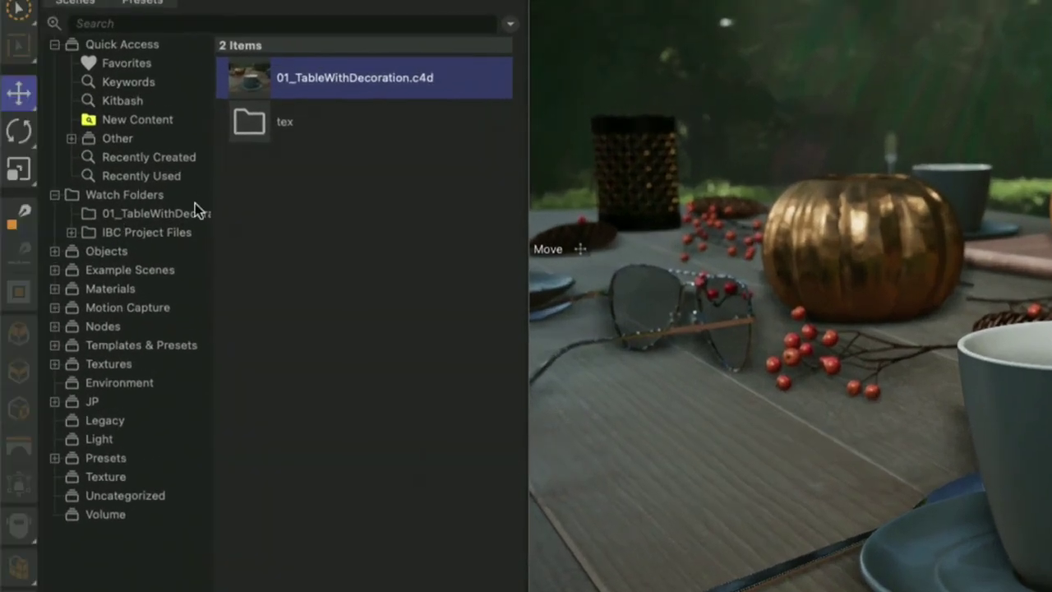
pyautogui.click(143, 214)
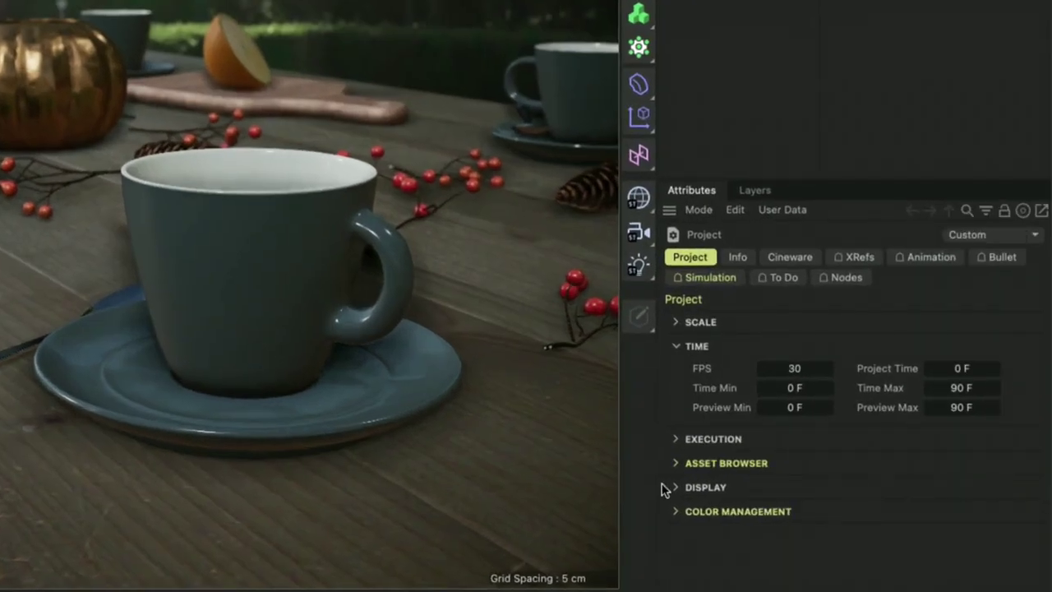
# Set the relative path of the project's connected watch folder to "/" in the Asset Browser settings.
pyautogui.click(679, 464)
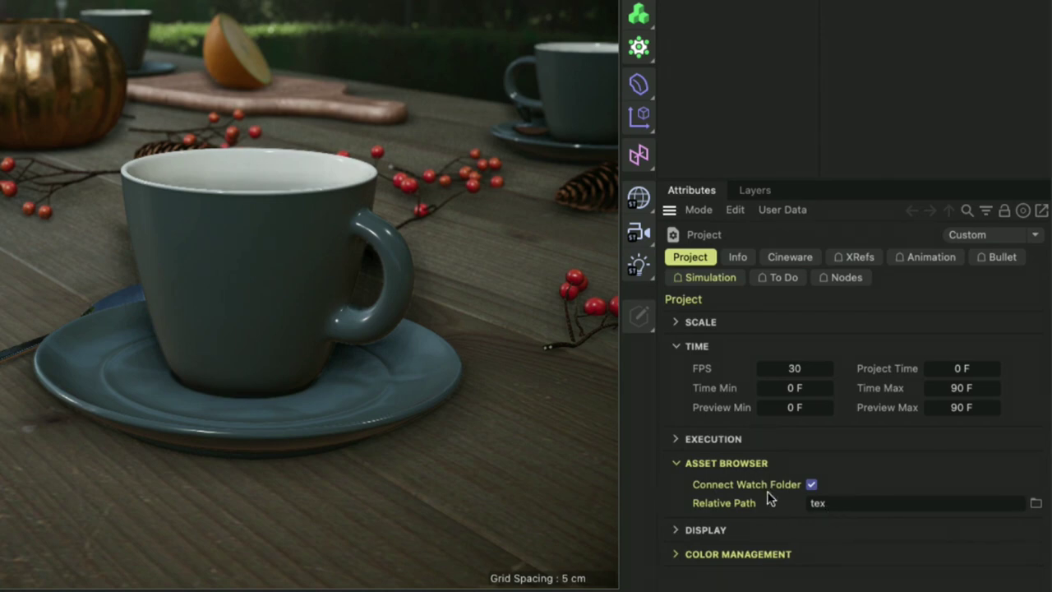
pyautogui.hotkey('ctrl', 'a')
pyautogui.press('BackSpace')
pyautogui.write('/')
pyautogui.press('Return')
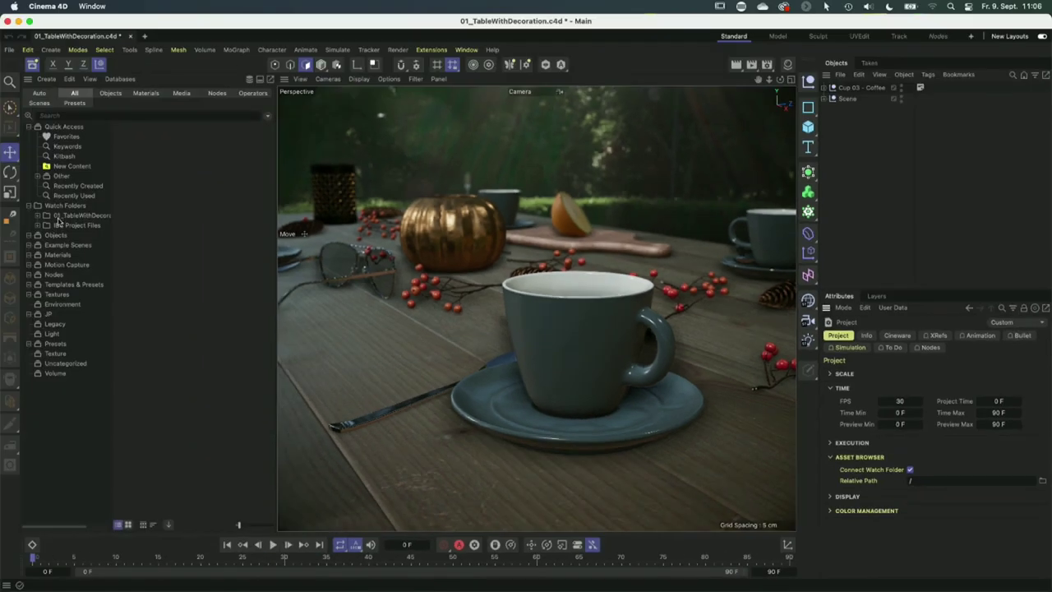
# Expand the 01_TableWithDecoration watch folder to view its contents and collapse the Watch Folders category.
pyautogui.click(38, 216)
pyautogui.click(82, 215)
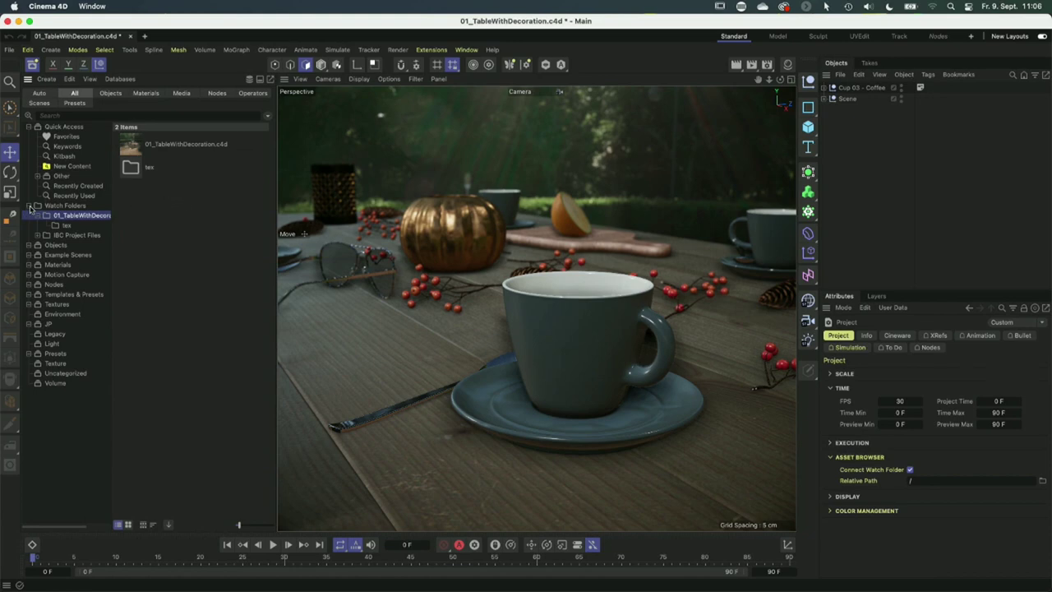
pyautogui.click(30, 206)
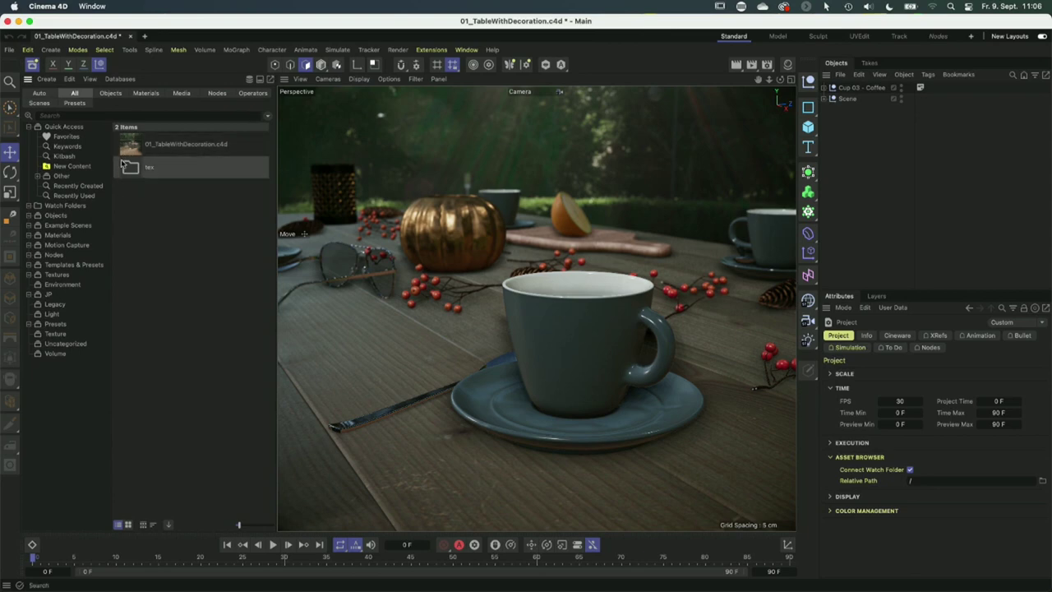
# Search the assets for "rail", open the Rails scene, and hide the Asset Browser.
pyautogui.click(97, 113)
pyautogui.write('rail')
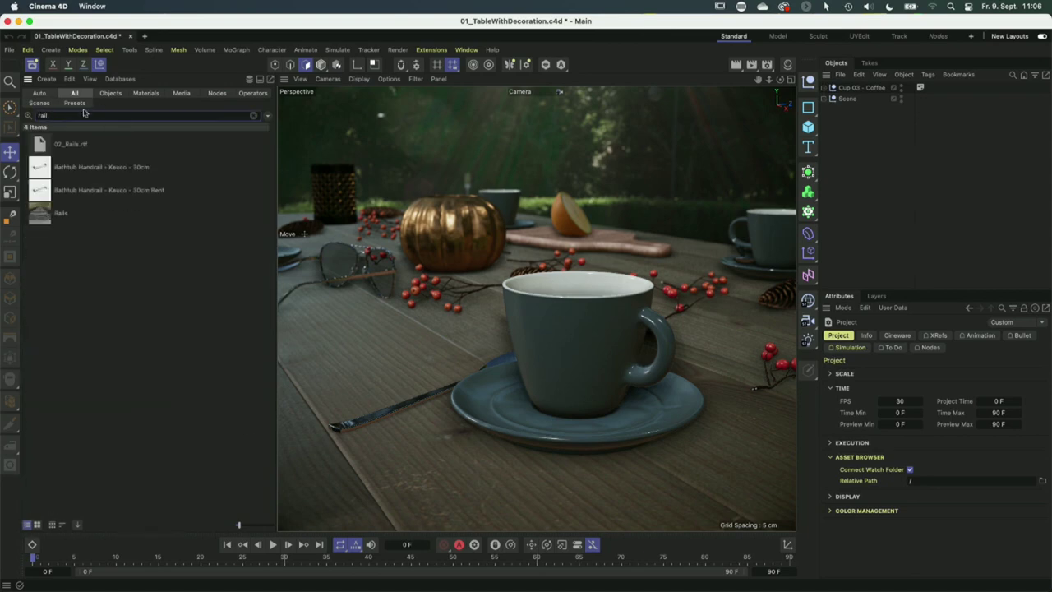
pyautogui.doubleClick(61, 213)
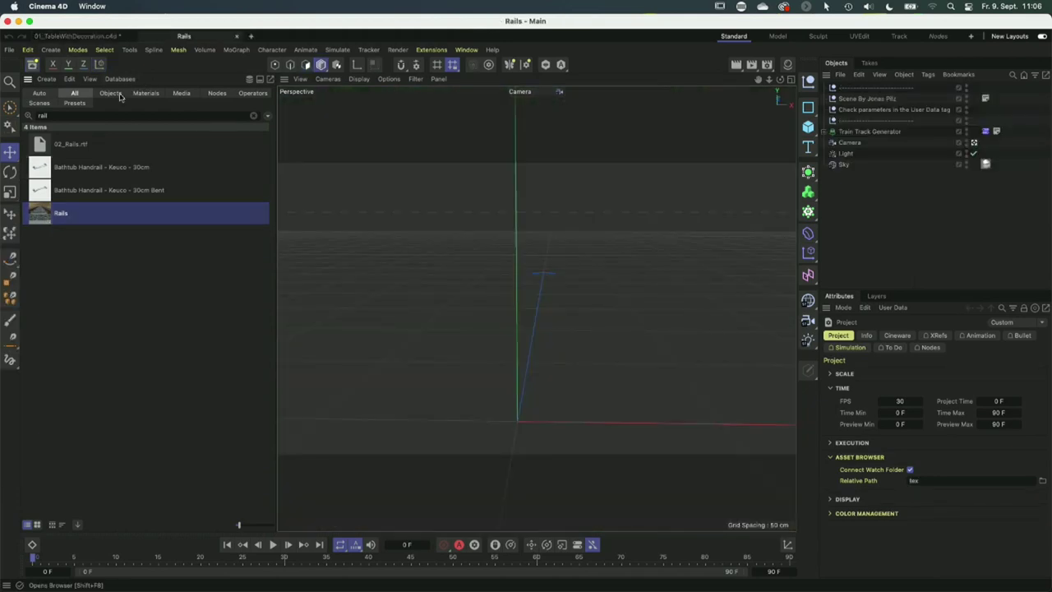
pyautogui.click(32, 65)
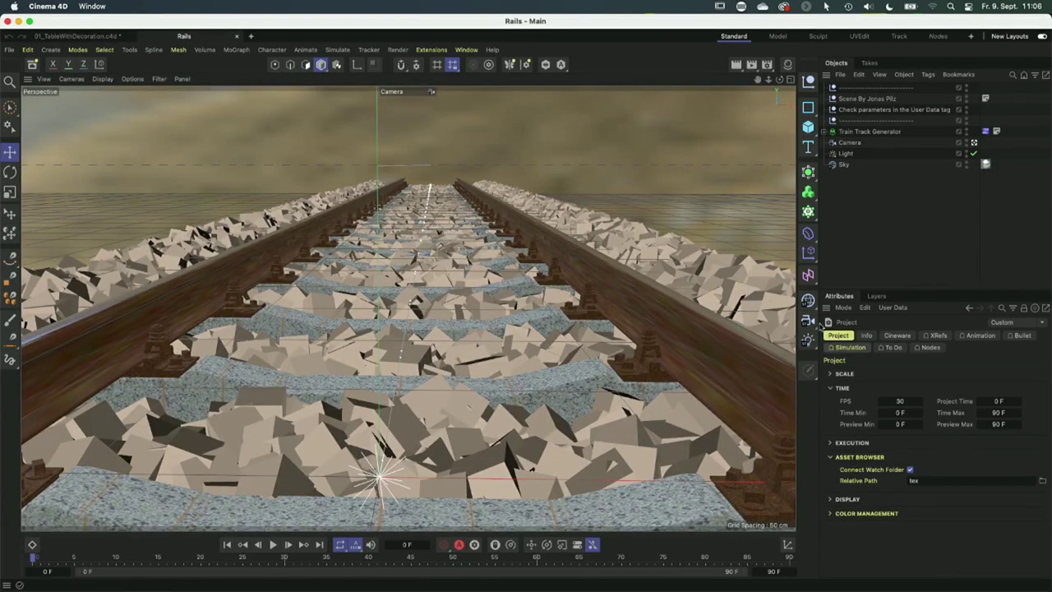
# Bend the train track into a curve by moving the selected point of Main Spline (Default) along the X axis.
pyautogui.click(823, 131)
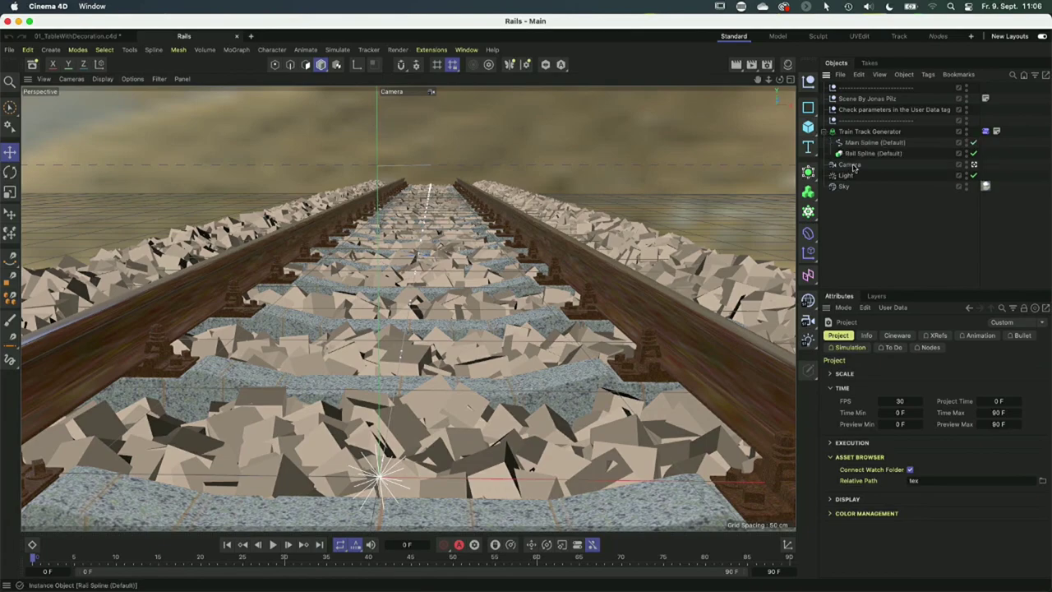
pyautogui.keyDown('alt'); pyautogui.moveTo(394, 296); pyautogui.dragTo(526, 269); pyautogui.keyUp('alt')
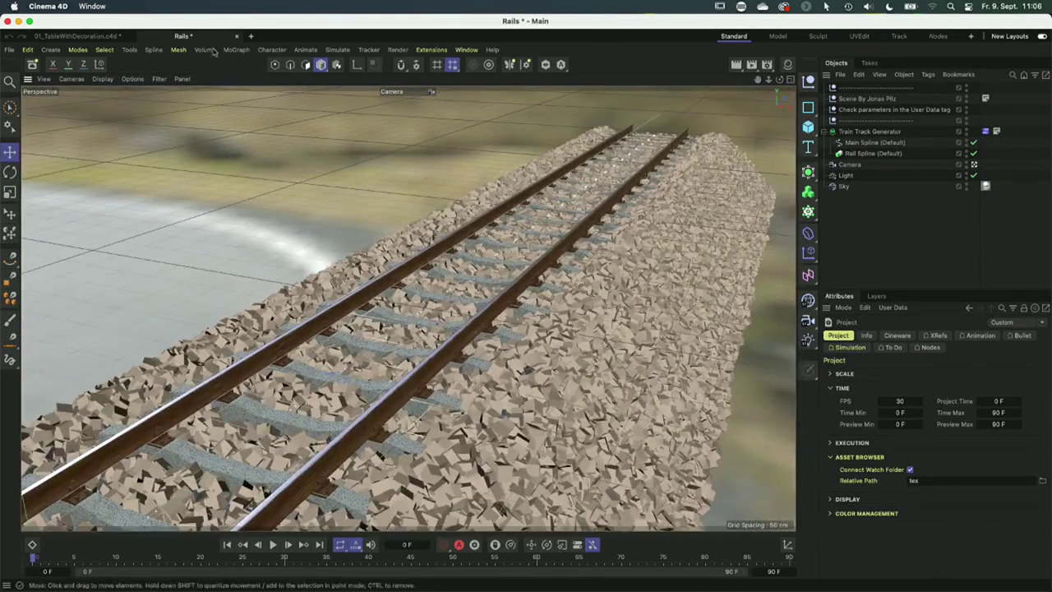
pyautogui.click(274, 64)
pyautogui.click(850, 143)
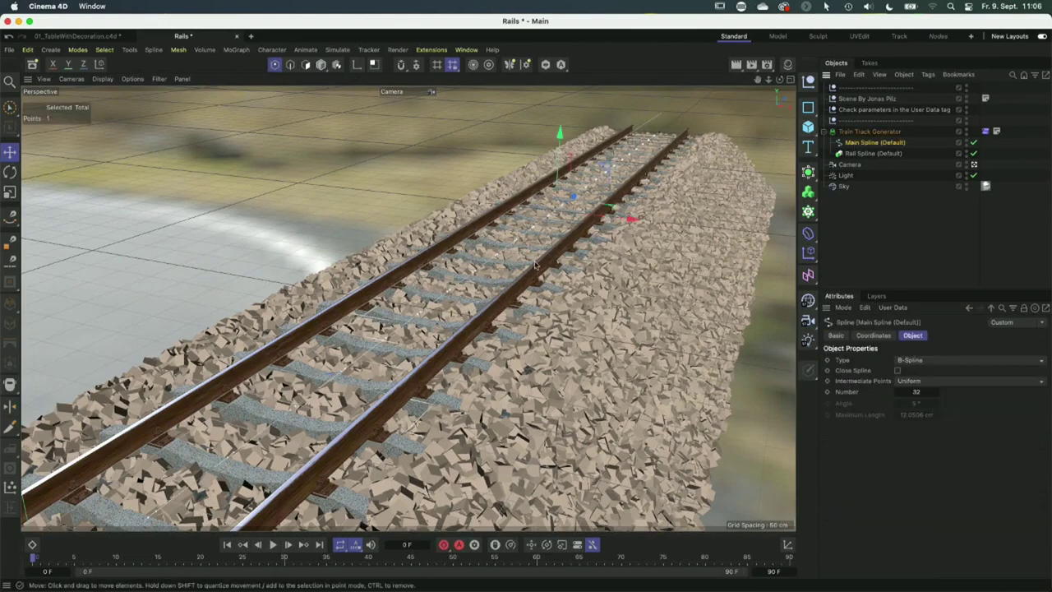
pyautogui.moveTo(632, 219); pyautogui.dragTo(333, 187)
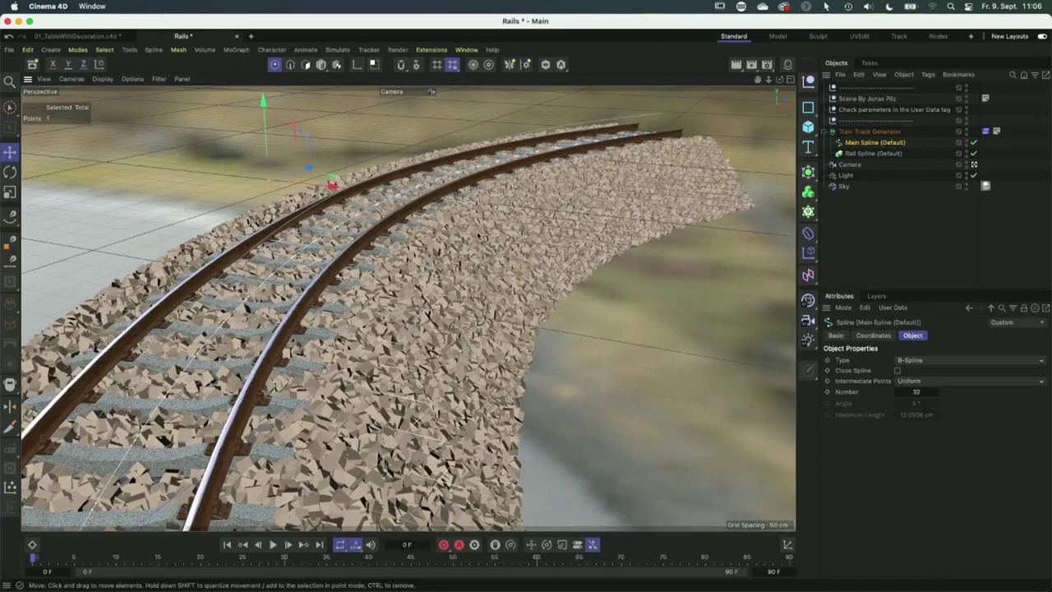
# Delete the Lock layer and unfold the RAILS and FASTENINGS groups inside Train Track Generator.
pyautogui.click(985, 131)
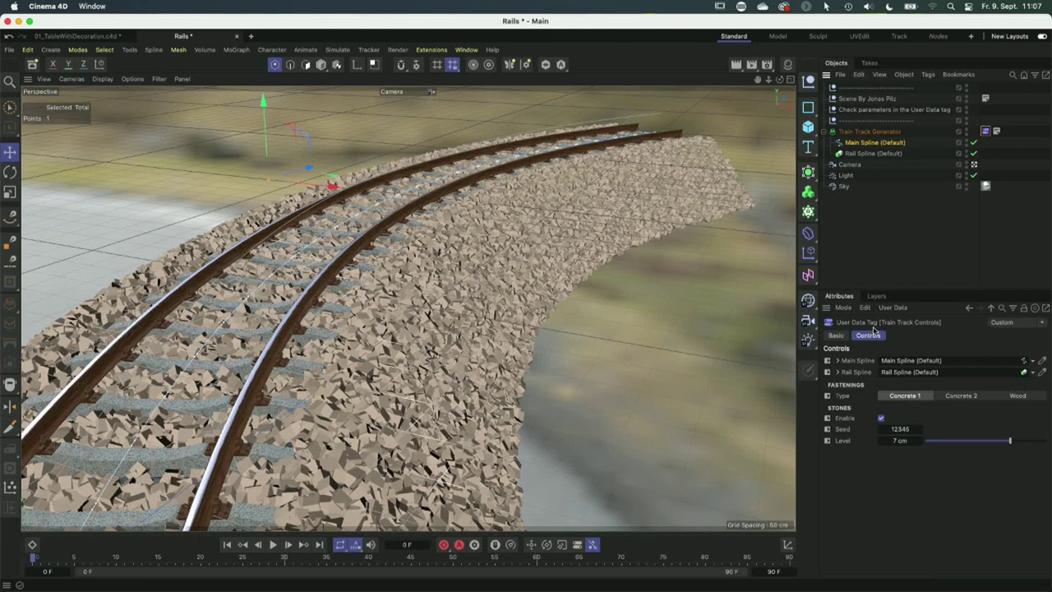
pyautogui.click(876, 296)
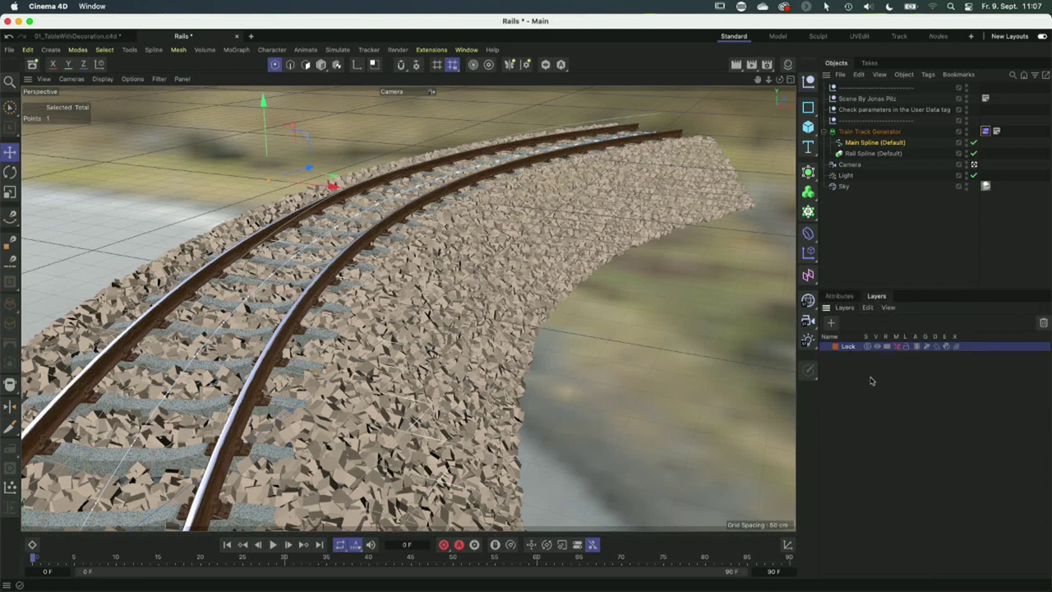
pyautogui.press('Delete')
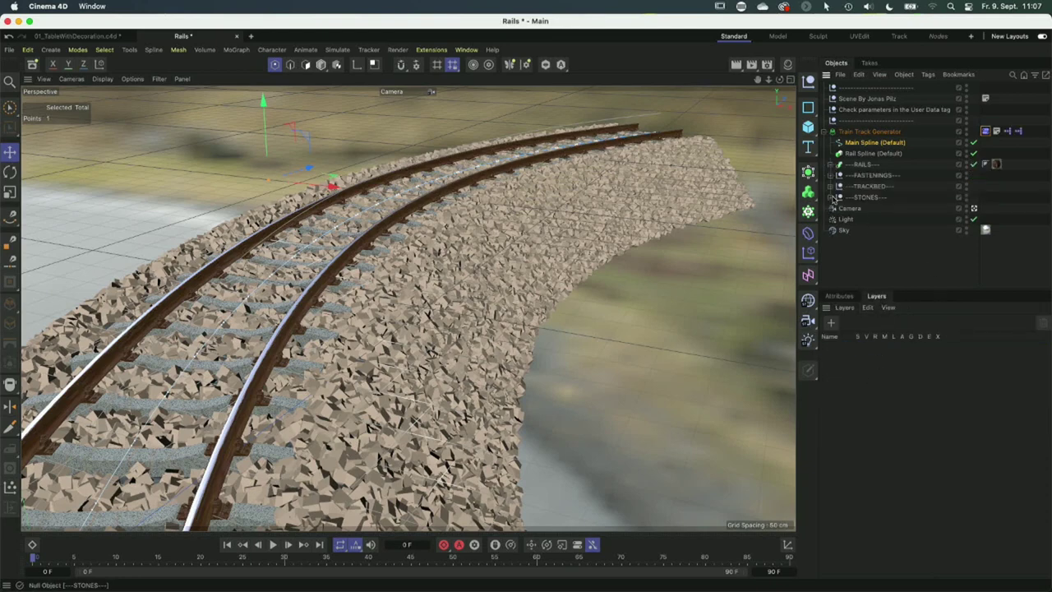
pyautogui.click(830, 175)
pyautogui.click(829, 176)
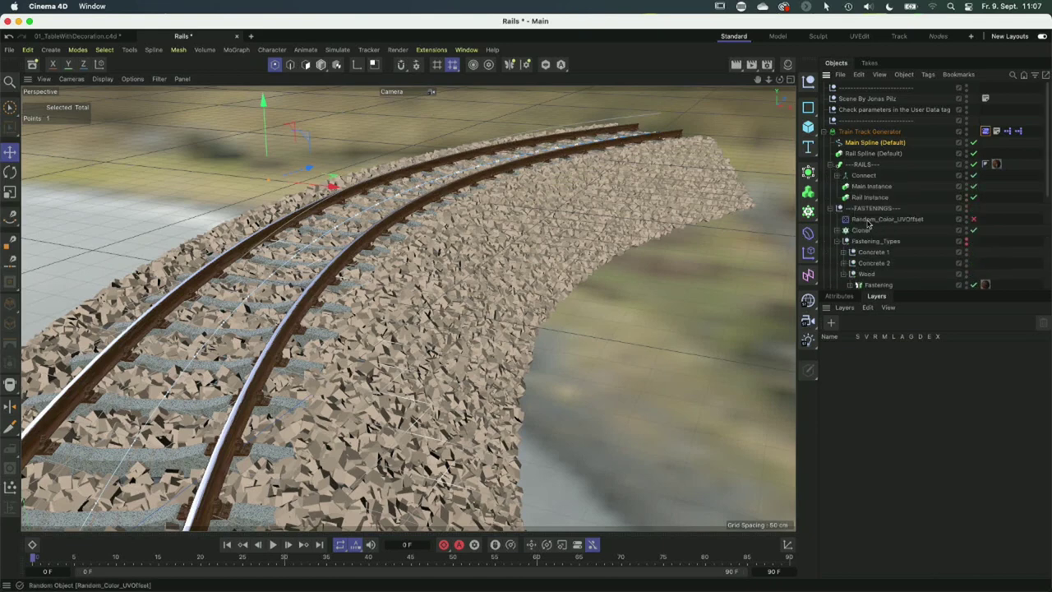
# Show the settings of the Train Track Controls tag and select the Stones cloner in the STONES group.
pyautogui.click(1019, 150)
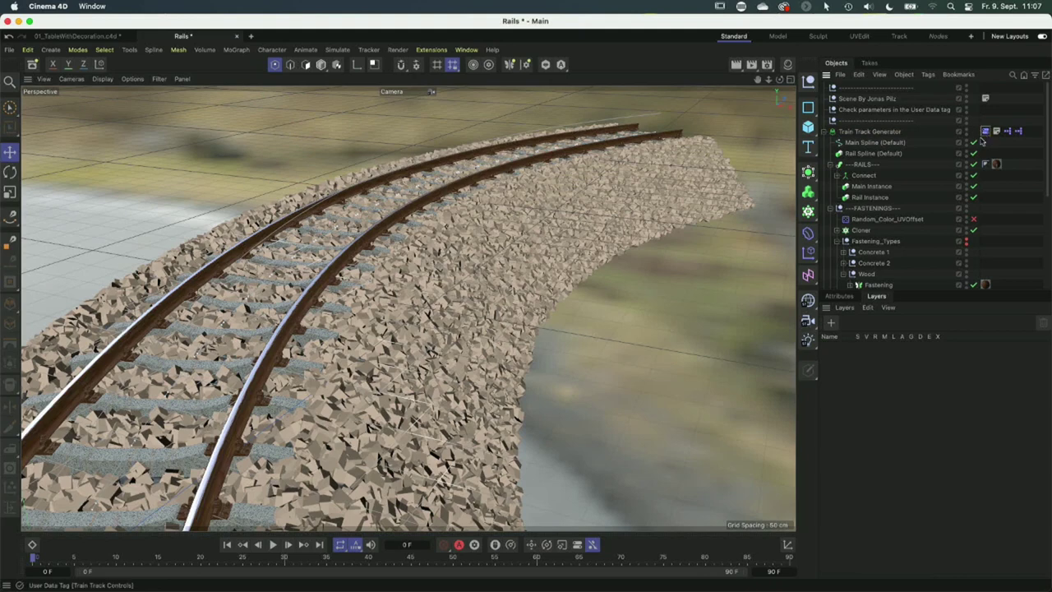
pyautogui.click(985, 130)
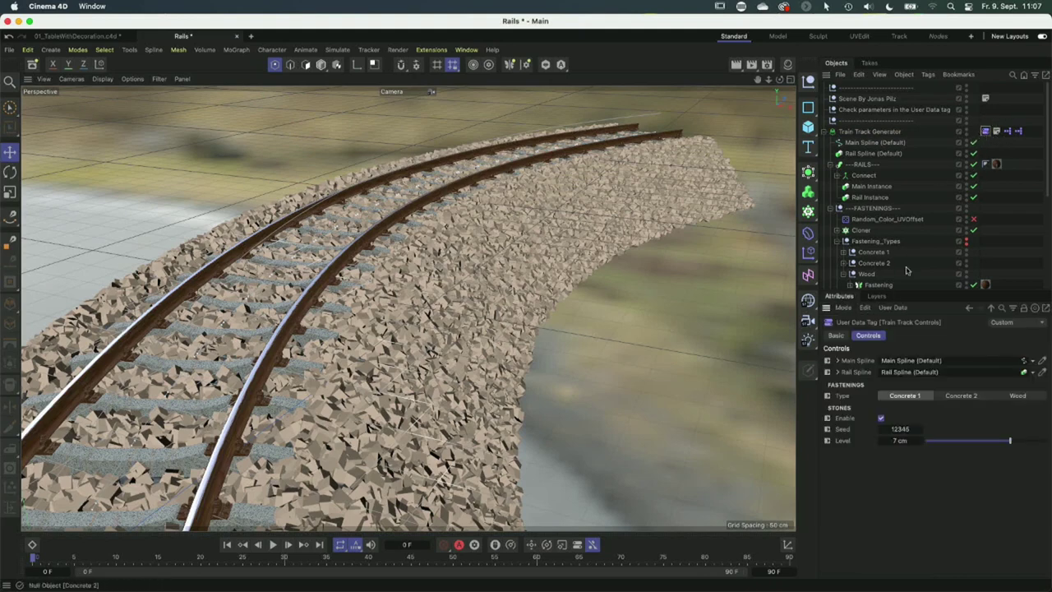
pyautogui.scroll(-5, 879, 246)
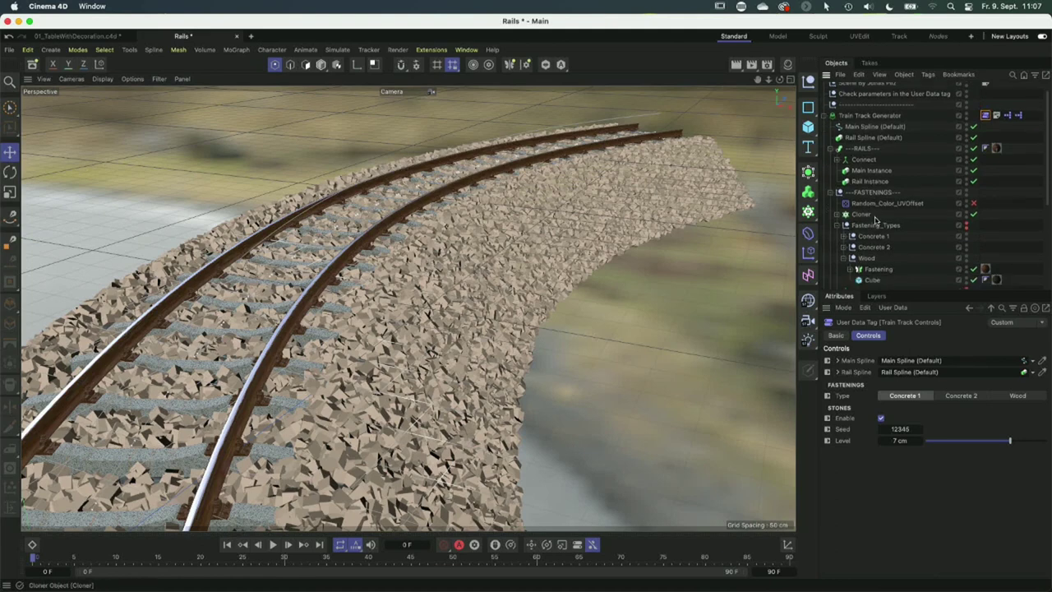
pyautogui.scroll(-1, 874, 230)
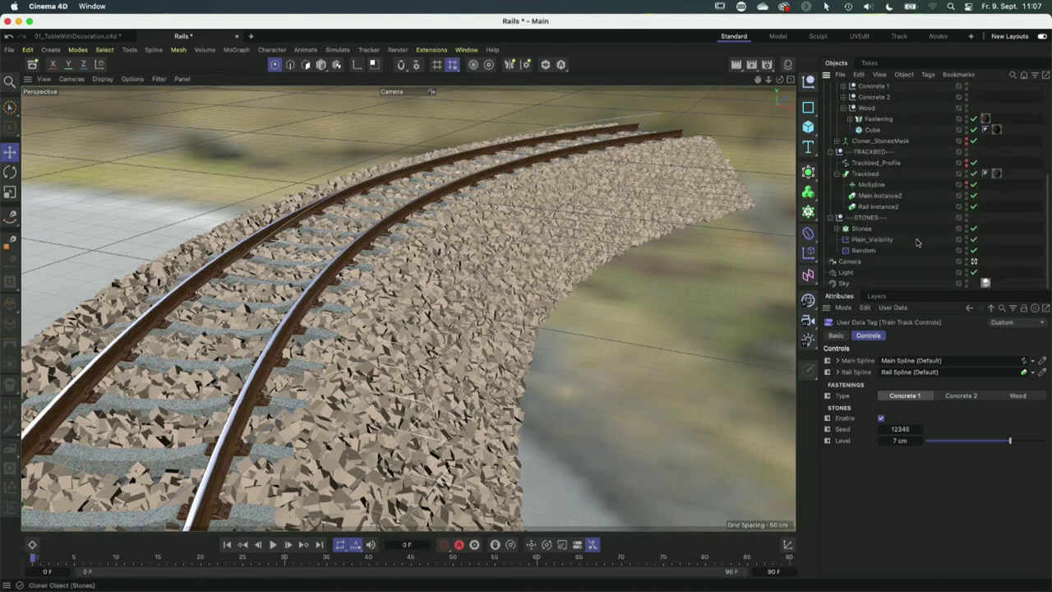
pyautogui.click(855, 229)
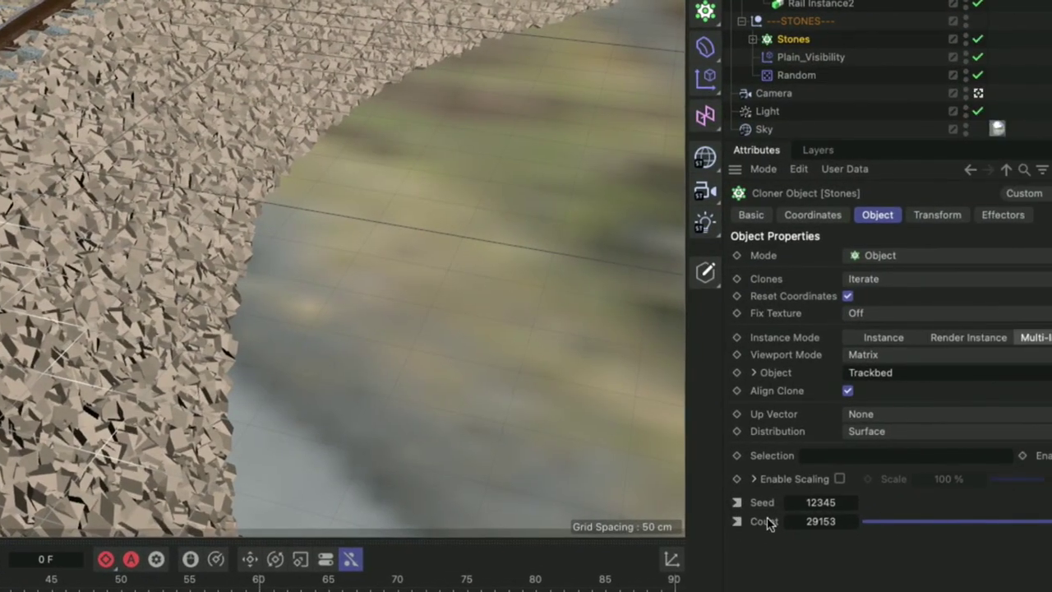
# Open the XPresso Editor from the Stones cloner's Seed parameter, enlarge it to examine the node connections, and close it.
pyautogui.moveTo(742, 510)
pyautogui.click(736, 502)
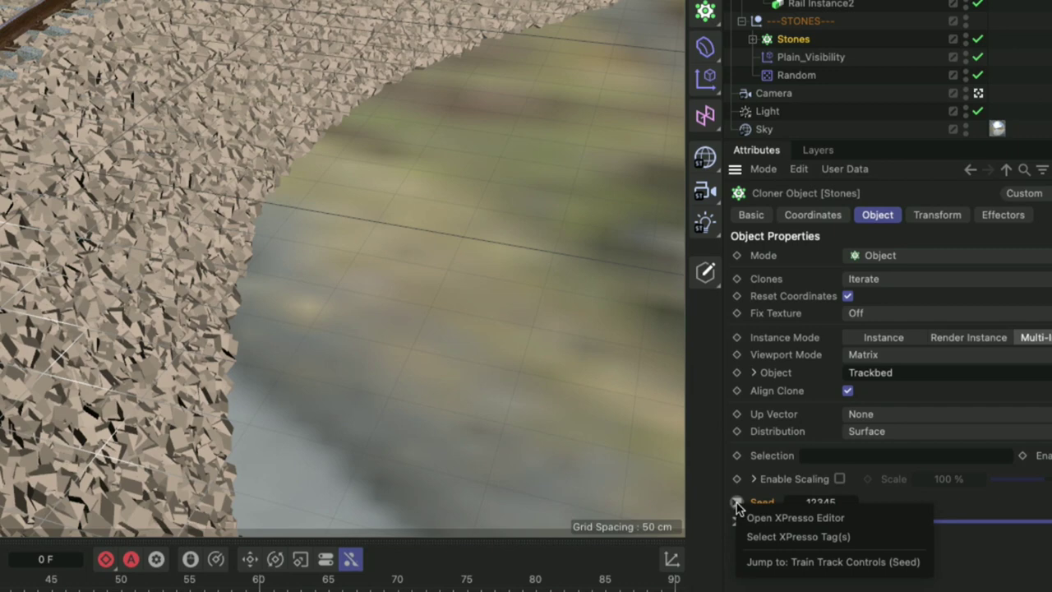
pyautogui.click(793, 517)
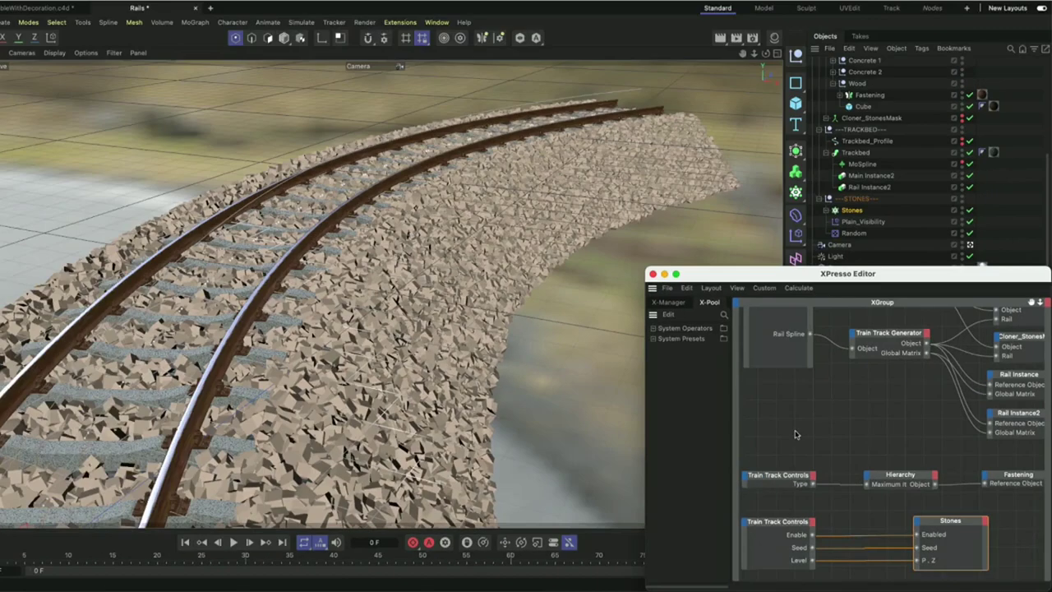
pyautogui.moveTo(904, 274); pyautogui.dragTo(463, 125)
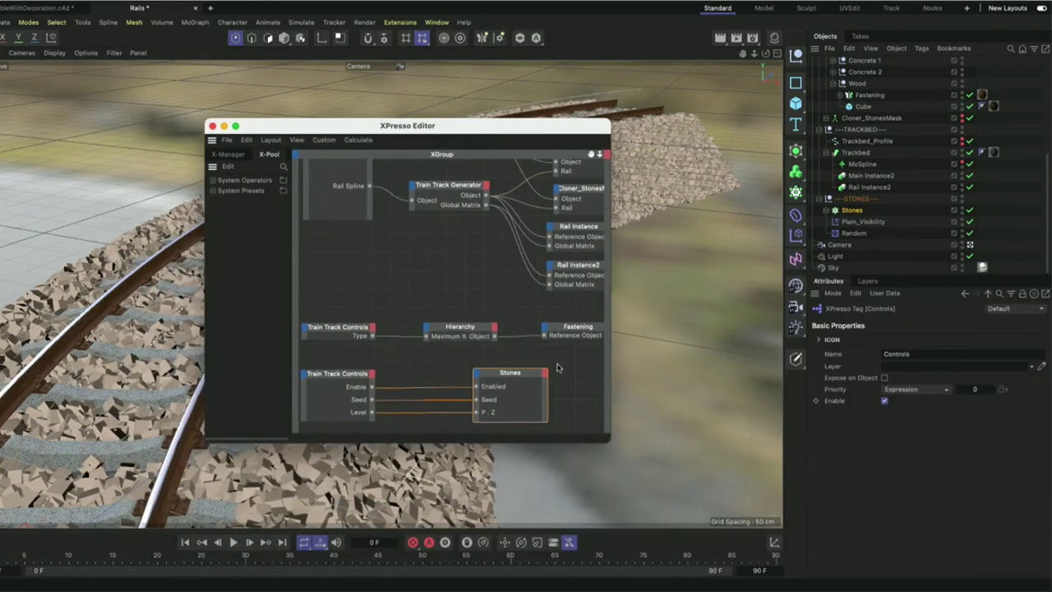
pyautogui.moveTo(611, 441); pyautogui.dragTo(760, 525)
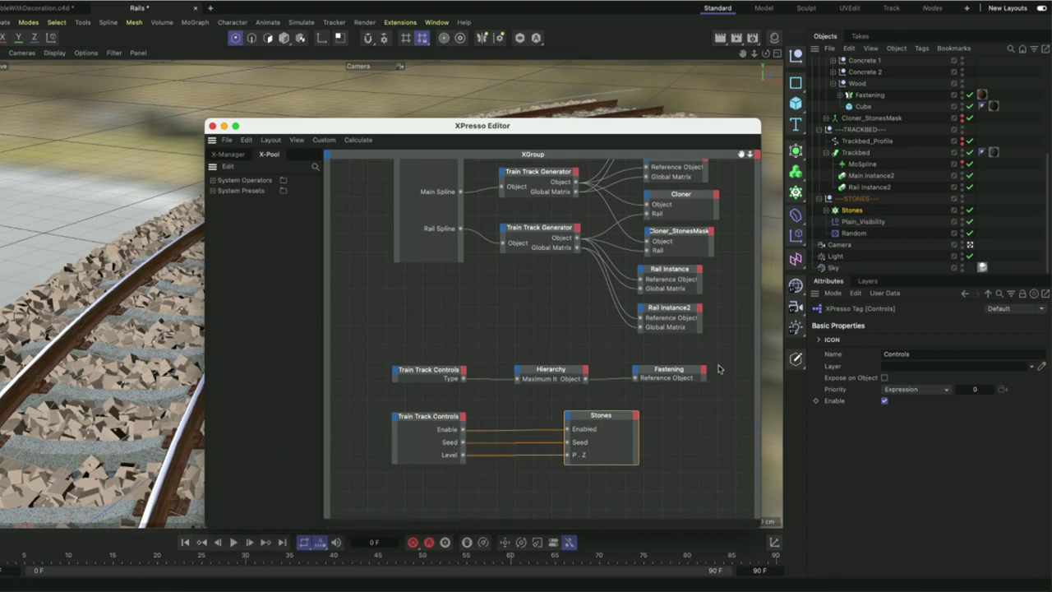
pyautogui.click(851, 211)
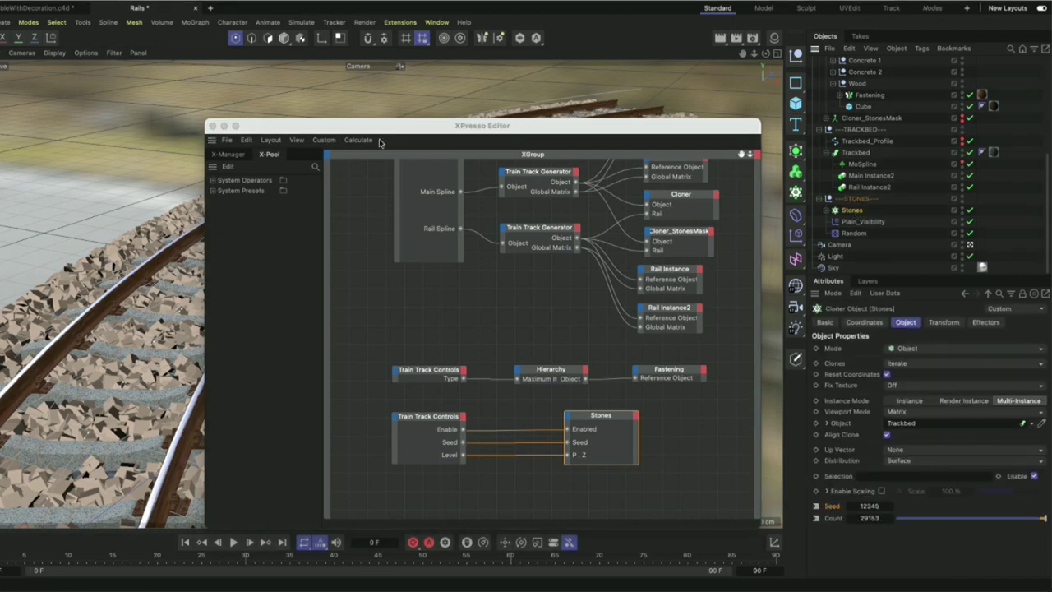
pyautogui.click(212, 126)
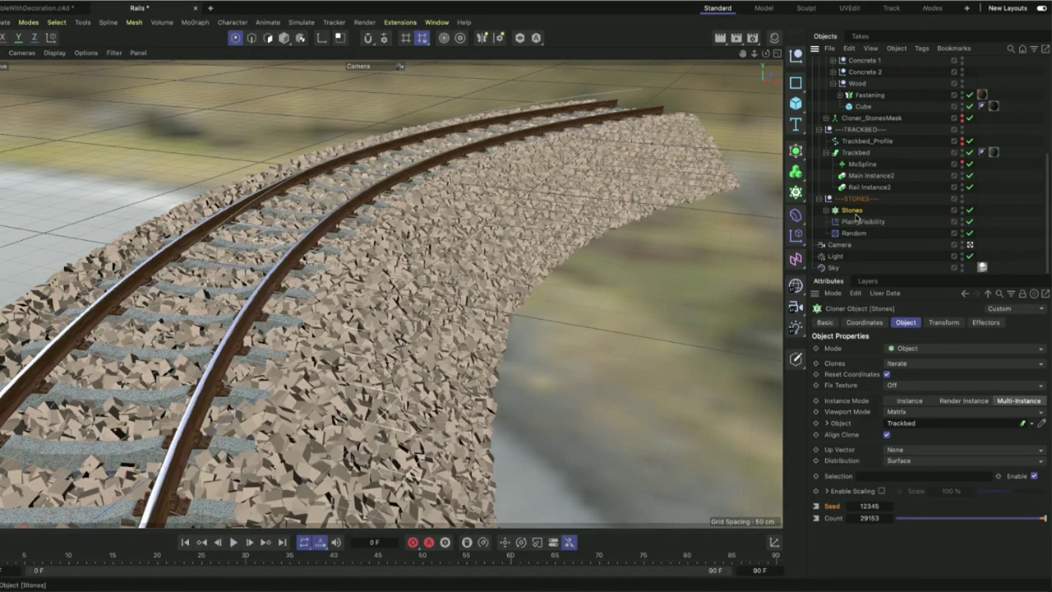
# Select the XPresso tag that drives the Stones cloner's Seed and bring it into view in the object hierarchy.
pyautogui.rightClick(816, 507)
pyautogui.click(863, 534)
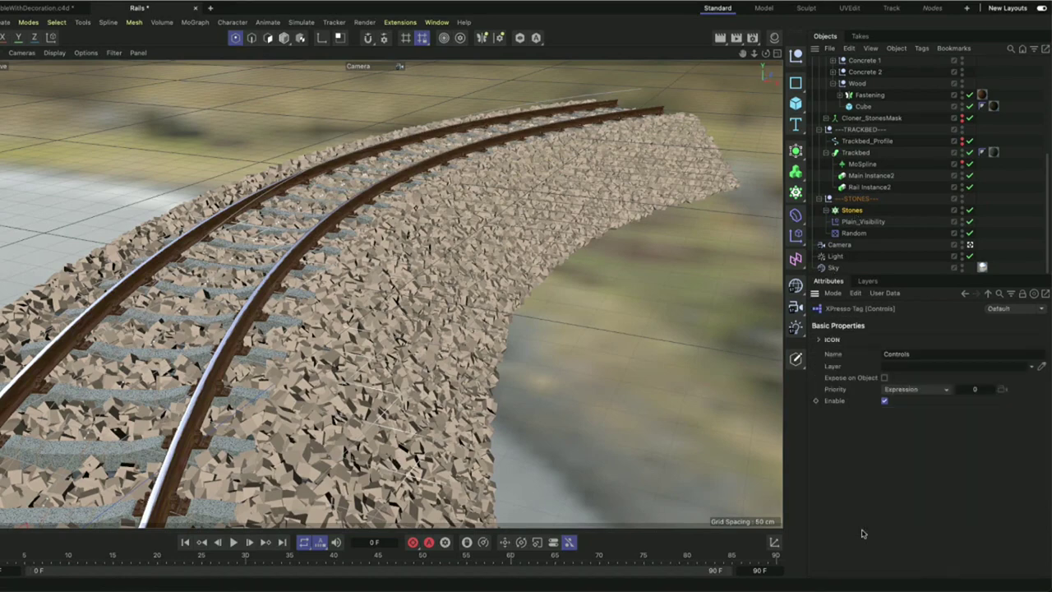
pyautogui.click(872, 49)
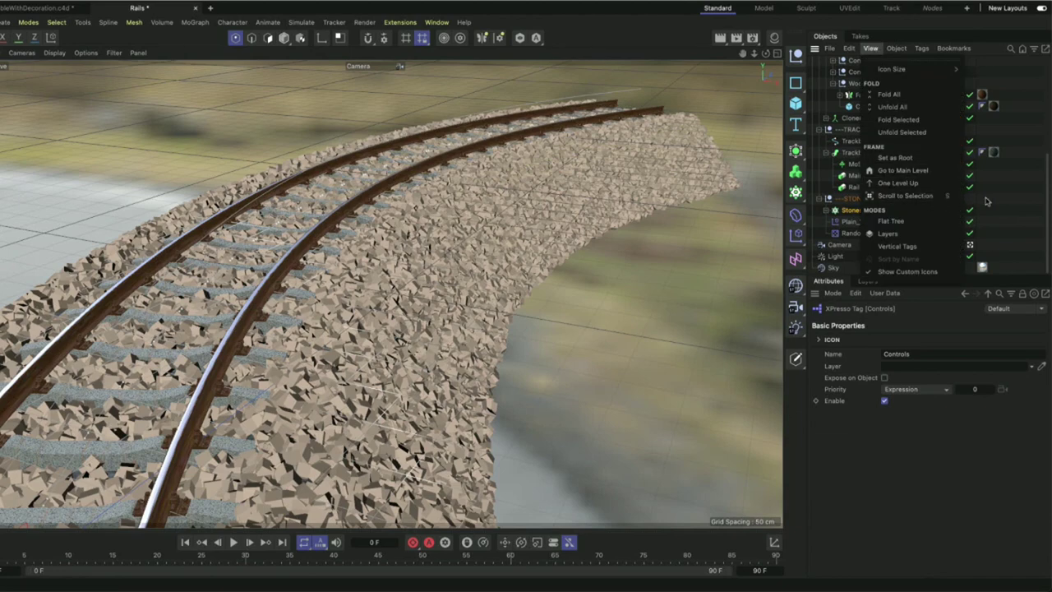
pyautogui.click(867, 48)
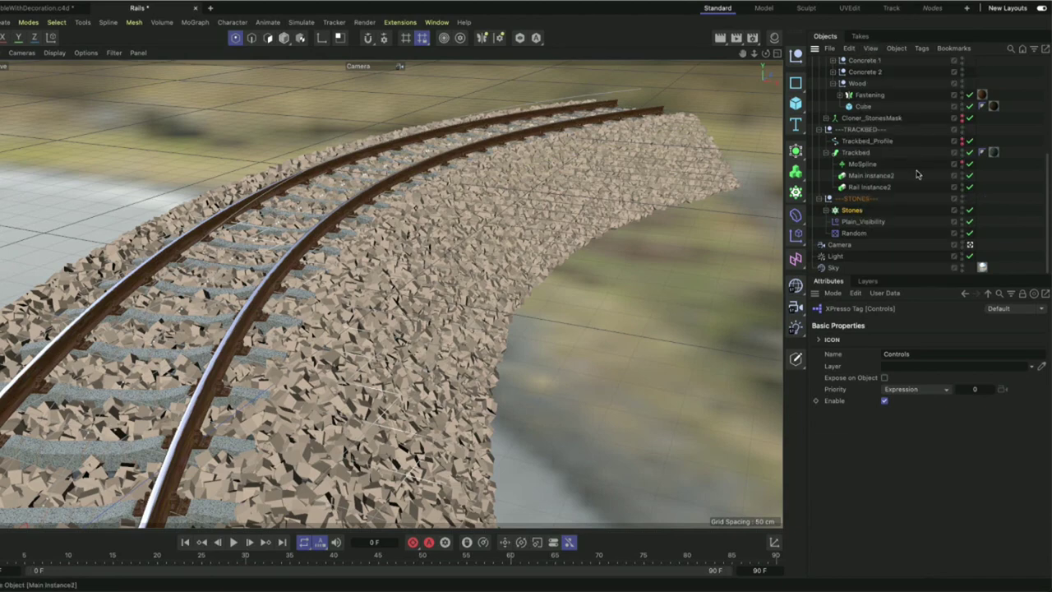
pyautogui.scroll(3, 915, 171)
pyautogui.scroll(4, 917, 174)
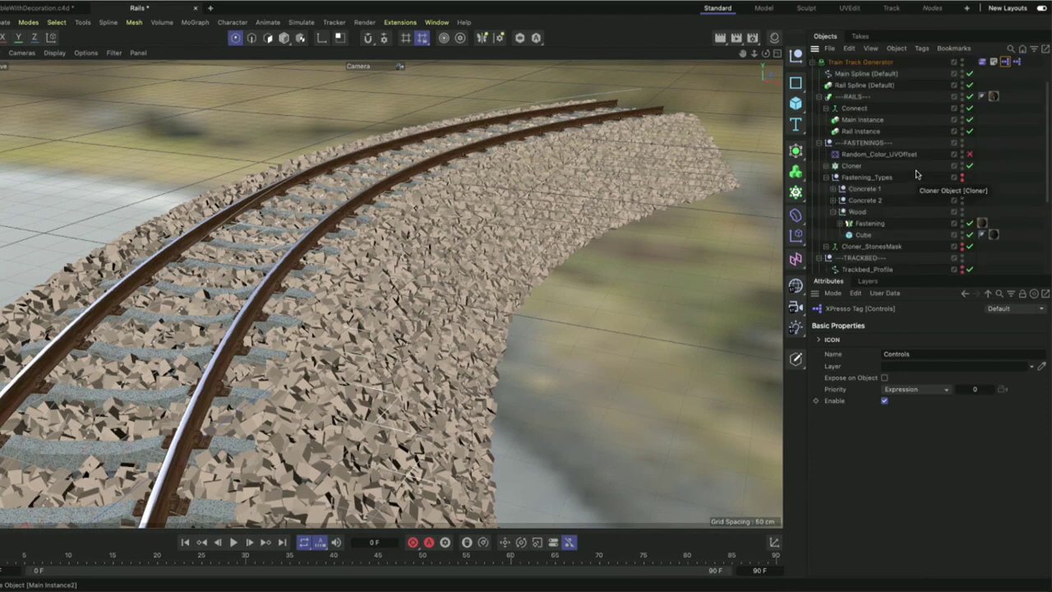
# Collapse the RAILS, FASTENINGS, TRACKBED and STONES groups and show the settings of the Train Track Controls tag.
pyautogui.click(1017, 97)
pyautogui.click(819, 97)
pyautogui.click(819, 108)
pyautogui.click(819, 129)
pyautogui.click(819, 176)
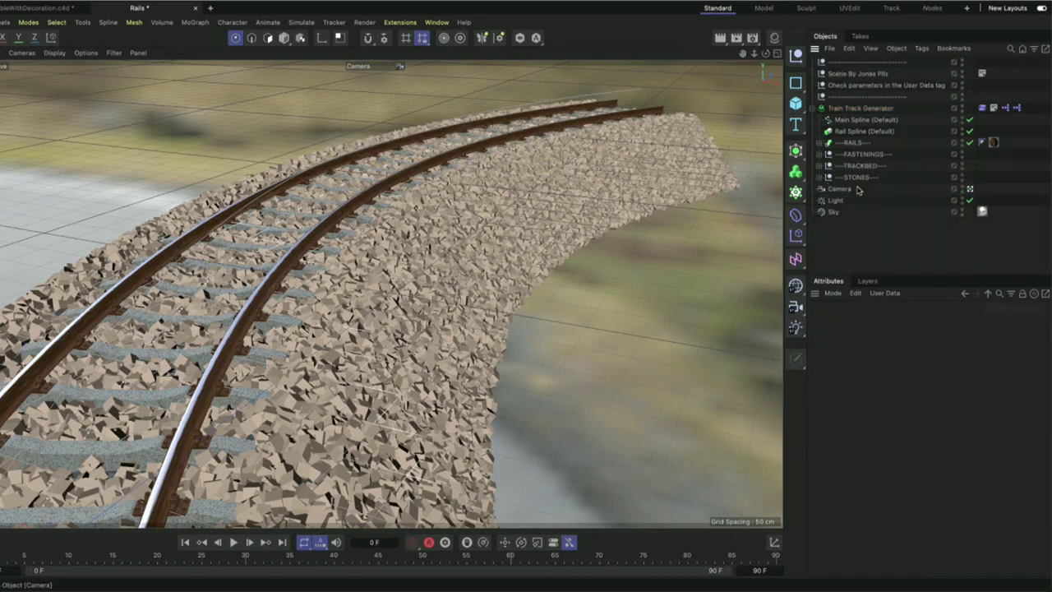
pyautogui.click(981, 108)
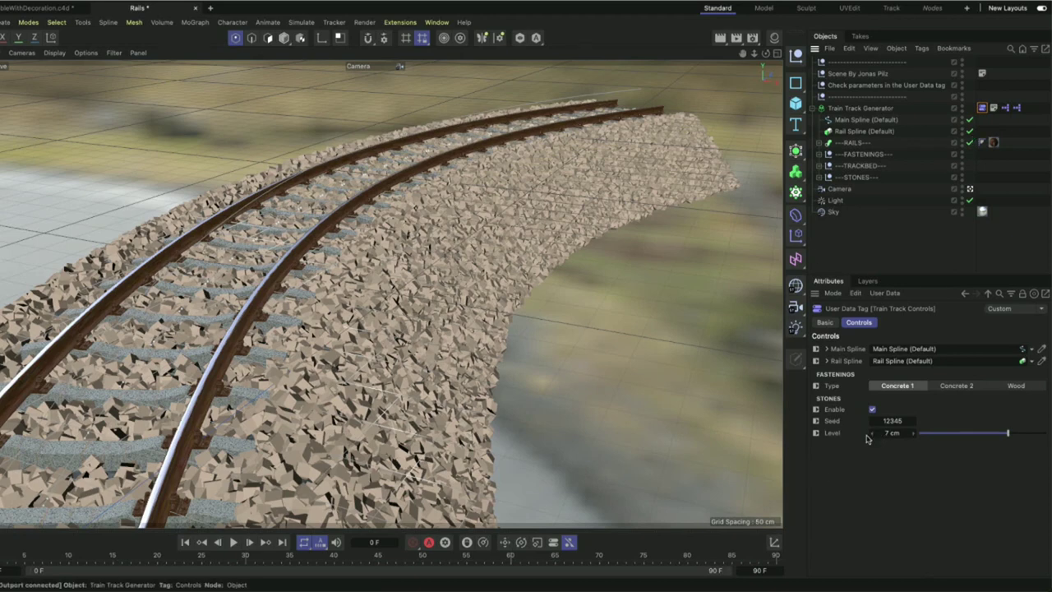
# Jump from the fastenings Type control to its driven Fastening instance and reveal that object in the hierarchy.
pyautogui.click(815, 387)
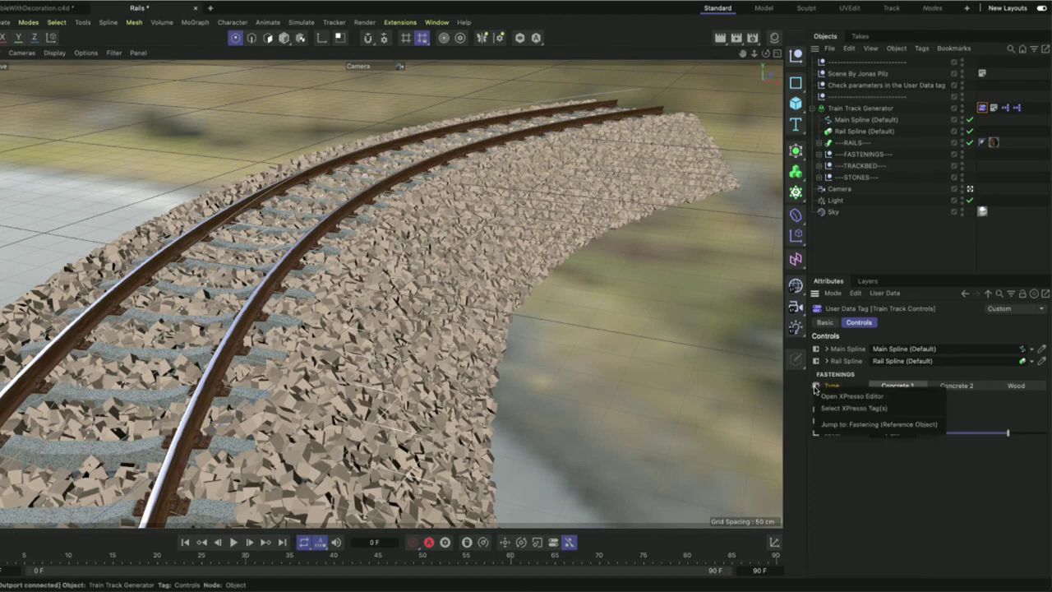
pyautogui.click(858, 424)
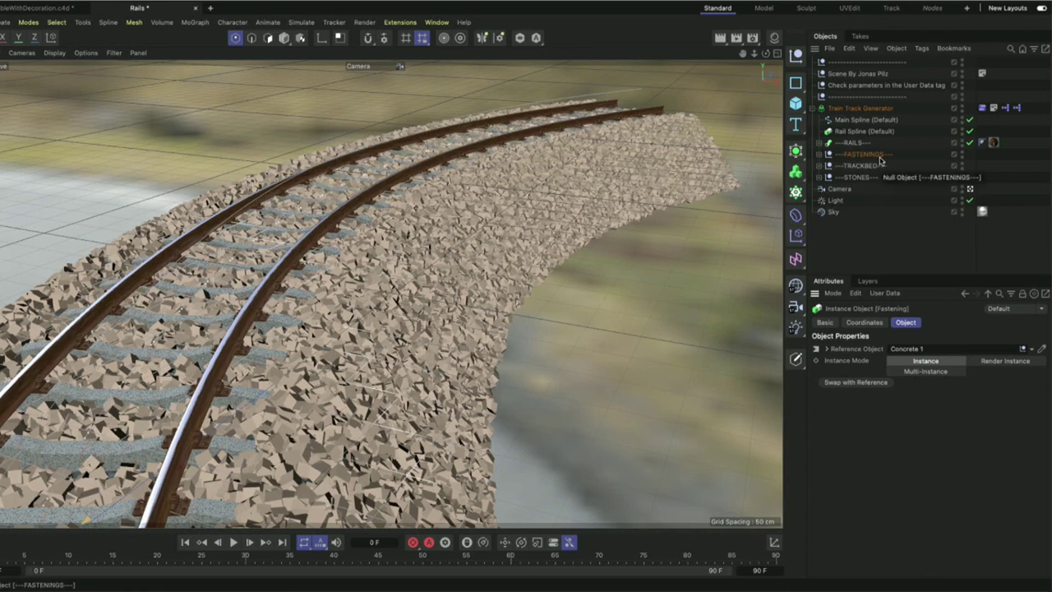
pyautogui.press('s')
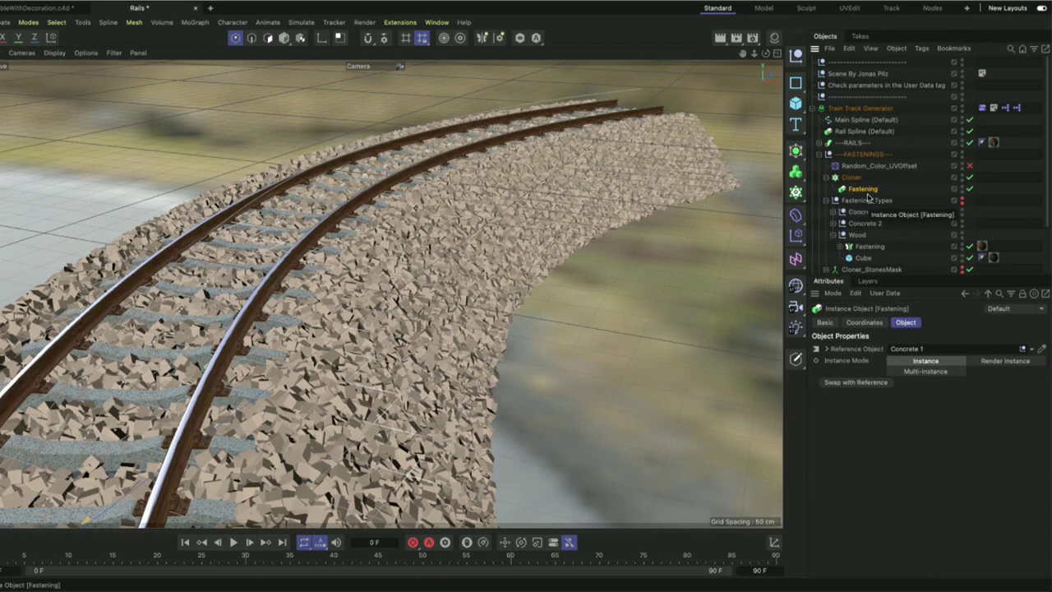
# Jump from the Fastening instance's Reference Object to the Type parameter on the Train Track Controls tag.
pyautogui.click(816, 352)
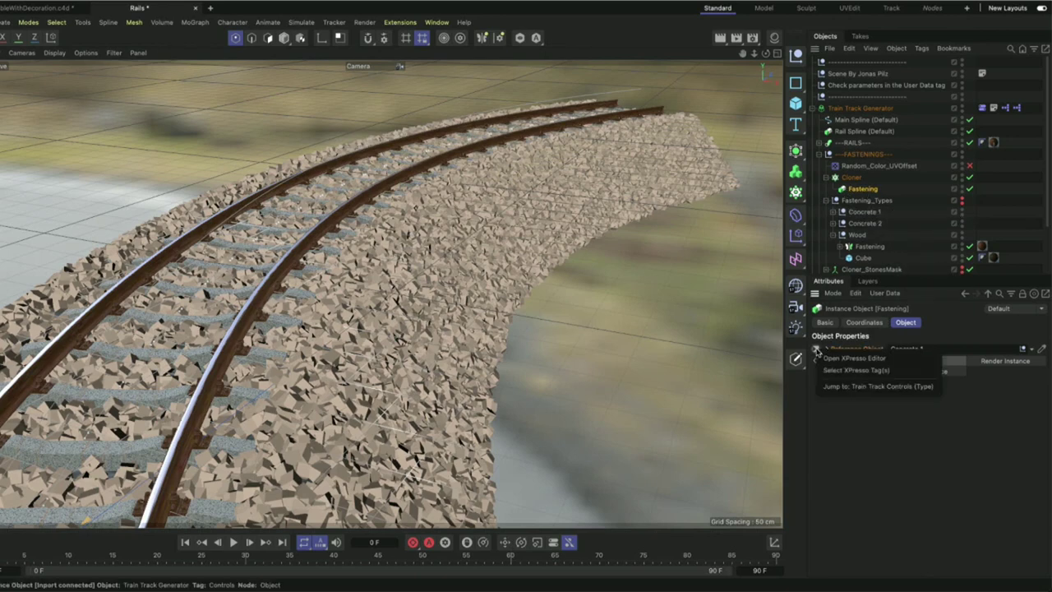
pyautogui.click(878, 387)
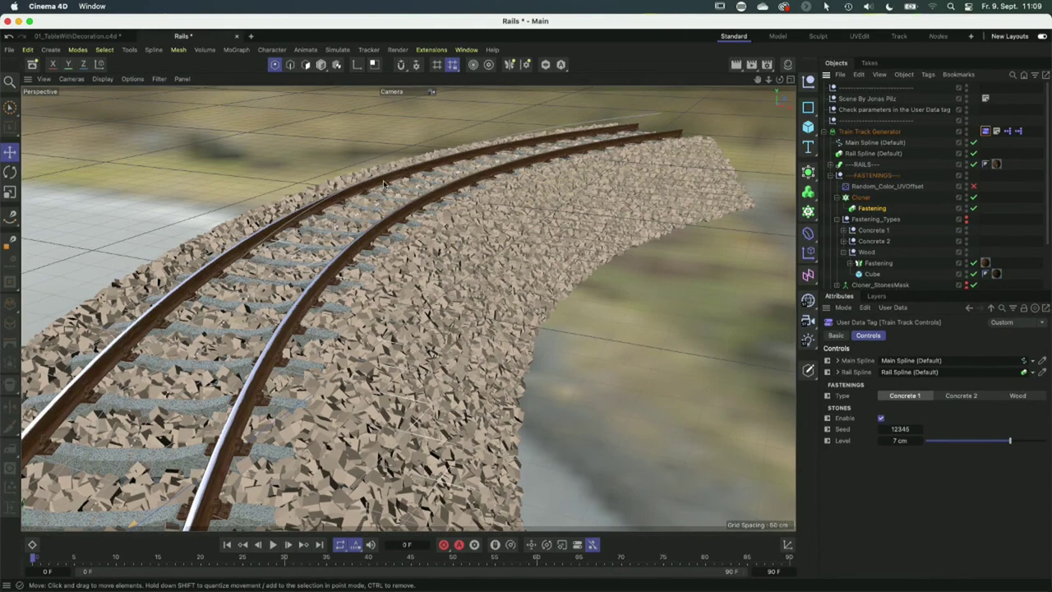
# Open the 03_acesBalls_collected_0002 scene from the 03_acesBalls folder in the IBC Project Files watch folder, and close the Asset Browser.
pyautogui.click(32, 64)
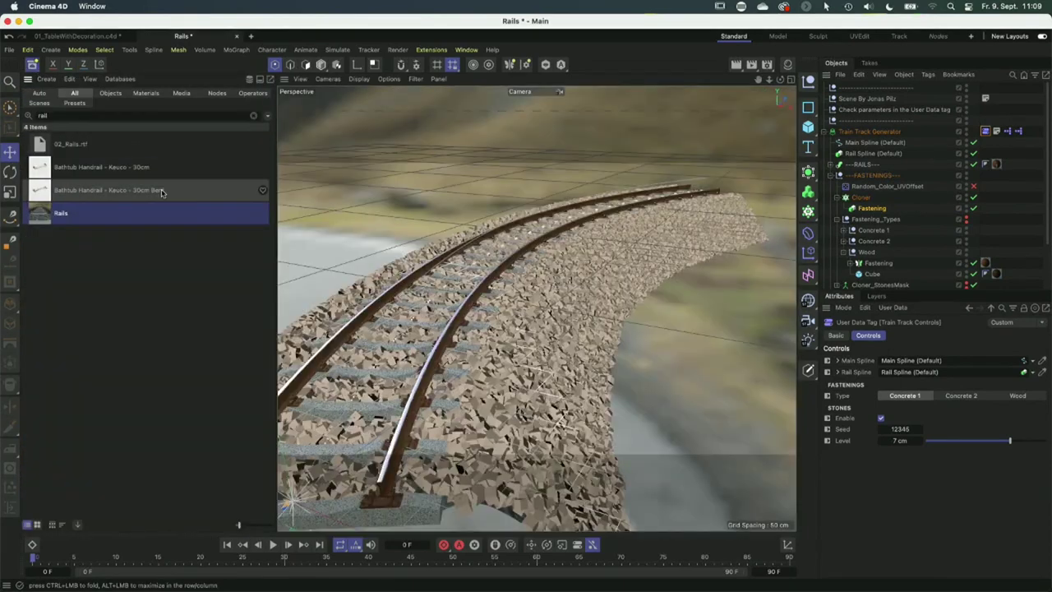
pyautogui.click(253, 115)
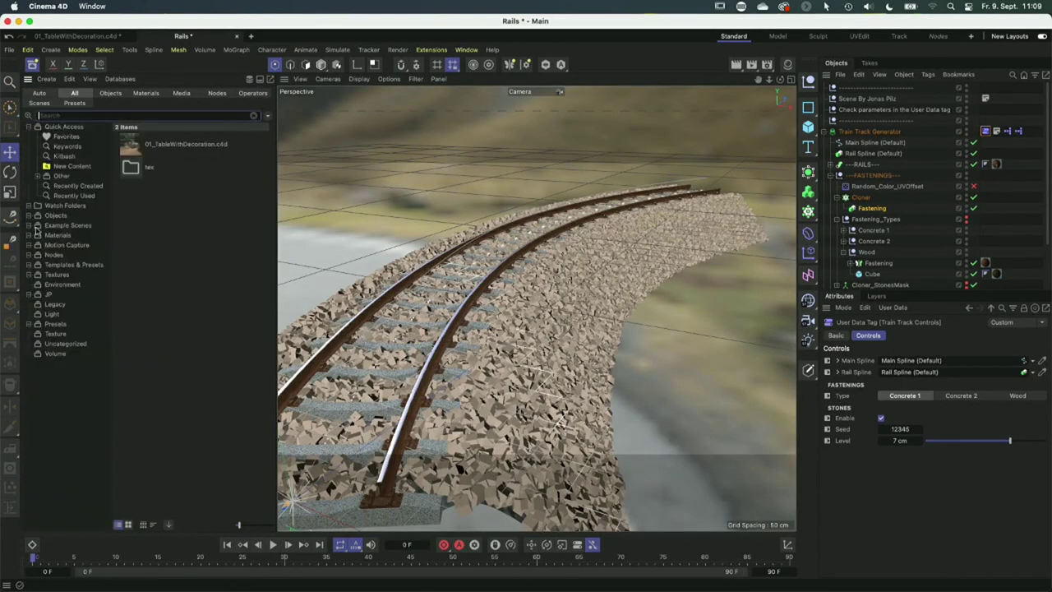
pyautogui.click(36, 205)
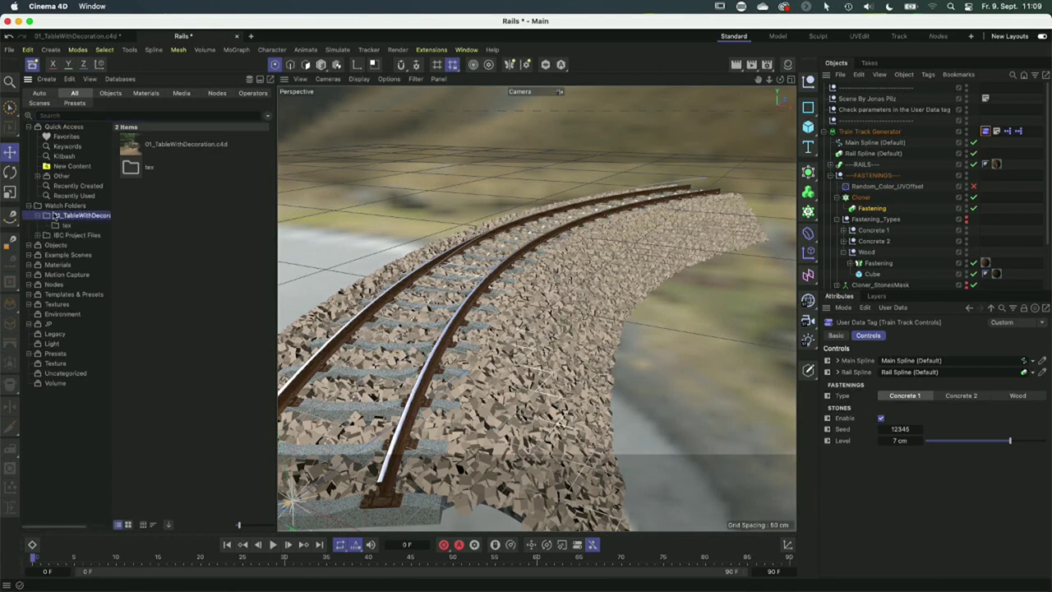
pyautogui.click(47, 236)
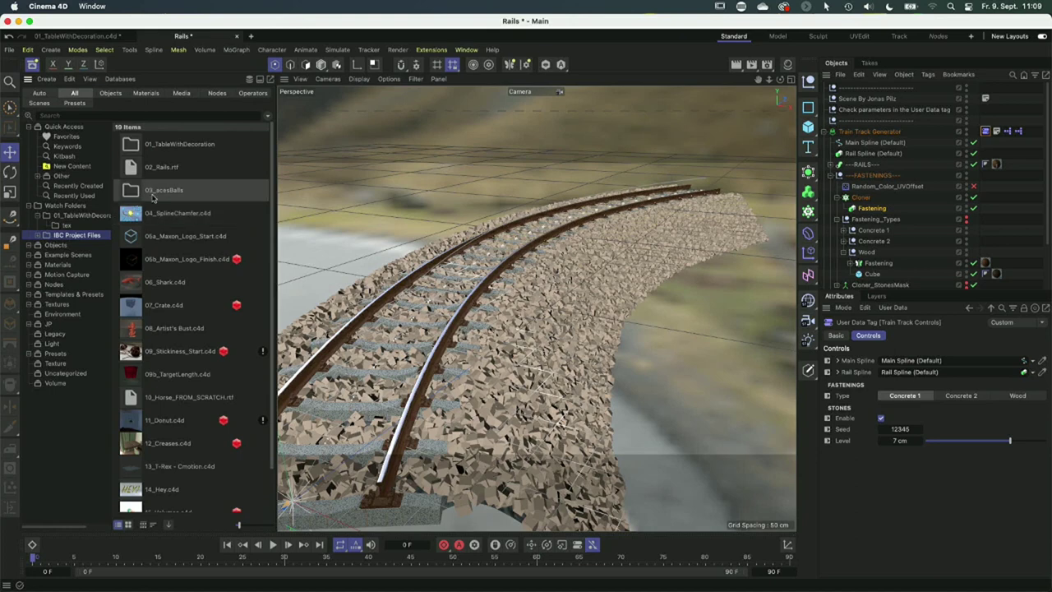
pyautogui.doubleClick(191, 199)
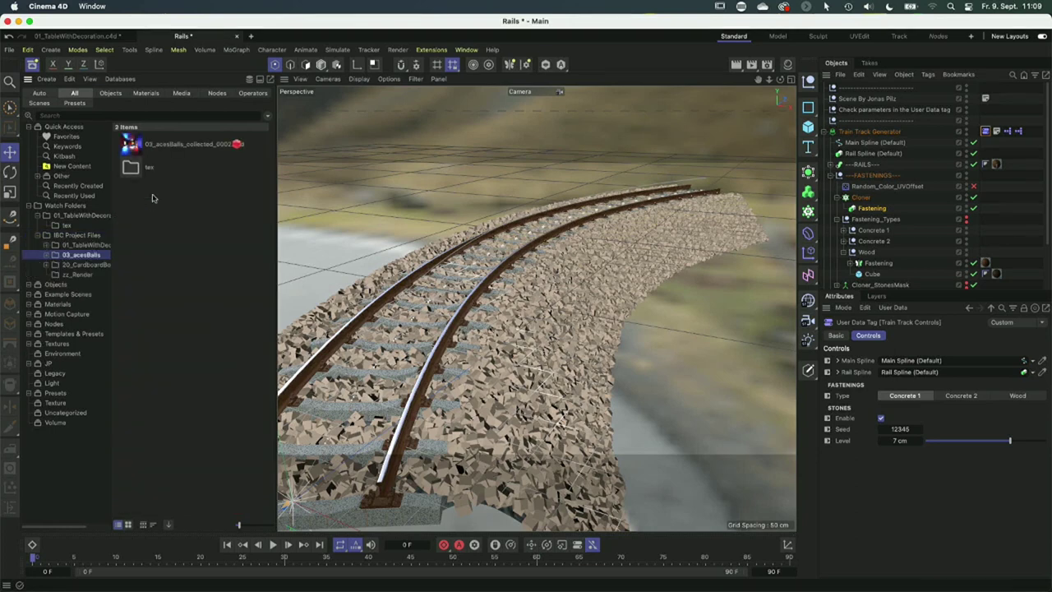
pyautogui.doubleClick(133, 151)
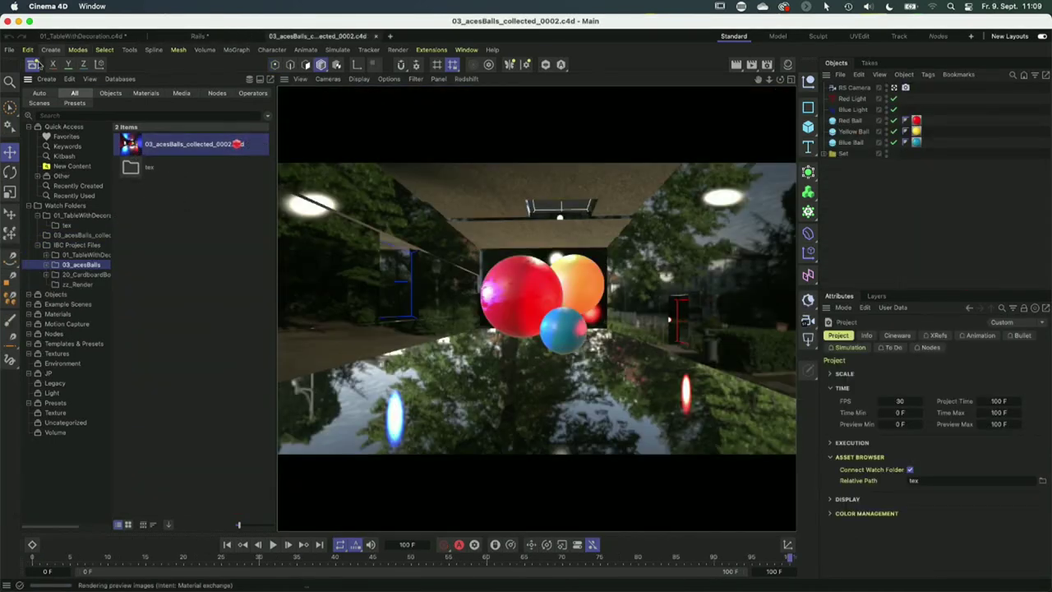
pyautogui.click(31, 64)
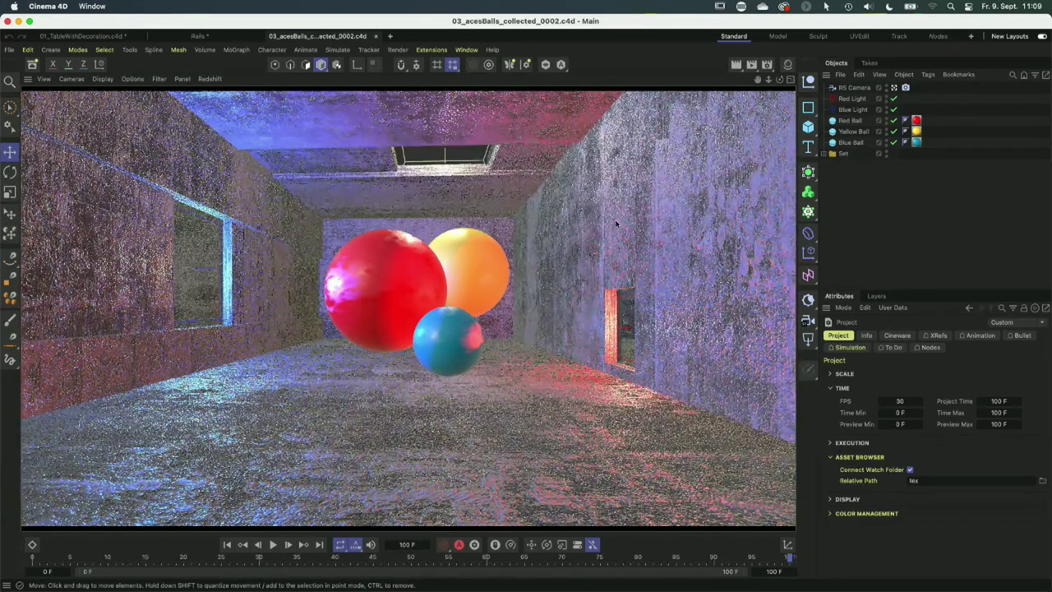
# Render the scene to the Picture Viewer, view it at 50% zoom, and minimize the viewer.
pyautogui.click(751, 67)
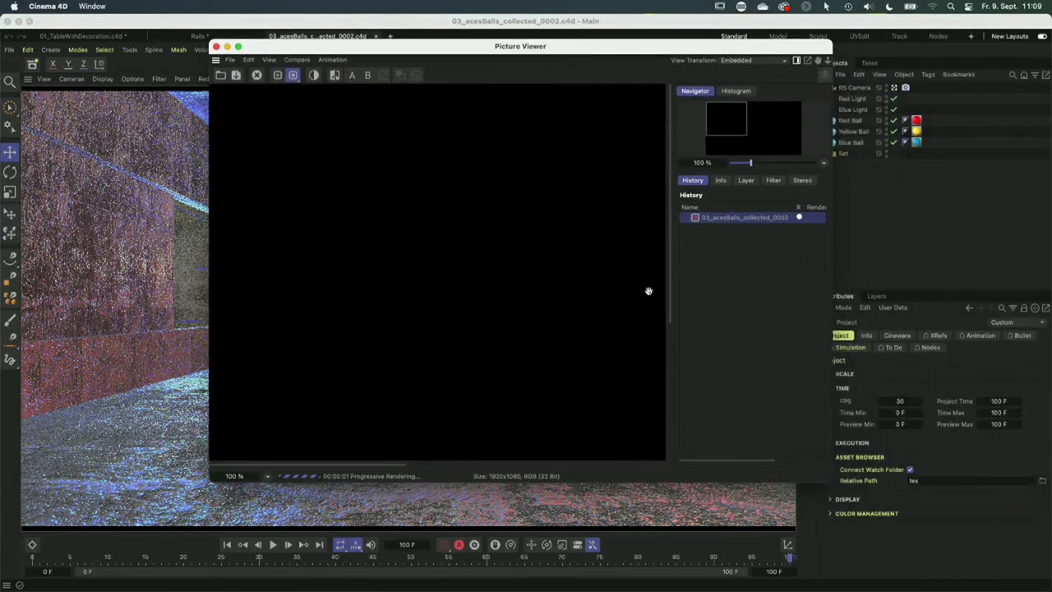
pyautogui.click(267, 476)
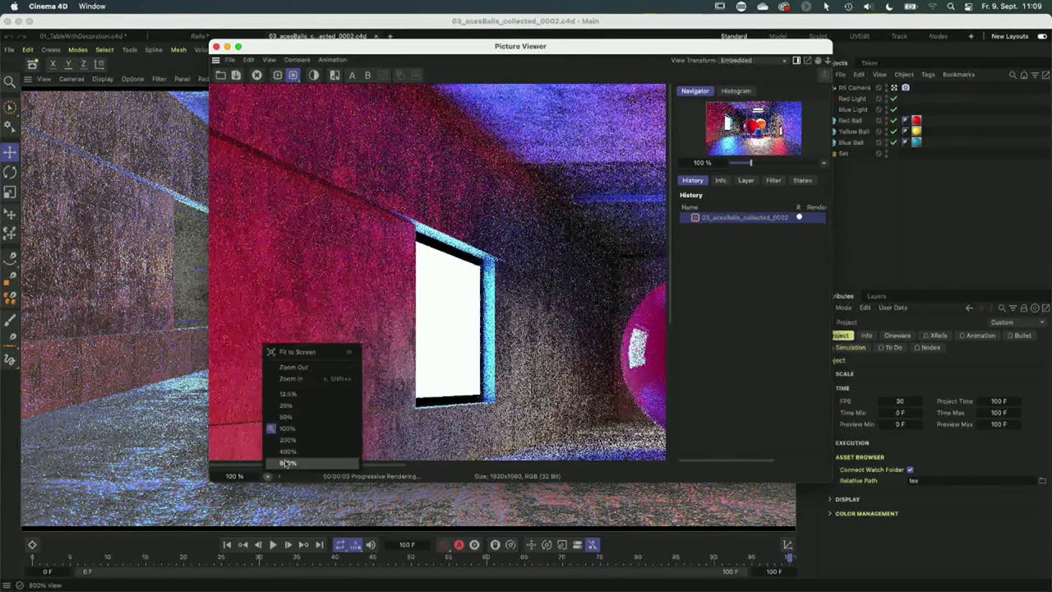
pyautogui.click(300, 419)
pyautogui.moveTo(227, 53); pyautogui.dragTo(129, 79)
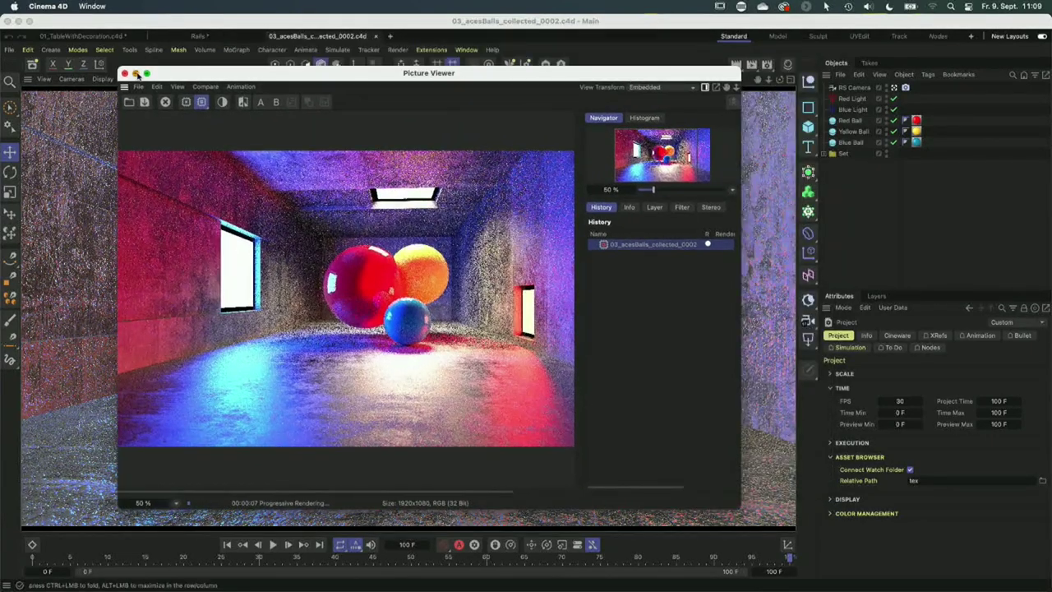
pyautogui.click(125, 74)
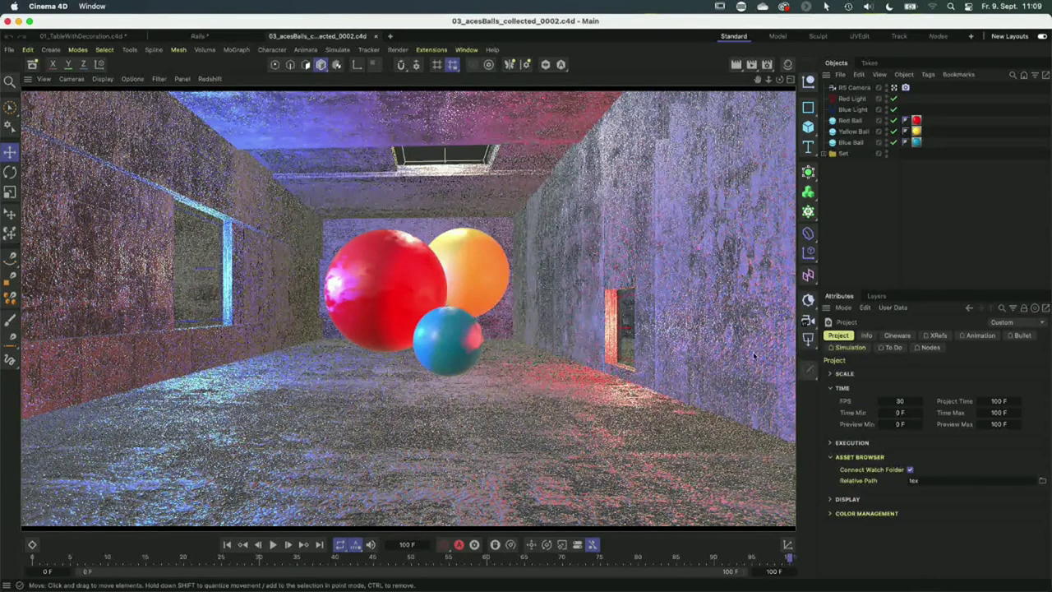
# Switch the project's Color Management from Basic to OpenColorIO.
pyautogui.click(830, 457)
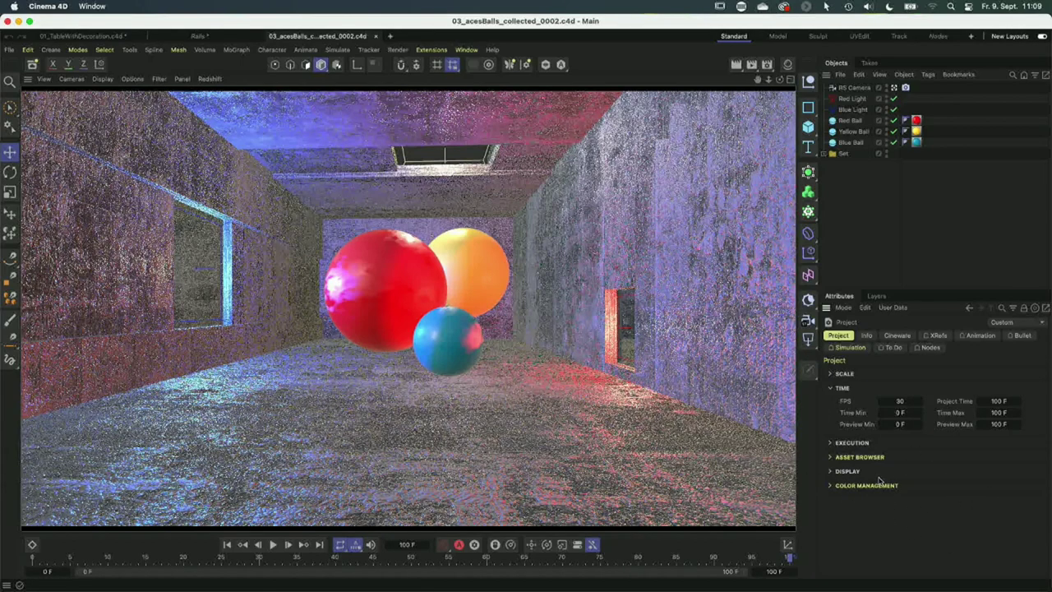
pyautogui.click(831, 485)
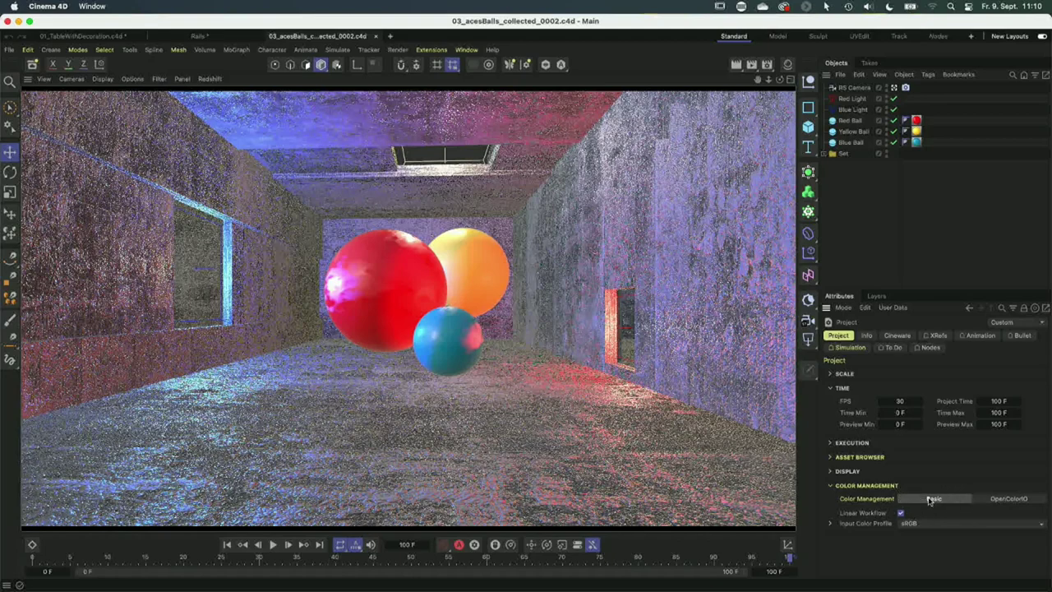
pyautogui.click(1010, 499)
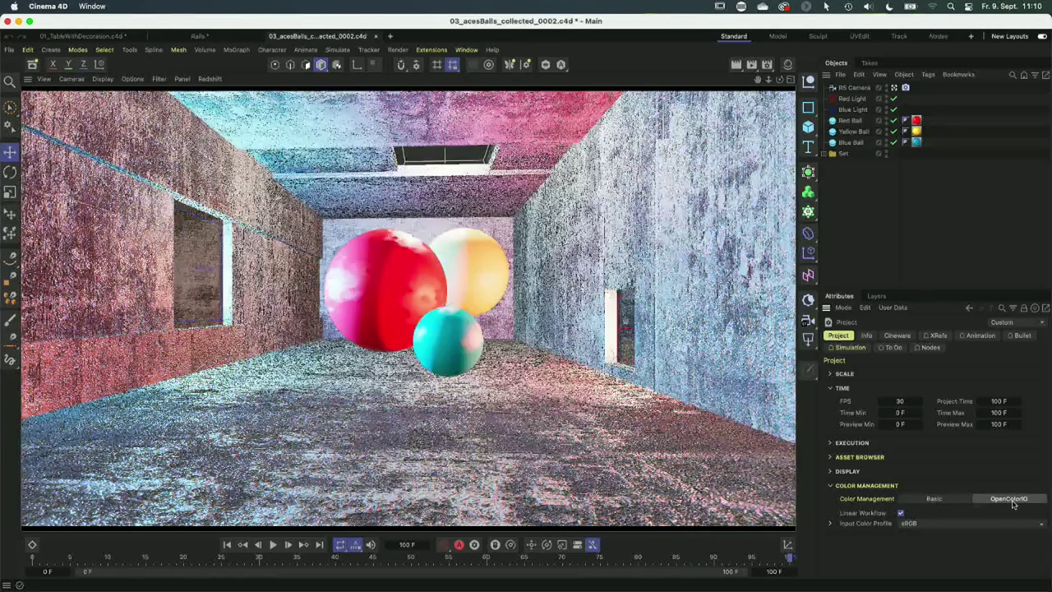
pyautogui.scroll(-1, 827, 506)
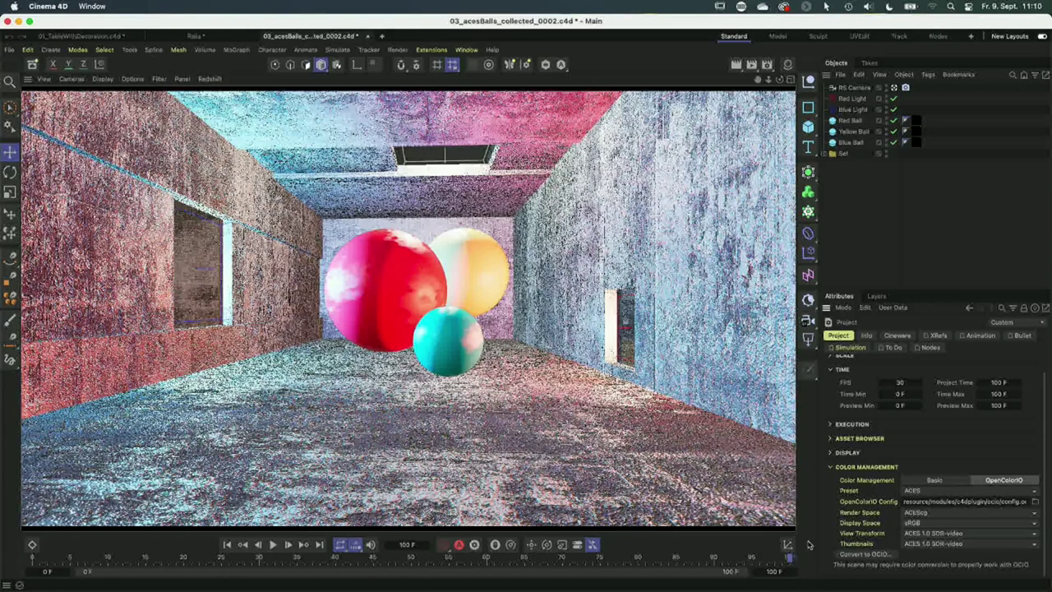
# Convert the scene colors to OCIO using sRGB low, scene-linear Rec.709-sRGB high and ACEScg render color space.
pyautogui.click(876, 558)
pyautogui.moveTo(889, 533); pyautogui.dragTo(588, 313)
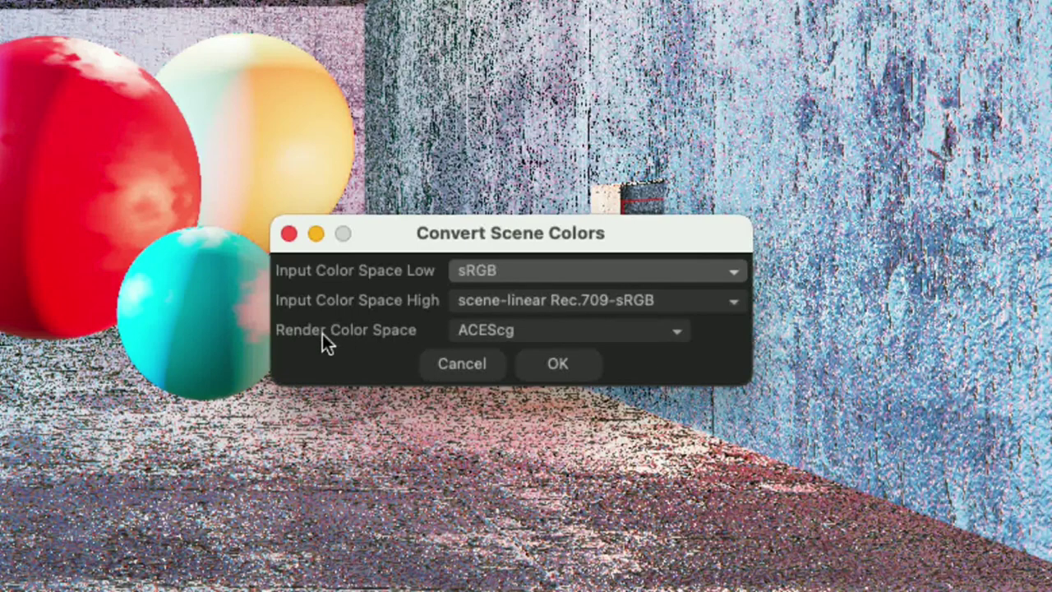
pyautogui.click(571, 364)
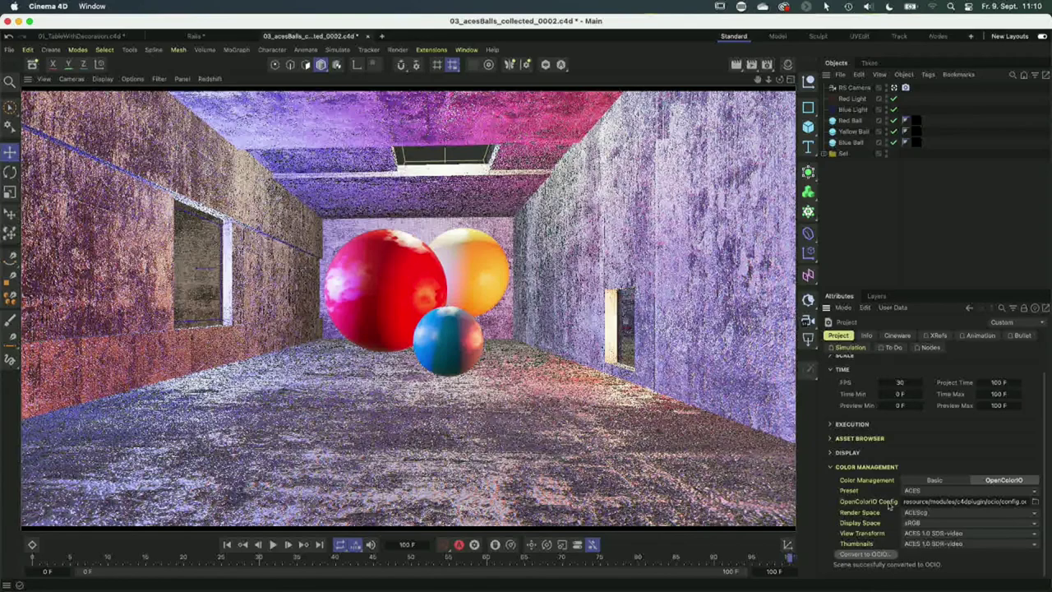
# Examine the OpenColorIO config path and the options offered for Preset and Render Space.
pyautogui.moveTo(916, 499); pyautogui.dragTo(1026, 502)
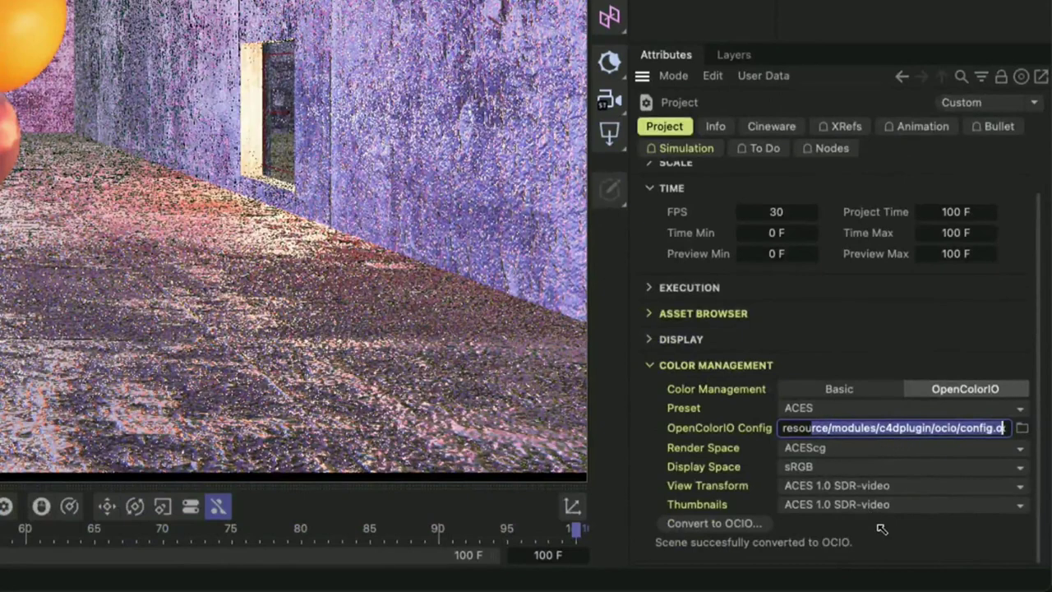
pyautogui.click(900, 533)
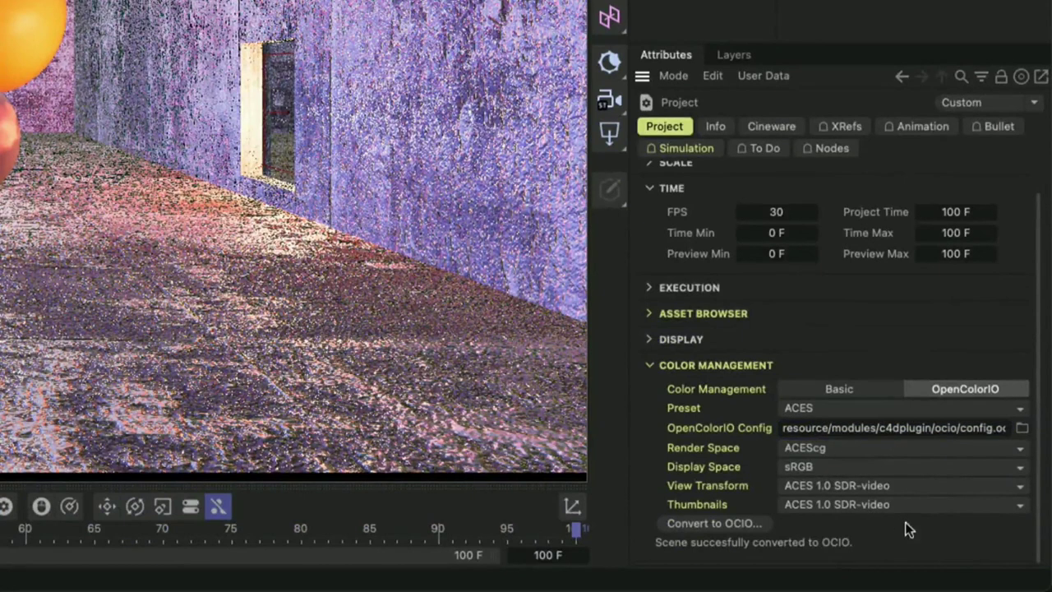
pyautogui.click(839, 408)
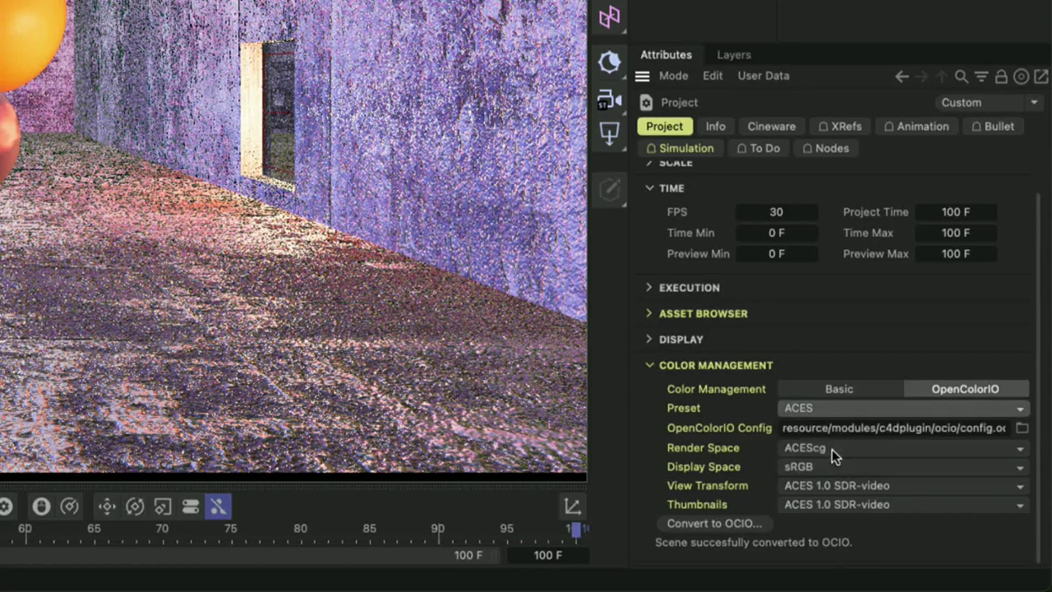
pyautogui.click(830, 449)
pyautogui.click(808, 408)
pyautogui.click(826, 427)
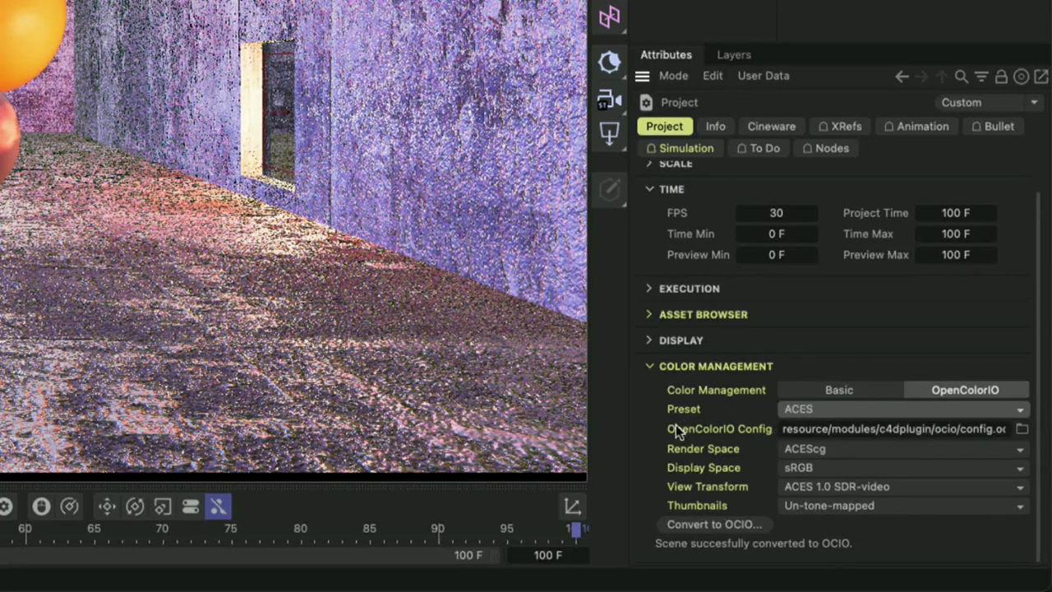
pyautogui.click(798, 448)
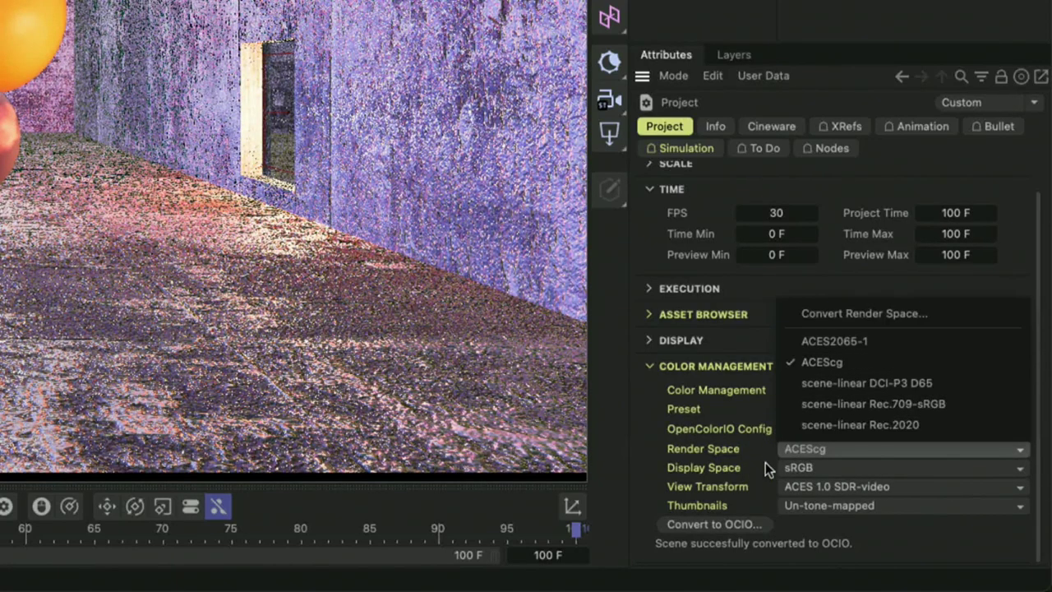
pyautogui.click(897, 544)
# Restore the minimized Picture Viewer to review the earlier image, and render the color-converted scene.
pyautogui.moveTo(791, 582)
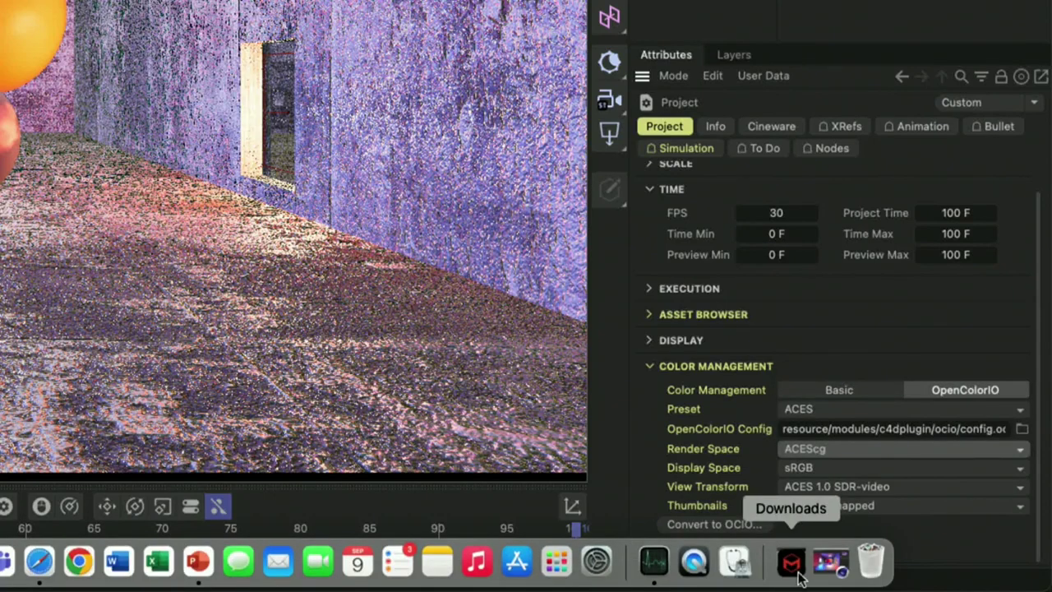
pyautogui.click(831, 562)
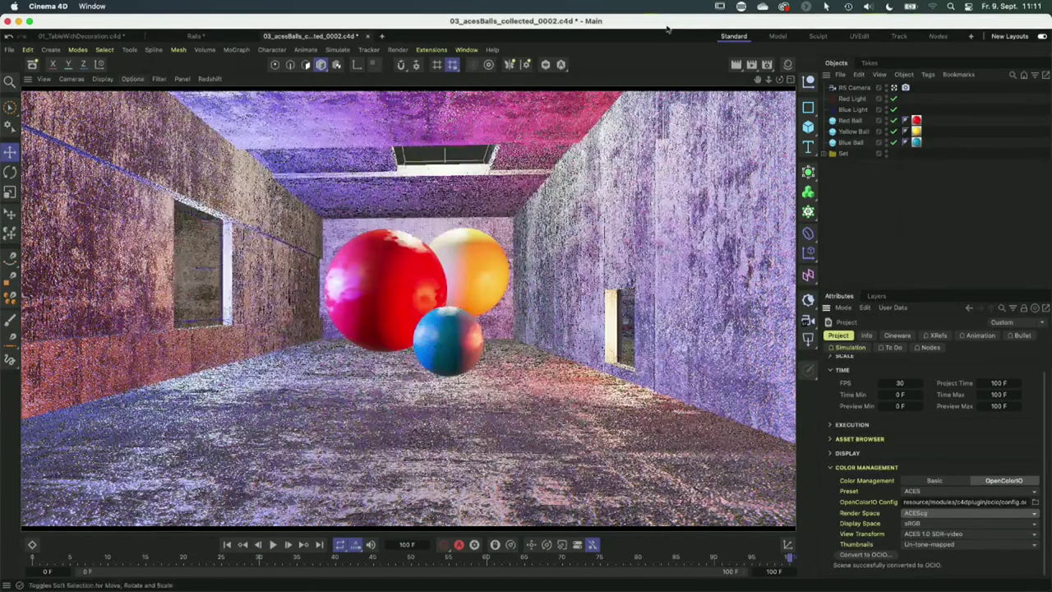
pyautogui.click(124, 73)
pyautogui.click(749, 66)
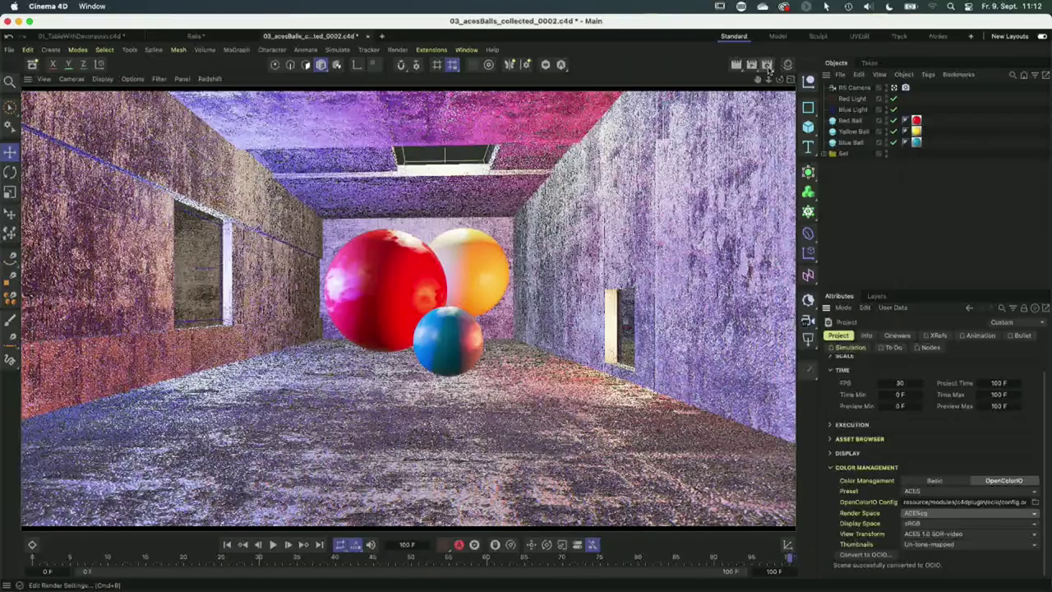
# Inspect the render settings of the converted scene and close them.
pyautogui.press('super+b')
pyautogui.moveTo(793, 64); pyautogui.dragTo(578, 78)
pyautogui.click(481, 75)
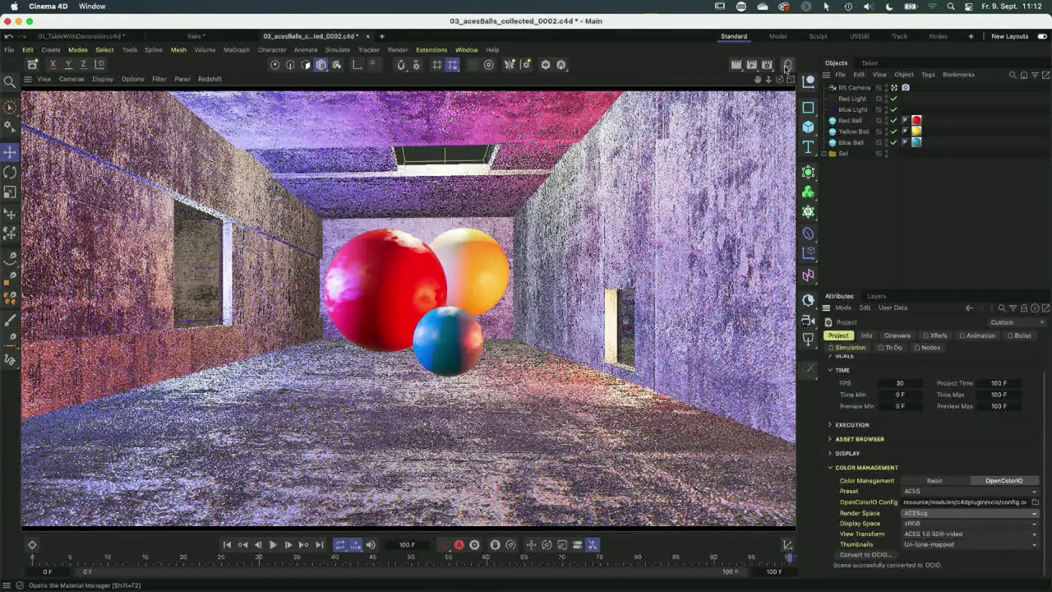
# Show the scene's materials, open the yellow RS Material.7 node graph, and close the Node Editor.
pyautogui.hotkey('shift', 'F2')
pyautogui.doubleClick(645, 129)
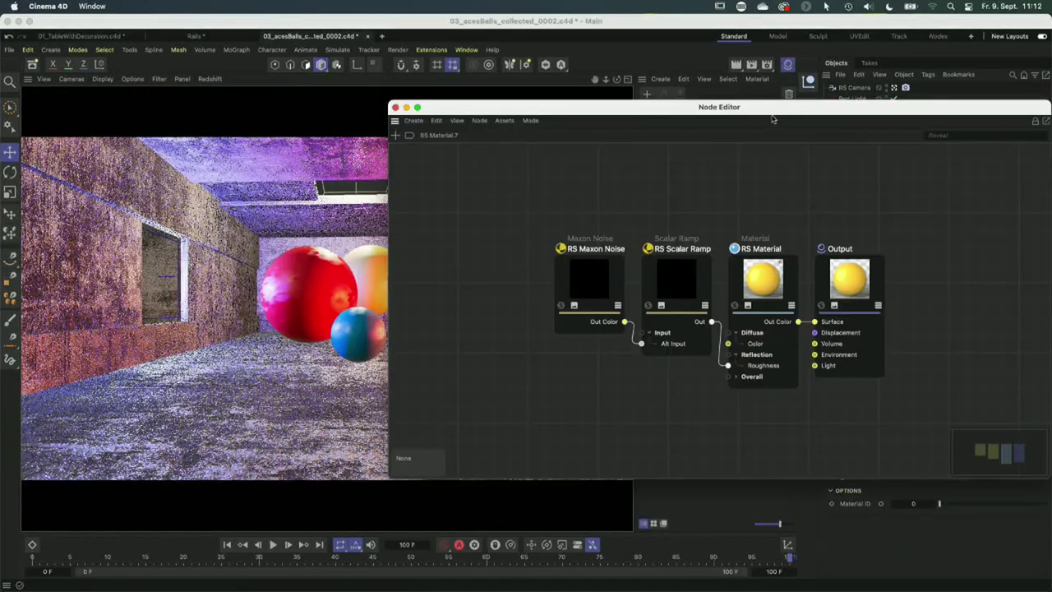
pyautogui.moveTo(772, 110); pyautogui.dragTo(578, 140)
pyautogui.click(201, 137)
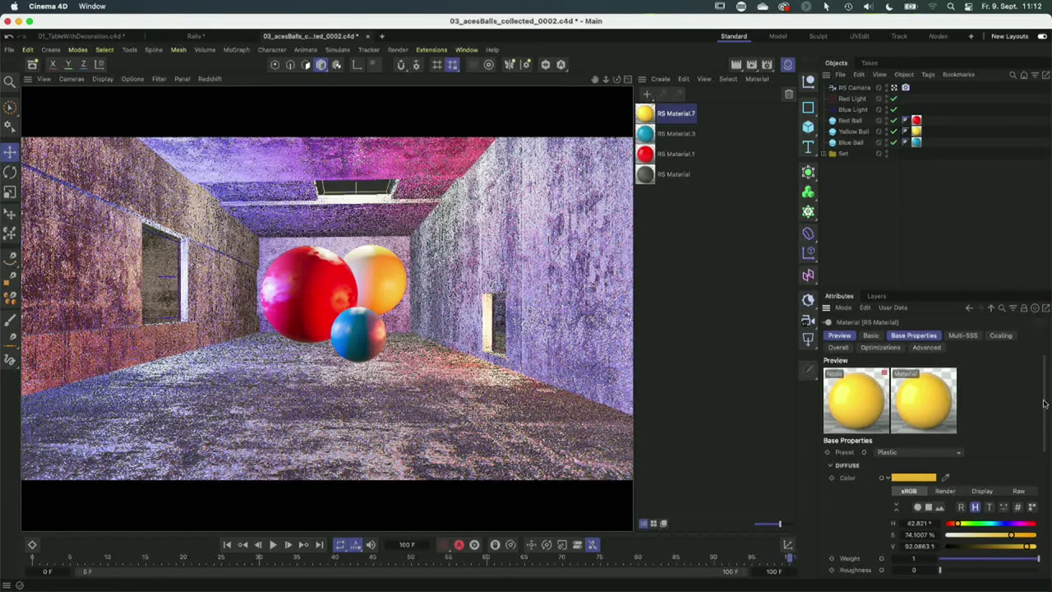
# Compare the yellow material's diffuse color in sRGB, Render, Display and Raw spaces, return to sRGB, and collapse the color controls.
pyautogui.scroll(-3, 1044, 403)
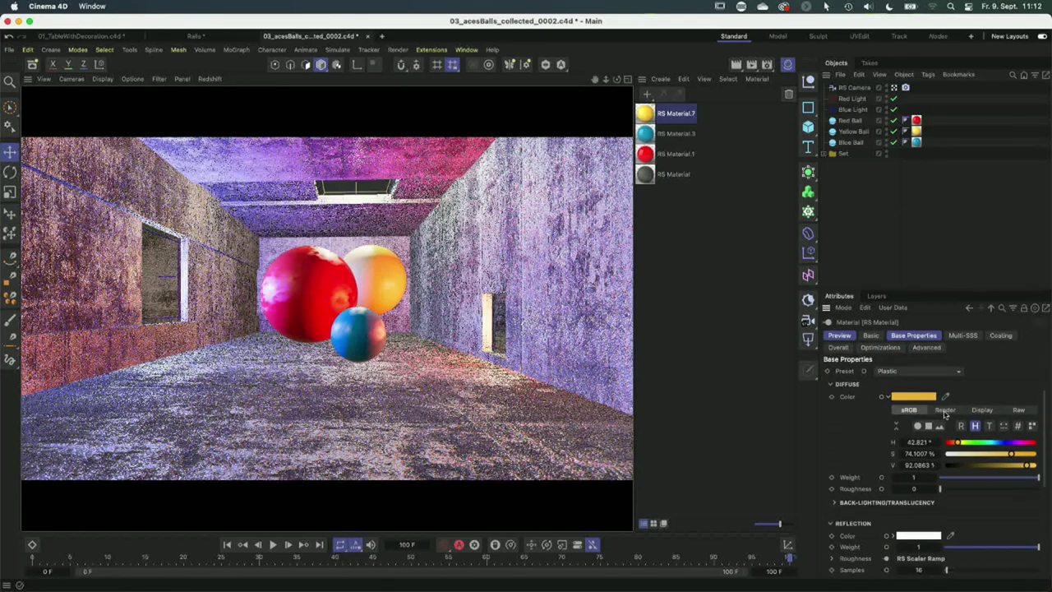
pyautogui.click(944, 412)
pyautogui.click(980, 411)
pyautogui.click(1018, 411)
pyautogui.click(986, 412)
pyautogui.click(947, 411)
pyautogui.click(919, 412)
pyautogui.click(945, 411)
pyautogui.click(985, 412)
pyautogui.click(1017, 411)
pyautogui.click(982, 413)
pyautogui.click(949, 410)
pyautogui.click(910, 411)
pyautogui.click(1027, 410)
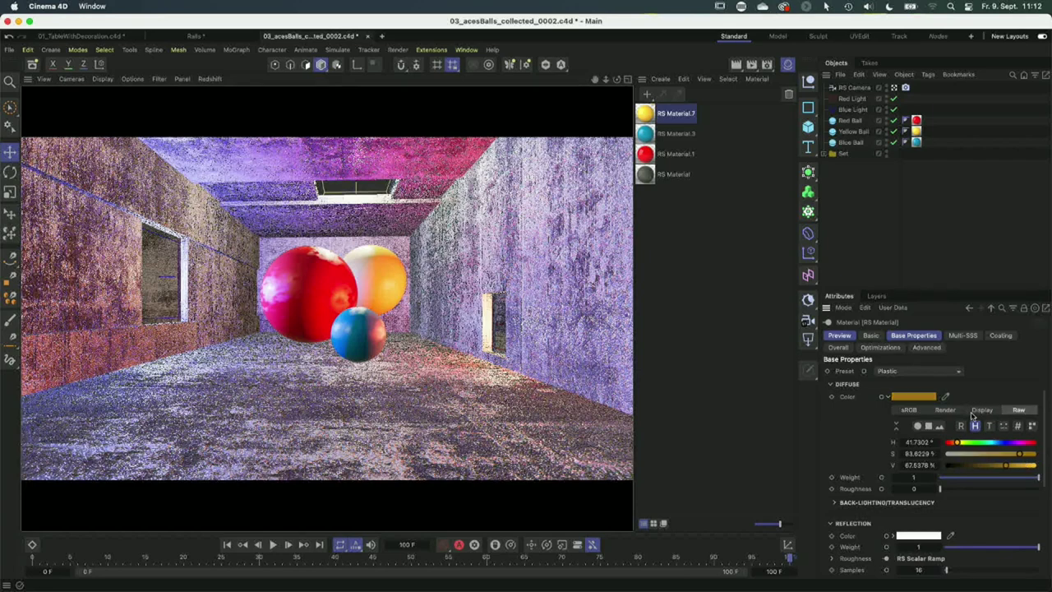
pyautogui.click(981, 410)
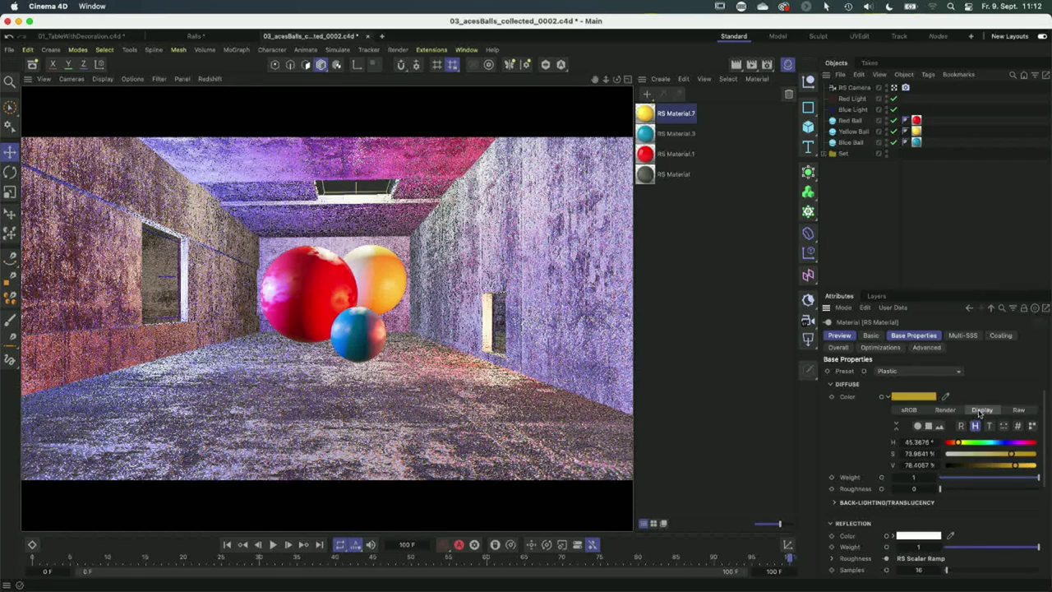
pyautogui.click(915, 411)
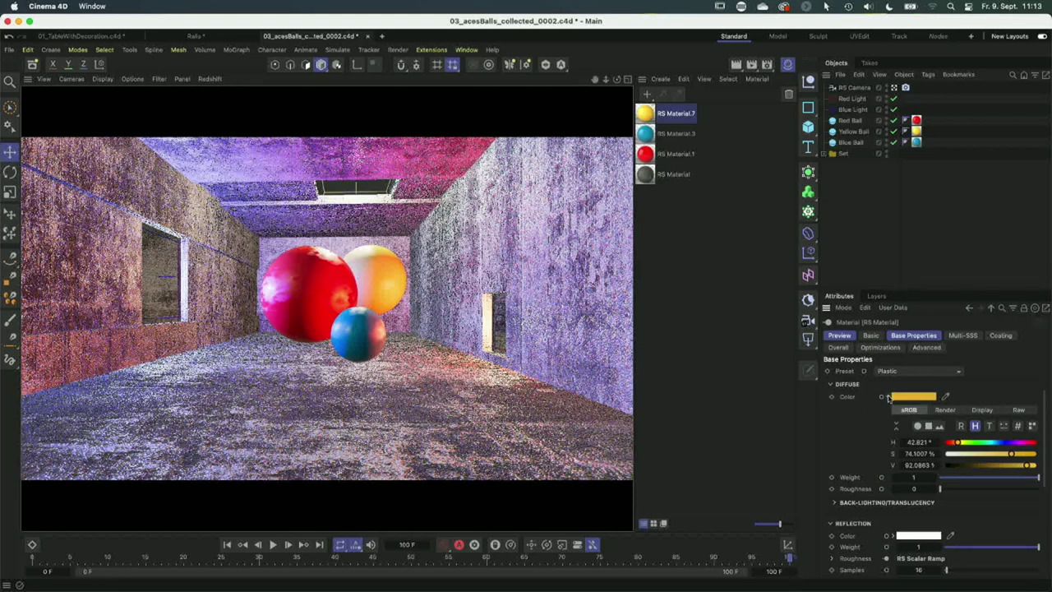
pyautogui.click(887, 397)
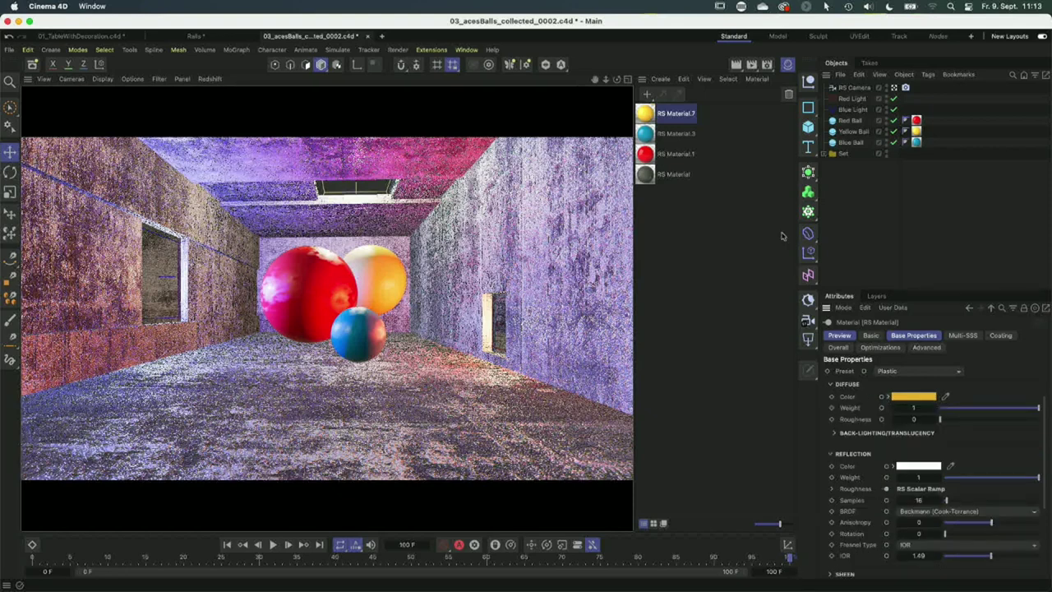
# Hide the materials list, then inspect the Redshift Globals in the render settings and close the settings.
pyautogui.click(787, 65)
pyautogui.click(767, 65)
pyautogui.moveTo(807, 64); pyautogui.dragTo(644, 75)
pyautogui.click(564, 157)
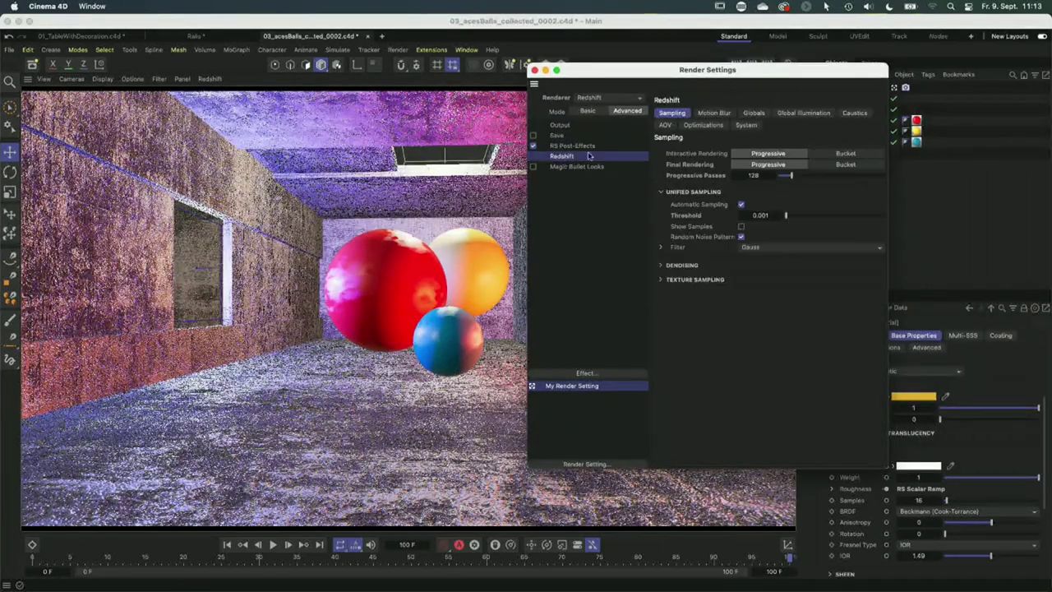
pyautogui.click(754, 114)
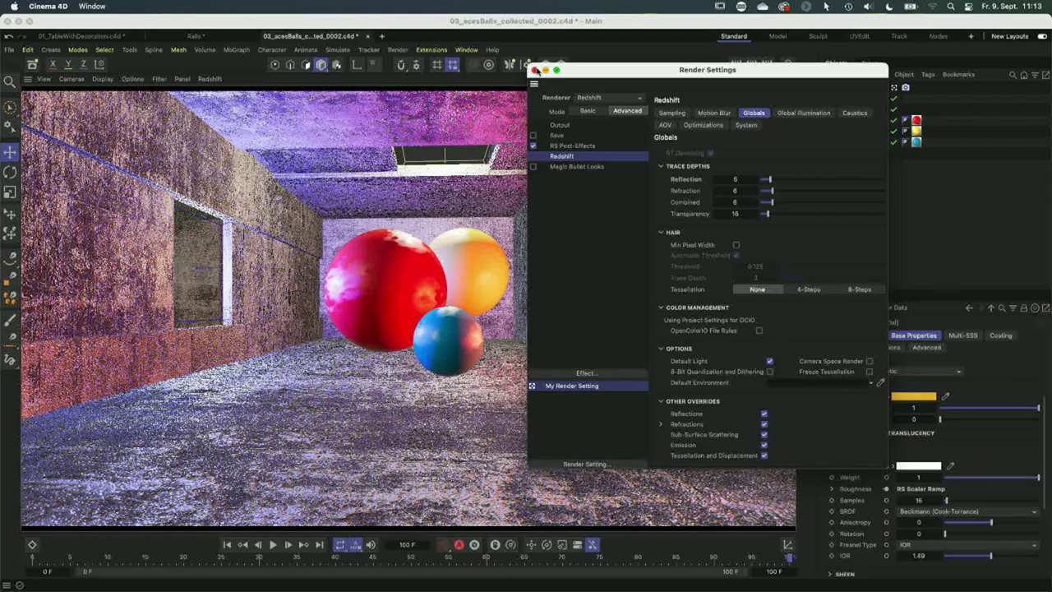
pyautogui.click(534, 71)
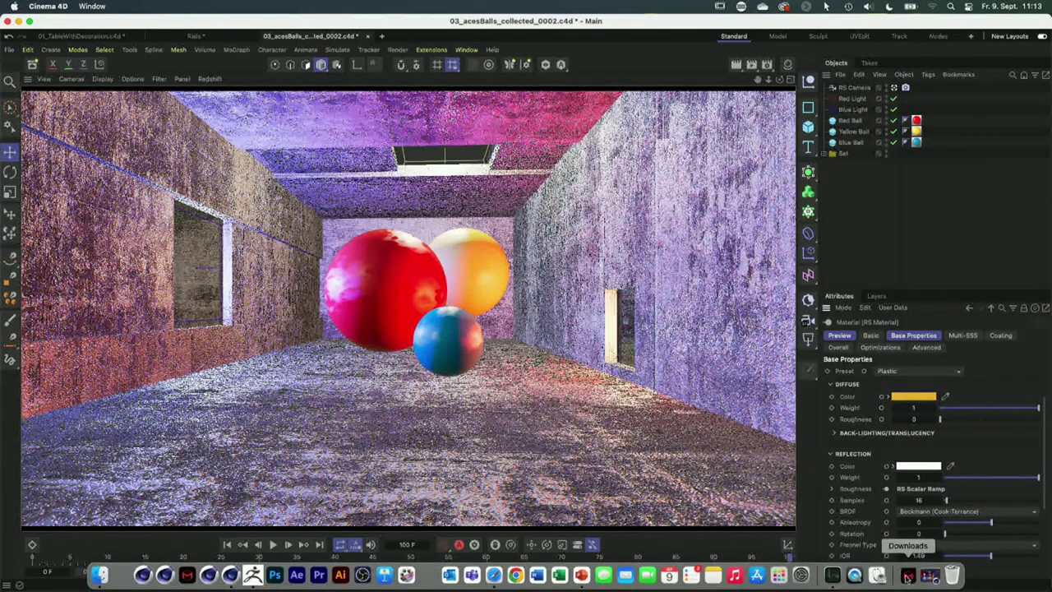
# Restore the minimized Picture Viewer, move it to the middle of the workspace, and enlarge it to show the whole render.
pyautogui.click(931, 578)
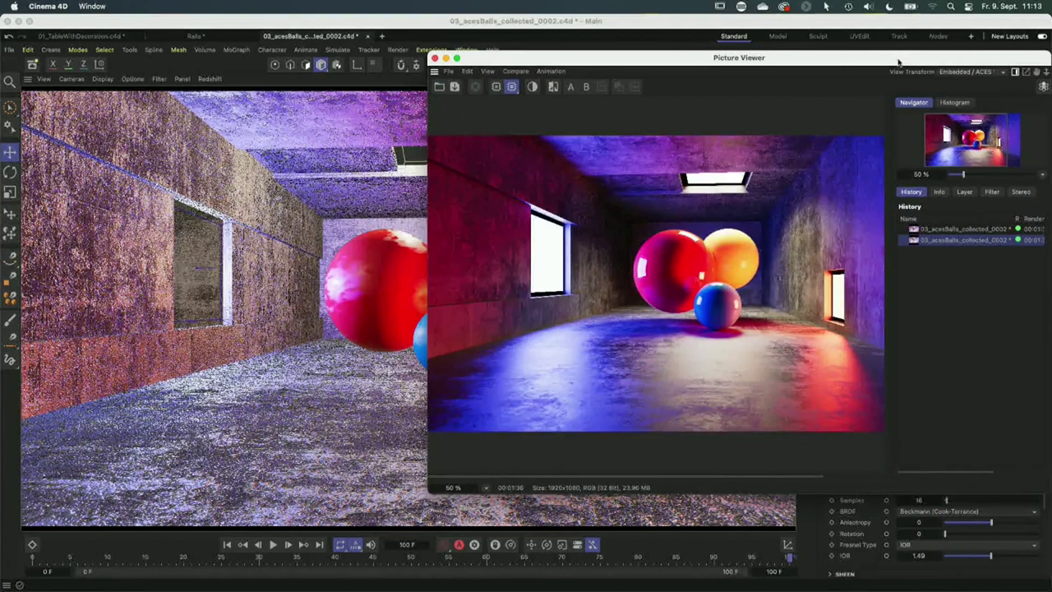
pyautogui.moveTo(897, 67); pyautogui.dragTo(550, 57)
pyautogui.moveTo(702, 488); pyautogui.dragTo(861, 520)
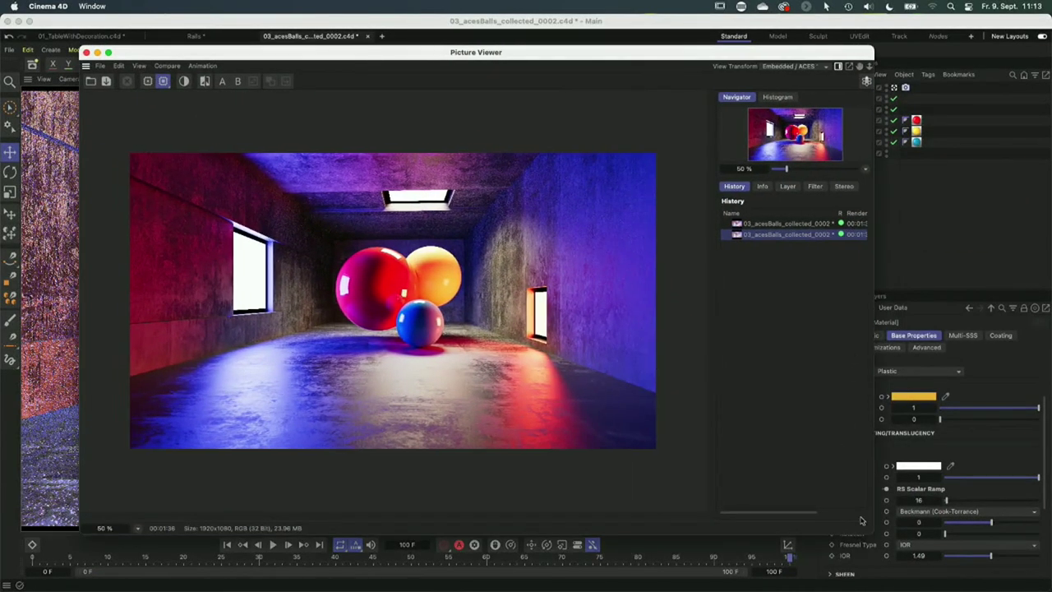
# Show the first render from the history, set the View Transform configuration to Project, and switch back to the second render.
pyautogui.click(766, 224)
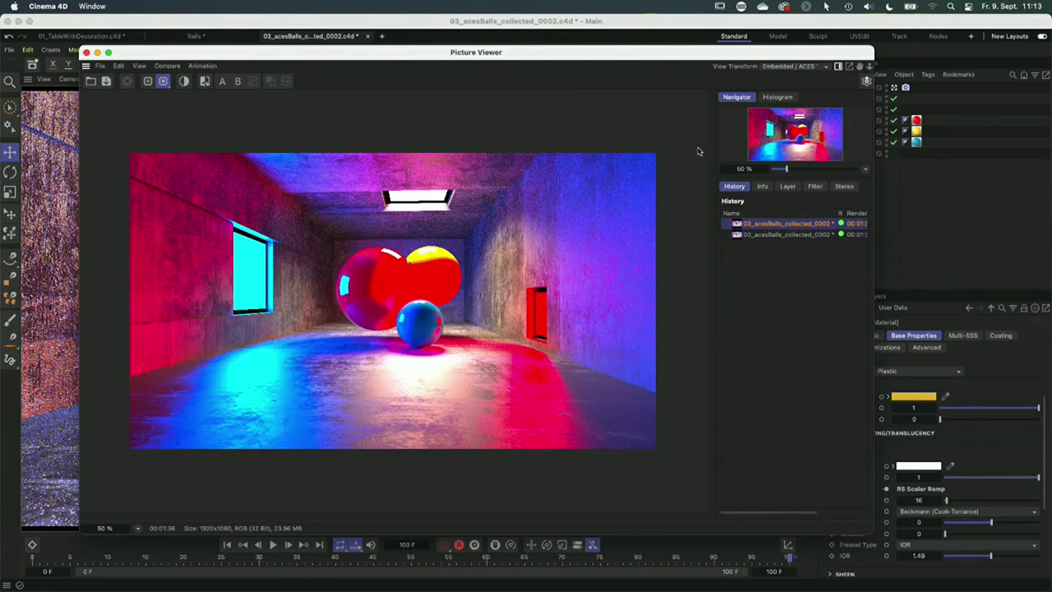
pyautogui.click(823, 68)
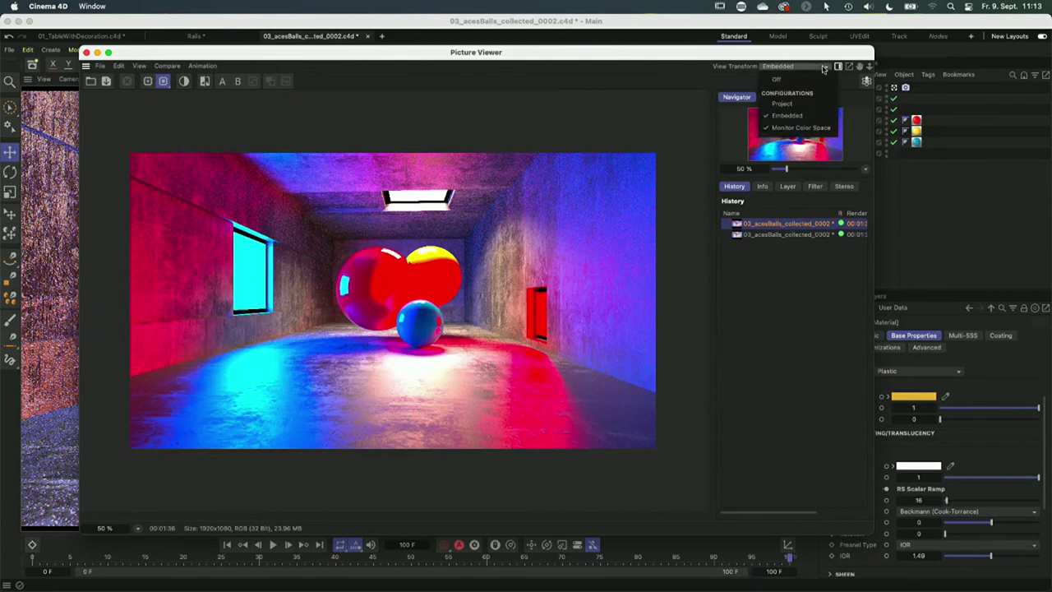
pyautogui.click(781, 105)
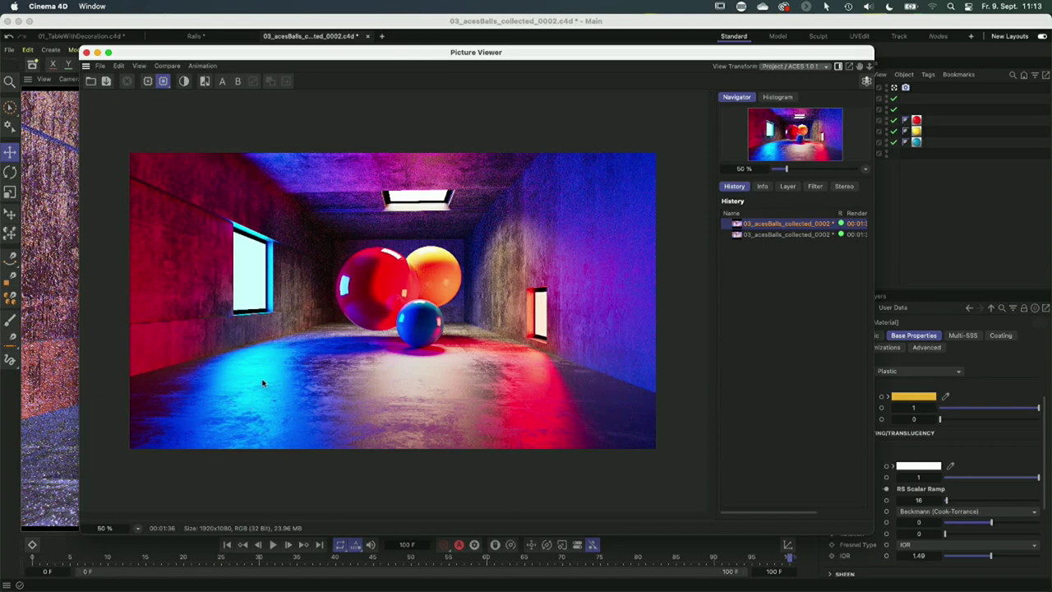
pyautogui.click(784, 235)
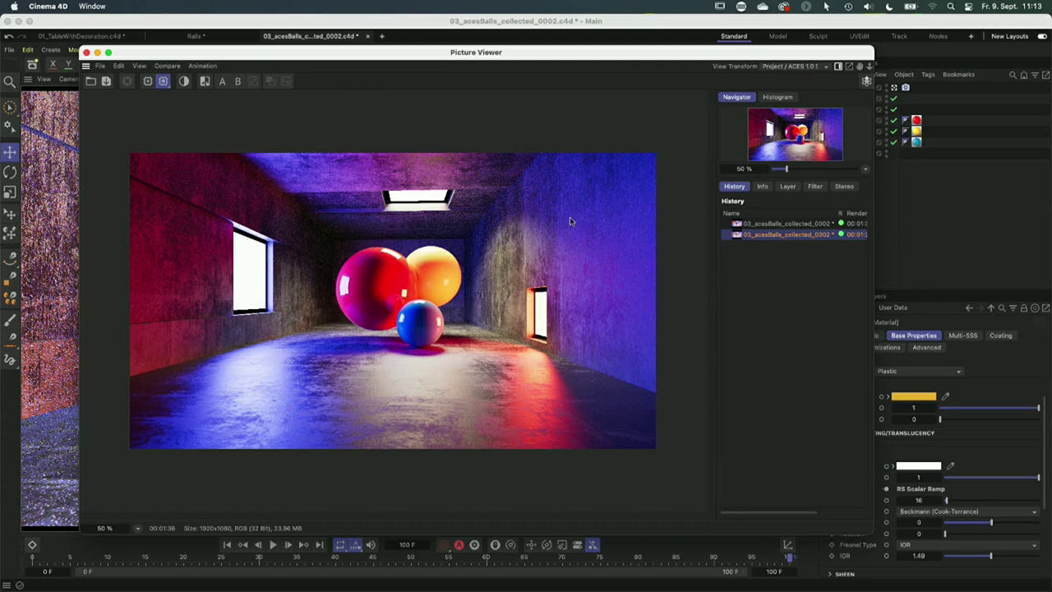
# Compare the second render in the Log, Raw and Un-tone-mapped view transforms, and return to ACES 1.0 SDR-video.
pyautogui.click(825, 67)
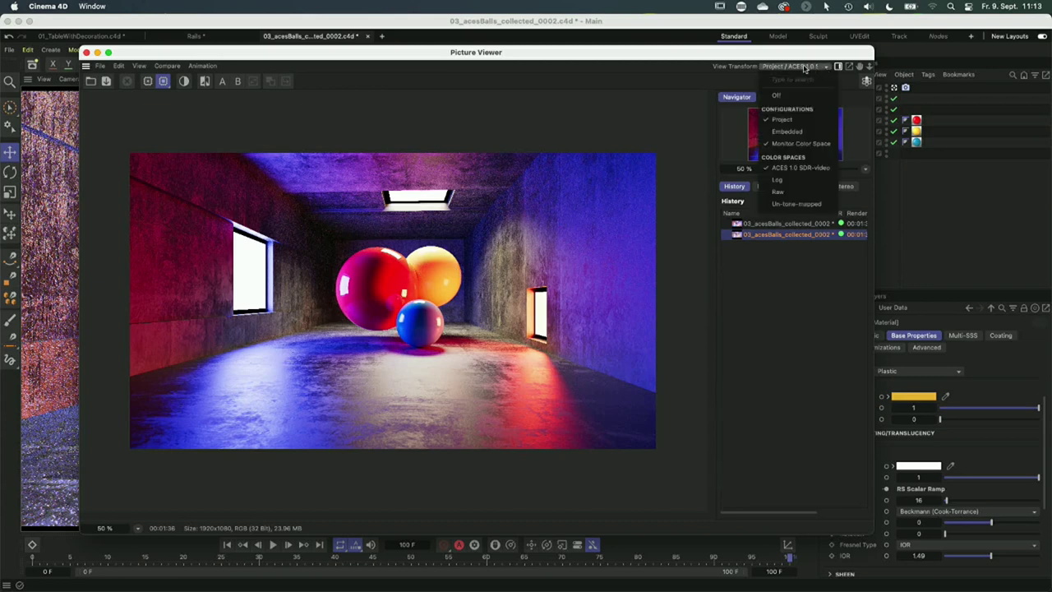
pyautogui.click(785, 179)
pyautogui.click(792, 68)
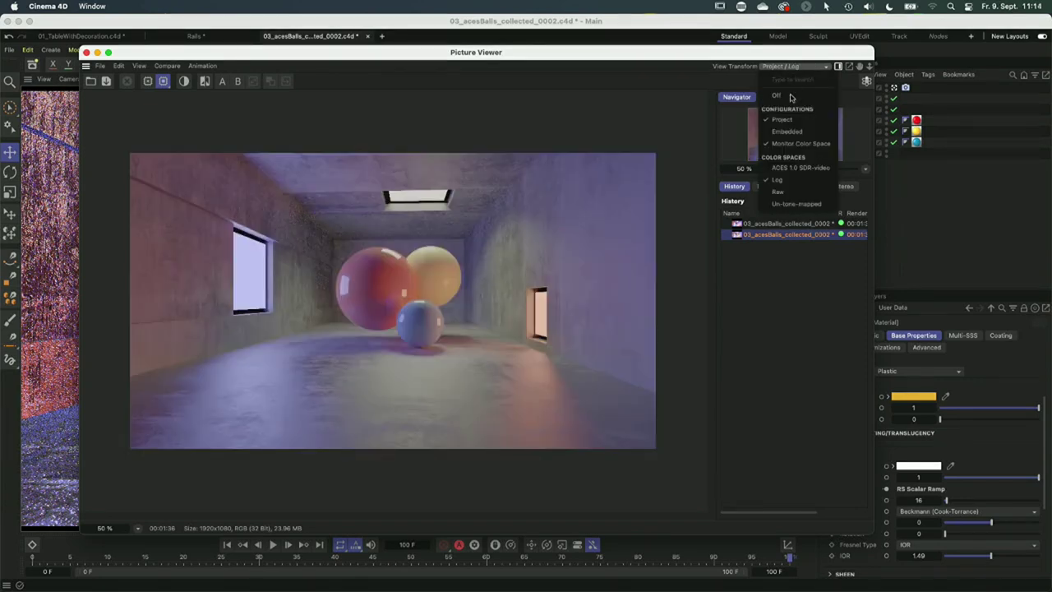
pyautogui.click(819, 192)
pyautogui.click(807, 69)
pyautogui.click(807, 205)
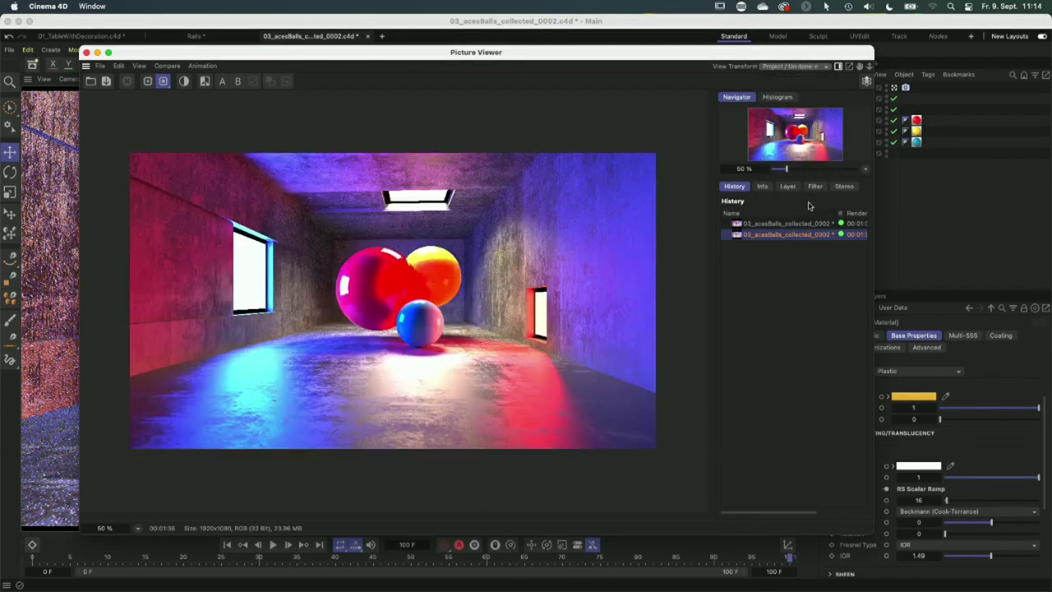
pyautogui.click(802, 69)
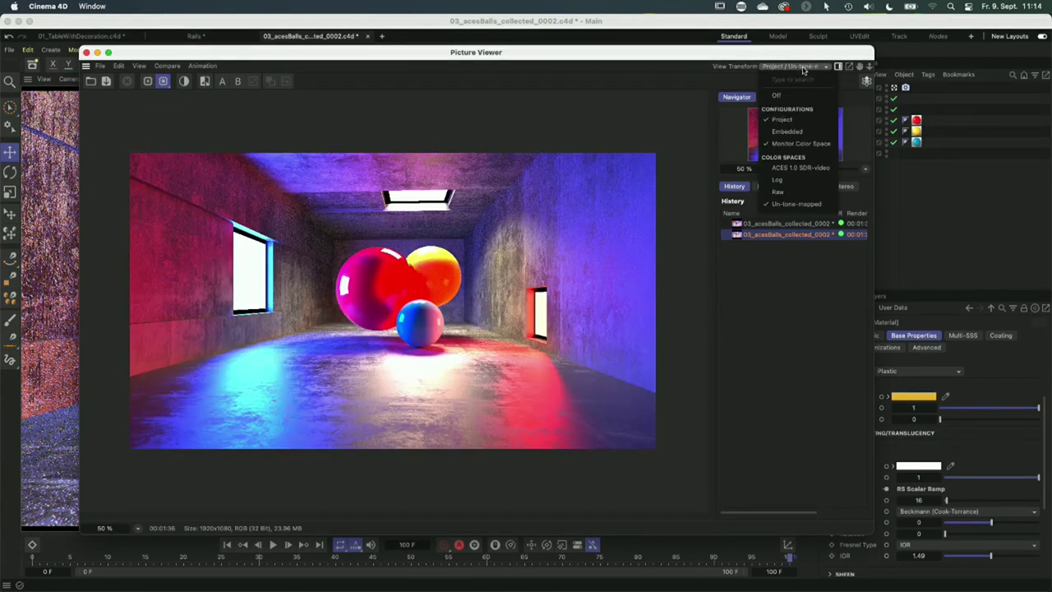
pyautogui.click(804, 169)
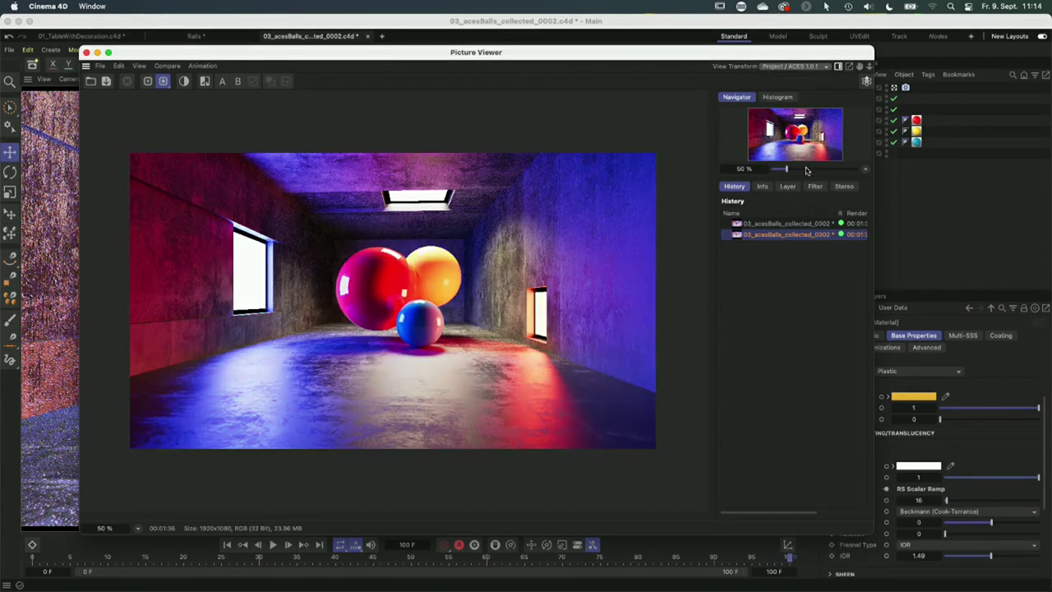
# Send the second render to Magic Bullet Looks, add Optical Diffusion, and apply the look to the image.
pyautogui.click(866, 80)
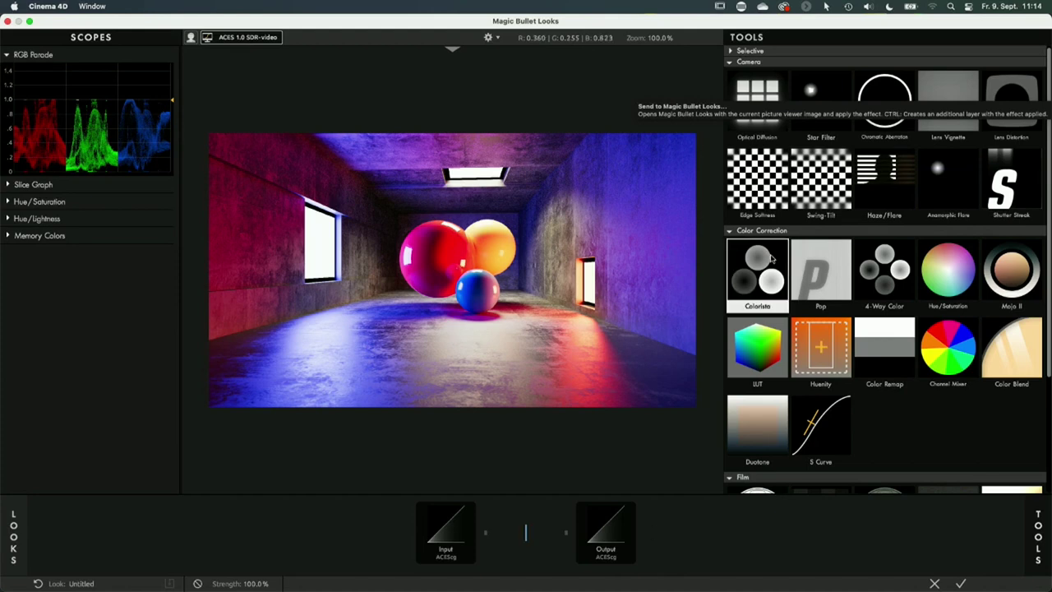
pyautogui.click(766, 95)
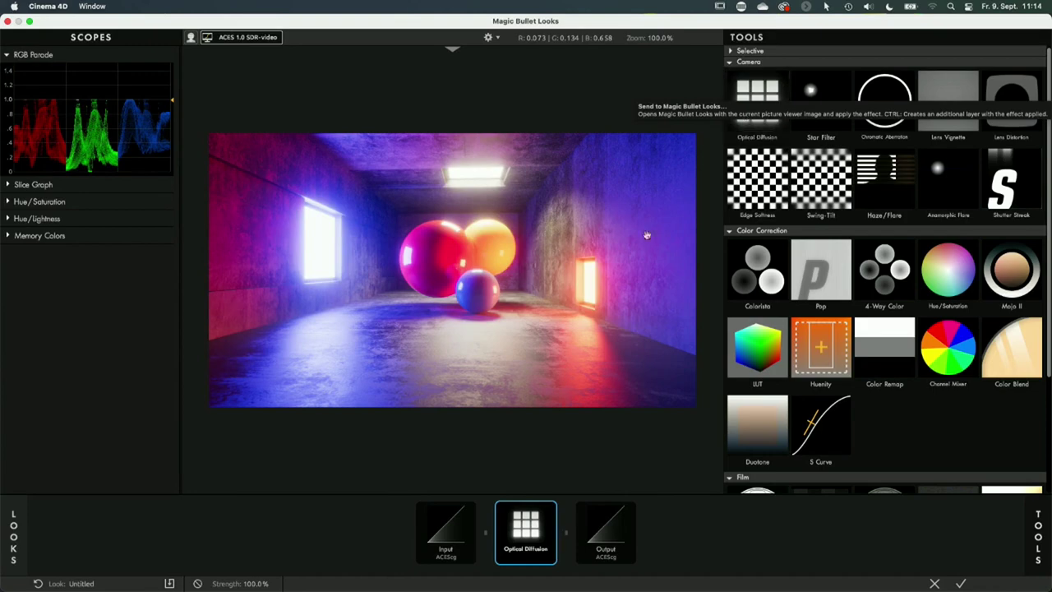
pyautogui.scroll(-3, 881, 415)
pyautogui.scroll(-1, 881, 415)
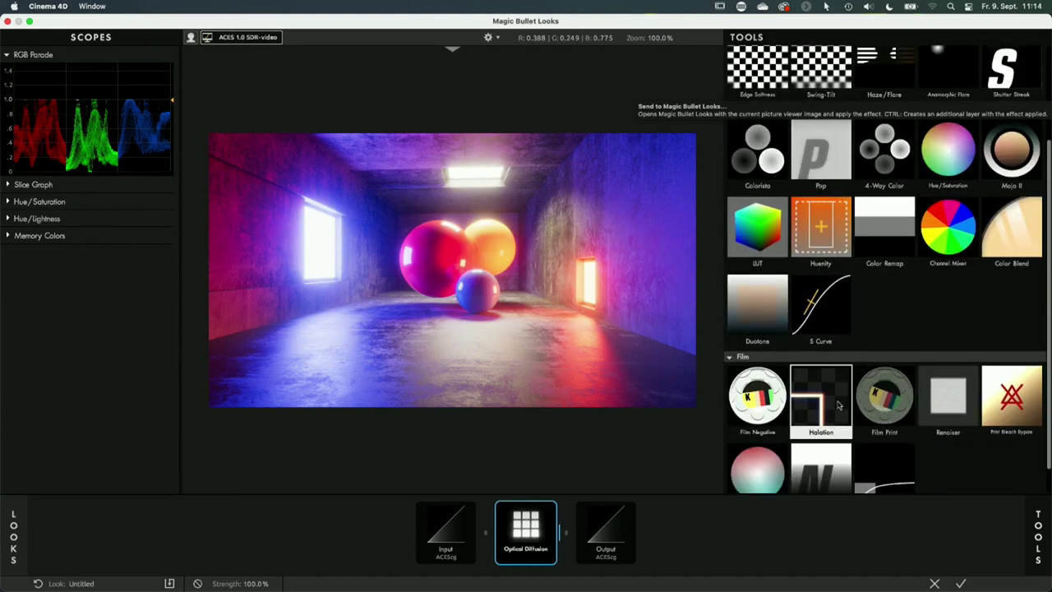
pyautogui.click(961, 583)
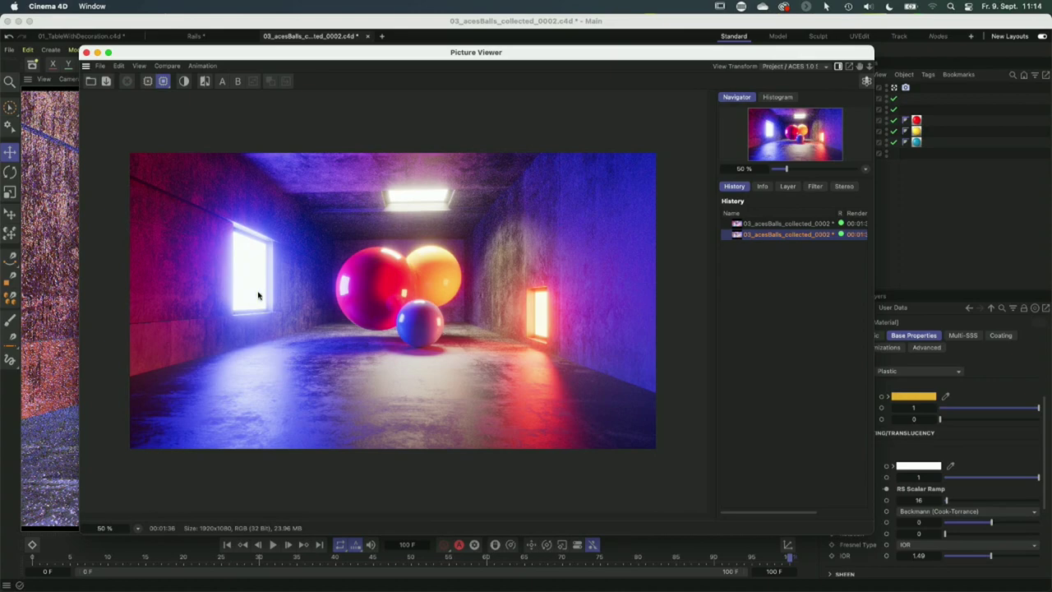
# Minimize the Picture Viewer and close all open projects without saving their changes.
pyautogui.click(97, 51)
pyautogui.rightClick(195, 38)
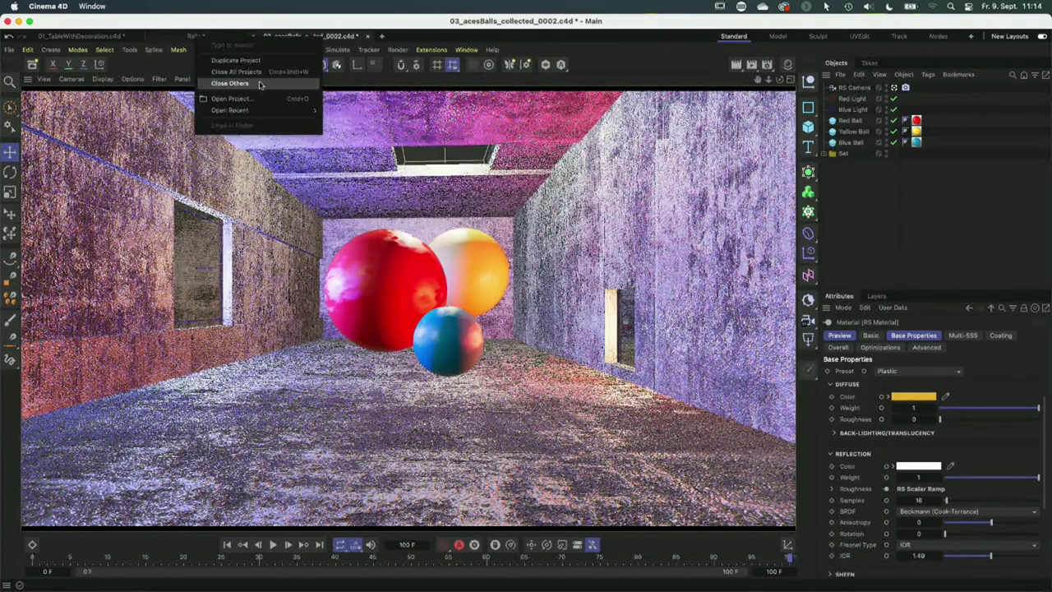
pyautogui.click(259, 84)
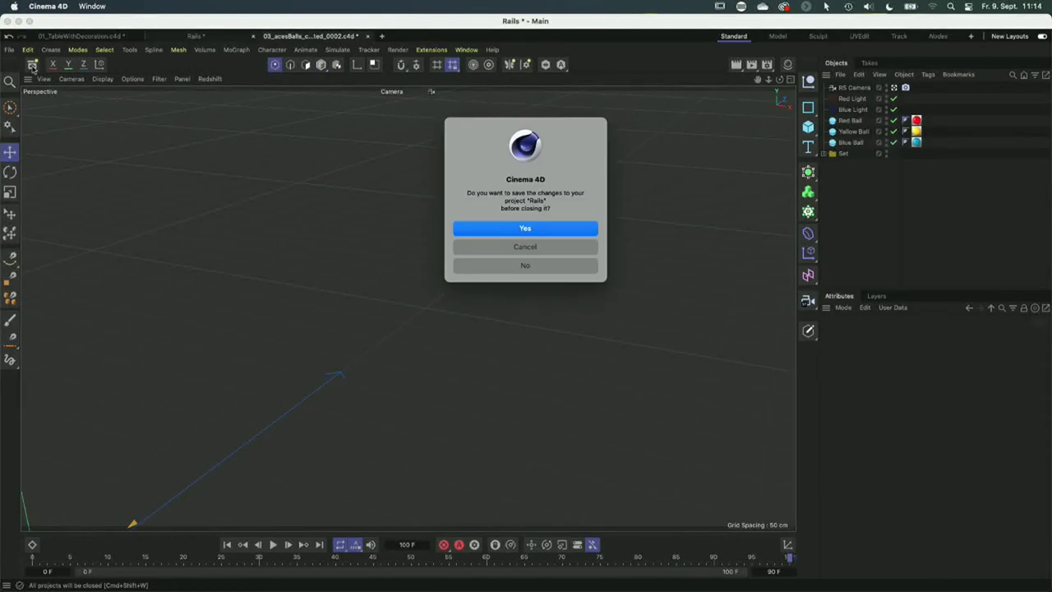
pyautogui.click(525, 264)
pyautogui.click(525, 265)
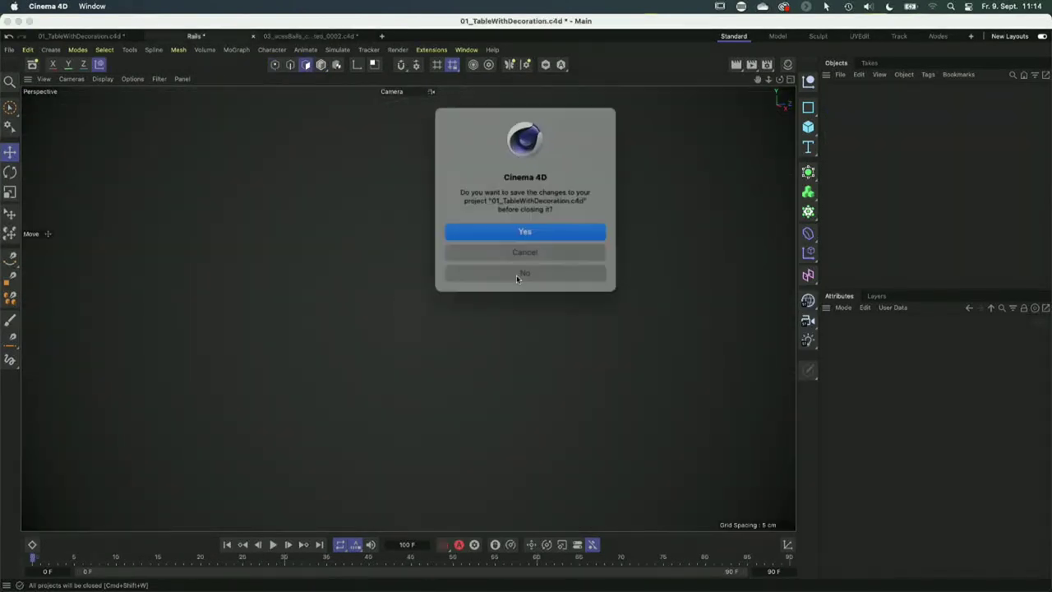
pyautogui.click(518, 276)
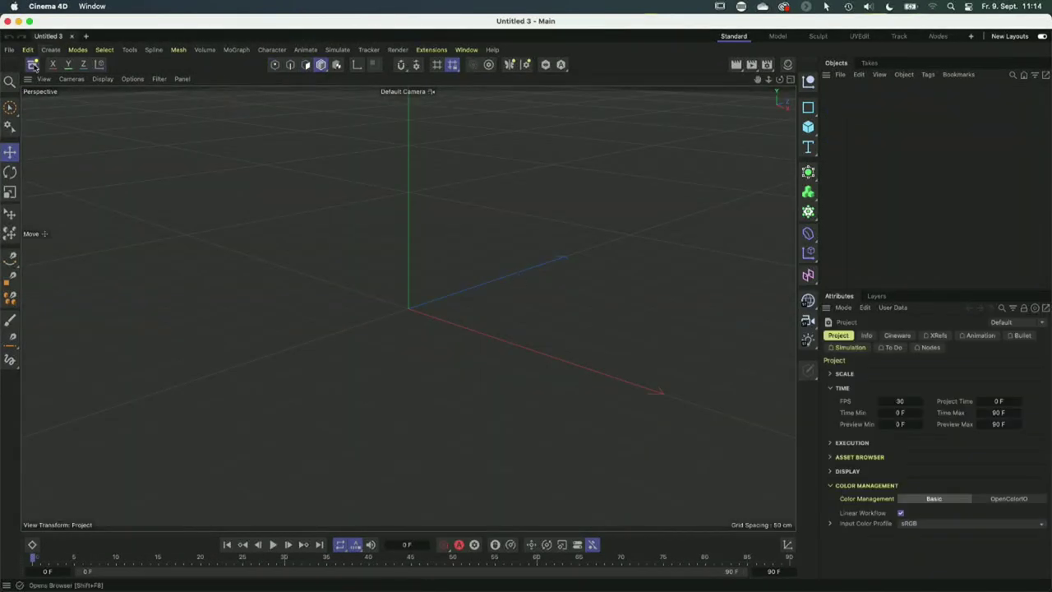
# Show the Asset Browser and search the IBC Project Files watch folder for "2023 sym".
pyautogui.click(32, 64)
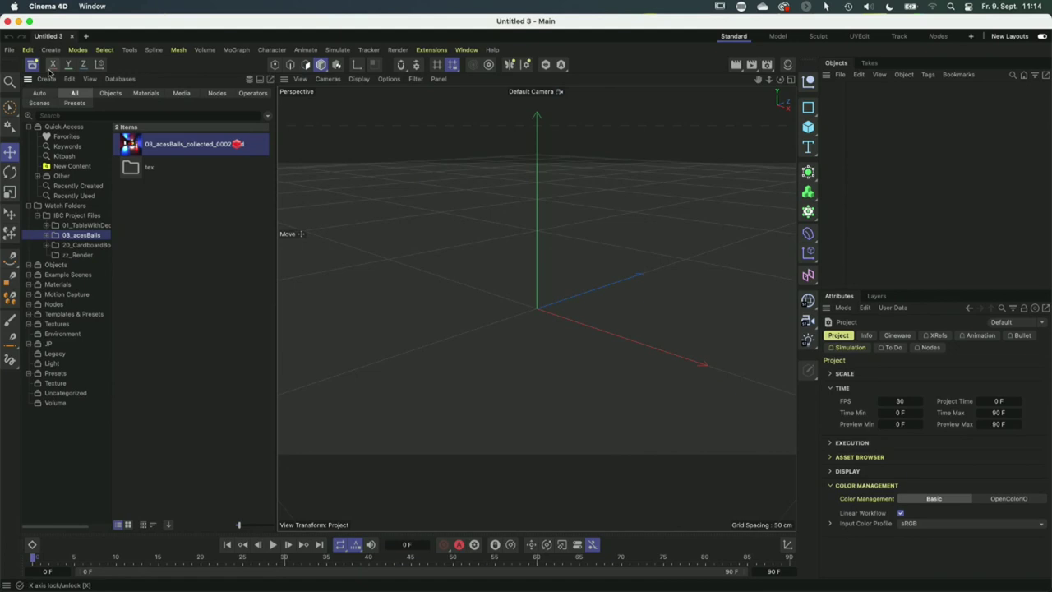
pyautogui.click(86, 216)
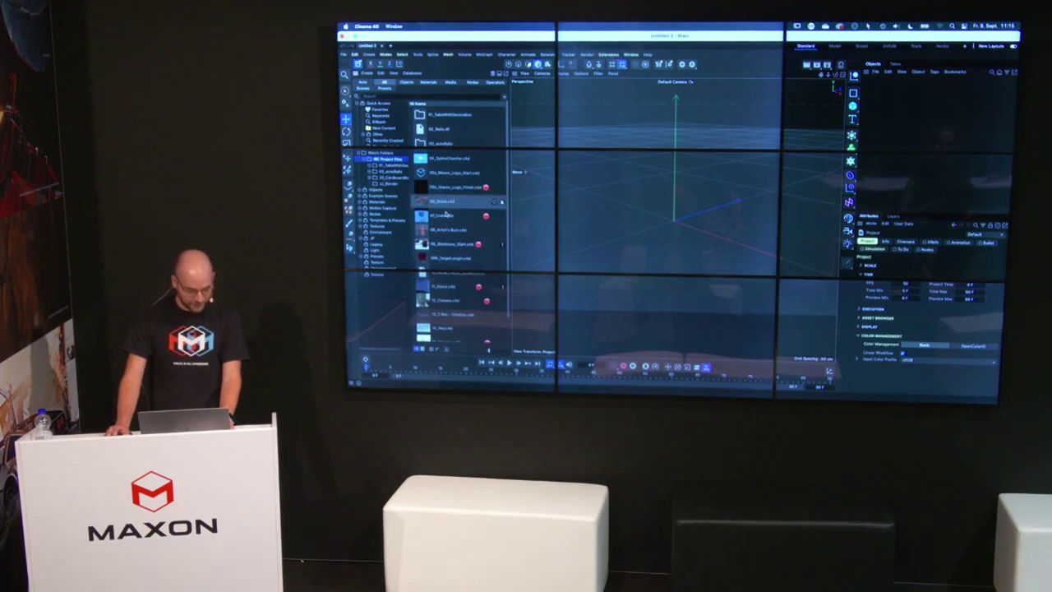
pyautogui.click(400, 97)
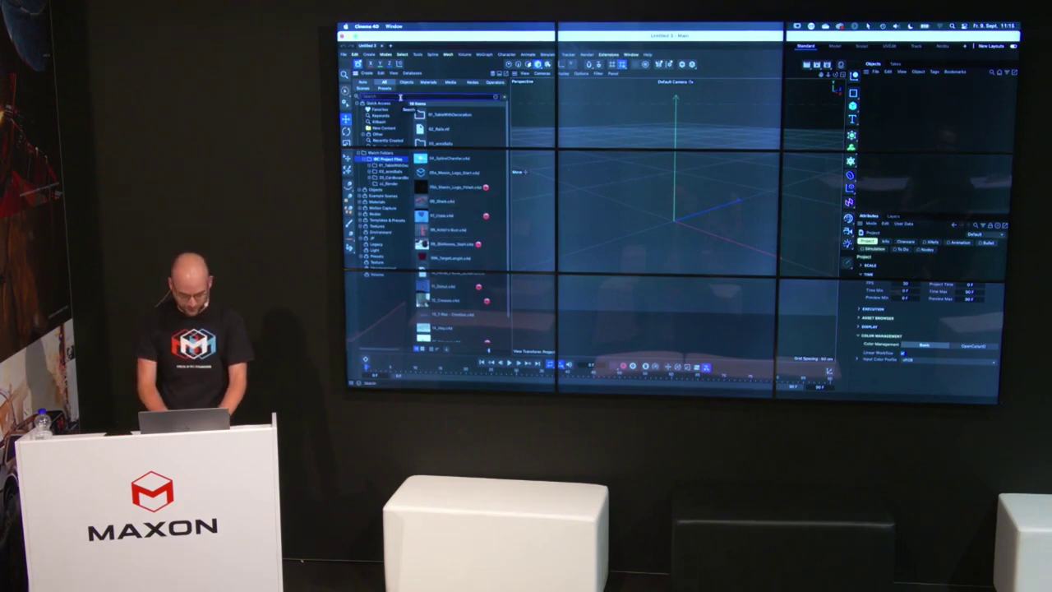
pyautogui.write('2023 sym')
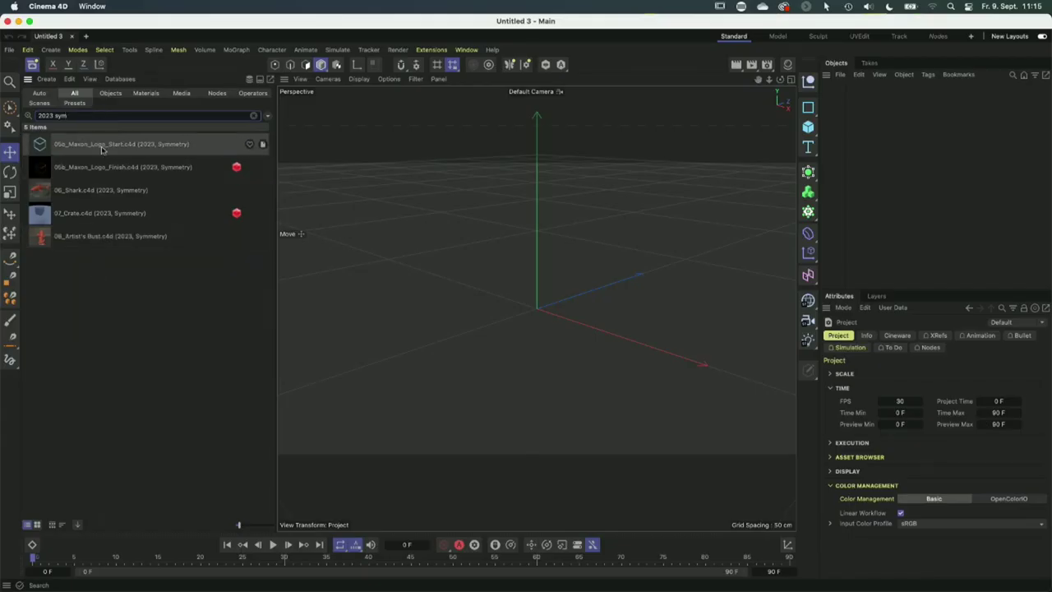
# Open all five symmetry projects: 05a_Maxon_Logo_Start, 05b_Maxon_Logo_Finish, 06_Shark, 07_Crate and 08_Artist's Bust.
pyautogui.doubleClick(36, 148)
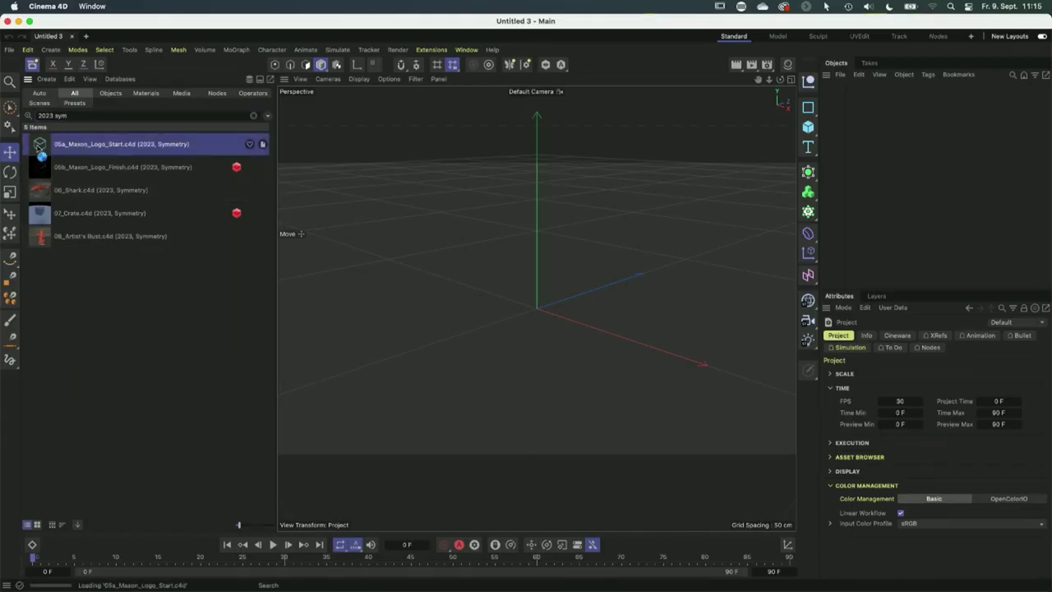
pyautogui.doubleClick(39, 168)
pyautogui.doubleClick(45, 192)
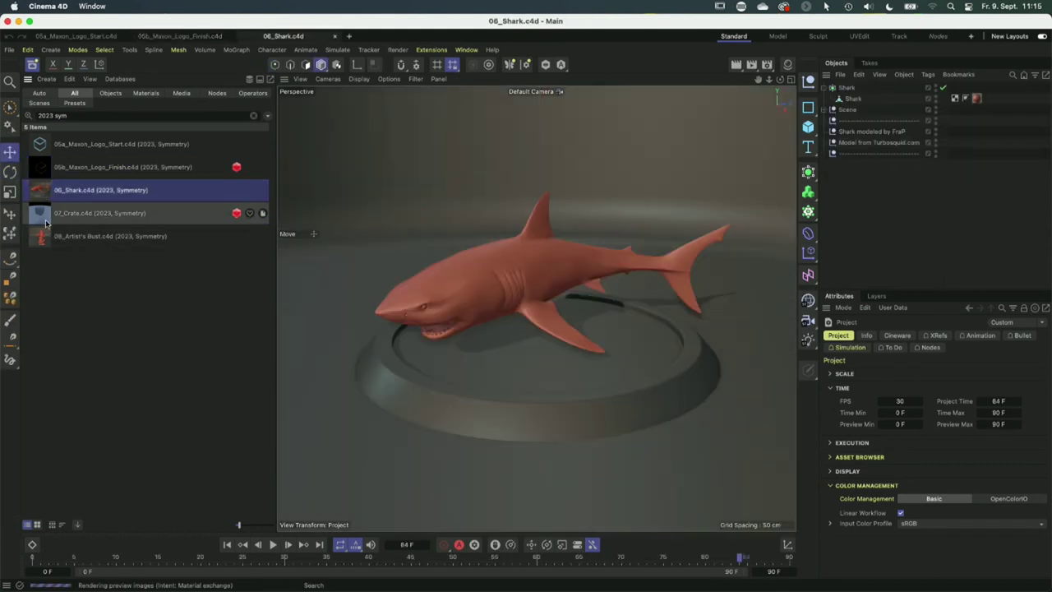
pyautogui.doubleClick(41, 214)
pyautogui.doubleClick(41, 237)
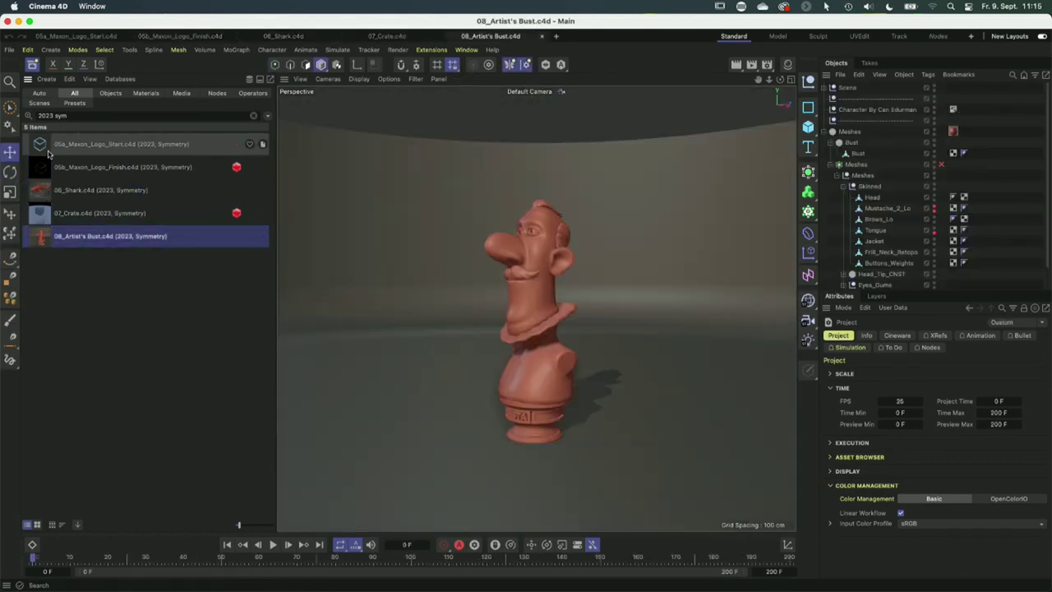
# Switch to the 05a_Maxon_Logo_Start.c4d project, hide the Asset Browser, and disable the Subdivision Surface.
pyautogui.click(92, 37)
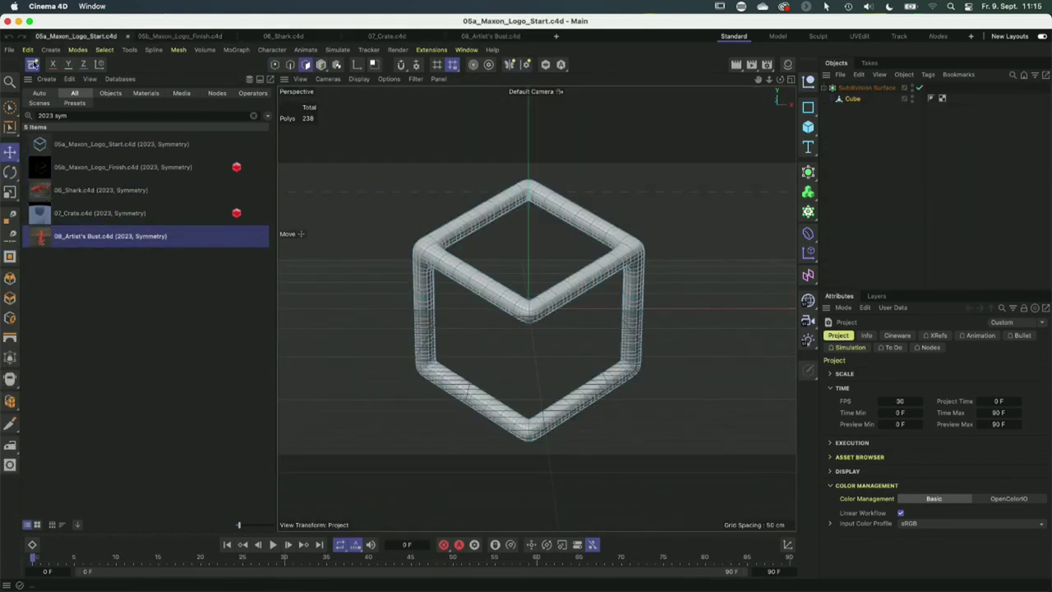
pyautogui.click(33, 65)
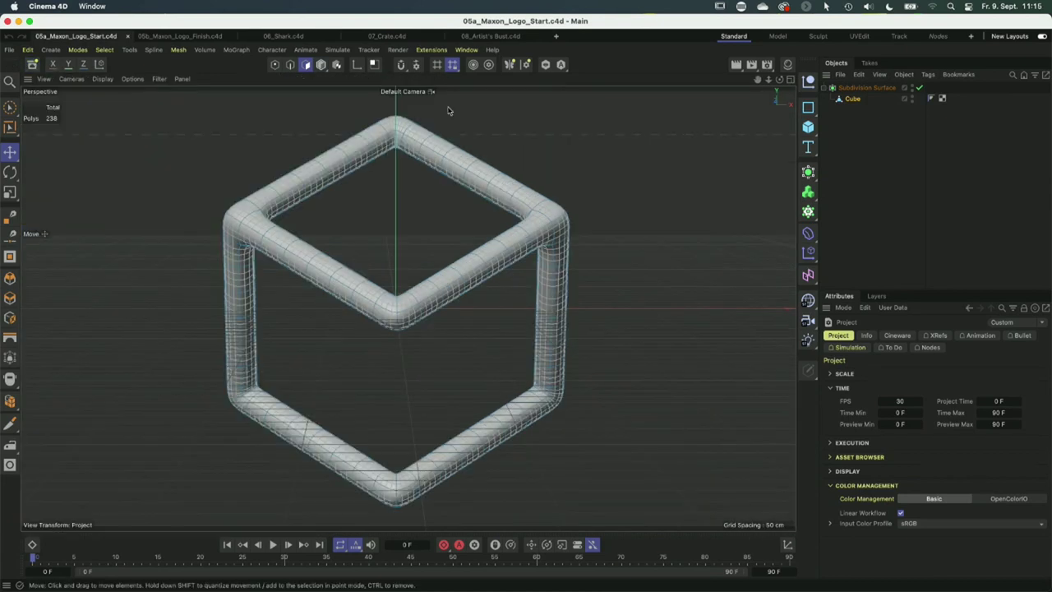
pyautogui.click(918, 87)
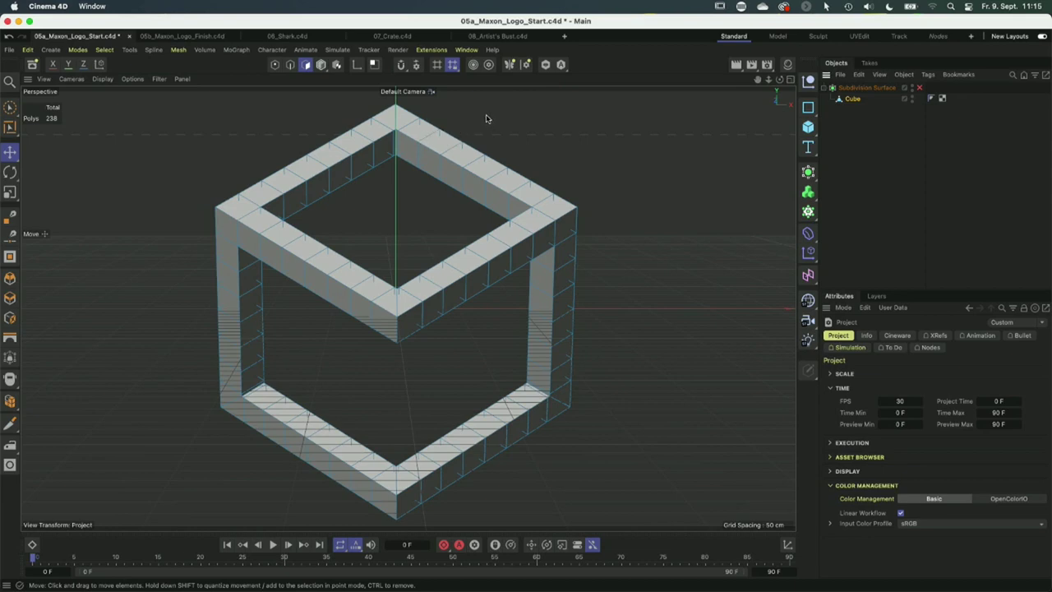
# Enable modeling symmetry and brush-select the top polygons along the front-right bar of the cube frame.
pyautogui.click(509, 66)
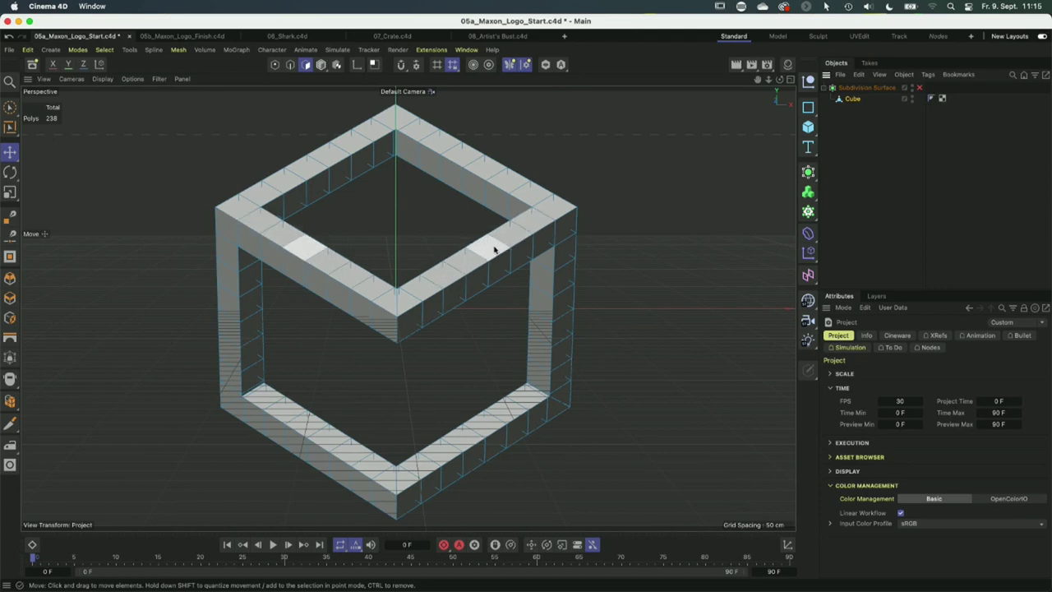
pyautogui.press('9')
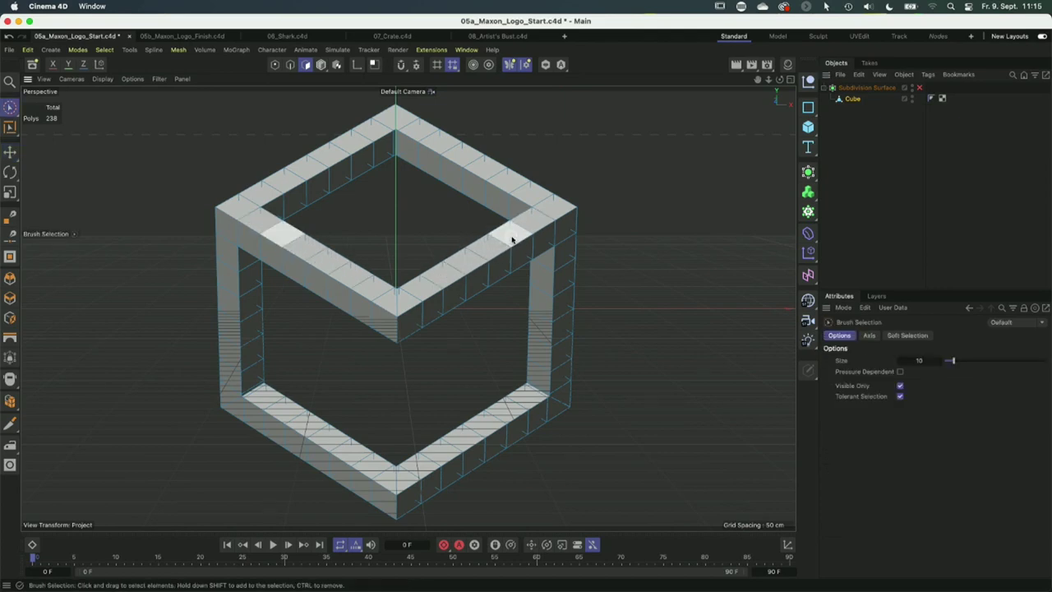
pyautogui.moveTo(514, 233); pyautogui.dragTo(448, 271)
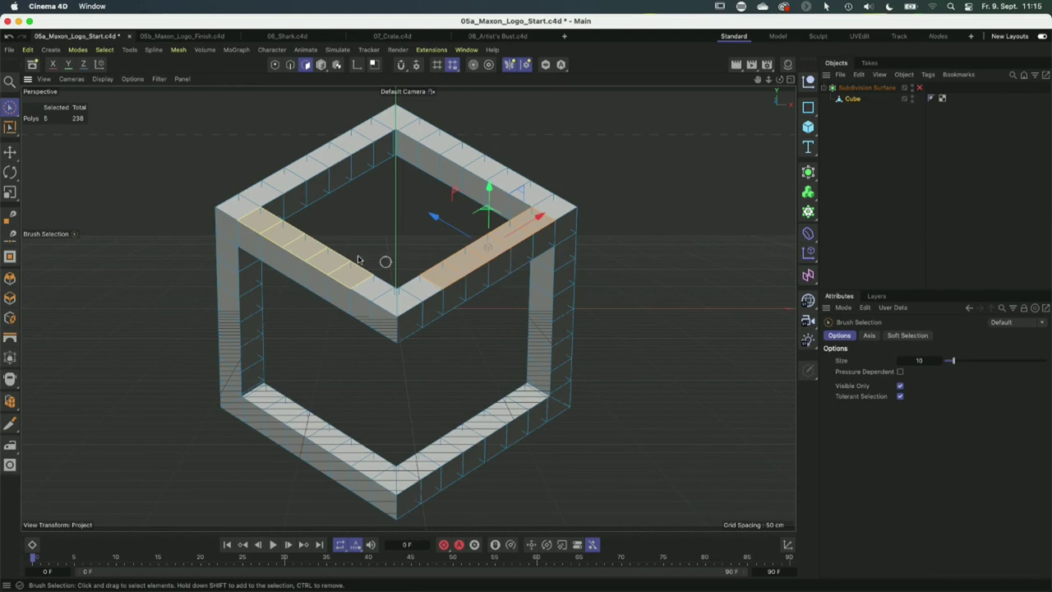
# Try insetting and extruding the selected top bar polygons by about 17.6 cm with symmetry, and undo both operations.
pyautogui.press('i')
pyautogui.moveTo(607, 276); pyautogui.dragTo(669, 278)
pyautogui.press('d')
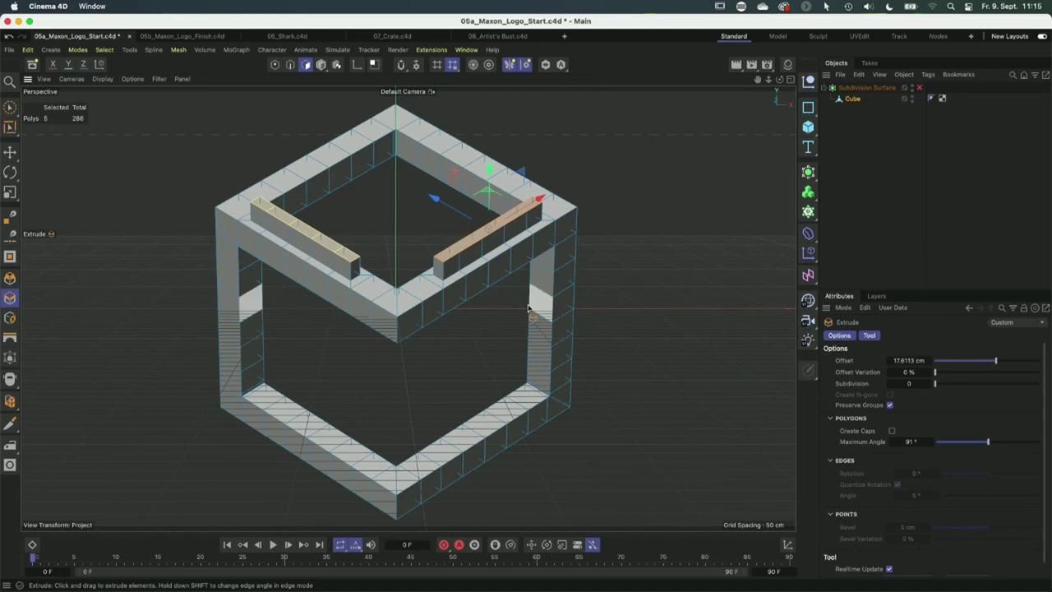
pyautogui.press('super+z')
pyautogui.press('super+z')
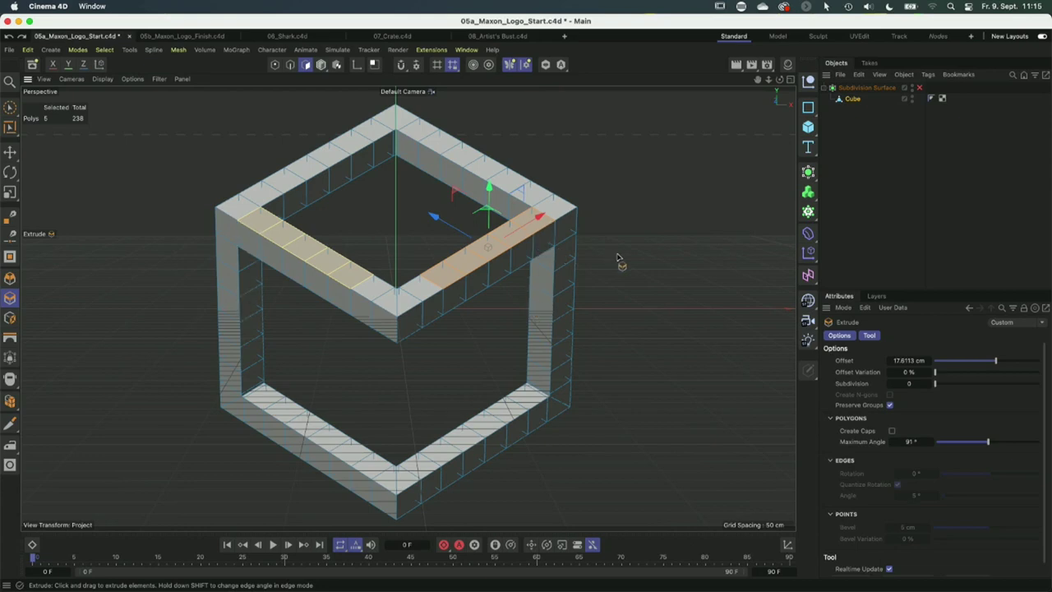
# Loop-select the symmetric polygon rings around the bars directly beside every corner of the cube frame.
pyautogui.press('u')
pyautogui.press('l')
pyautogui.click(538, 234)
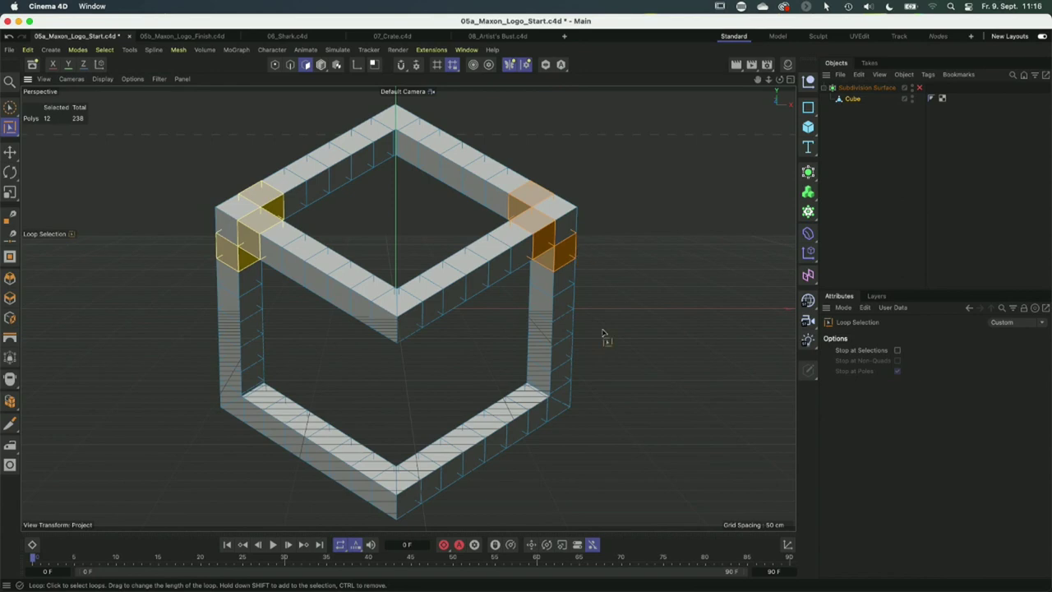
pyautogui.keyDown('shift'); pyautogui.click(549, 377); pyautogui.keyUp('shift')
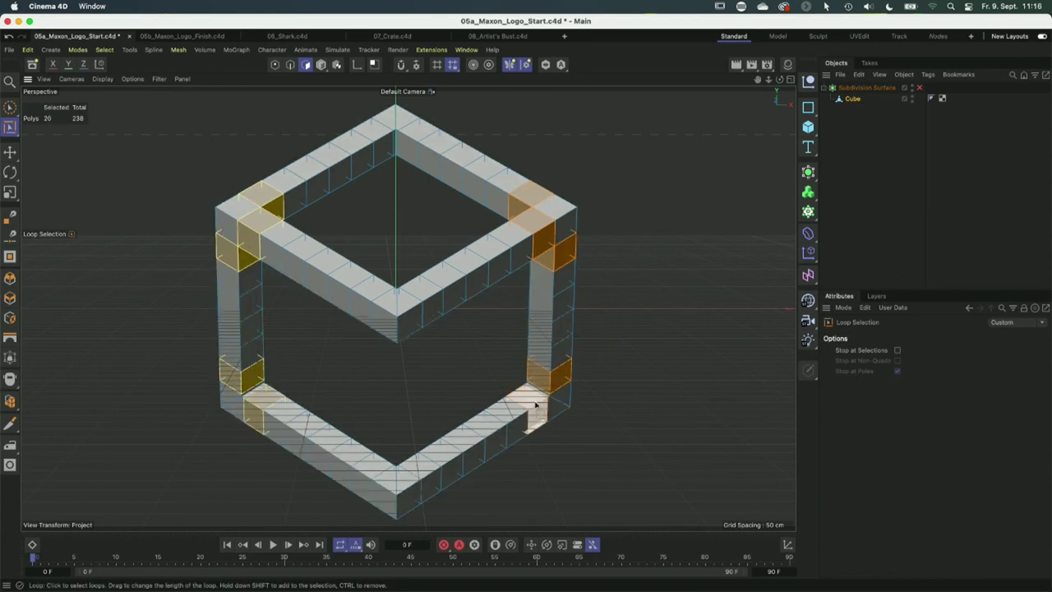
pyautogui.keyDown('shift'); pyautogui.click(413, 140); pyautogui.keyUp('shift')
pyautogui.keyDown('shift'); pyautogui.click(426, 295); pyautogui.keyUp('shift')
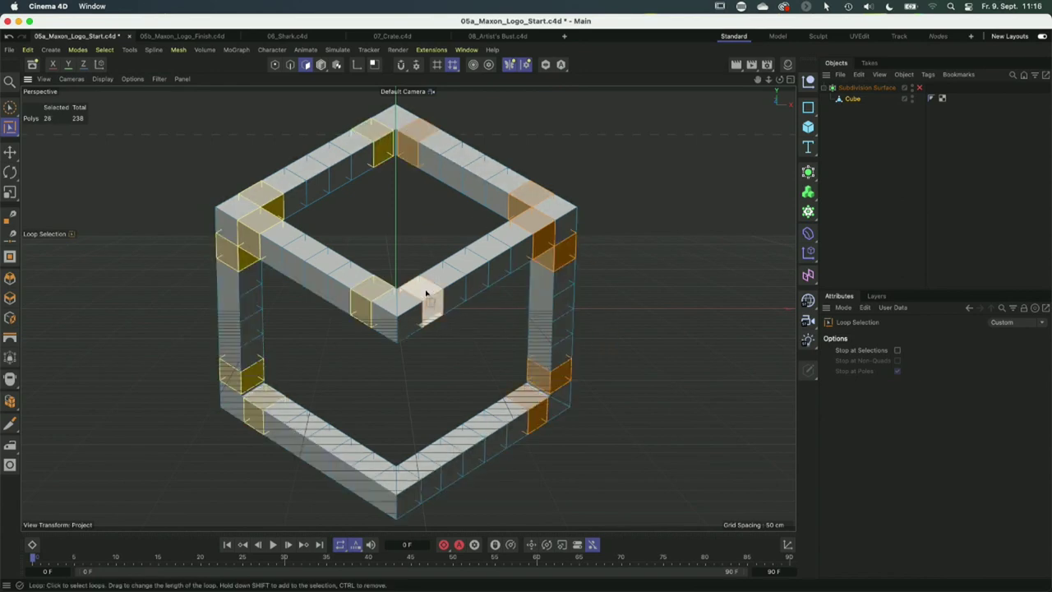
pyautogui.keyDown('shift'); pyautogui.click(425, 483); pyautogui.keyUp('shift')
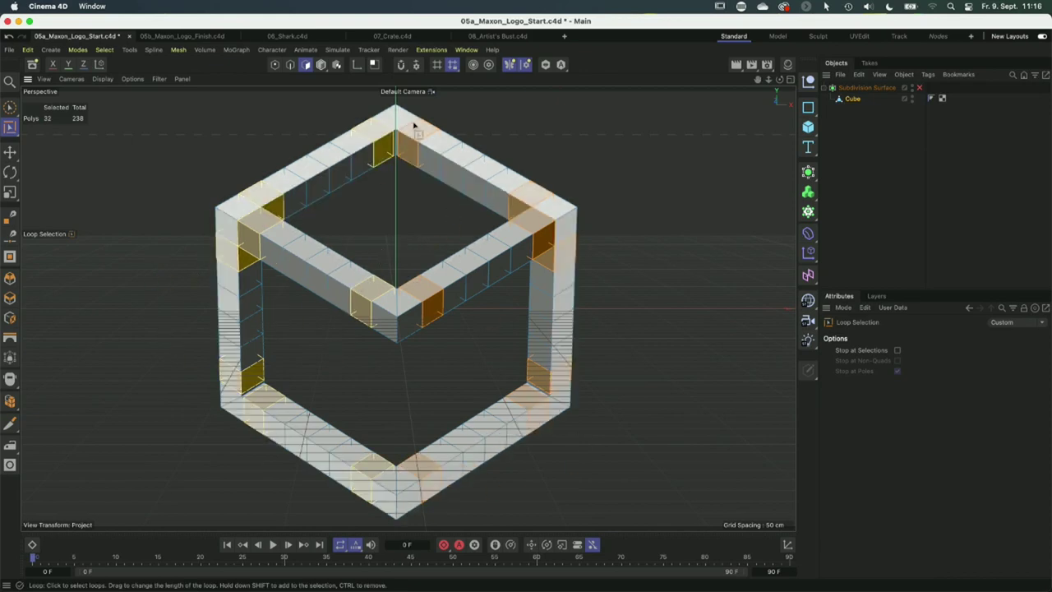
pyautogui.keyDown('shift'); pyautogui.click(376, 141); pyautogui.keyUp('shift')
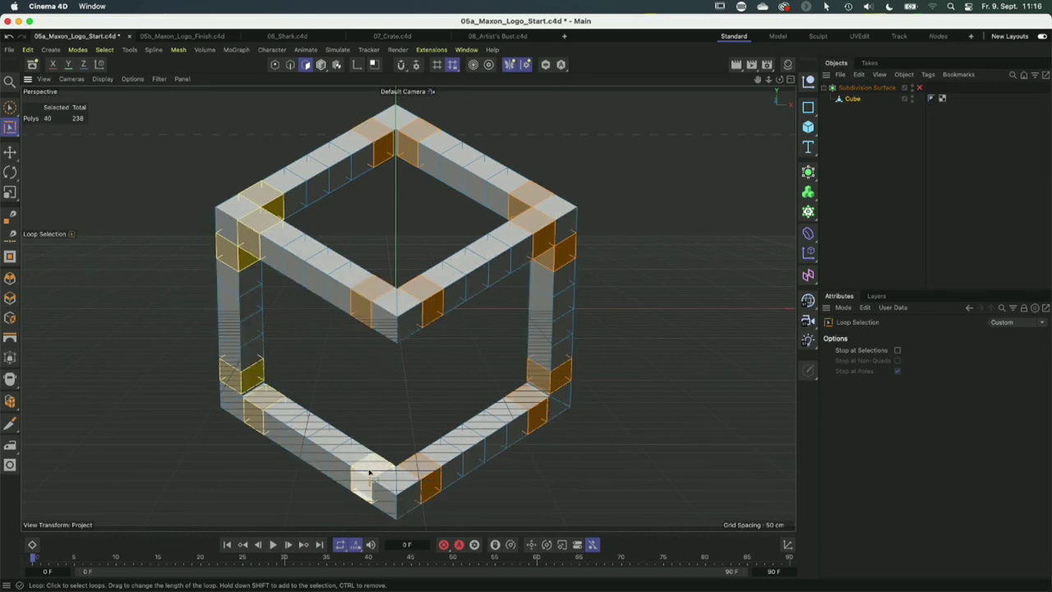
# Fill-select the corners enclosed by the rings and extrude the corner blocks outward by about 2.15 cm.
pyautogui.press('u')
pyautogui.press('f')
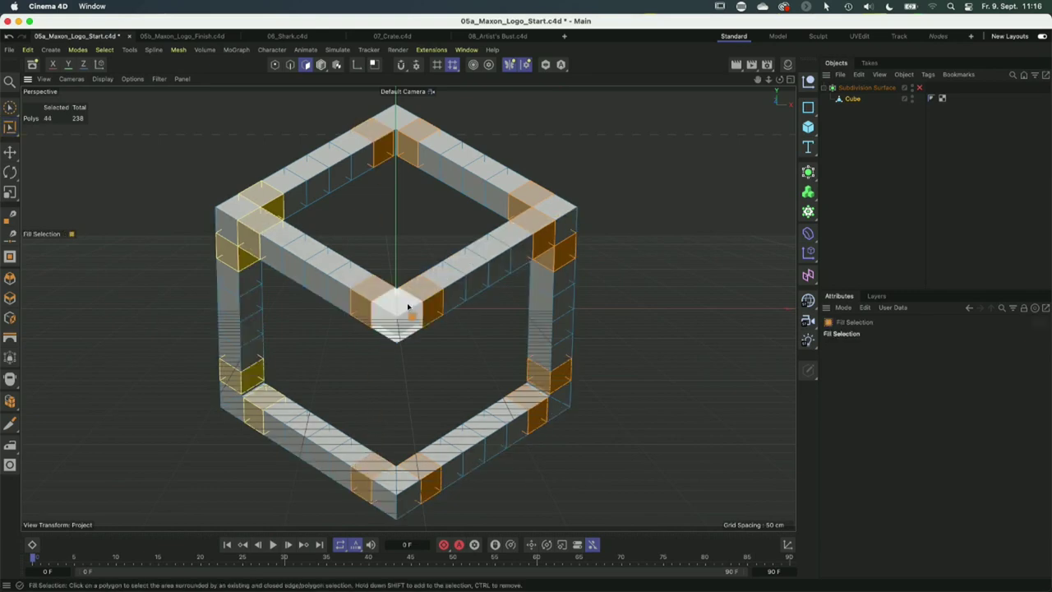
pyautogui.keyDown('shift'); pyautogui.click(398, 314); pyautogui.keyUp('shift')
pyautogui.keyDown('shift'); pyautogui.click(400, 483); pyautogui.keyUp('shift')
pyautogui.keyDown('shift'); pyautogui.click(405, 122); pyautogui.keyUp('shift')
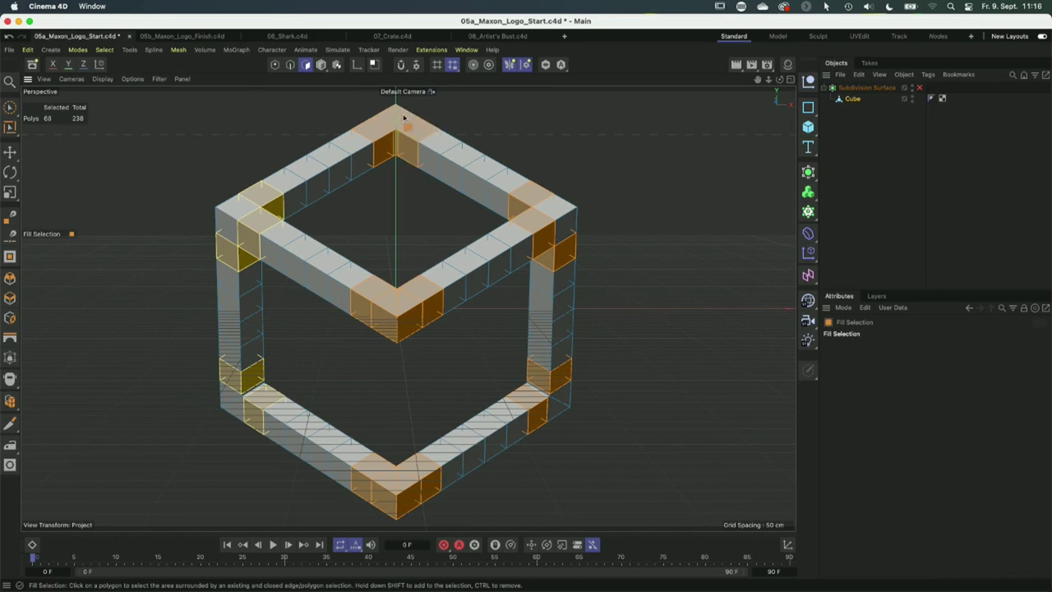
pyautogui.keyDown('shift'); pyautogui.click(569, 219); pyautogui.keyUp('shift')
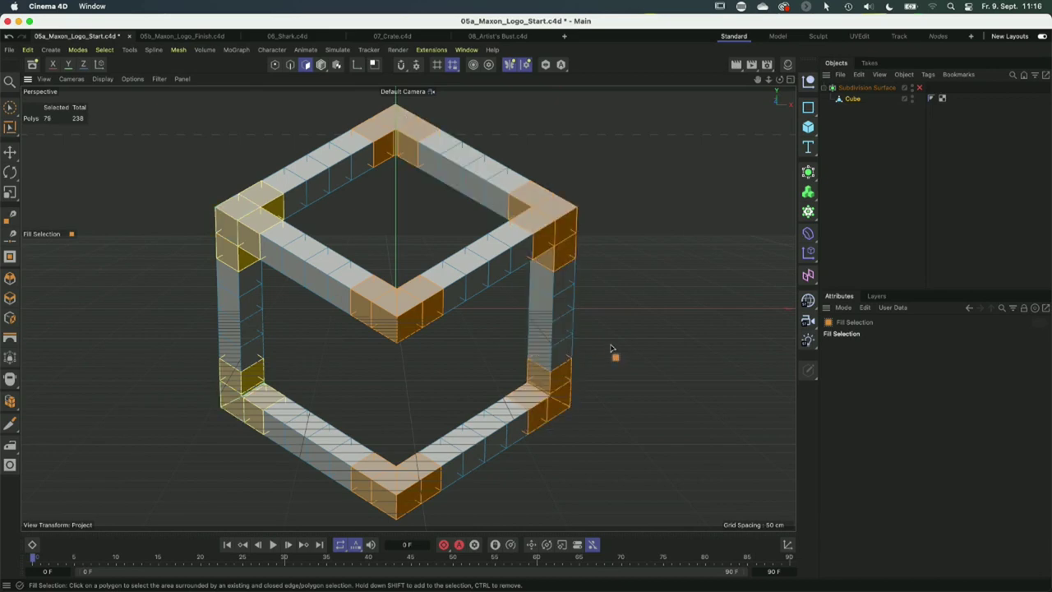
pyautogui.press('d')
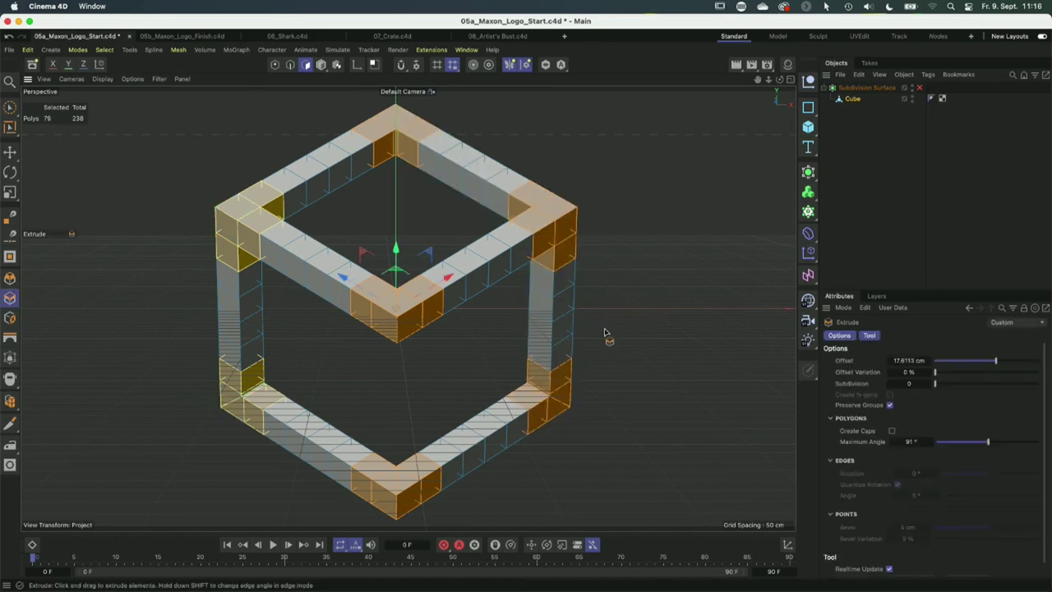
pyautogui.moveTo(626, 335); pyautogui.dragTo(659, 334)
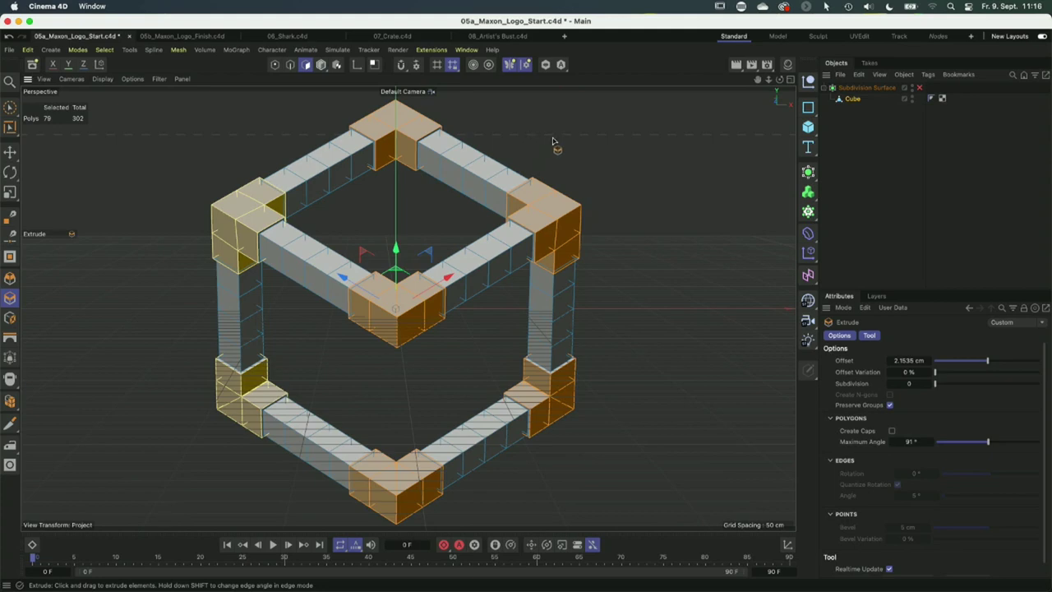
# Open the Symmetry Hub beside the model and show the symmetry planes, examining the X plane from several angles.
pyautogui.click(527, 66)
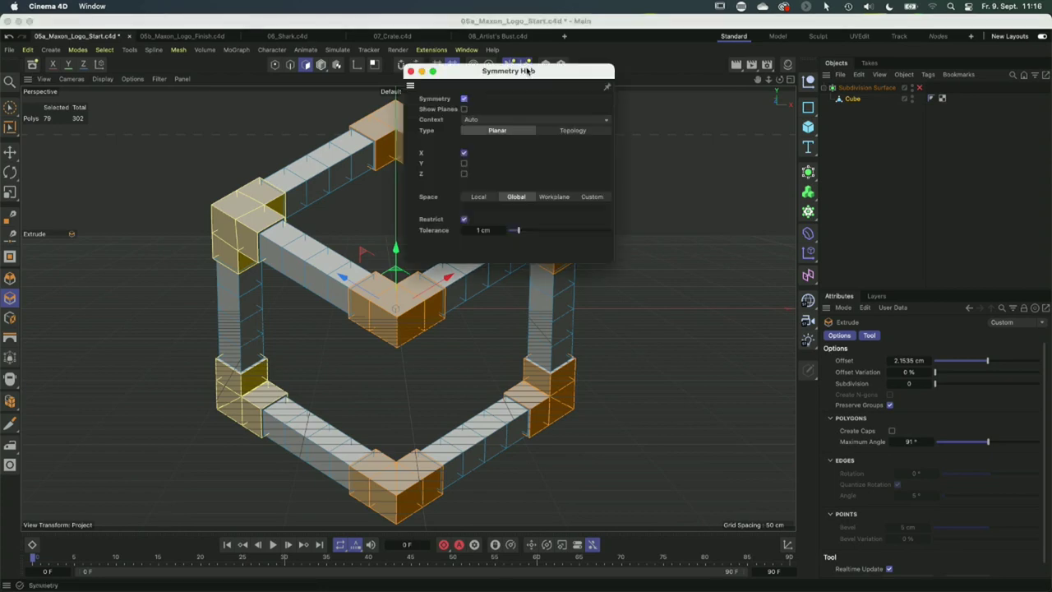
pyautogui.moveTo(519, 72); pyautogui.dragTo(763, 118)
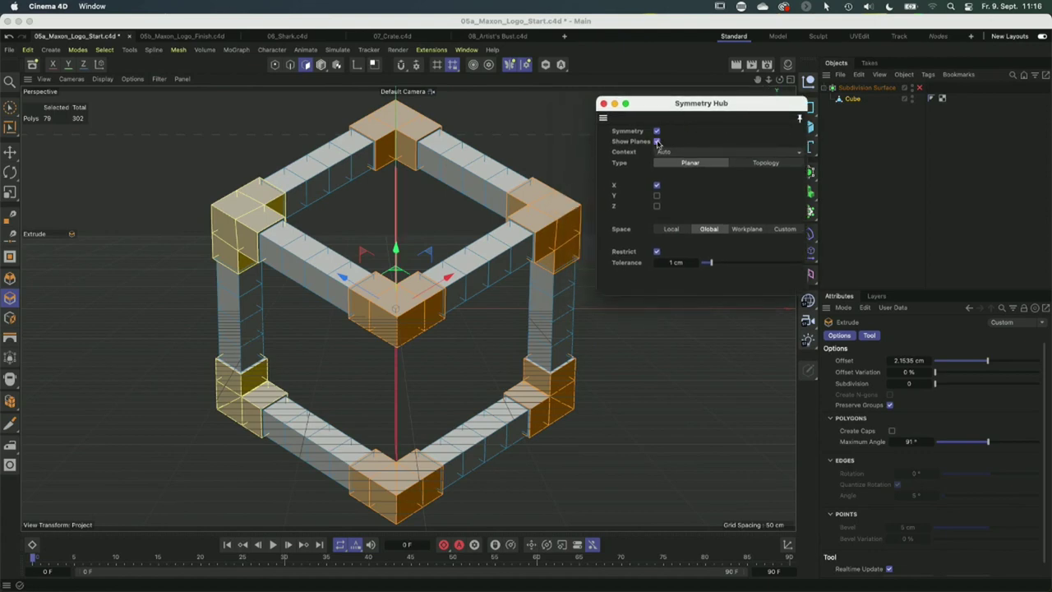
pyautogui.keyDown('alt'); pyautogui.moveTo(469, 313); pyautogui.dragTo(534, 271); pyautogui.keyUp('alt')
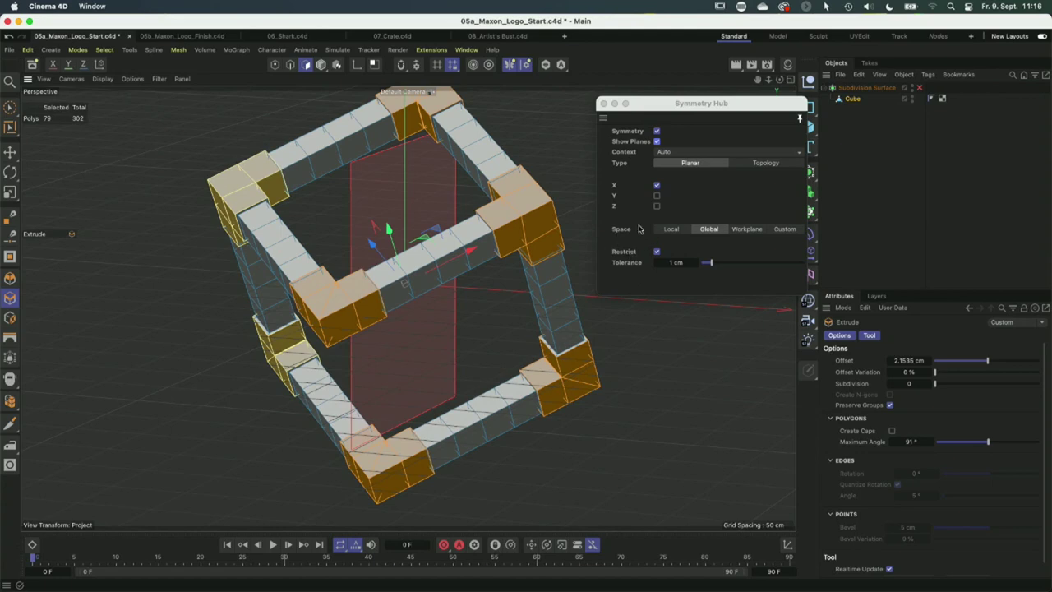
pyautogui.moveTo(405, 270)
pyautogui.keyDown('alt'); pyautogui.mouseDown()
pyautogui.moveTo(369, 277)
pyautogui.moveTo(458, 272)
pyautogui.moveTo(401, 283)
pyautogui.mouseUp(); pyautogui.keyUp('alt')
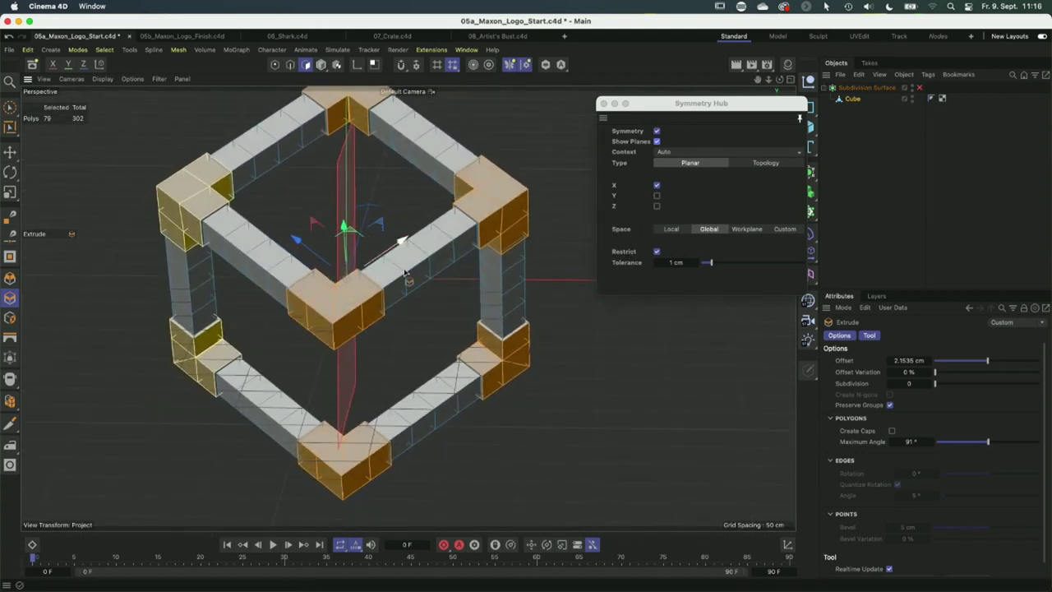
pyautogui.keyDown('alt'); pyautogui.moveTo(367, 253); pyautogui.dragTo(390, 273, button='middle'); pyautogui.keyUp('alt')
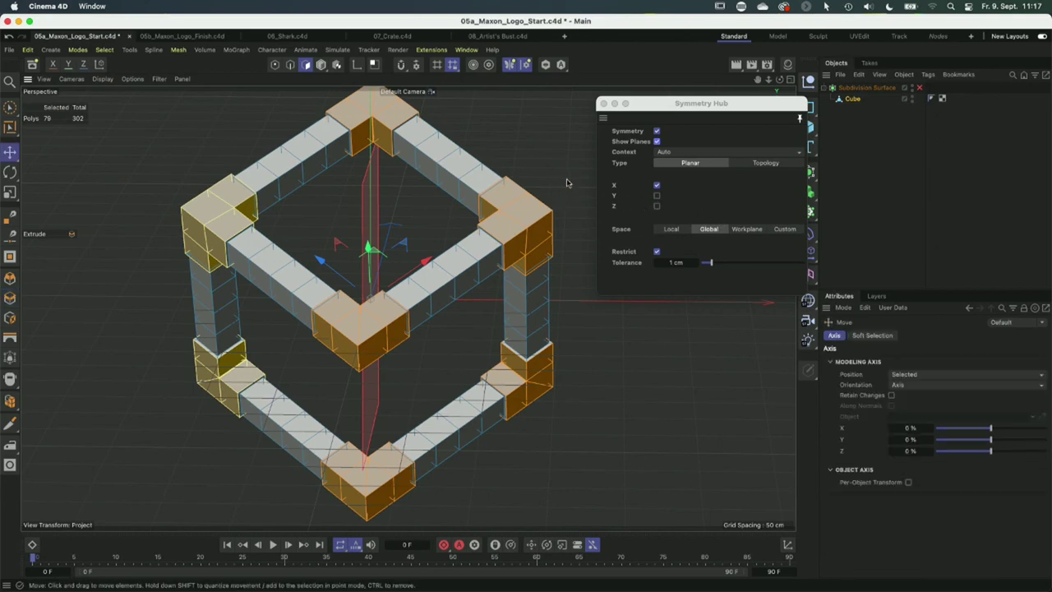
# Clear the polygon selection and move the whole Subdivision Surface object away from the world origin.
pyautogui.hotkey('ctrl', 'shift', 'a')
pyautogui.press('e')
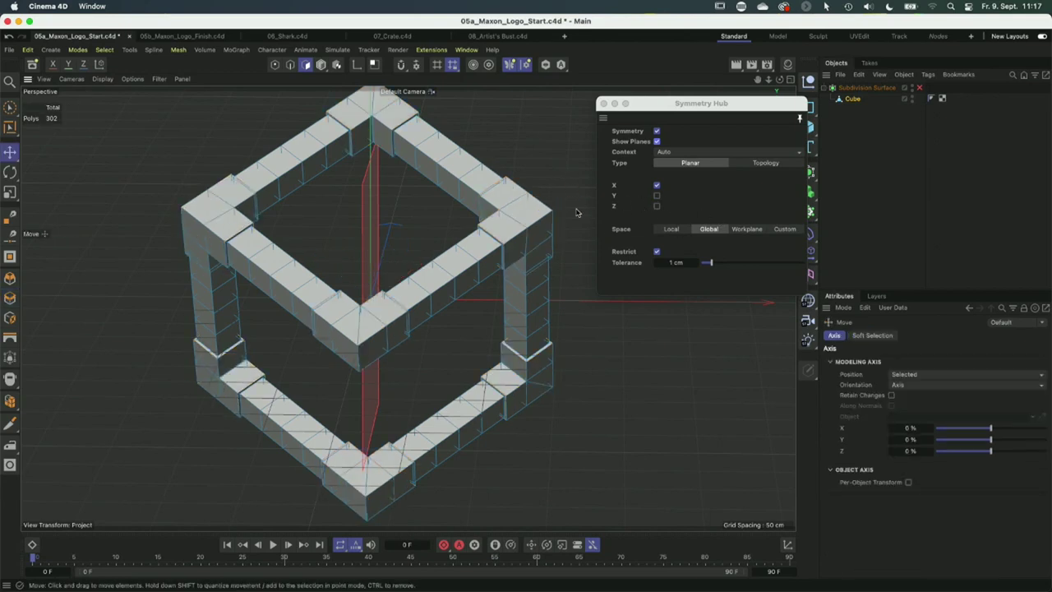
pyautogui.click(848, 99)
pyautogui.click(858, 88)
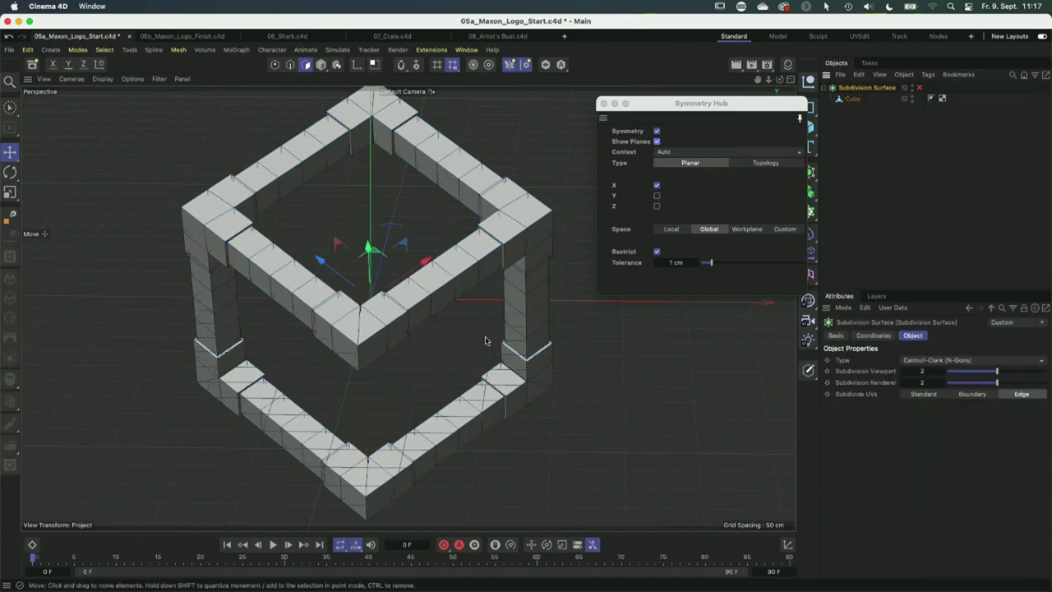
pyautogui.press('e')
pyautogui.moveTo(414, 353); pyautogui.dragTo(493, 263)
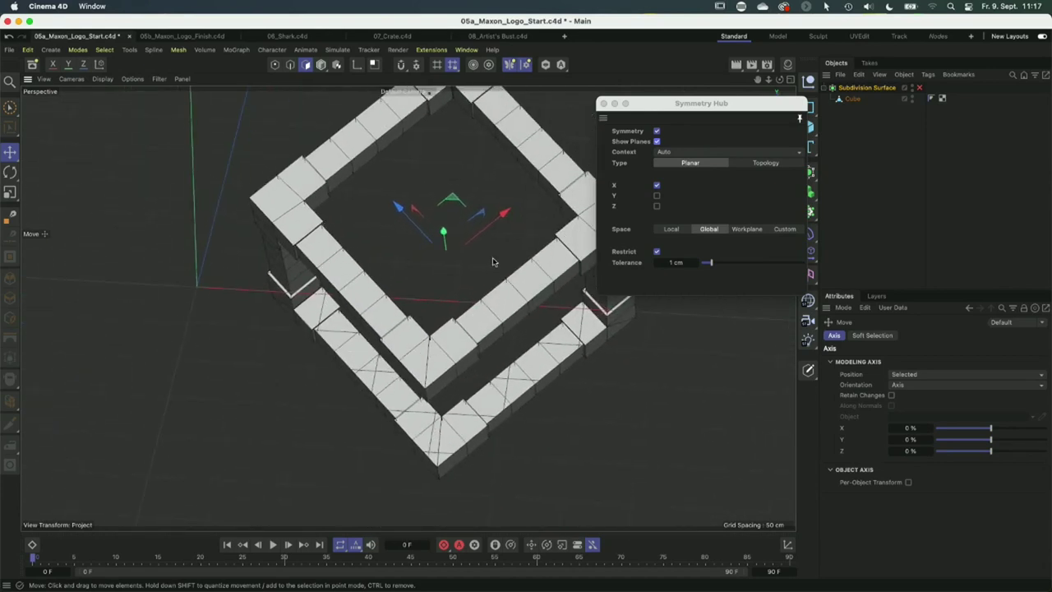
# Set the symmetry space to Local and select the Cube, toggling the symmetry planes to inspect the mirror plane through the object.
pyautogui.click(671, 229)
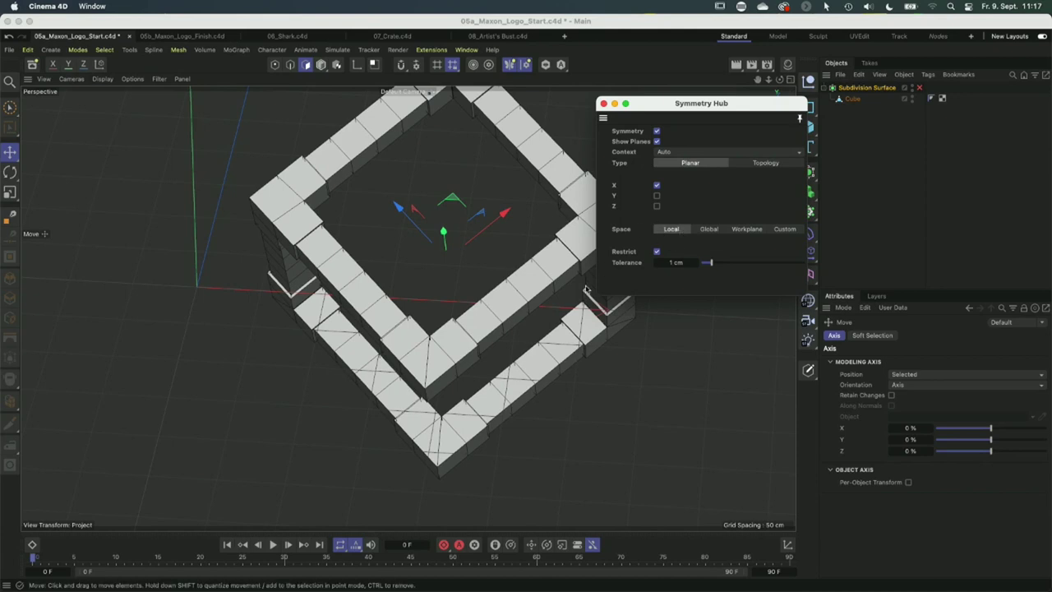
pyautogui.keyDown('alt'); pyautogui.moveTo(483, 308); pyautogui.dragTo(412, 214); pyautogui.keyUp('alt')
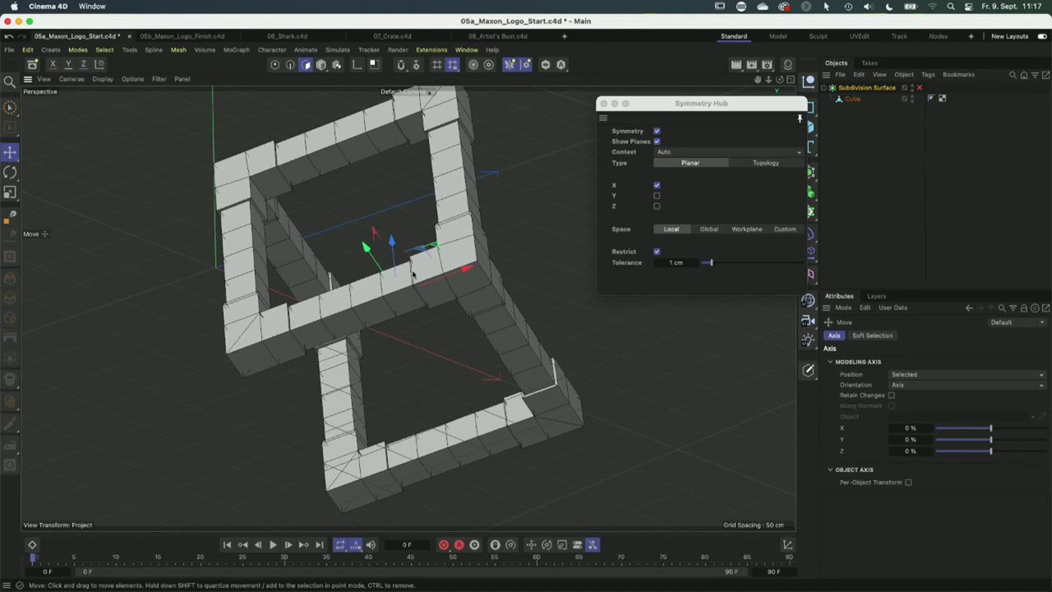
pyautogui.click(853, 99)
pyautogui.keyDown('alt'); pyautogui.moveTo(435, 258); pyautogui.dragTo(667, 173); pyautogui.keyUp('alt')
pyautogui.click(656, 142)
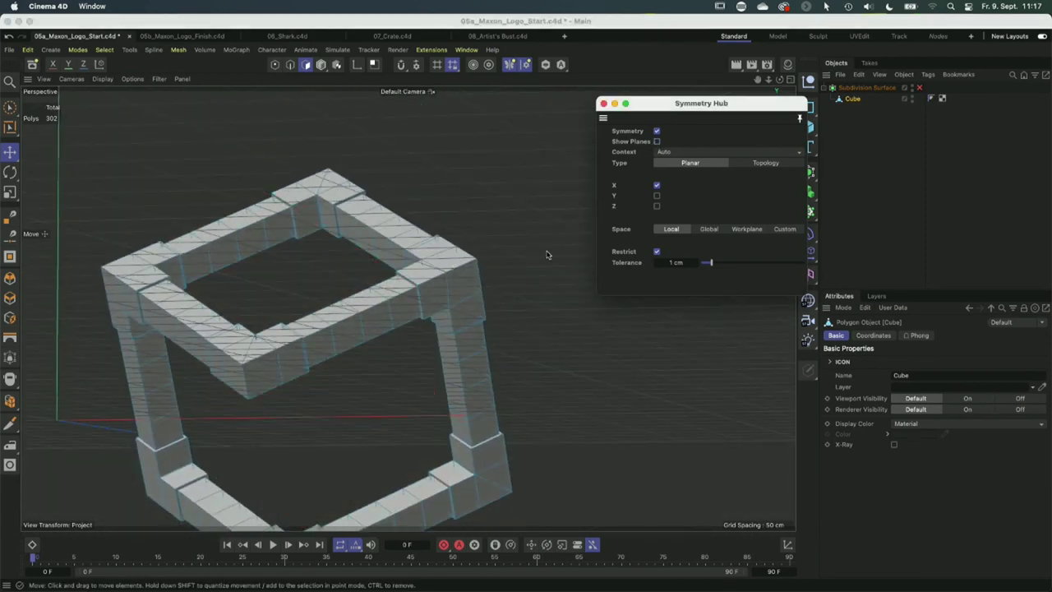
pyautogui.click(657, 141)
pyautogui.keyDown('alt'); pyautogui.moveTo(265, 277); pyautogui.dragTo(331, 311); pyautogui.keyUp('alt')
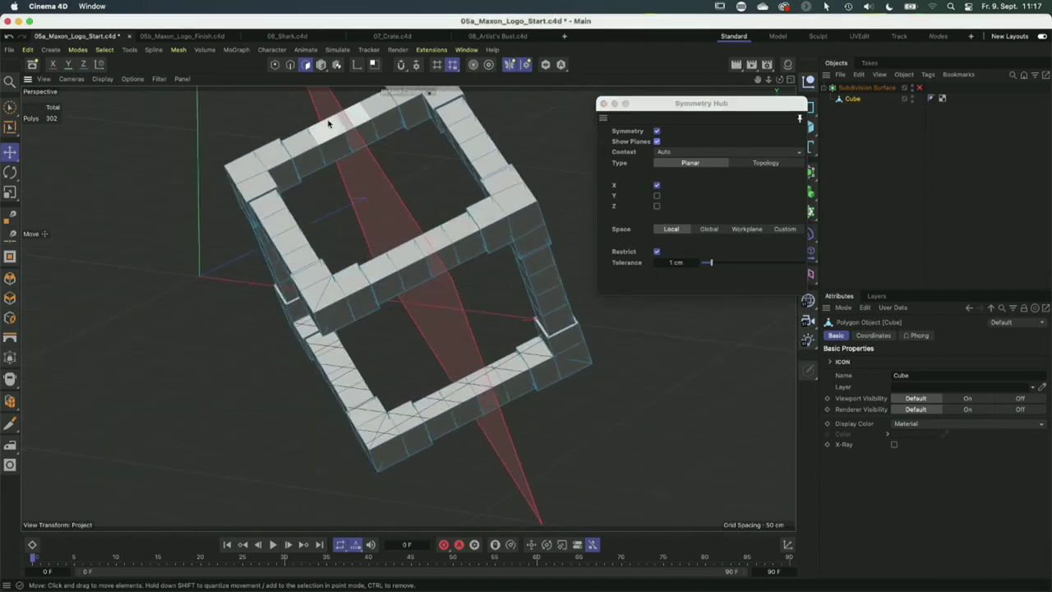
# Toggle the Y and X symmetry axes and compare Global with Local space, returning to Local symmetry on X.
pyautogui.click(657, 195)
pyautogui.click(656, 195)
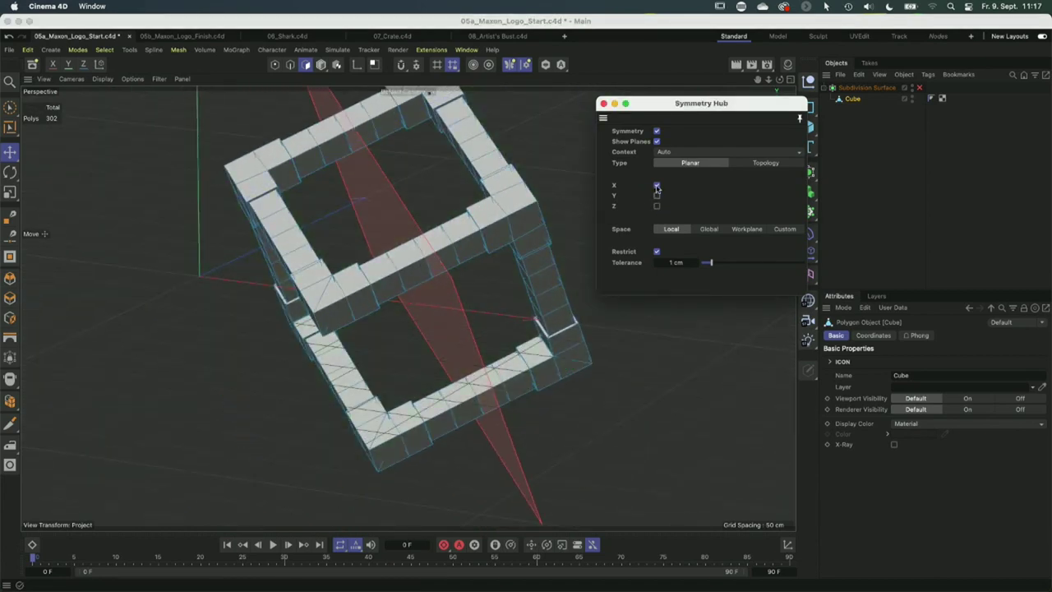
pyautogui.click(656, 185)
pyautogui.click(843, 102)
pyautogui.click(655, 185)
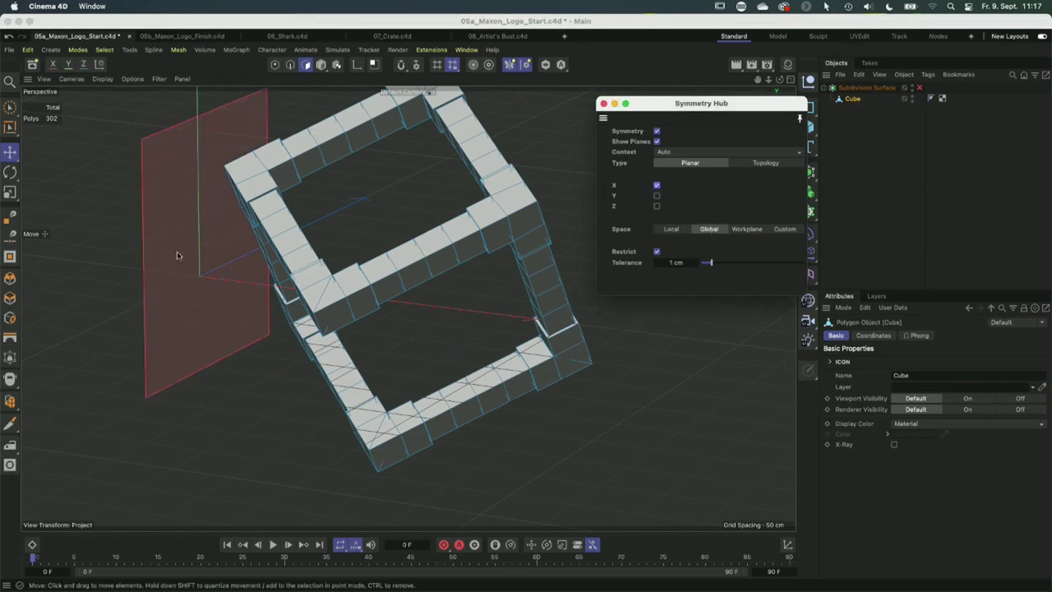
pyautogui.click(671, 229)
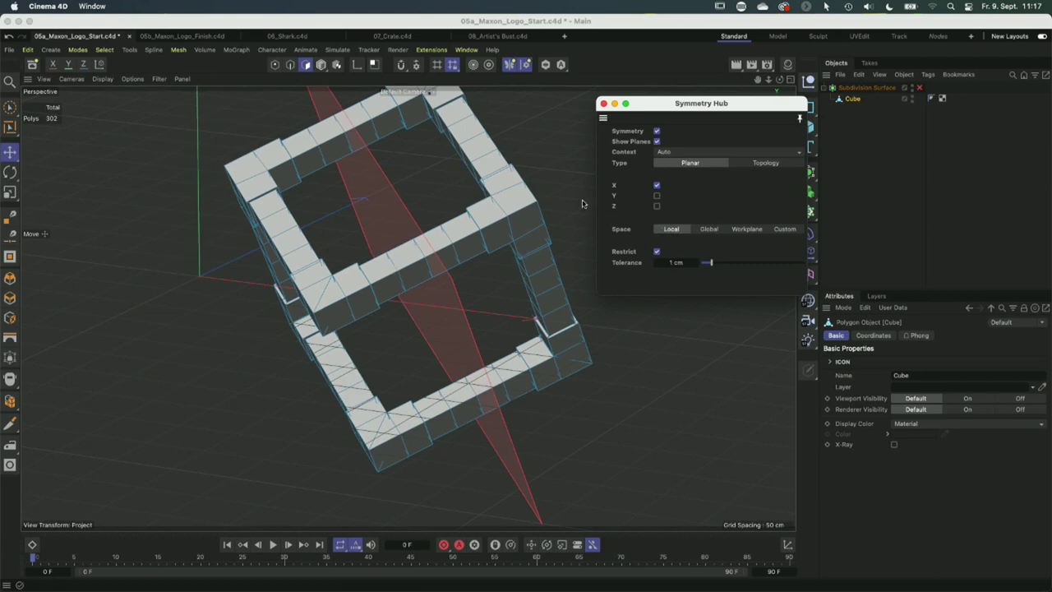
# Hide the symmetry planes and loop-select the narrow step faces around the three bars meeting at one upper corner.
pyautogui.click(649, 141)
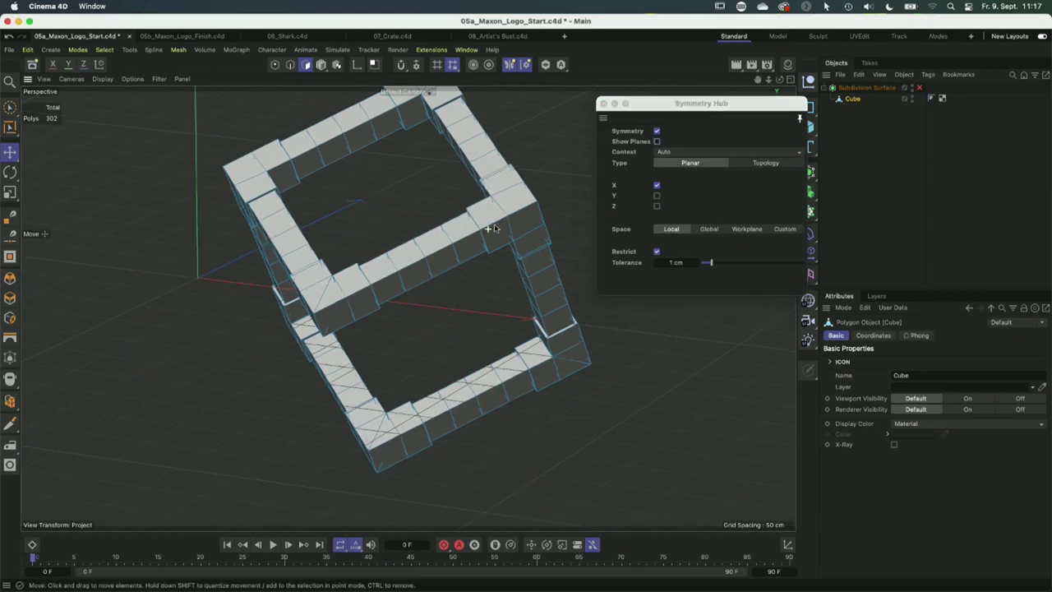
pyautogui.keyDown('alt'); pyautogui.moveTo(486, 235); pyautogui.dragTo(526, 218); pyautogui.keyUp('alt')
pyautogui.scroll(5, 576, 209)
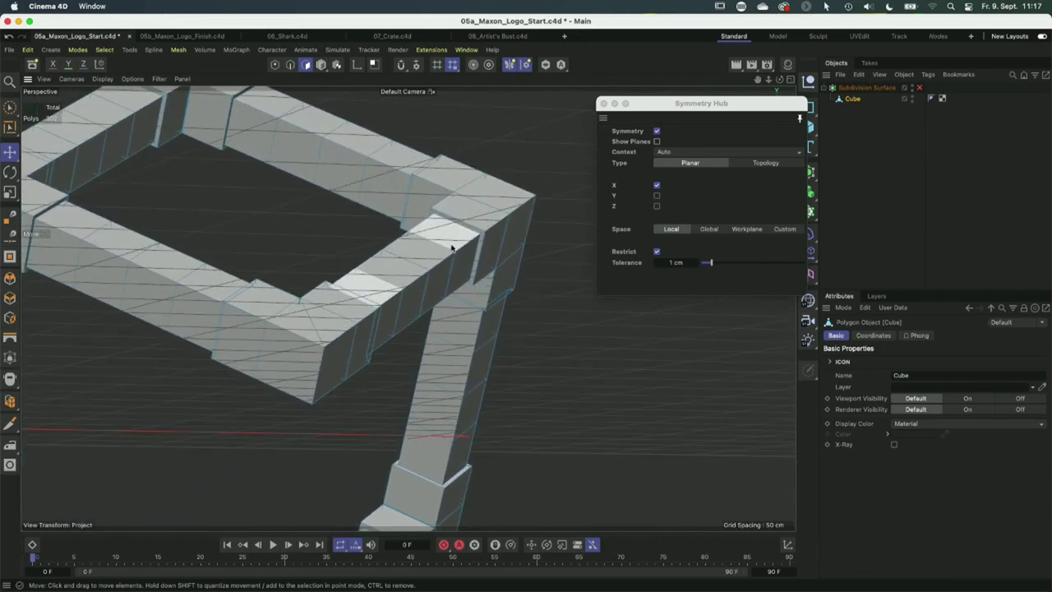
pyautogui.press('u')
pyautogui.press('l')
pyautogui.scroll(3, 486, 238)
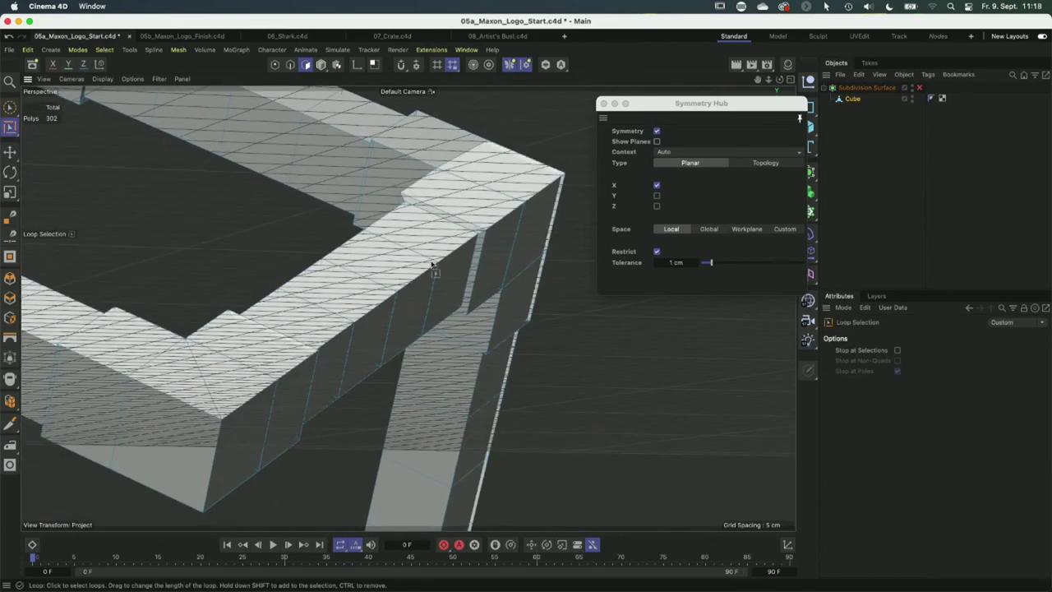
pyautogui.click(480, 238)
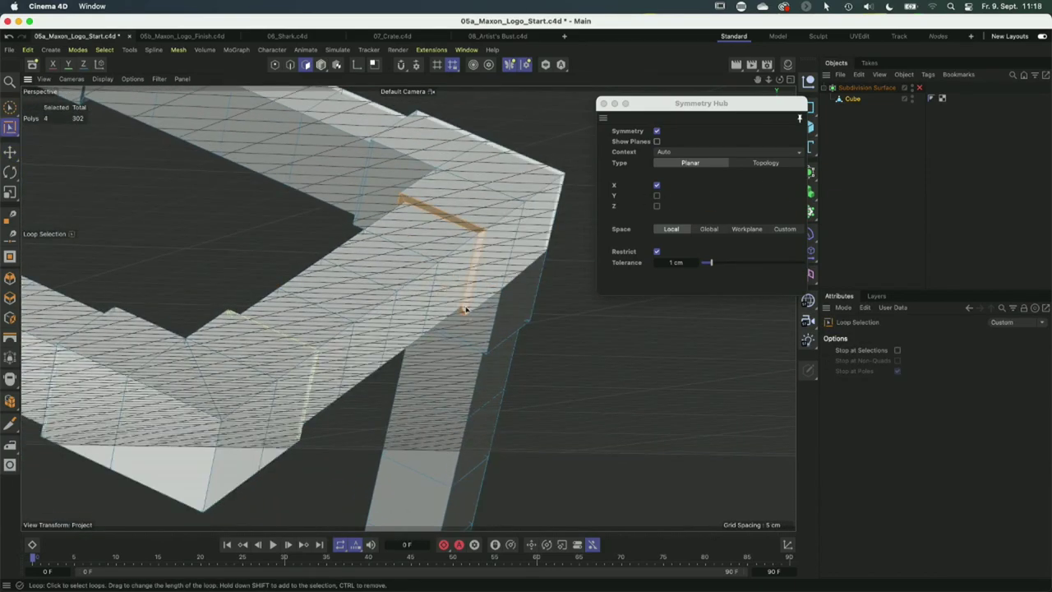
pyautogui.scroll(-5, 446, 288)
pyautogui.keyDown('shift'); pyautogui.click(501, 333); pyautogui.keyUp('shift')
pyautogui.moveTo(504, 329)
pyautogui.keyDown('alt'); pyautogui.mouseDown()
pyautogui.moveTo(221, 413)
pyautogui.moveTo(353, 359)
pyautogui.moveTo(505, 265)
pyautogui.moveTo(387, 331)
pyautogui.moveTo(440, 280)
pyautogui.moveTo(428, 257)
pyautogui.moveTo(340, 324)
pyautogui.moveTo(382, 367)
pyautogui.moveTo(263, 390)
pyautogui.moveTo(145, 448)
pyautogui.moveTo(321, 364)
pyautogui.moveTo(356, 418)
pyautogui.moveTo(343, 336)
pyautogui.moveTo(395, 304)
pyautogui.moveTo(387, 288)
pyautogui.moveTo(279, 320)
pyautogui.moveTo(297, 326)
pyautogui.mouseUp(); pyautogui.keyUp('alt')
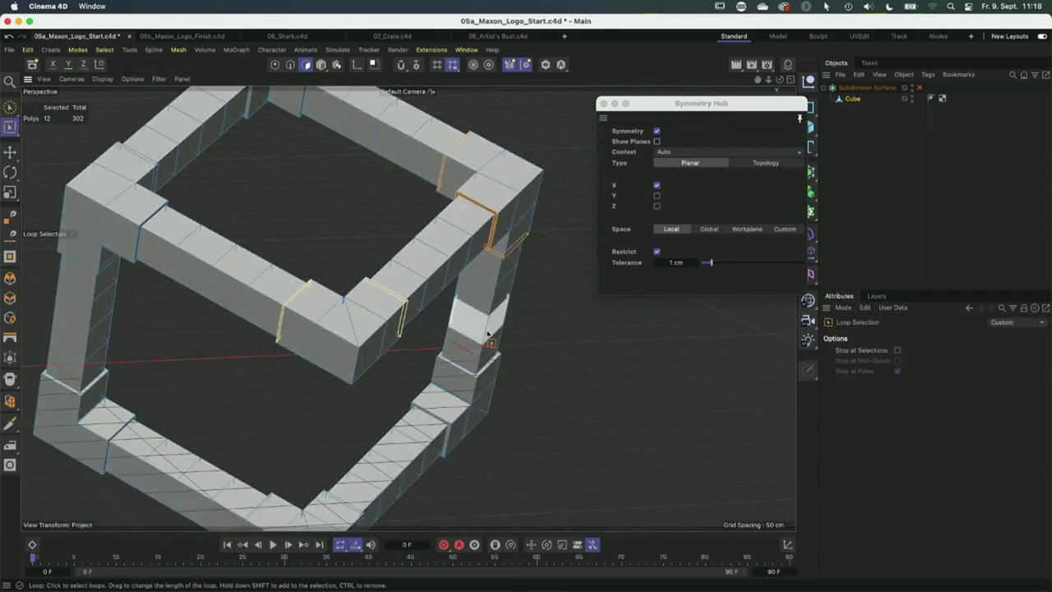
# Enable symmetry on Y and Z as well, and extrude the selected narrow loops by about 2.6 cm.
pyautogui.click(658, 196)
pyautogui.click(658, 205)
pyautogui.keyDown('alt'); pyautogui.moveTo(308, 339); pyautogui.dragTo(461, 321); pyautogui.keyUp('alt')
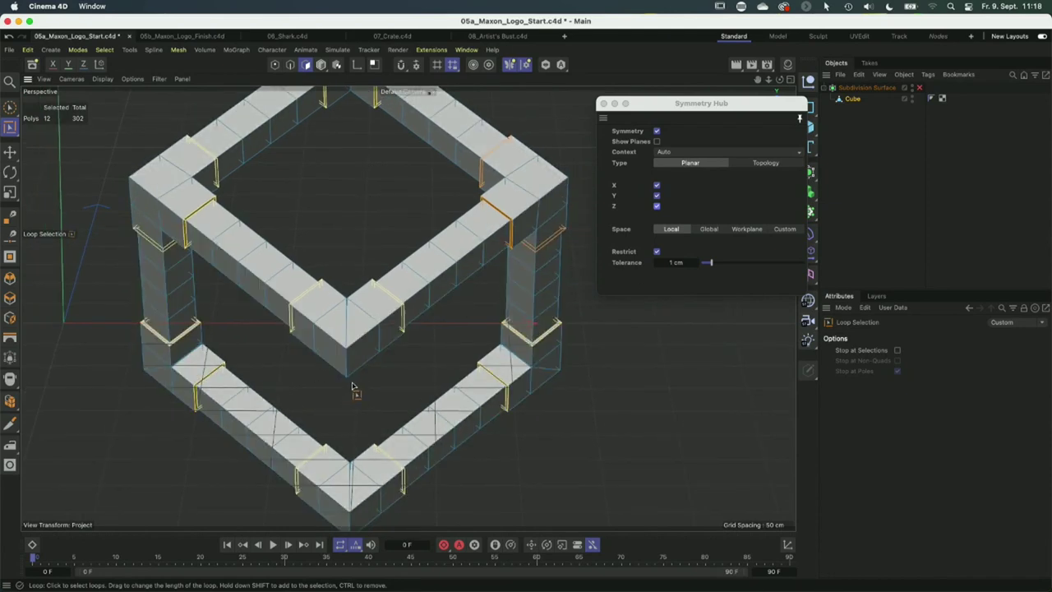
pyautogui.press('d')
pyautogui.moveTo(493, 215); pyautogui.dragTo(526, 207)
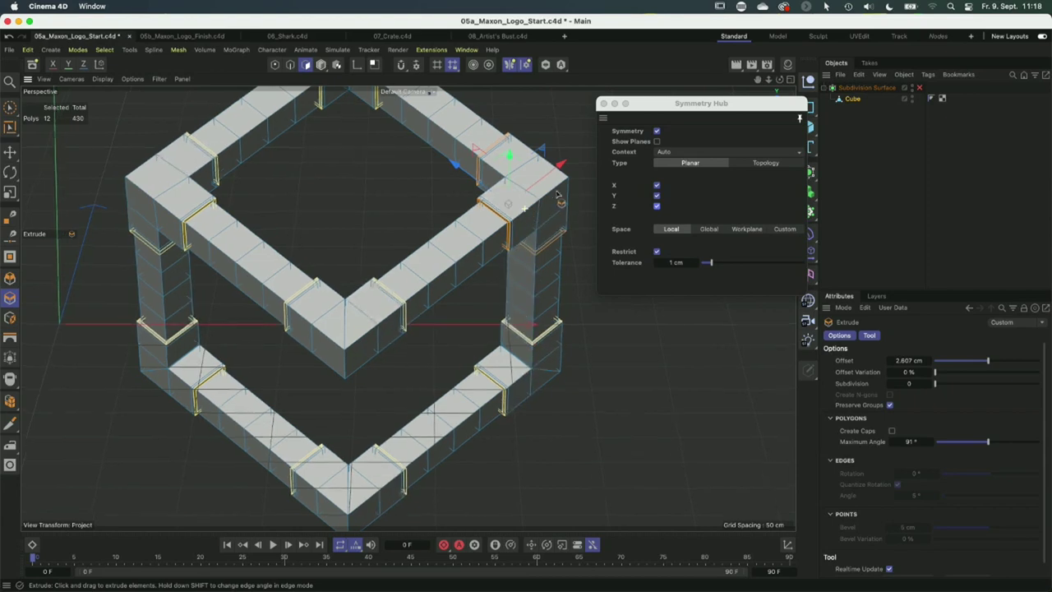
# Loop-select the narrow step faces beside the extruded rings on the three bars meeting at the same upper corner.
pyautogui.scroll(5, 526, 207)
pyautogui.keyDown('alt'); pyautogui.moveTo(535, 223); pyautogui.dragTo(422, 274, button='middle'); pyautogui.keyUp('alt')
pyautogui.press('u')
pyautogui.press('l')
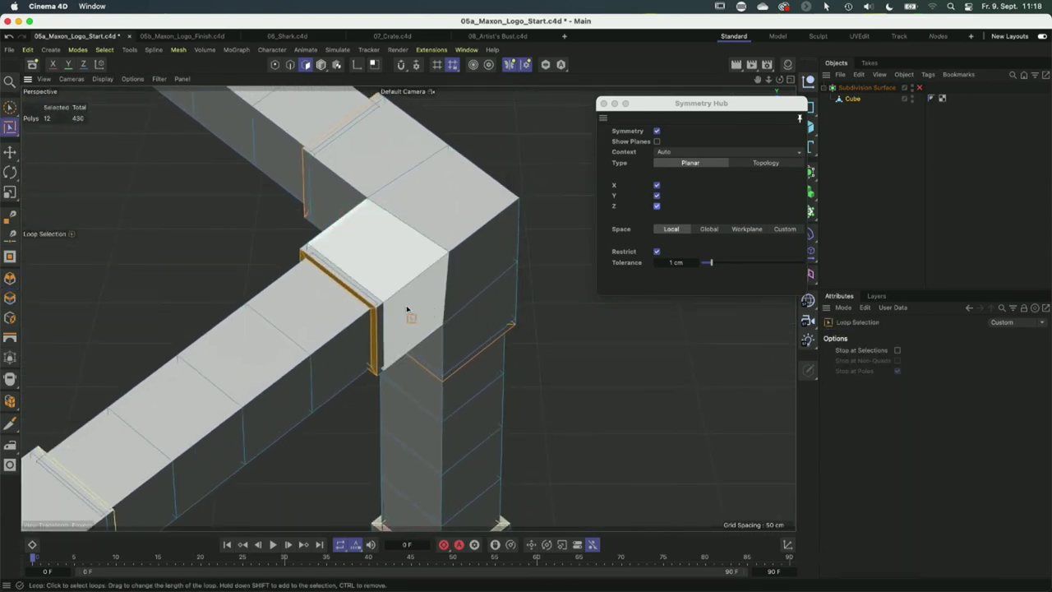
pyautogui.click(383, 321)
pyautogui.keyDown('shift'); pyautogui.click(517, 331); pyautogui.keyUp('shift')
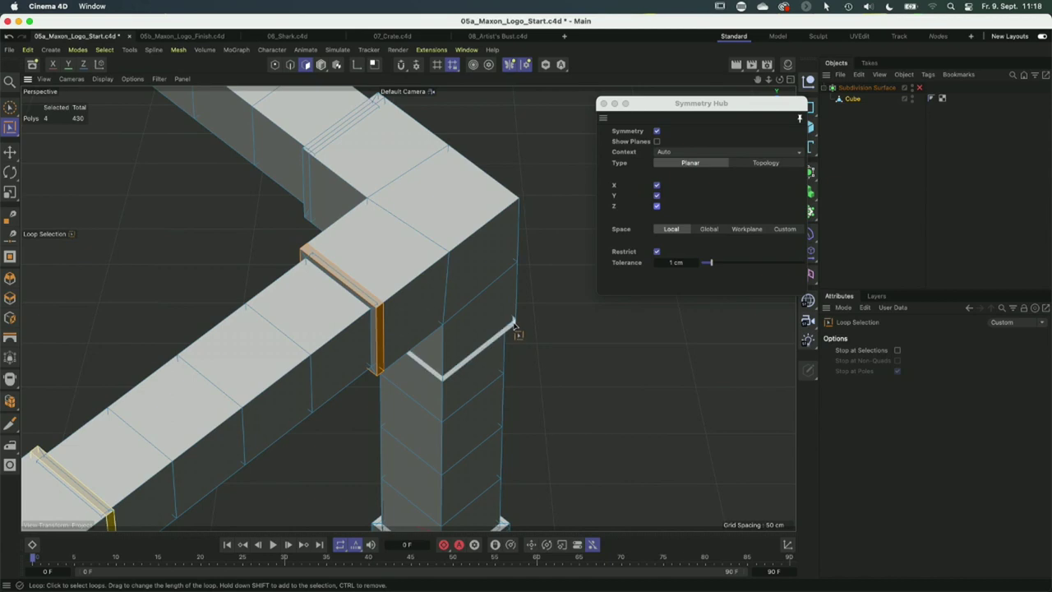
pyautogui.keyDown('shift'); pyautogui.click(379, 96); pyautogui.keyUp('shift')
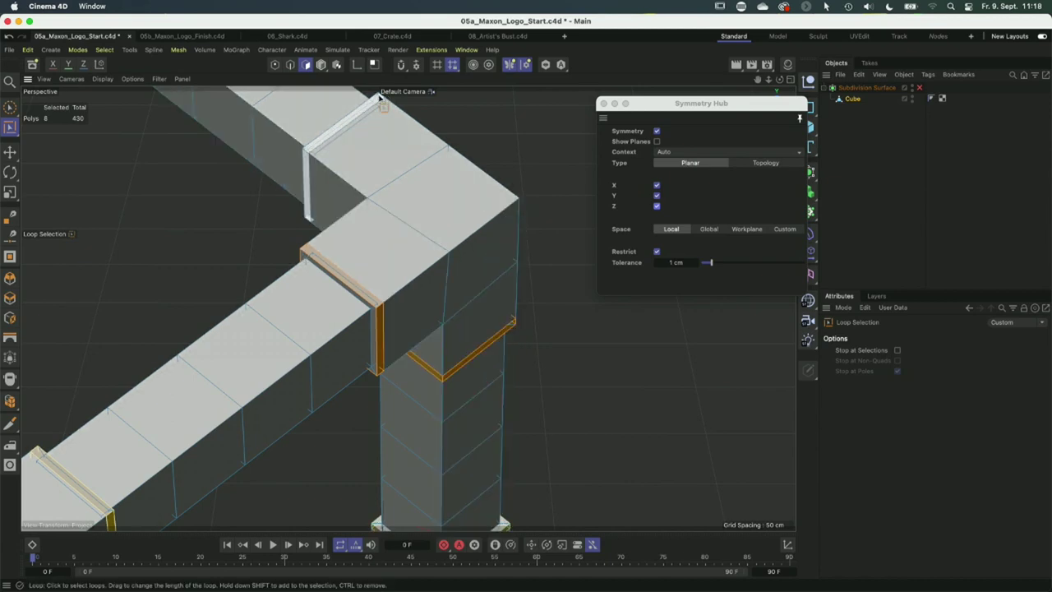
# Extrude the newly selected loops by about 2.06 cm on all mirrored bars.
pyautogui.press('d')
pyautogui.scroll(-3, 165, 374)
pyautogui.scroll(-2, 164, 374)
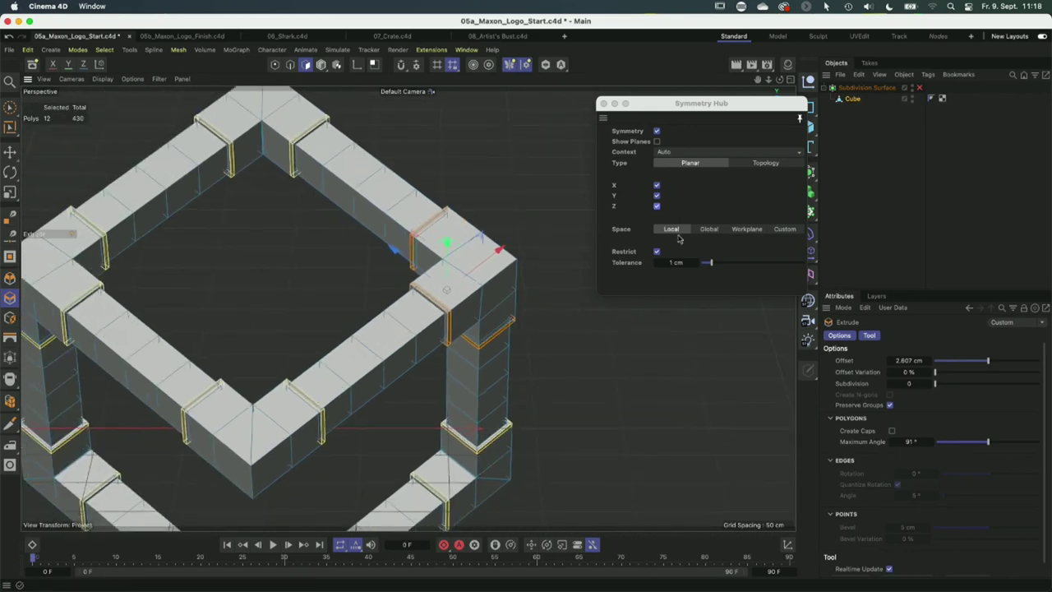
pyautogui.moveTo(271, 264); pyautogui.dragTo(296, 265)
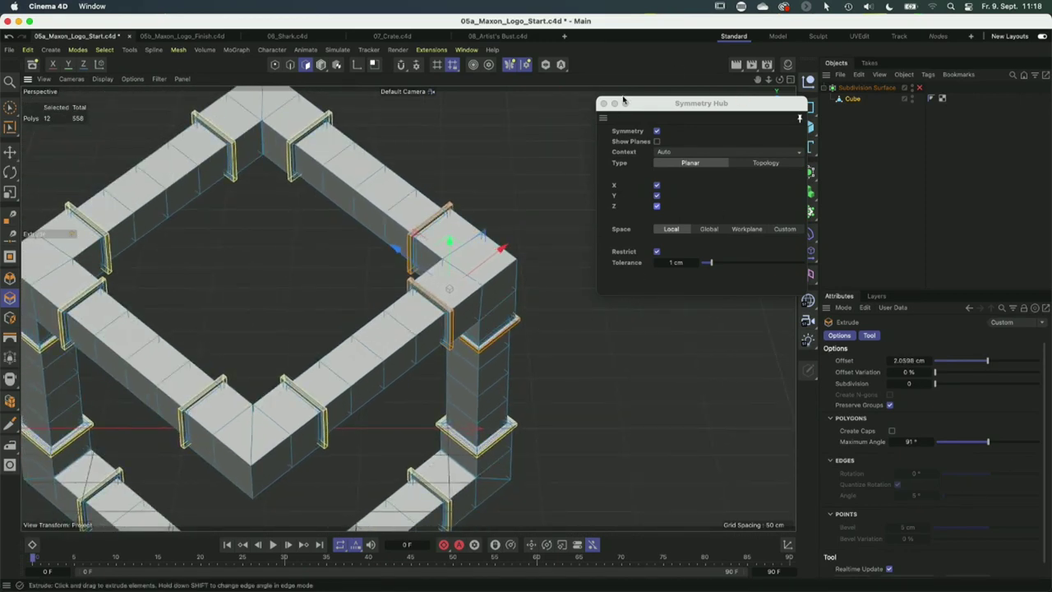
# Enable the Subdivision Surface and deselect the Cube to view the smoothed pipe frame.
pyautogui.press('q')
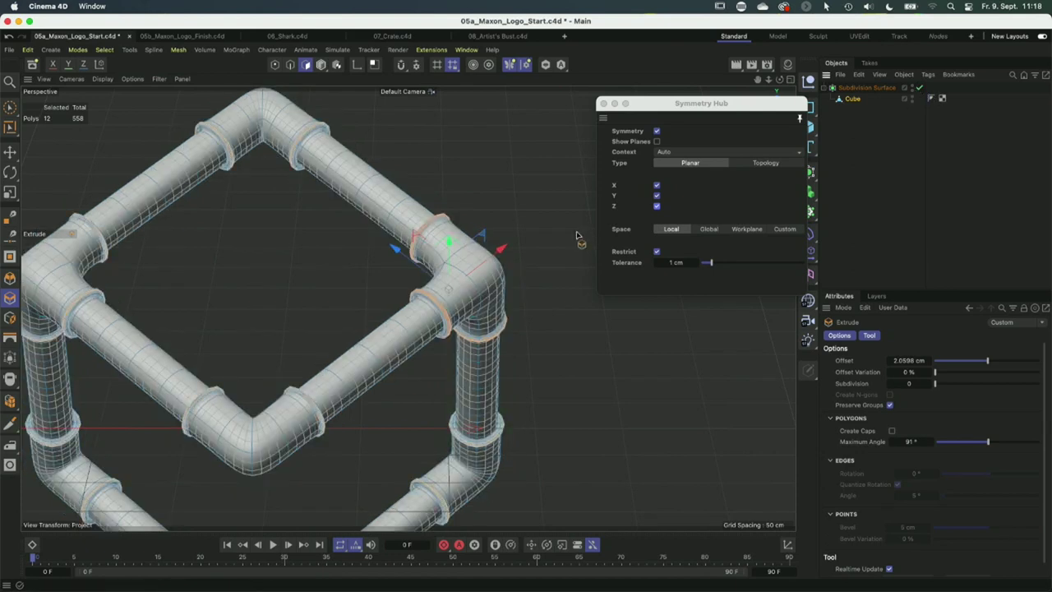
pyautogui.click(812, 129)
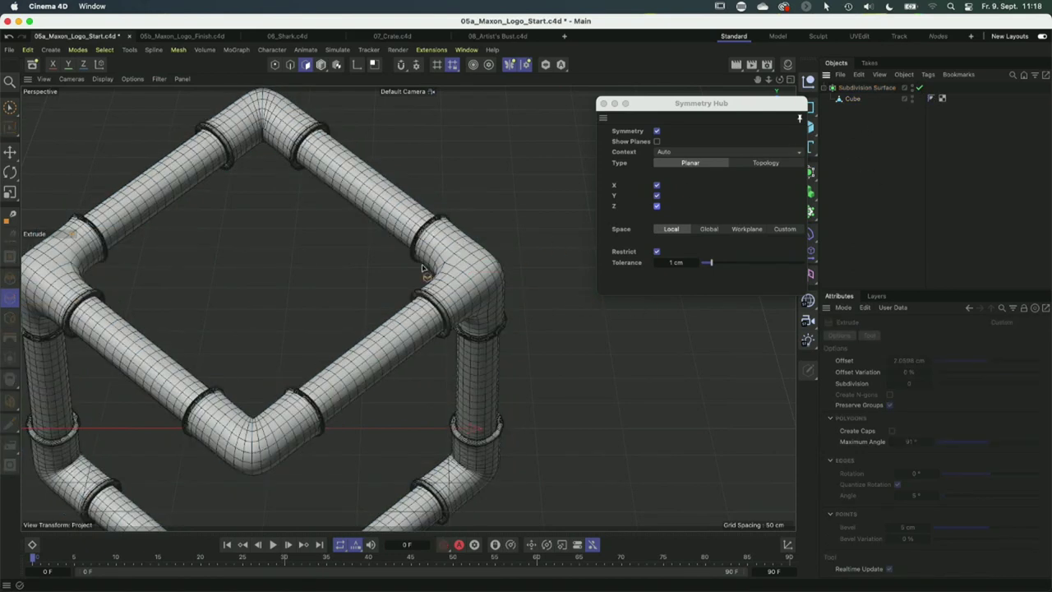
pyautogui.keyDown('alt'); pyautogui.moveTo(414, 266); pyautogui.dragTo(318, 349); pyautogui.keyUp('alt')
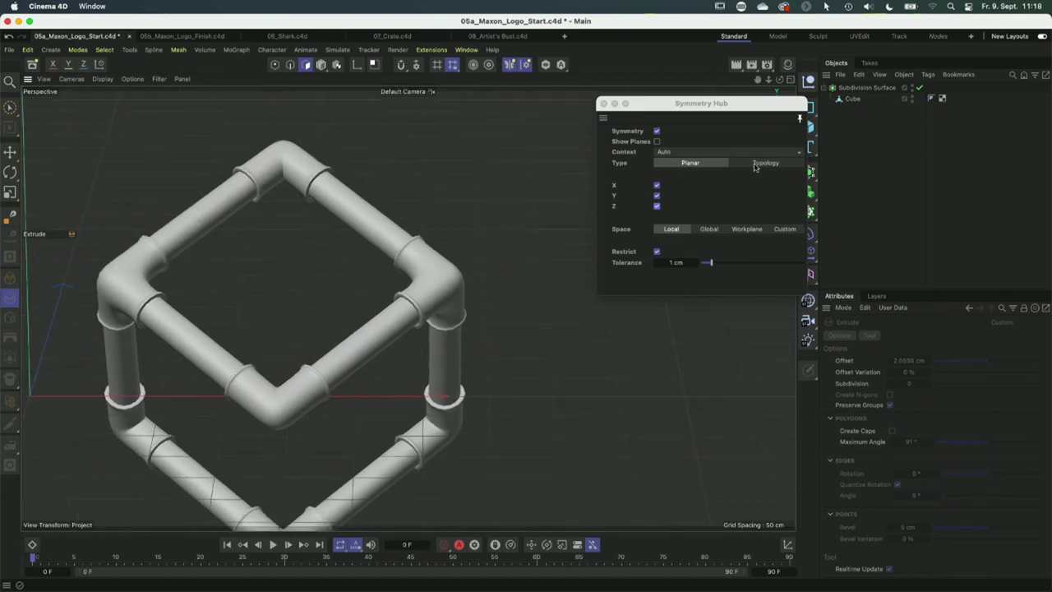
# Convert the Subdivision Surface to an editable mesh and keep only the Cube, without its parent null.
pyautogui.click(864, 89)
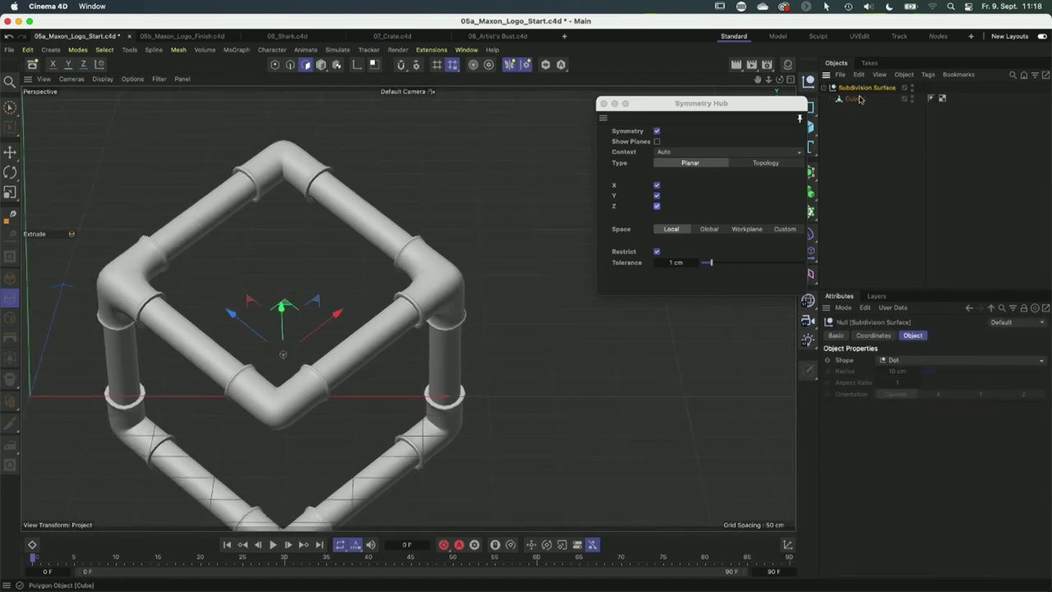
pyautogui.click(858, 100)
pyautogui.hotkey('ctrl', 'z')
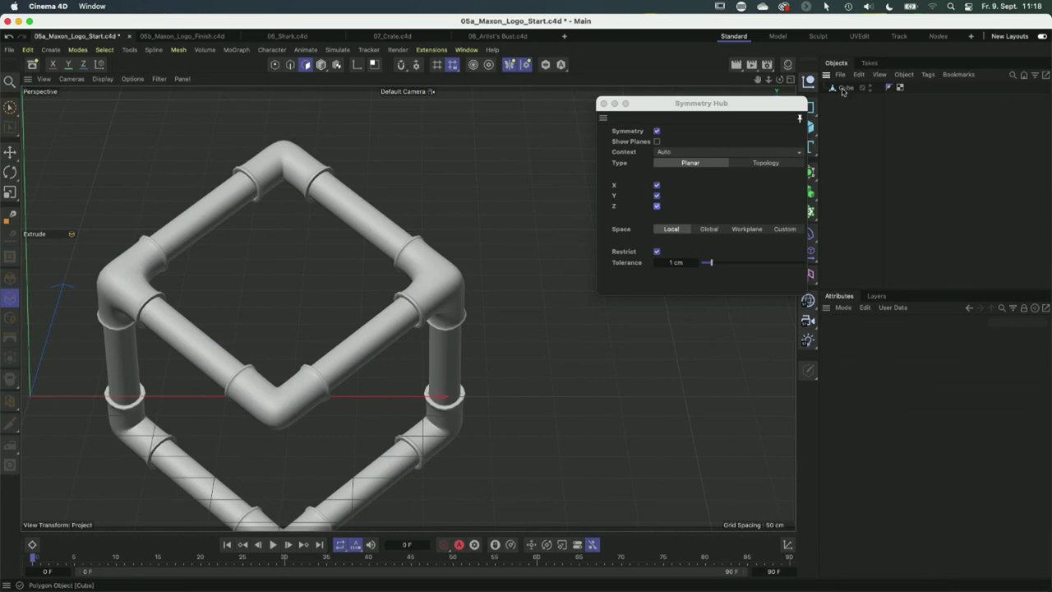
pyautogui.click(843, 88)
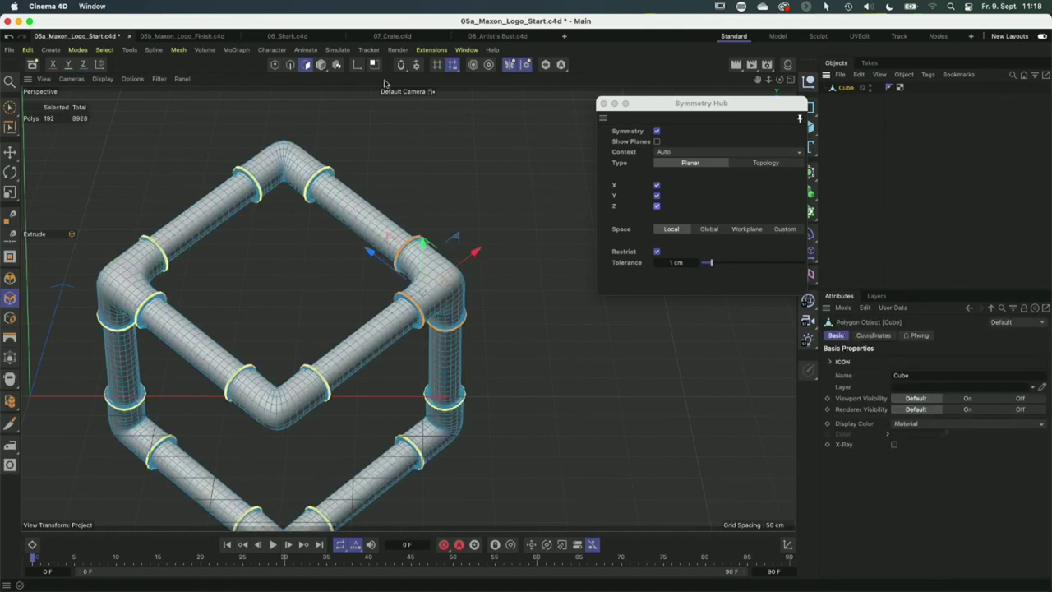
# Loop-select an edge ring near the middle of the front upper bar in edge mode and turn symmetry off.
pyautogui.click(290, 64)
pyautogui.press('u')
pyautogui.press('l')
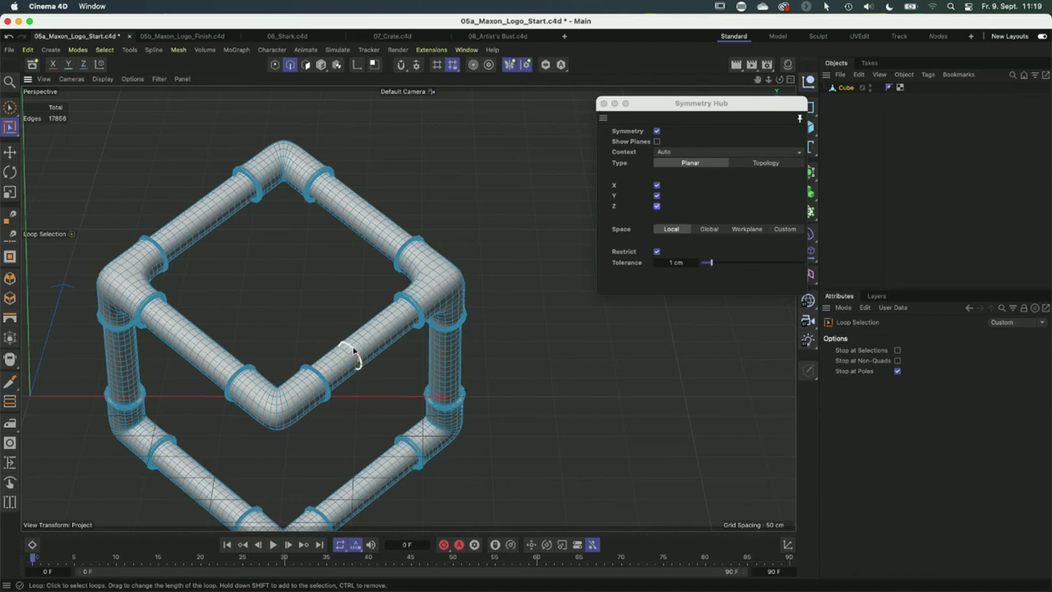
pyautogui.click(355, 355)
pyautogui.keyDown('alt'); pyautogui.moveTo(381, 369); pyautogui.dragTo(403, 317); pyautogui.keyUp('alt')
pyautogui.click(656, 131)
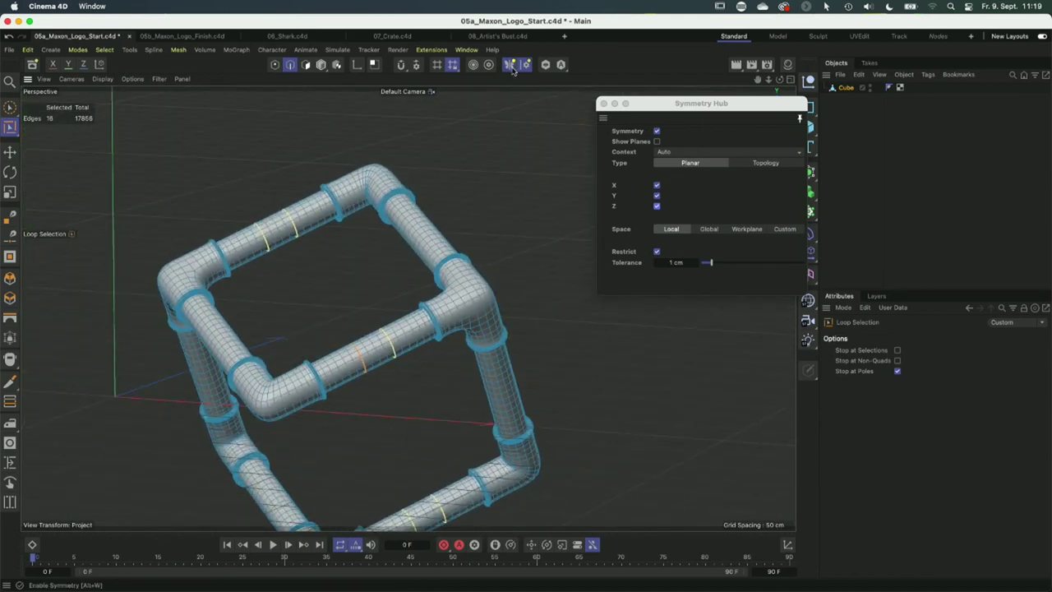
pyautogui.scroll(8, 382, 349)
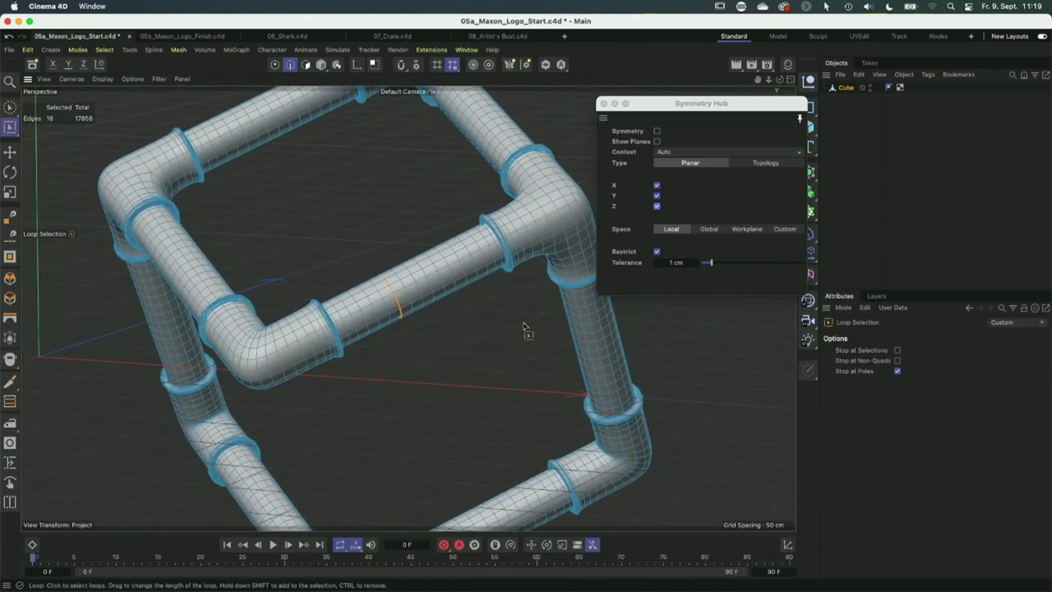
# Compare the Custom and Workplane symmetry spaces, keep Workplane, and inspect the workplane's axes in Workplane mode.
pyautogui.click(784, 229)
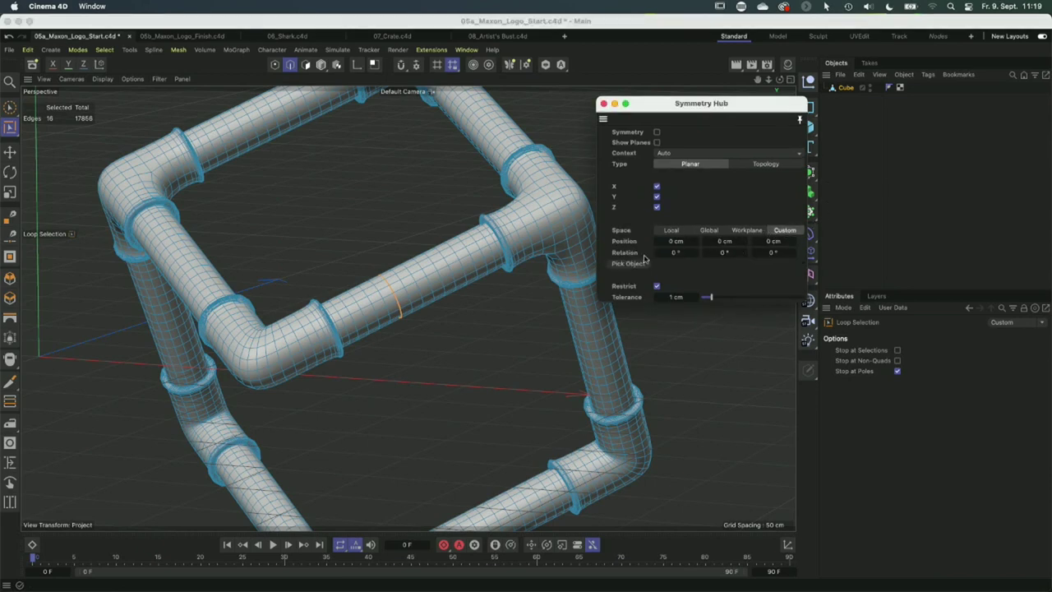
pyautogui.click(747, 230)
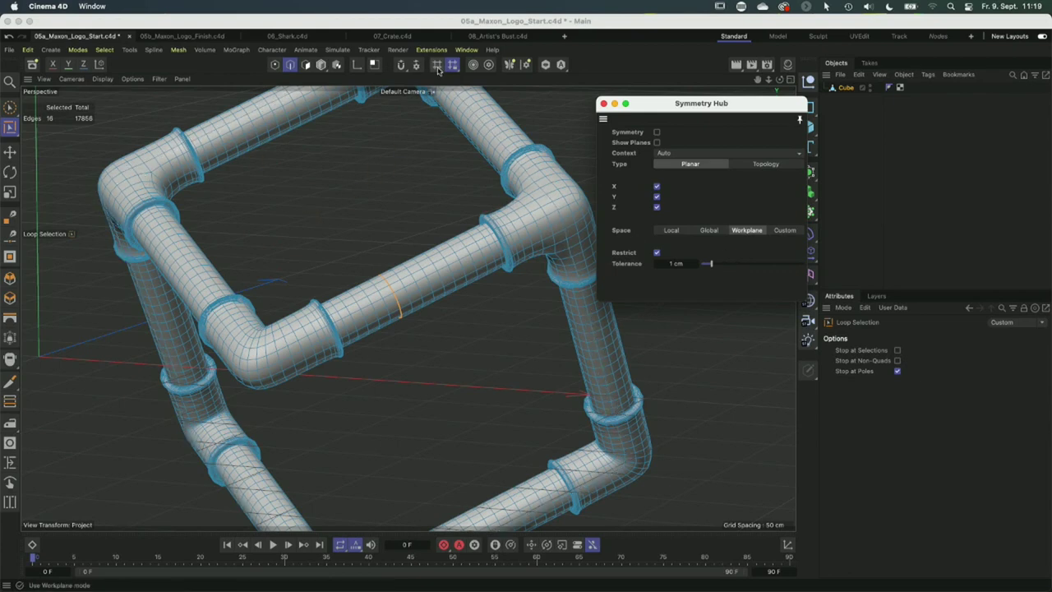
pyautogui.press('Return')
pyautogui.press('r')
pyautogui.keyDown('alt'); pyautogui.moveTo(55, 273); pyautogui.dragTo(149, 357); pyautogui.keyUp('alt')
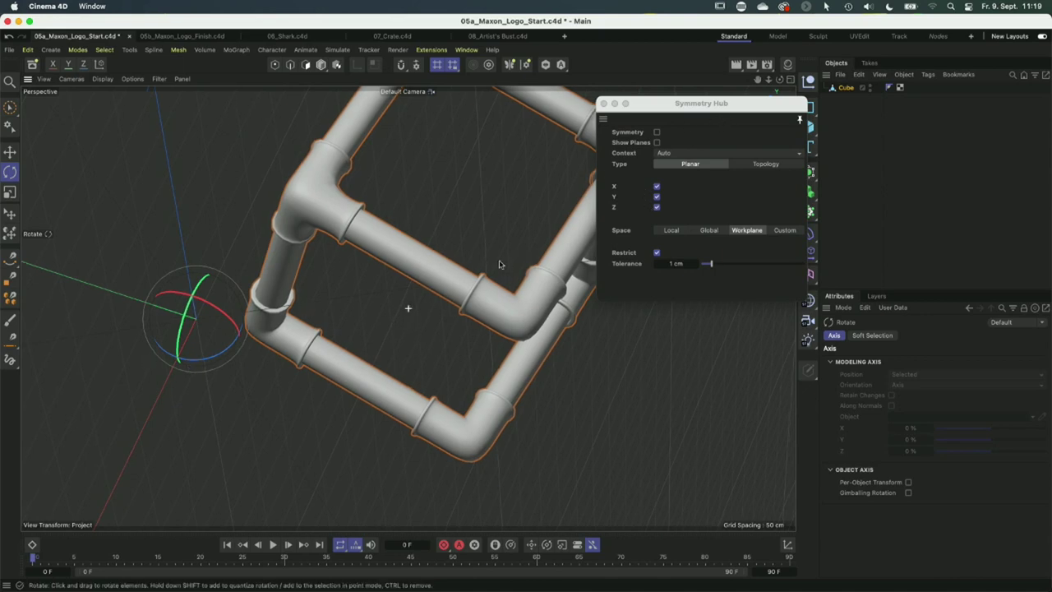
pyautogui.keyDown('alt'); pyautogui.moveTo(559, 263); pyautogui.dragTo(448, 260, button='middle'); pyautogui.keyUp('alt')
pyautogui.click(845, 88)
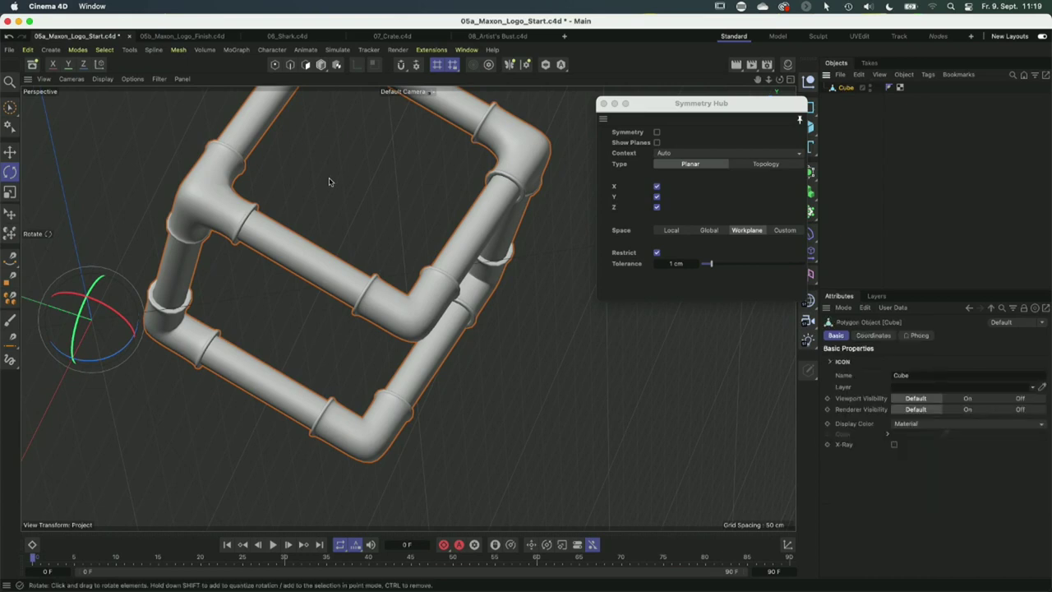
# Align the workplane to the selected edge loop on the bar and switch to polygon mode.
pyautogui.click(290, 64)
pyautogui.keyDown('alt'); pyautogui.moveTo(481, 259); pyautogui.dragTo(423, 165); pyautogui.keyUp('alt')
pyautogui.scroll(3, 415, 156)
pyautogui.keyDown('alt'); pyautogui.moveTo(258, 188); pyautogui.dragTo(376, 250); pyautogui.keyUp('alt')
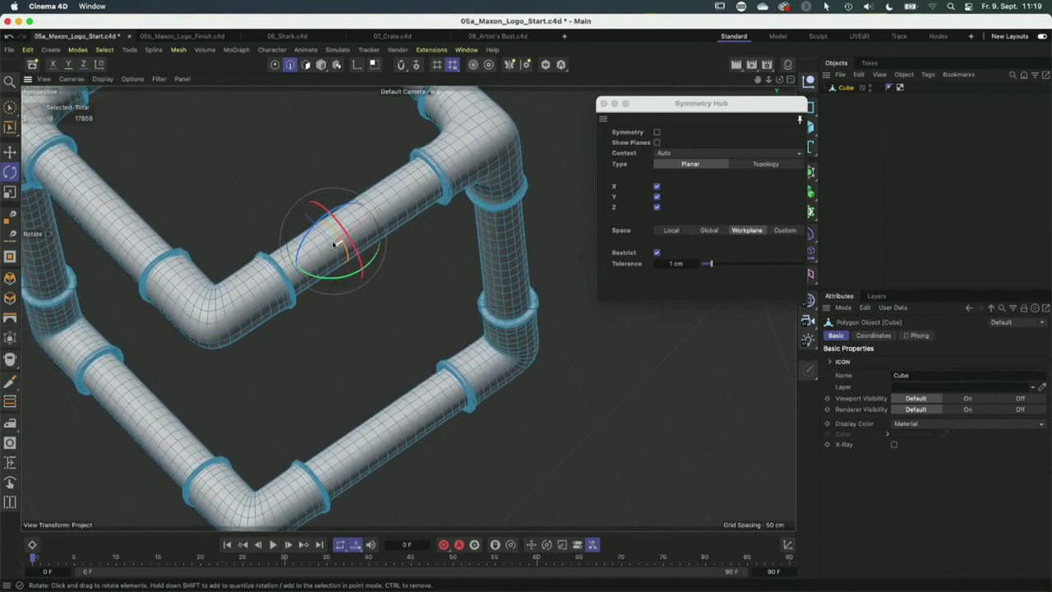
pyautogui.scroll(3, 376, 251)
pyautogui.click(452, 66)
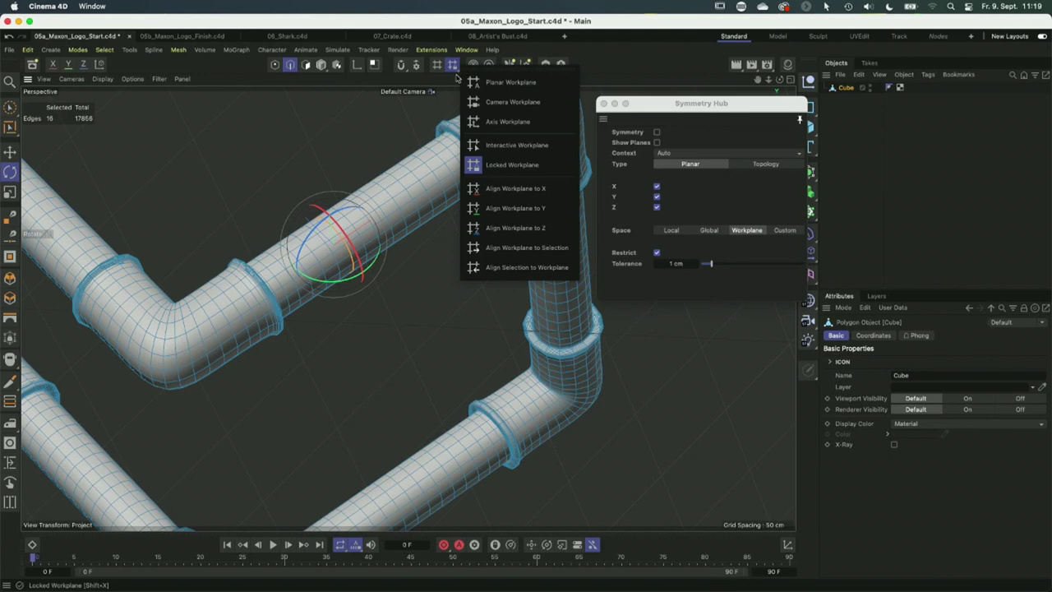
pyautogui.click(525, 247)
pyautogui.keyDown('alt'); pyautogui.moveTo(442, 212); pyautogui.dragTo(333, 212); pyautogui.keyUp('alt')
pyautogui.press('Return')
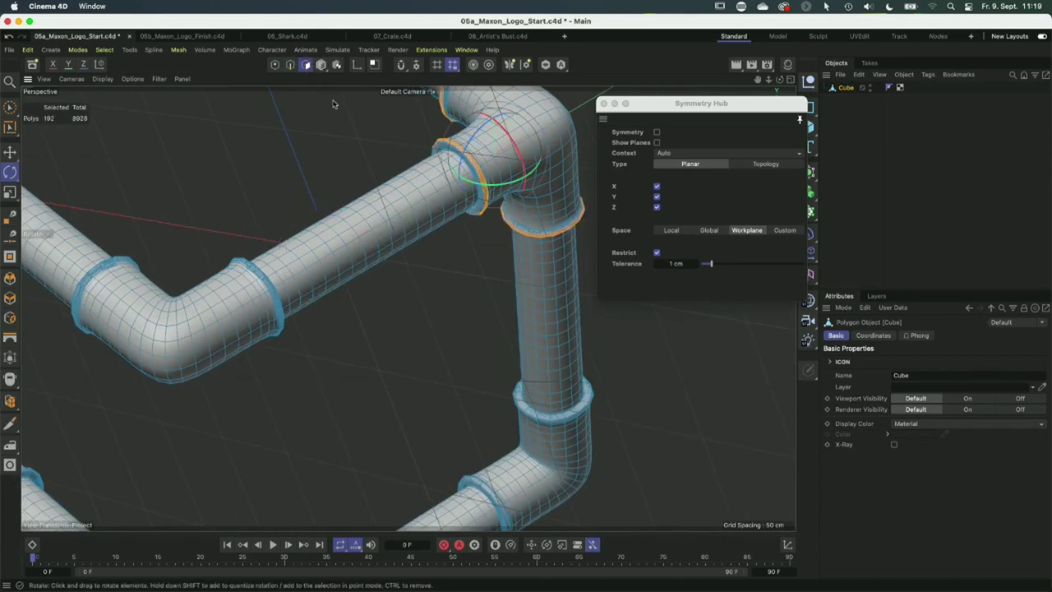
# Turn symmetry on and loop-select two face rings near the middle of the bar, mirrored across the workplane.
pyautogui.press('u')
pyautogui.press('l')
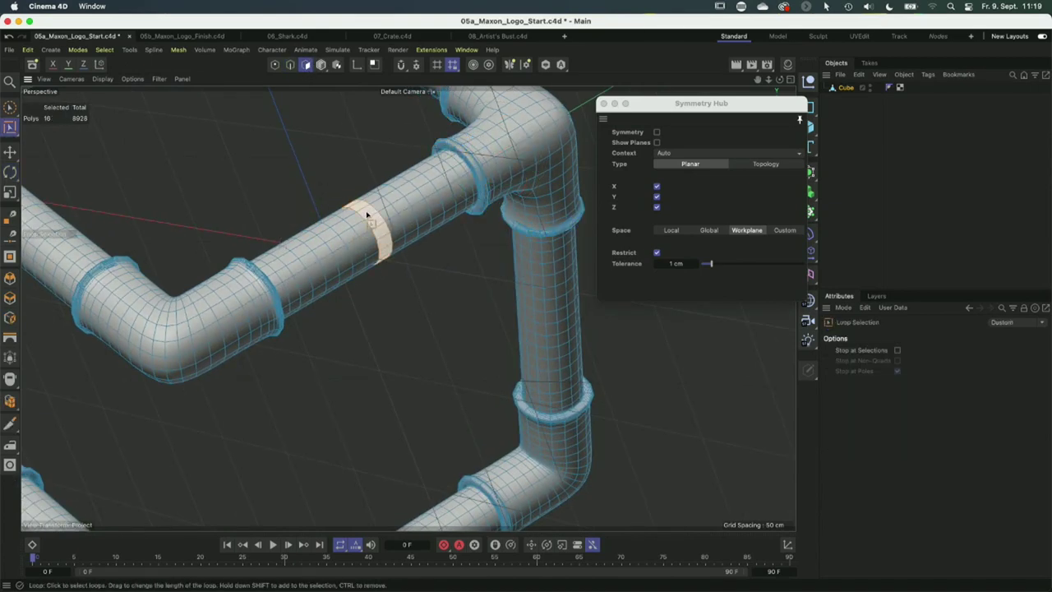
pyautogui.click(367, 216)
pyautogui.click(657, 133)
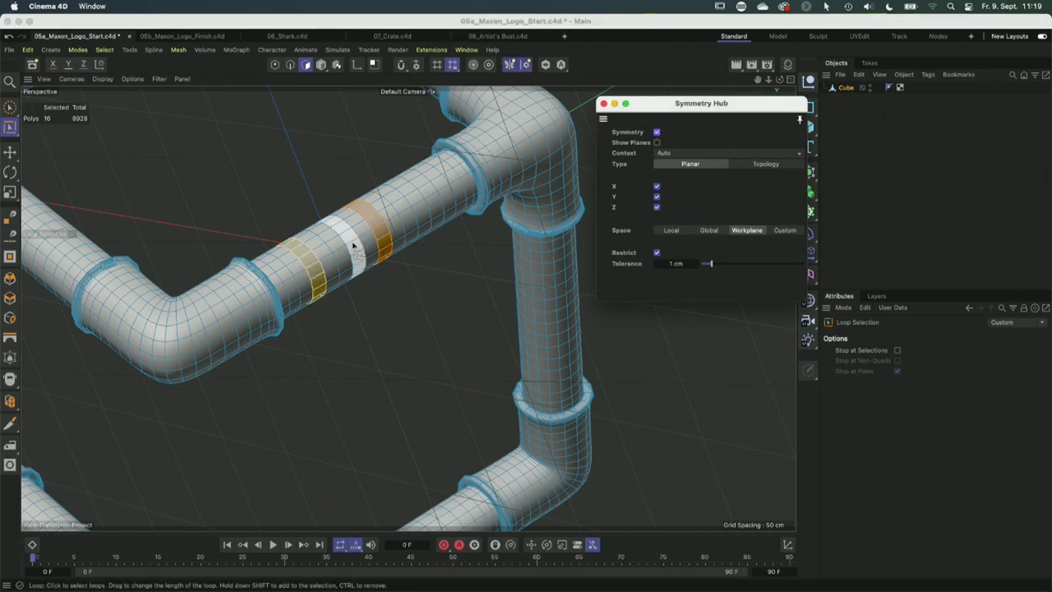
pyautogui.keyDown('shift'); pyautogui.click(370, 244); pyautogui.keyUp('shift')
# Extrude the selected face rings with an offset of about -3.72 cm.
pyautogui.press('d')
pyautogui.moveTo(394, 343); pyautogui.dragTo(418, 341)
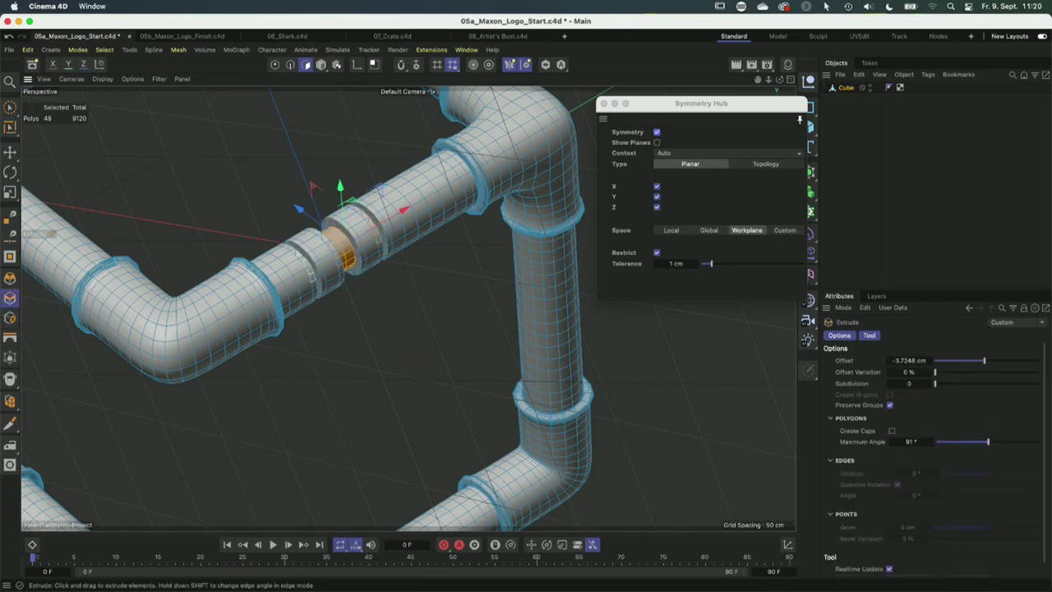
pyautogui.keyDown('alt'); pyautogui.moveTo(189, 295); pyautogui.dragTo(177, 305); pyautogui.keyUp('alt')
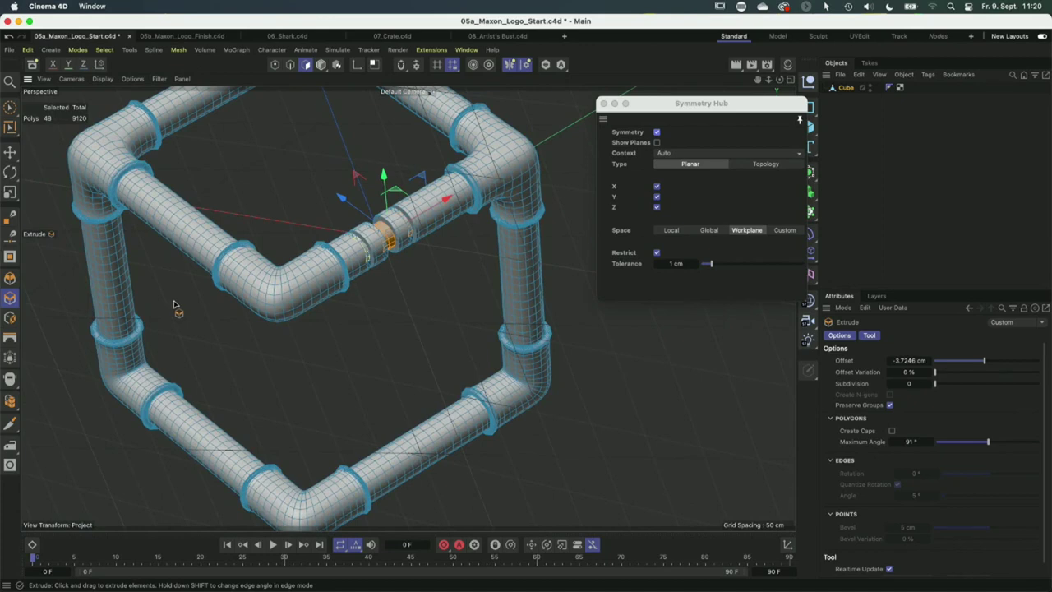
# Align the workplane back to the Y axis.
pyautogui.click(452, 66)
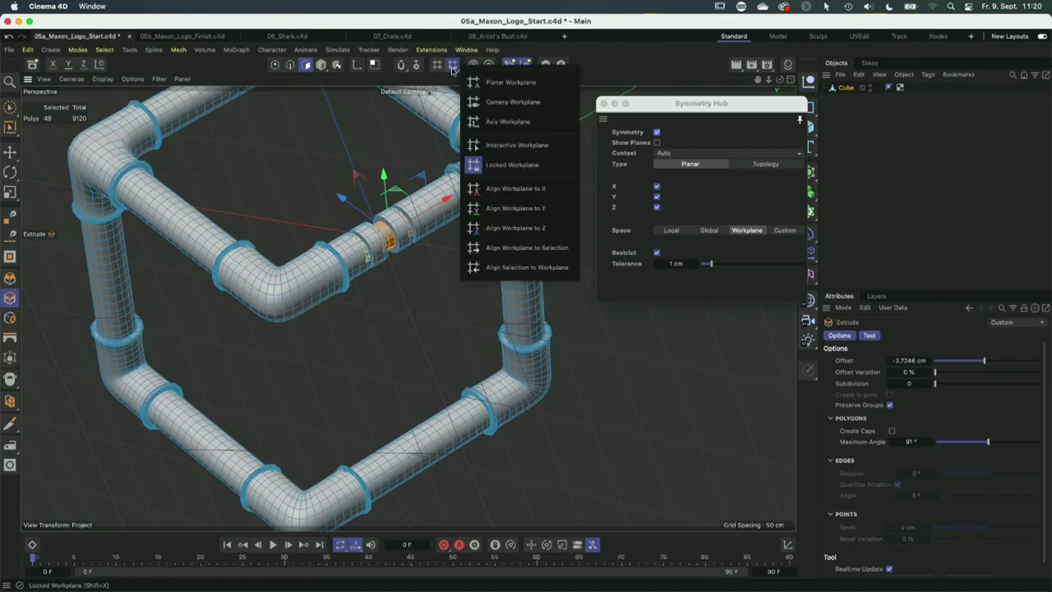
pyautogui.click(507, 216)
pyautogui.keyDown('alt'); pyautogui.moveTo(301, 337); pyautogui.dragTo(343, 291); pyautogui.keyUp('alt')
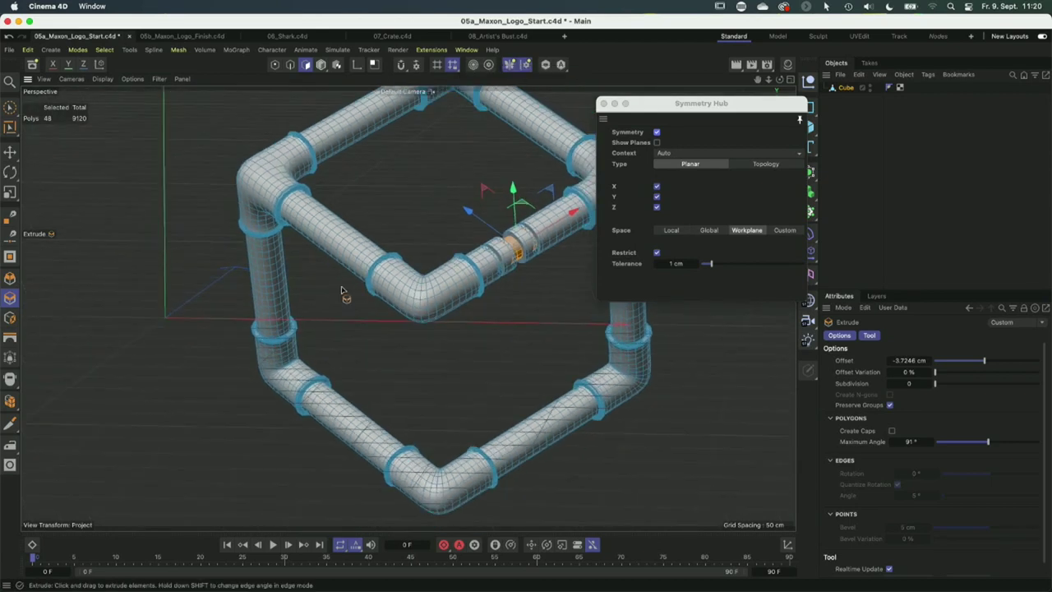
# View the finished logo in 05b_Maxon_Logo_Finish.c4d and close the Symmetry Hub.
pyautogui.click(183, 37)
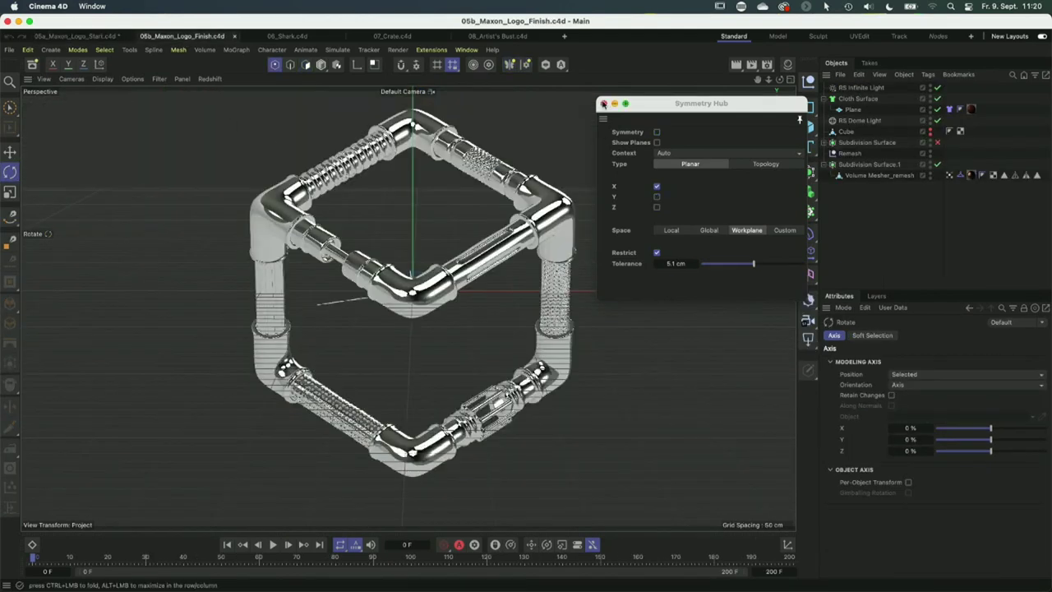
pyautogui.click(603, 103)
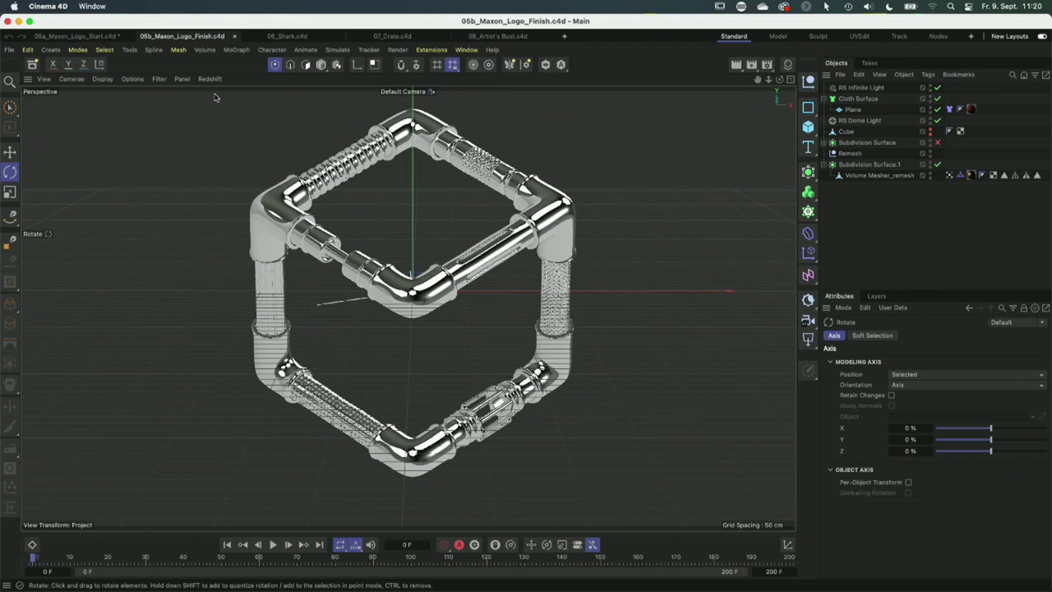
# Open the Symmetry Hub in 06_Shark.c4d, place it beside the shark, and enable symmetry.
pyautogui.click(292, 38)
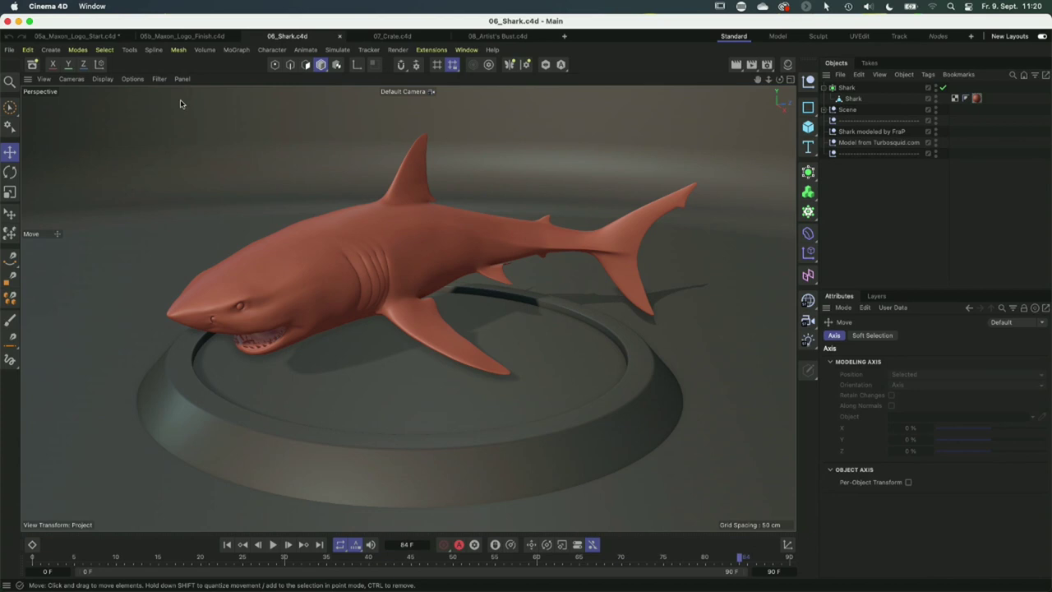
pyautogui.keyDown('alt'); pyautogui.moveTo(389, 250); pyautogui.dragTo(321, 253); pyautogui.keyUp('alt')
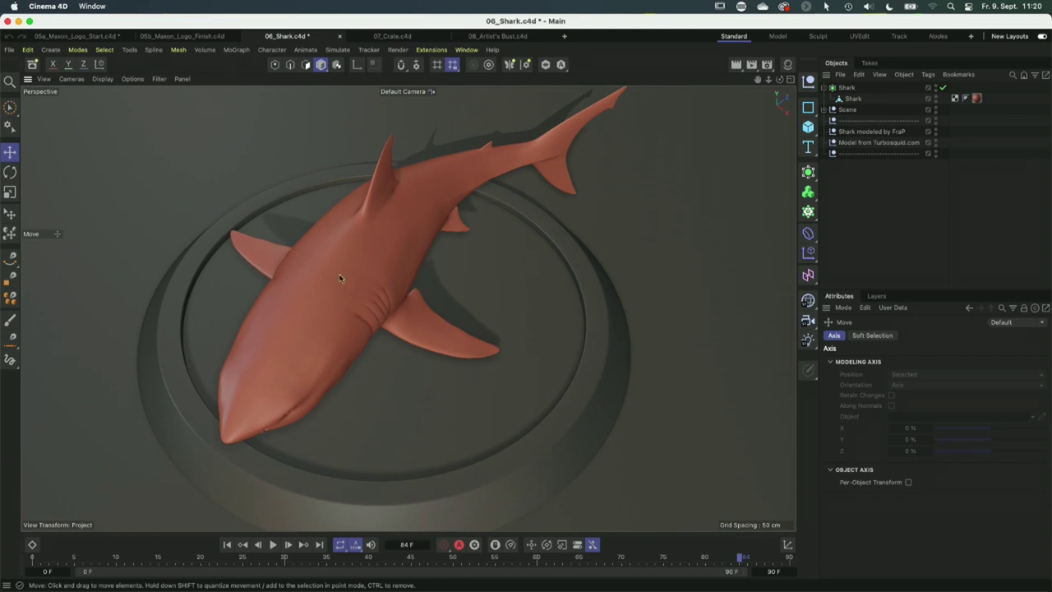
pyautogui.click(527, 67)
pyautogui.moveTo(500, 89); pyautogui.dragTo(687, 121)
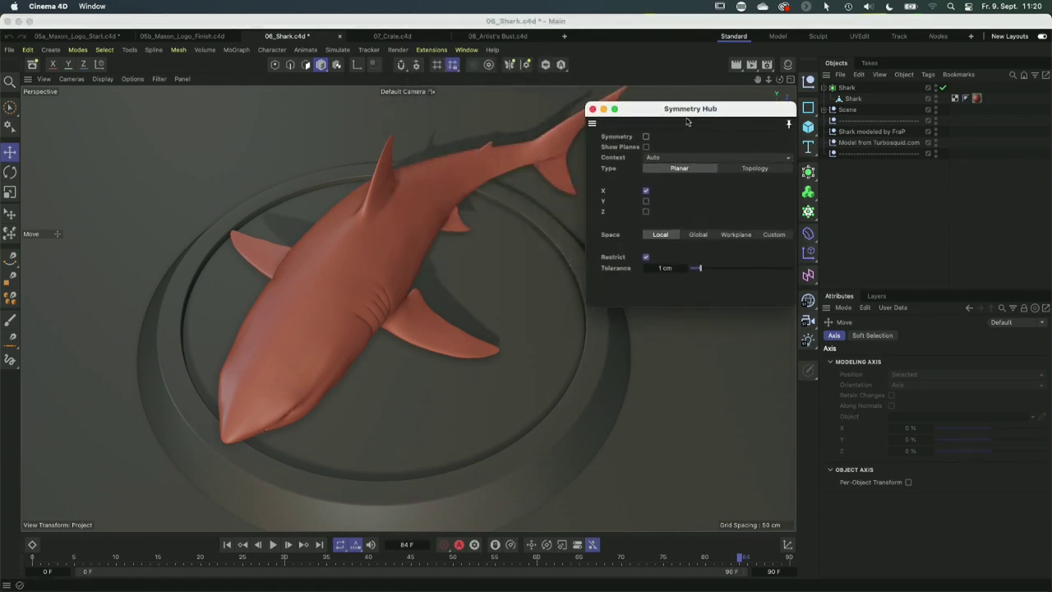
pyautogui.click(645, 136)
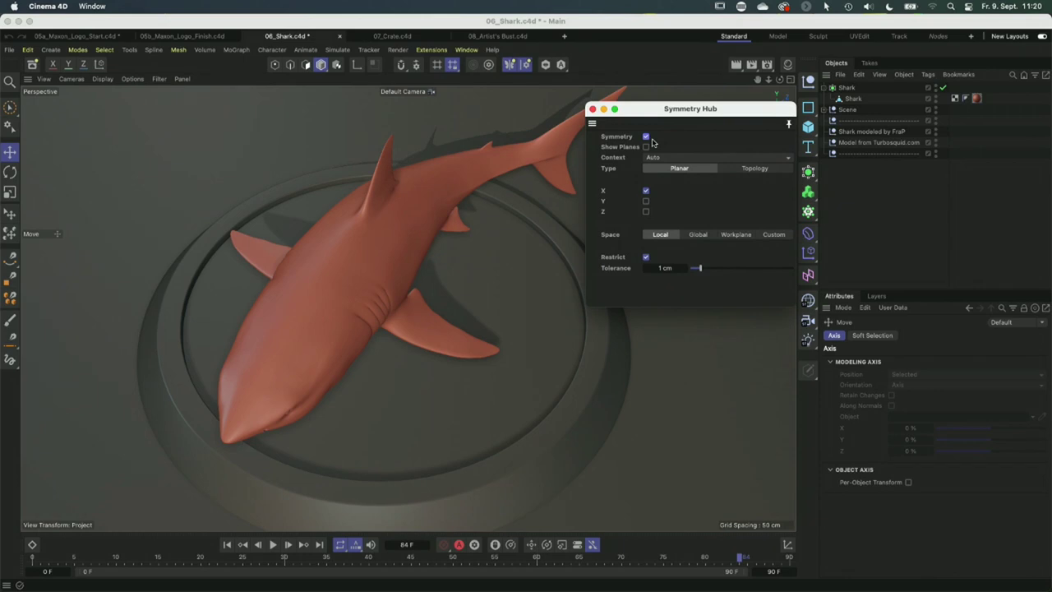
# Select the Shark mesh in polygon mode and disable its parent subdivision surface.
pyautogui.click(853, 99)
pyautogui.press('Return')
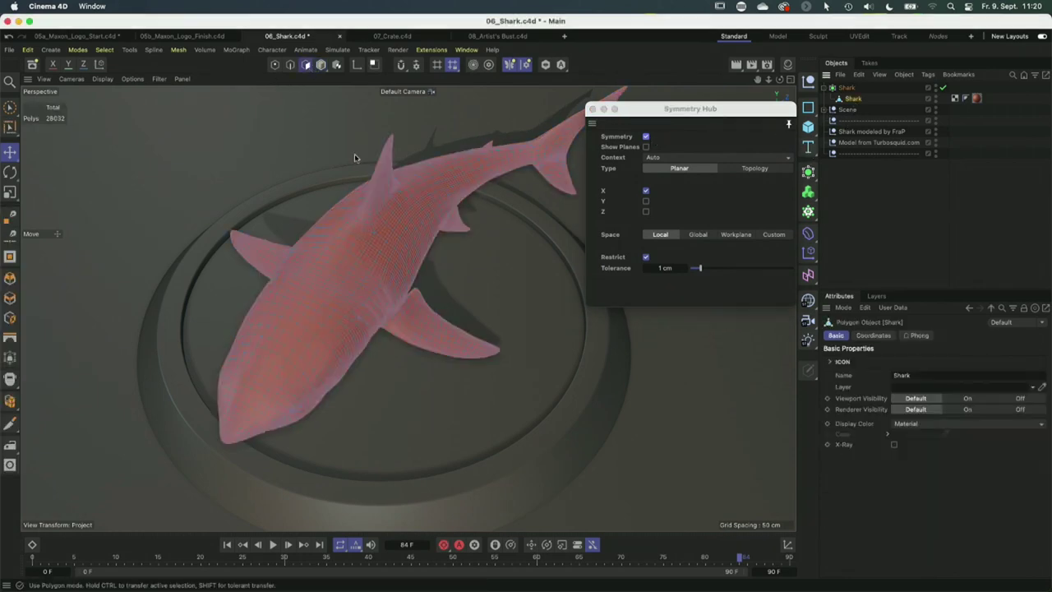
pyautogui.click(943, 87)
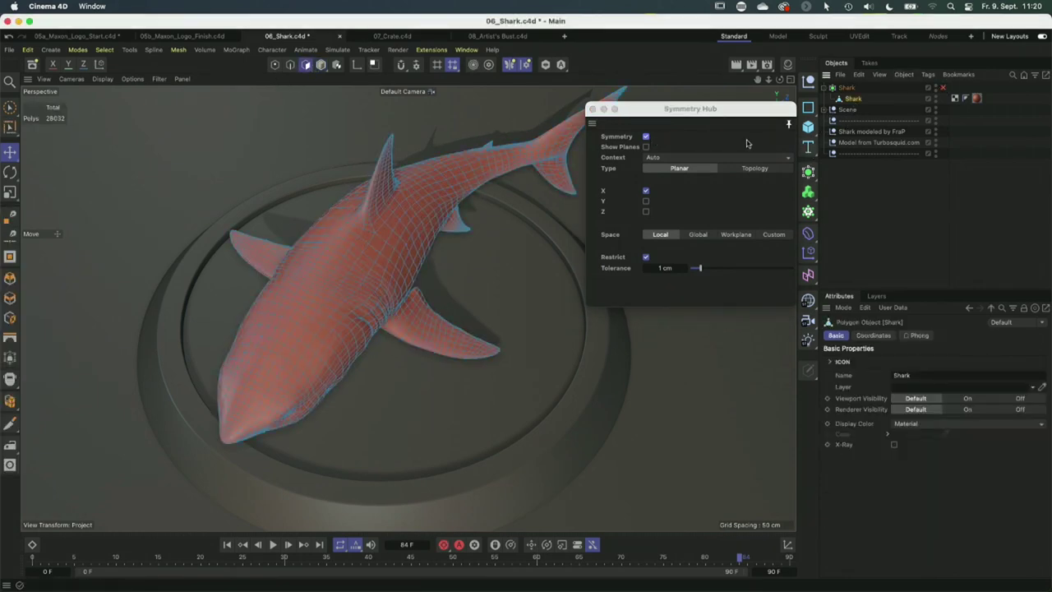
# Show the symmetry planes and brush-select polygons on the shark's back with mirroring across X.
pyautogui.click(646, 146)
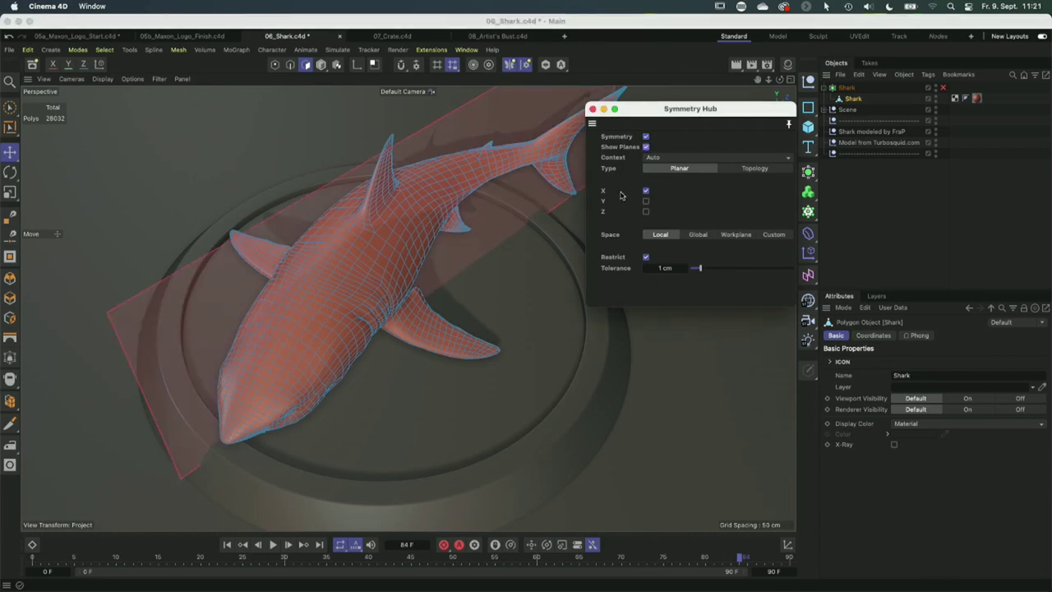
pyautogui.keyDown('alt'); pyautogui.moveTo(352, 282); pyautogui.dragTo(397, 273); pyautogui.keyUp('alt')
pyautogui.press('y')
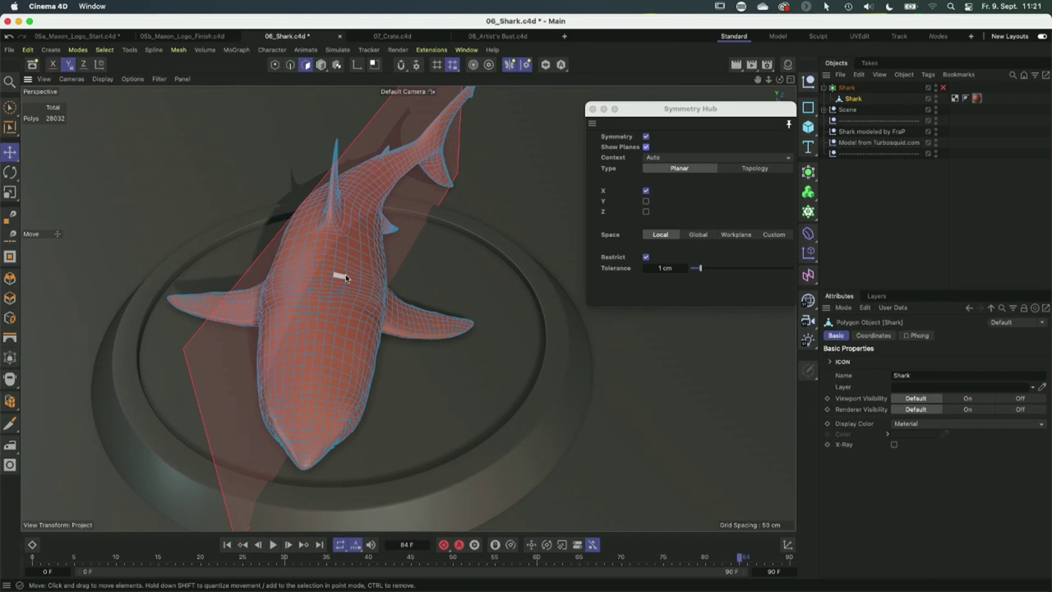
pyautogui.press('9')
pyautogui.moveTo(337, 282)
pyautogui.mouseDown()
pyautogui.moveTo(324, 324)
pyautogui.moveTo(366, 283)
pyautogui.moveTo(356, 265)
pyautogui.moveTo(340, 337)
pyautogui.moveTo(305, 352)
pyautogui.moveTo(315, 323)
pyautogui.moveTo(340, 302)
pyautogui.mouseUp()
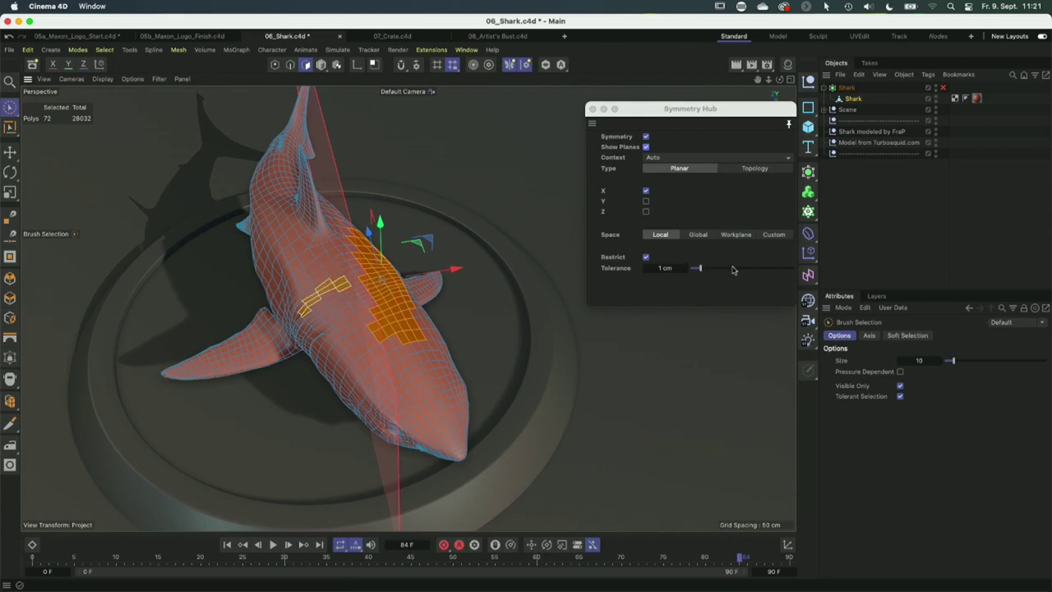
# Raise the symmetry tolerance to 8.7 cm, disable Restrict, and brush-select another polygon strip along the shark's back.
pyautogui.moveTo(715, 269); pyautogui.dragTo(780, 269)
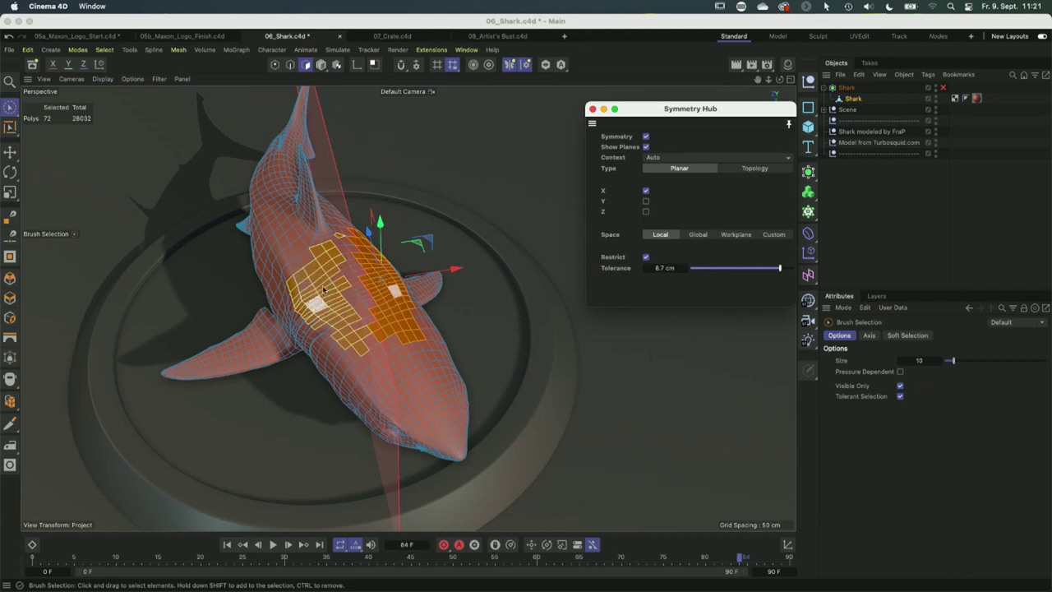
pyautogui.click(646, 257)
pyautogui.moveTo(396, 374); pyautogui.dragTo(386, 265)
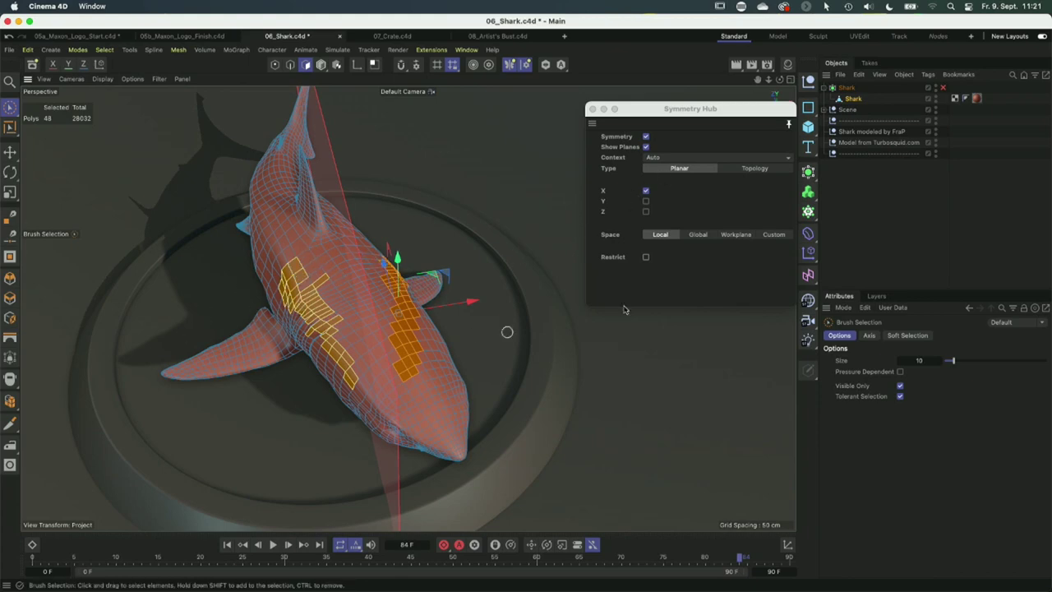
# Hide the symmetry planes, clear the polygon selection, and set the symmetry type to Topology.
pyautogui.click(646, 148)
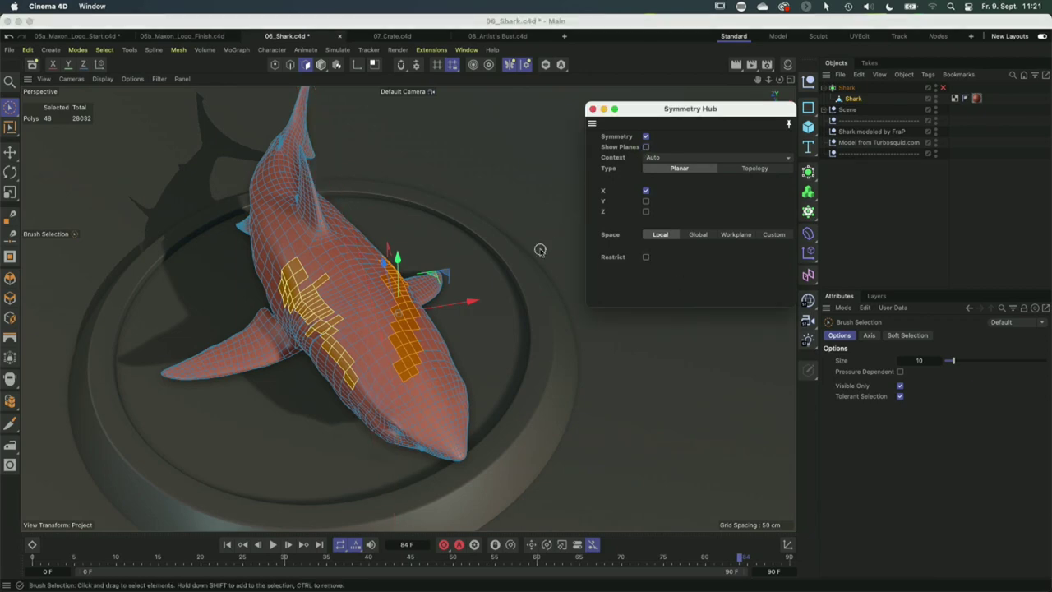
pyautogui.click(521, 305)
pyautogui.keyDown('alt'); pyautogui.moveTo(404, 348); pyautogui.dragTo(784, 152); pyautogui.keyUp('alt')
pyautogui.click(755, 168)
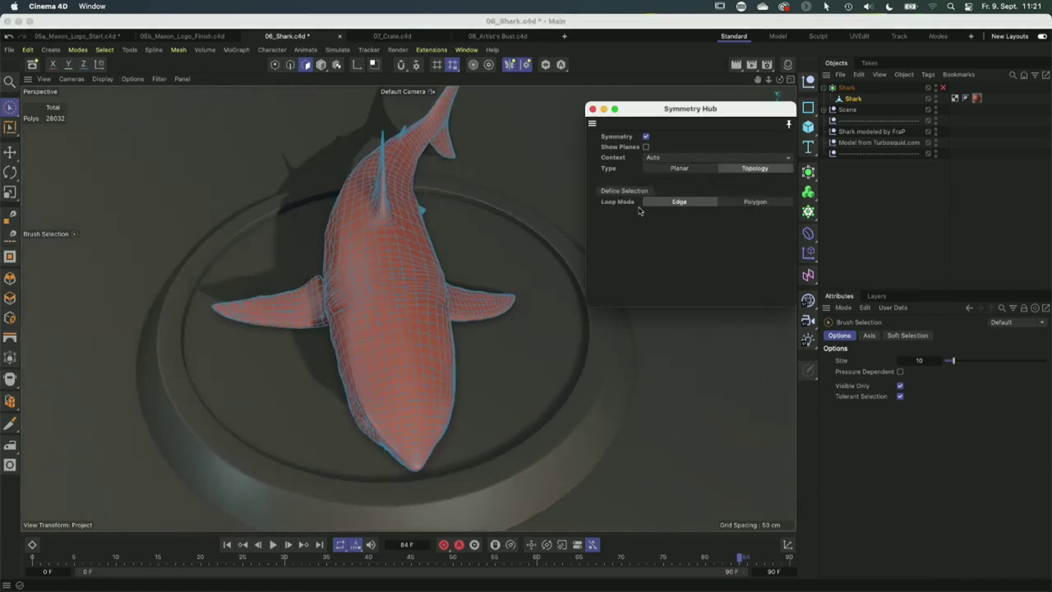
# Loop-select the shark's central edge loop from nose to tail and define it as the topology symmetry selection.
pyautogui.moveTo(413, 305)
pyautogui.keyDown('alt'); pyautogui.mouseDown()
pyautogui.moveTo(344, 286)
pyautogui.moveTo(375, 296)
pyautogui.mouseUp(); pyautogui.keyUp('alt')
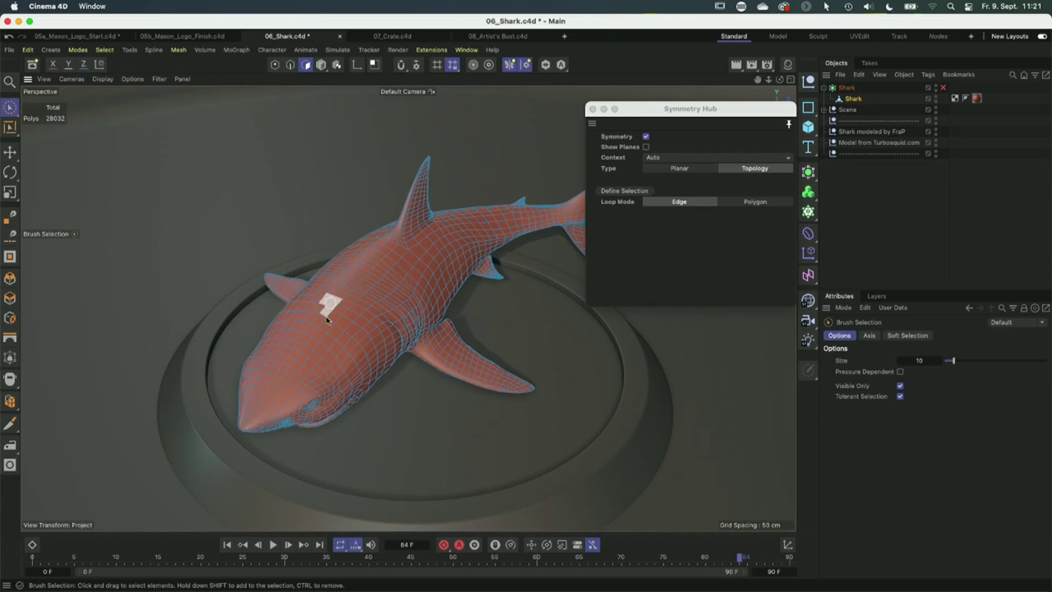
pyautogui.press('u')
pyautogui.press('l')
pyautogui.click(368, 339)
pyautogui.click(290, 64)
pyautogui.keyDown('alt'); pyautogui.moveTo(281, 374); pyautogui.dragTo(277, 422); pyautogui.keyUp('alt')
pyautogui.scroll(3, 329, 375)
pyautogui.click(300, 407)
pyautogui.keyDown('alt'); pyautogui.moveTo(364, 423); pyautogui.dragTo(359, 355); pyautogui.keyUp('alt')
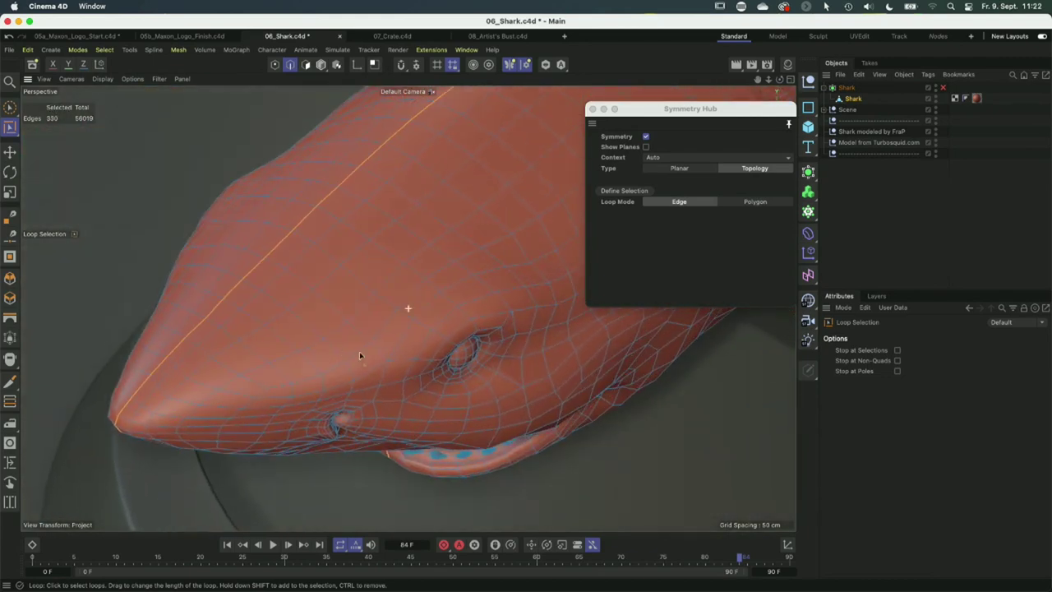
pyautogui.click(618, 195)
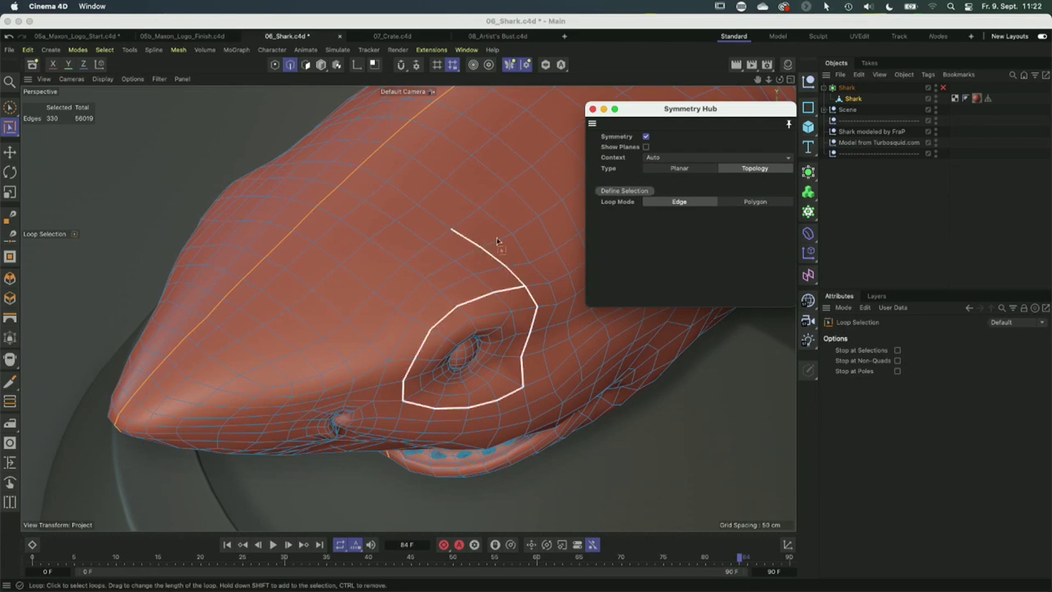
# Brush-select mirrored polygon patches on the shark's head and near its tail in polygon mode.
pyautogui.click(306, 65)
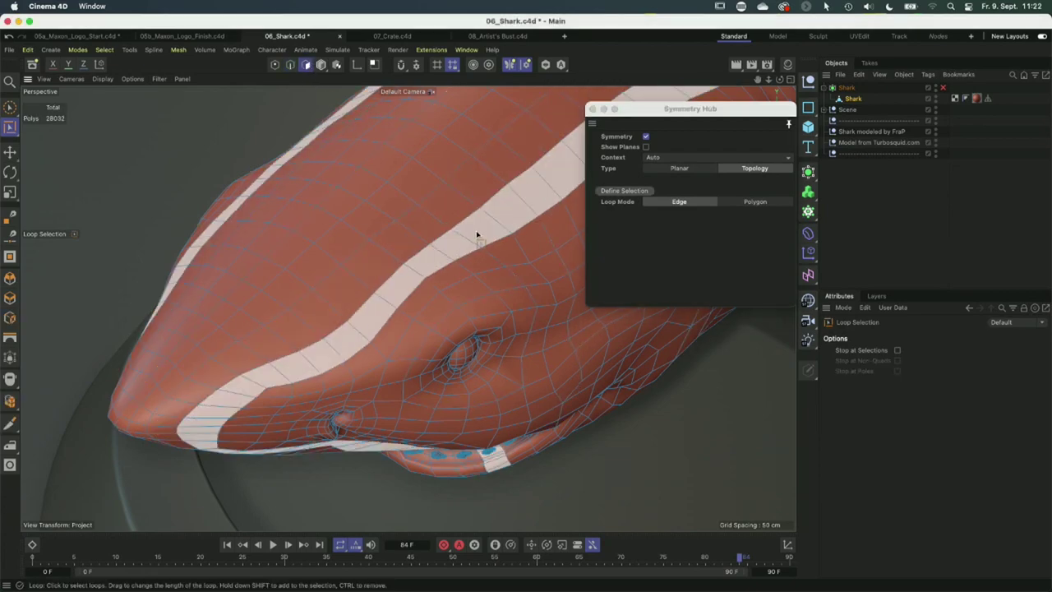
pyautogui.press('9')
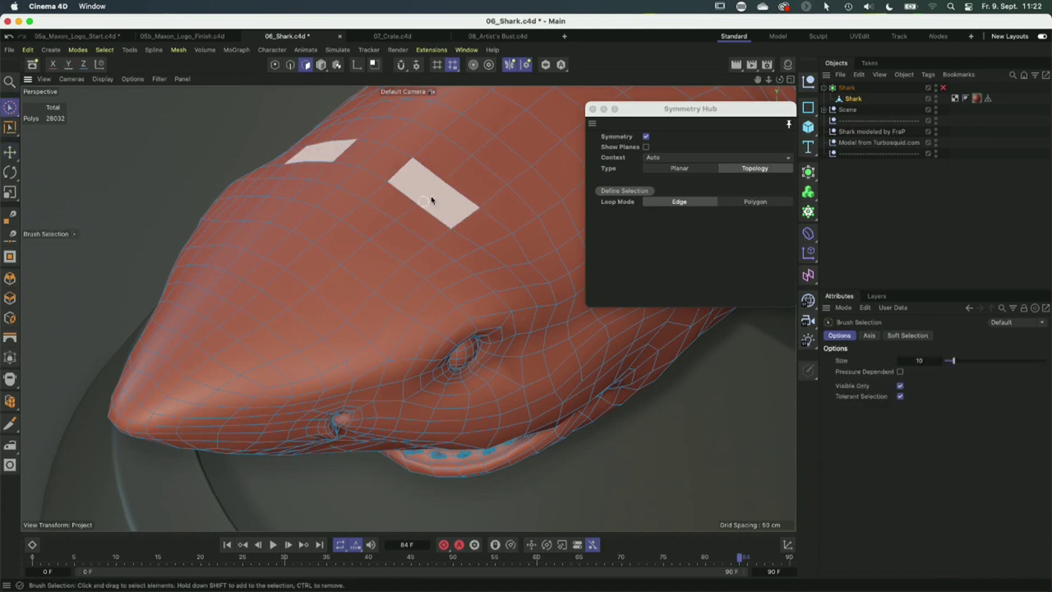
pyautogui.moveTo(437, 160)
pyautogui.mouseDown()
pyautogui.moveTo(430, 176)
pyautogui.moveTo(474, 214)
pyautogui.moveTo(523, 189)
pyautogui.moveTo(535, 165)
pyautogui.moveTo(472, 136)
pyautogui.moveTo(534, 140)
pyautogui.mouseUp()
pyautogui.scroll(-6, 395, 262)
pyautogui.moveTo(287, 316)
pyautogui.keyDown('alt'); pyautogui.mouseDown()
pyautogui.moveTo(312, 316)
pyautogui.moveTo(209, 330)
pyautogui.moveTo(327, 290)
pyautogui.moveTo(336, 333)
pyautogui.moveTo(399, 255)
pyautogui.moveTo(478, 220)
pyautogui.moveTo(384, 222)
pyautogui.moveTo(369, 260)
pyautogui.moveTo(382, 245)
pyautogui.moveTo(361, 217)
pyautogui.moveTo(407, 206)
pyautogui.mouseUp(); pyautogui.keyUp('alt')
pyautogui.scroll(5, 477, 220)
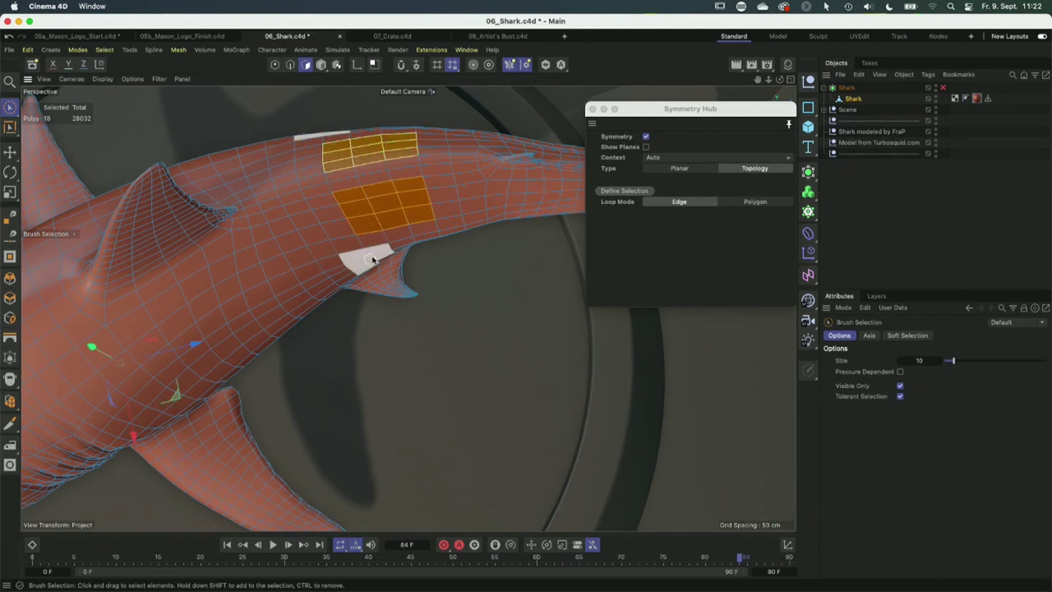
pyautogui.scroll(-5, 369, 261)
pyautogui.keyDown('alt'); pyautogui.moveTo(277, 286); pyautogui.dragTo(295, 312); pyautogui.keyUp('alt')
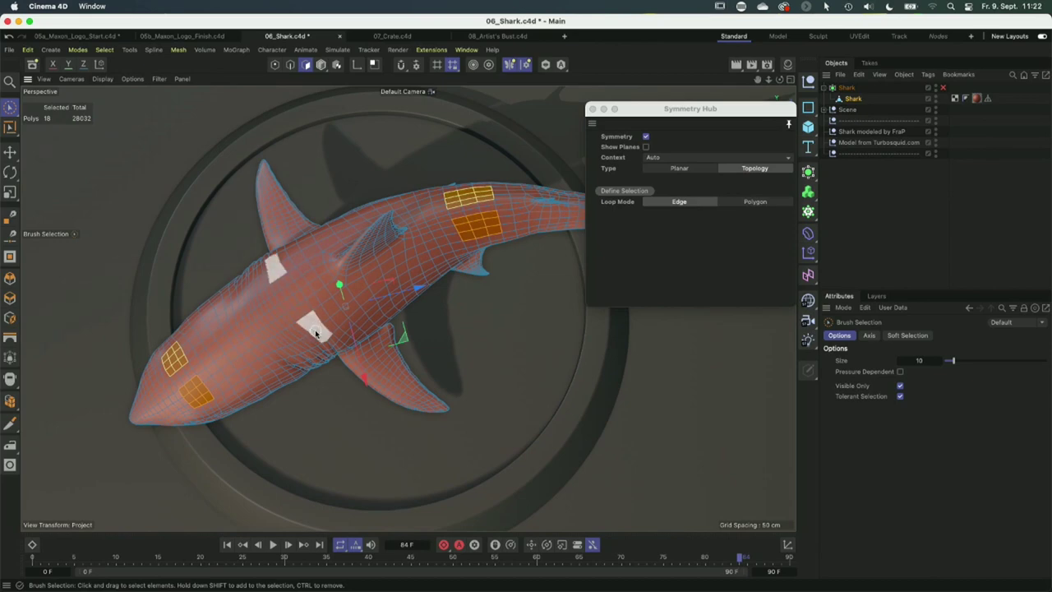
# Inset the patches by 1.618 cm and fit them to circles at 48.875 % scale with Adjust Inner Points and Project To Surface enabled.
pyautogui.press('i')
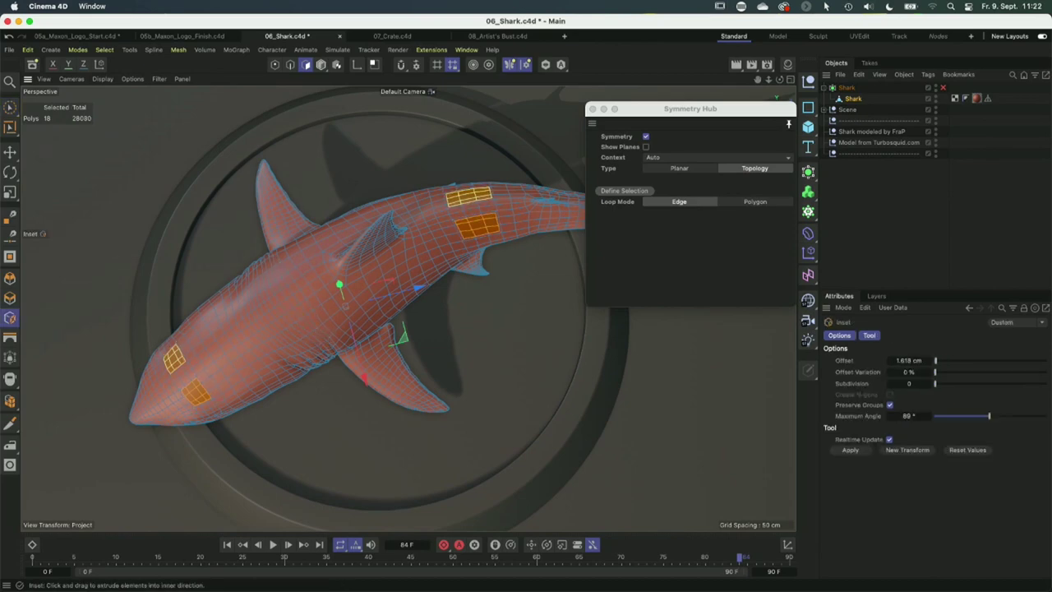
pyautogui.rightClick(329, 390)
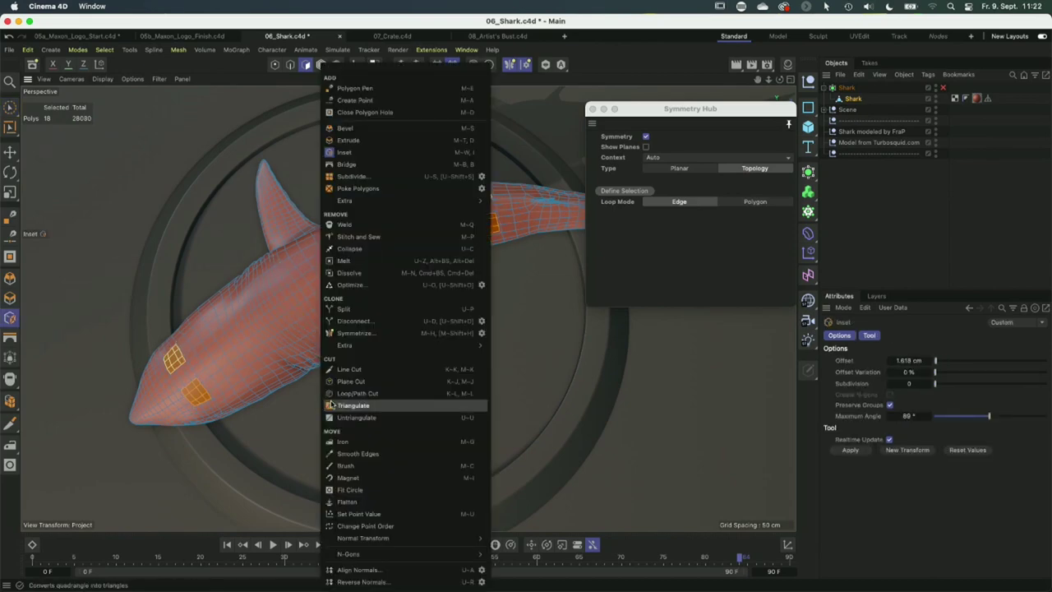
pyautogui.click(349, 489)
pyautogui.moveTo(493, 371); pyautogui.dragTo(454, 373)
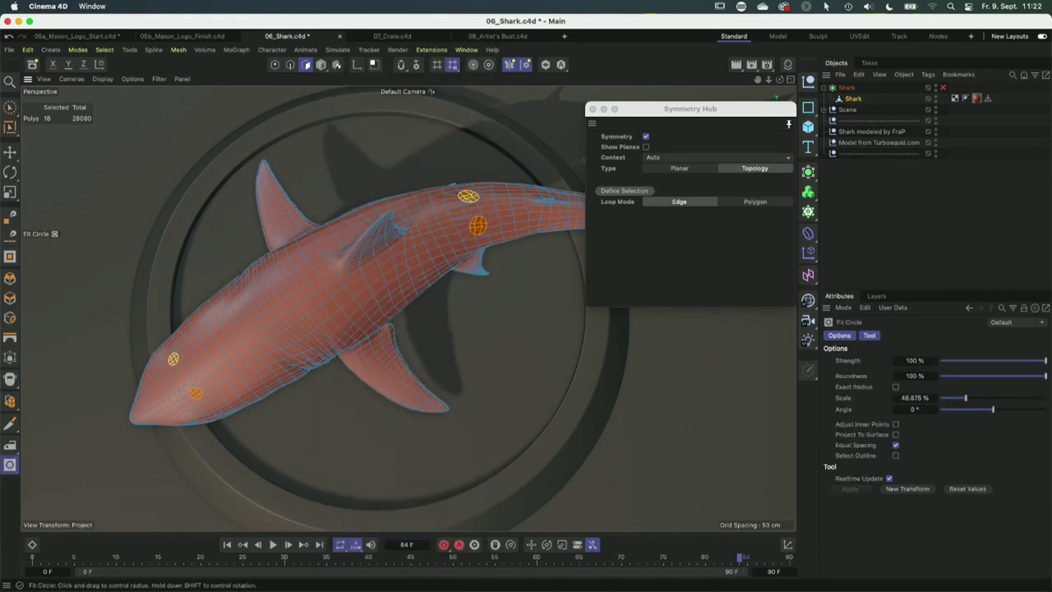
pyautogui.click(895, 424)
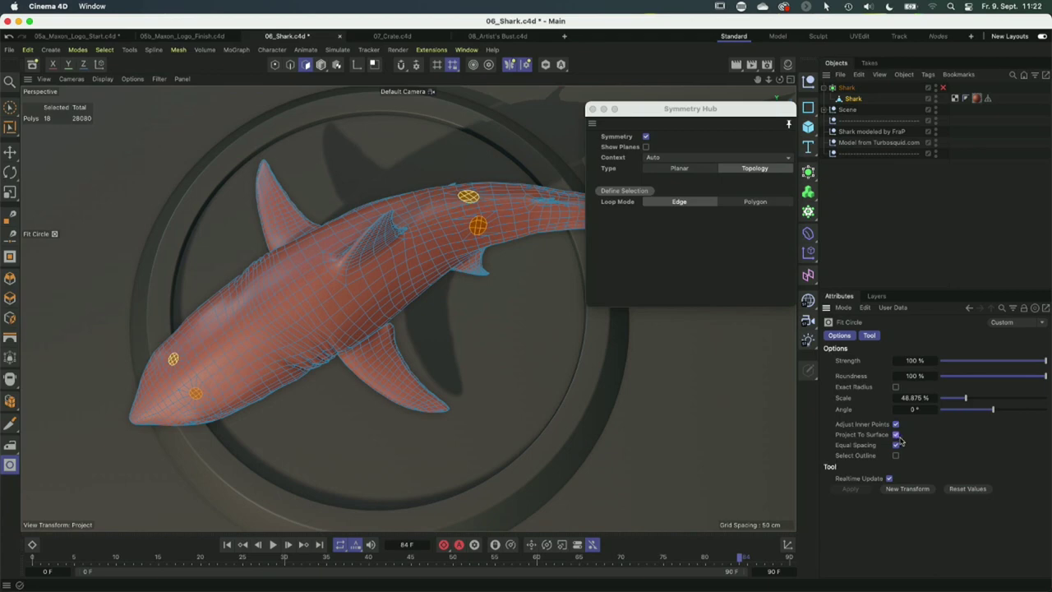
# Inset and extrude the circular patches into rimmed holes, giving the last extrusion an offset of about -8.44 cm.
pyautogui.press('i')
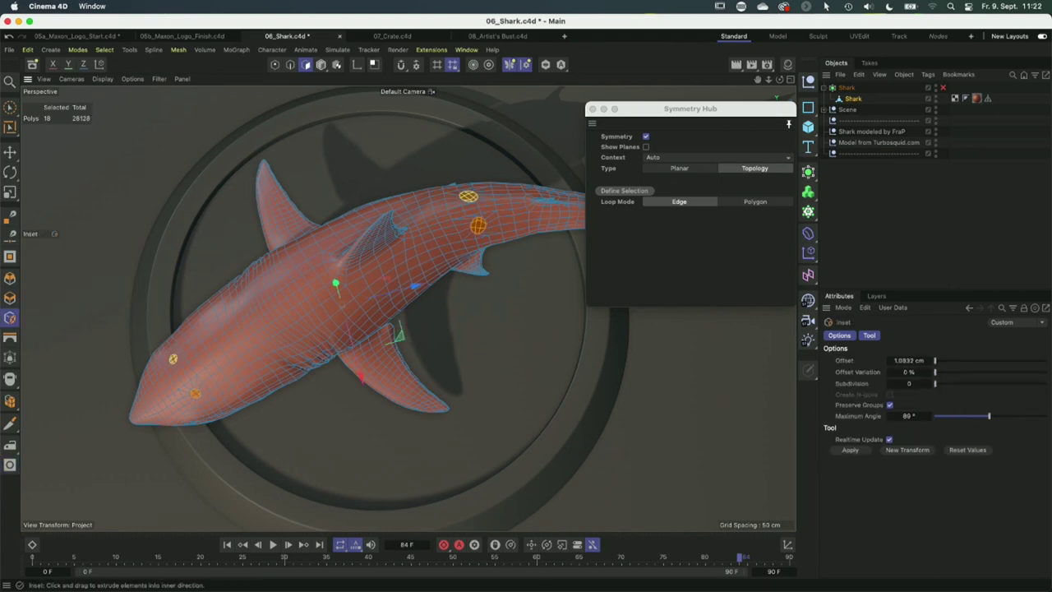
pyautogui.press('d')
pyautogui.moveTo(499, 352); pyautogui.dragTo(479, 355)
pyautogui.press('i')
pyautogui.press('d')
pyautogui.press('m')
pyautogui.press('s')
pyautogui.press('d')
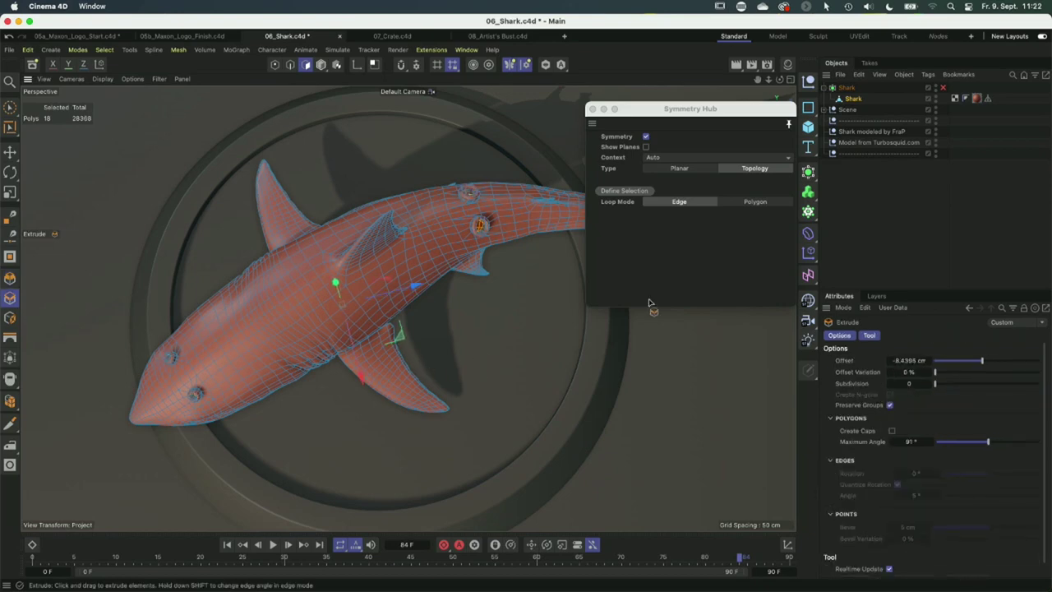
# Re-enable the shark's subdivision surface and inspect the smoothed holes on both sides of the body.
pyautogui.press('Return')
pyautogui.keyDown('alt'); pyautogui.moveTo(658, 262); pyautogui.dragTo(438, 252); pyautogui.keyUp('alt')
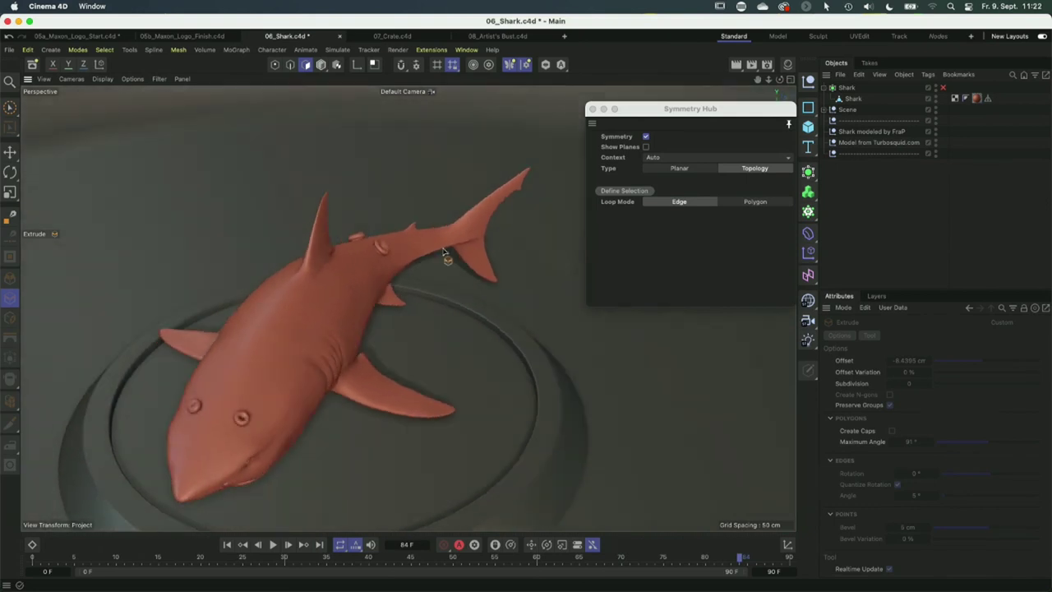
pyautogui.keyDown('alt'); pyautogui.moveTo(334, 342); pyautogui.dragTo(336, 304); pyautogui.keyUp('alt')
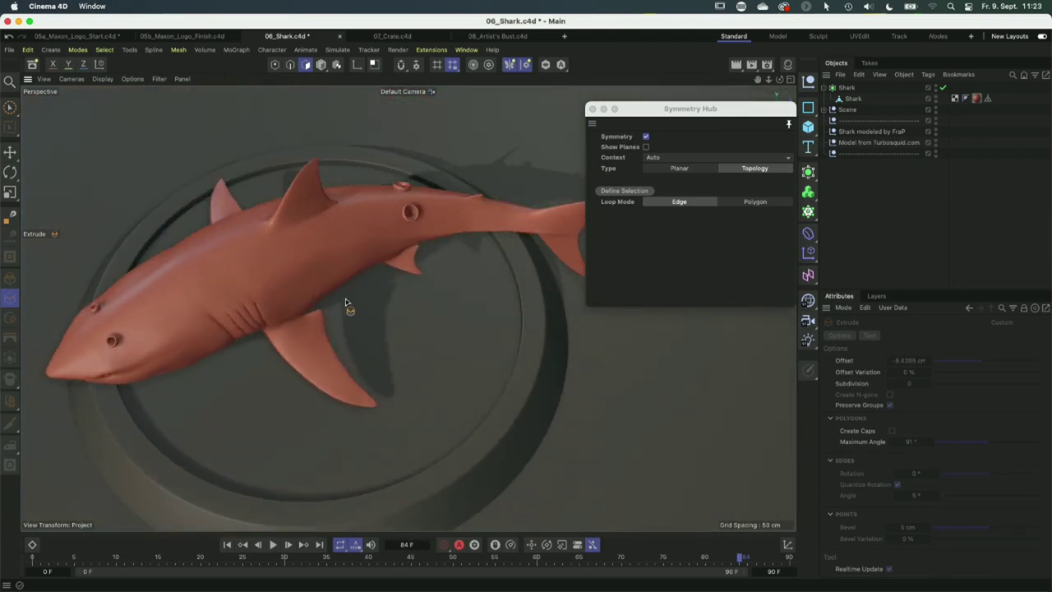
pyautogui.keyDown('alt'); pyautogui.moveTo(249, 251); pyautogui.dragTo(304, 213); pyautogui.keyUp('alt')
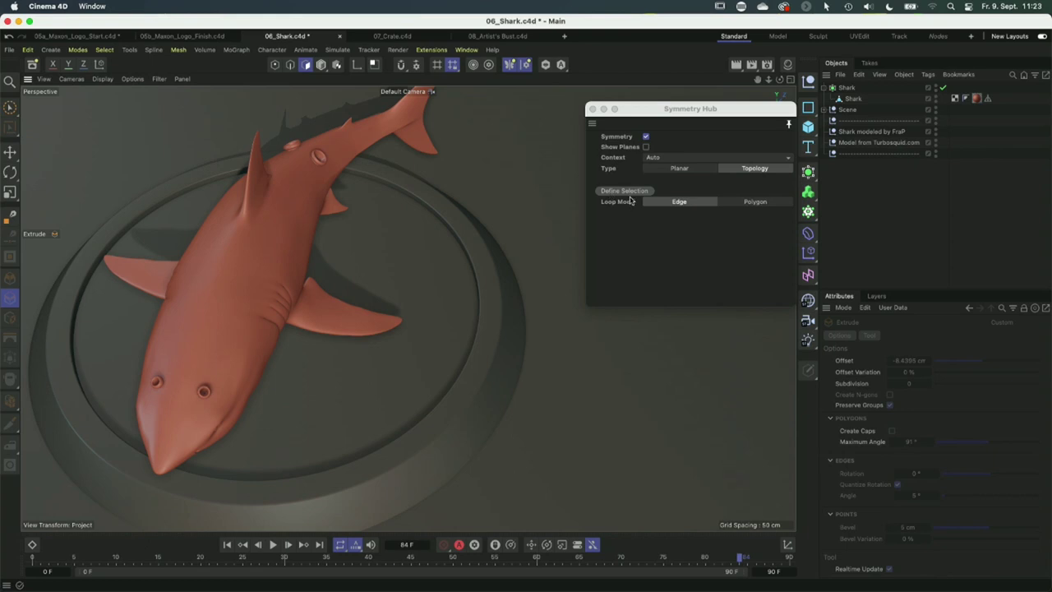
# Disable the subdivision on the Shark mesh and define a vertical edge loop around the body behind the gills as topology symmetry.
pyautogui.click(333, 255)
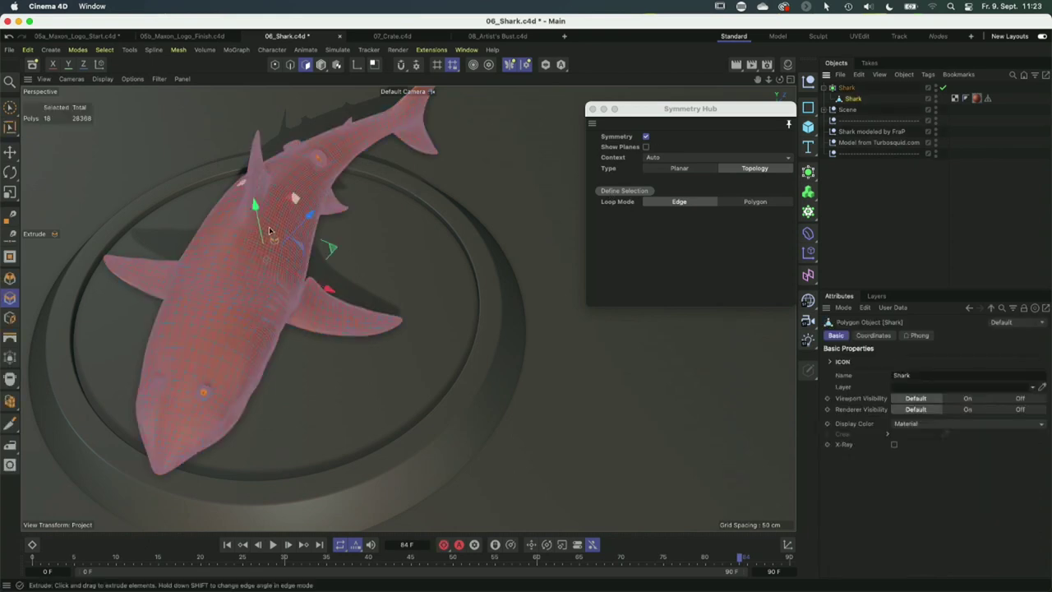
pyautogui.press('q')
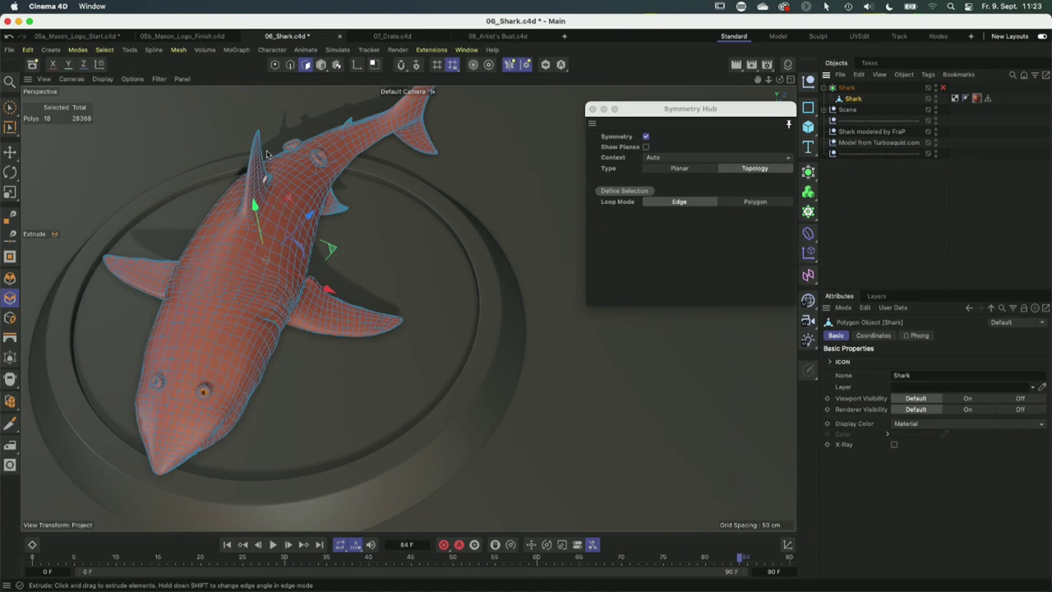
pyautogui.click(289, 64)
pyautogui.keyDown('alt'); pyautogui.moveTo(279, 247); pyautogui.dragTo(293, 349); pyautogui.keyUp('alt')
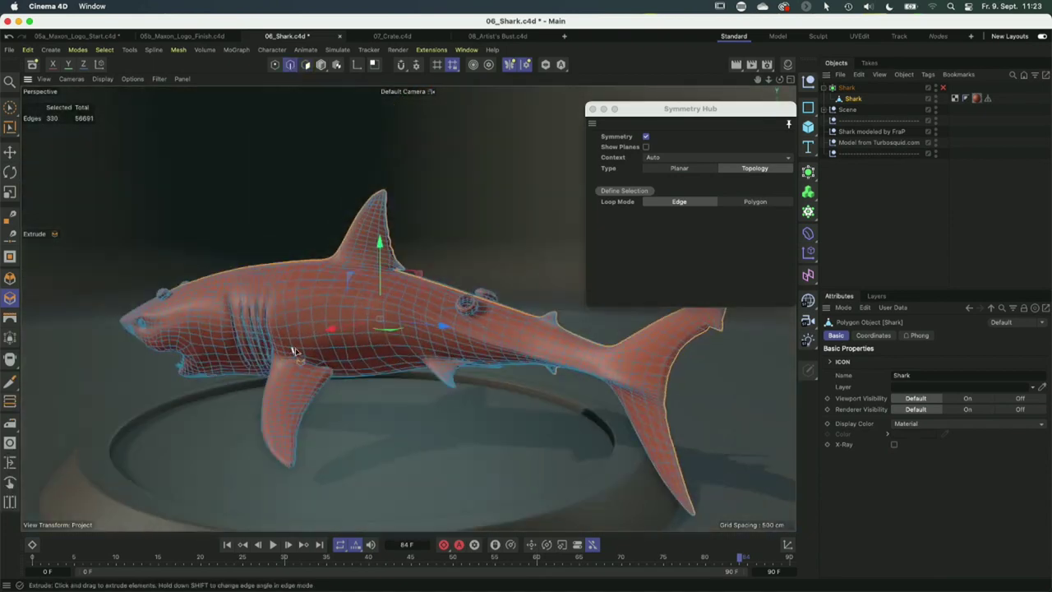
pyautogui.scroll(5, 293, 349)
pyautogui.keyDown('alt'); pyautogui.moveTo(352, 302); pyautogui.dragTo(349, 293); pyautogui.keyUp('alt')
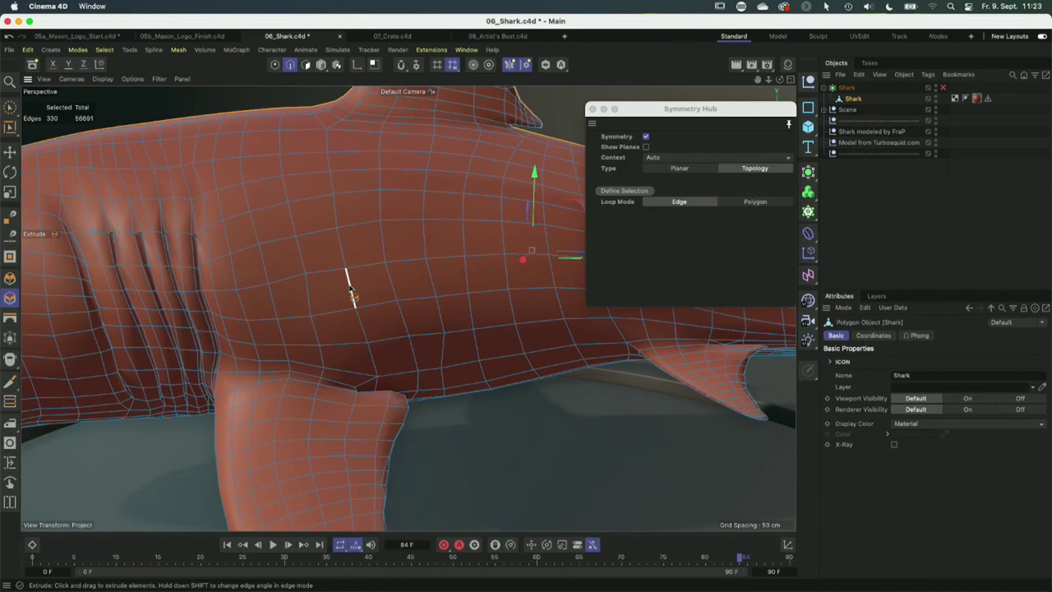
pyautogui.press('e')
pyautogui.click(383, 304)
pyautogui.click(626, 190)
# Brush-select polygon patches on the shark's flank in polygon mode to test symmetry across the vertical loop.
pyautogui.click(306, 65)
pyautogui.click(413, 279)
pyautogui.moveTo(412, 279)
pyautogui.mouseDown()
pyautogui.moveTo(412, 325)
pyautogui.moveTo(468, 313)
pyautogui.moveTo(447, 235)
pyautogui.moveTo(466, 211)
pyautogui.moveTo(487, 227)
pyautogui.moveTo(483, 261)
pyautogui.moveTo(447, 266)
pyautogui.moveTo(534, 243)
pyautogui.moveTo(512, 215)
pyautogui.mouseUp()
pyautogui.press('9')
pyautogui.moveTo(449, 197)
pyautogui.mouseDown()
pyautogui.moveTo(478, 176)
pyautogui.moveTo(508, 173)
pyautogui.moveTo(567, 204)
pyautogui.moveTo(575, 230)
pyautogui.mouseUp()
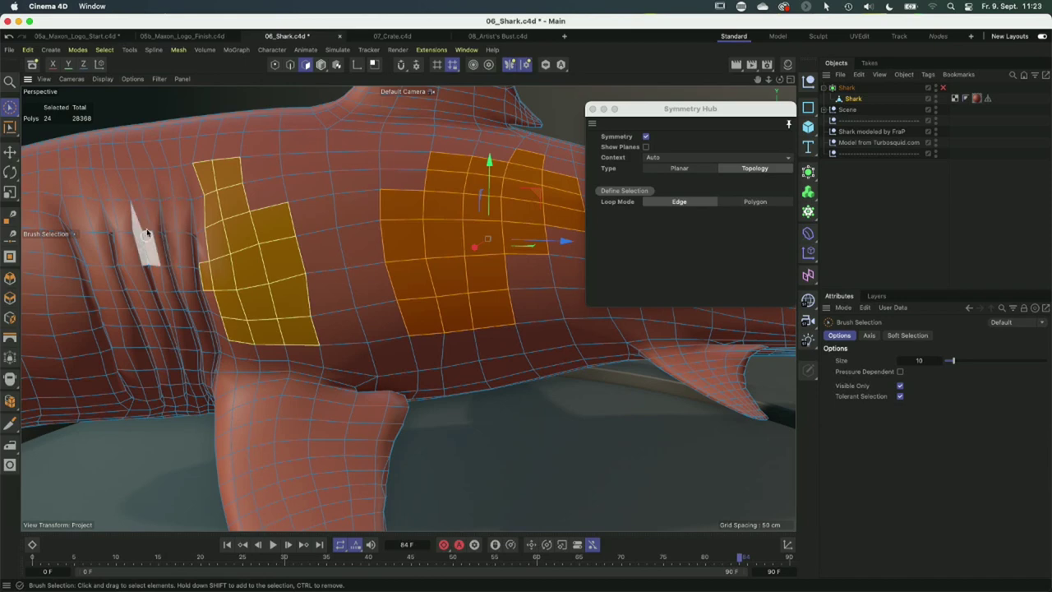
pyautogui.keyDown('alt'); pyautogui.moveTo(362, 291); pyautogui.dragTo(328, 300); pyautogui.keyUp('alt')
pyautogui.scroll(-5, 327, 300)
pyautogui.moveTo(427, 306)
pyautogui.mouseDown()
pyautogui.moveTo(411, 300)
pyautogui.moveTo(395, 264)
pyautogui.moveTo(433, 277)
pyautogui.mouseUp()
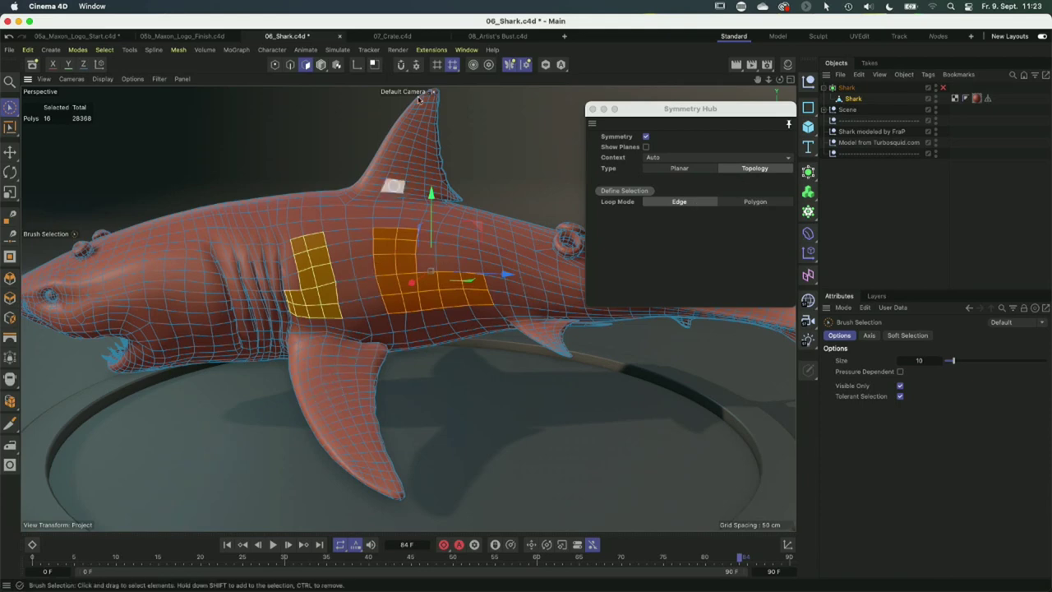
# Define topology symmetry from two adjacent polygons on the pectoral fin in Edge loop mode and test it by brush-selecting nearby polygons.
pyautogui.keyDown('alt'); pyautogui.moveTo(294, 376); pyautogui.dragTo(309, 378); pyautogui.keyUp('alt')
pyautogui.scroll(10, 309, 378)
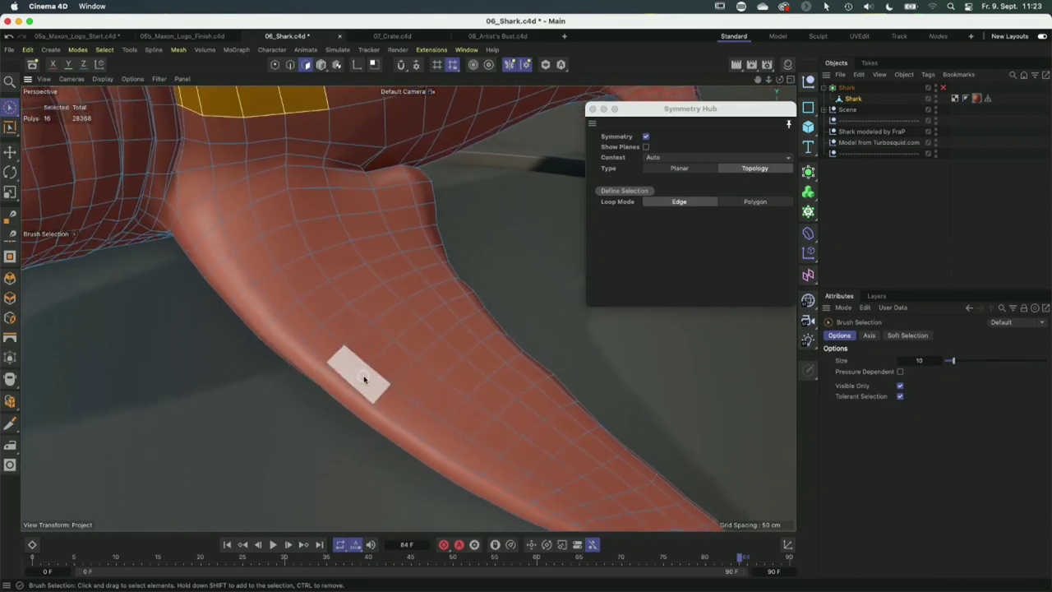
pyautogui.moveTo(355, 371); pyautogui.dragTo(358, 372)
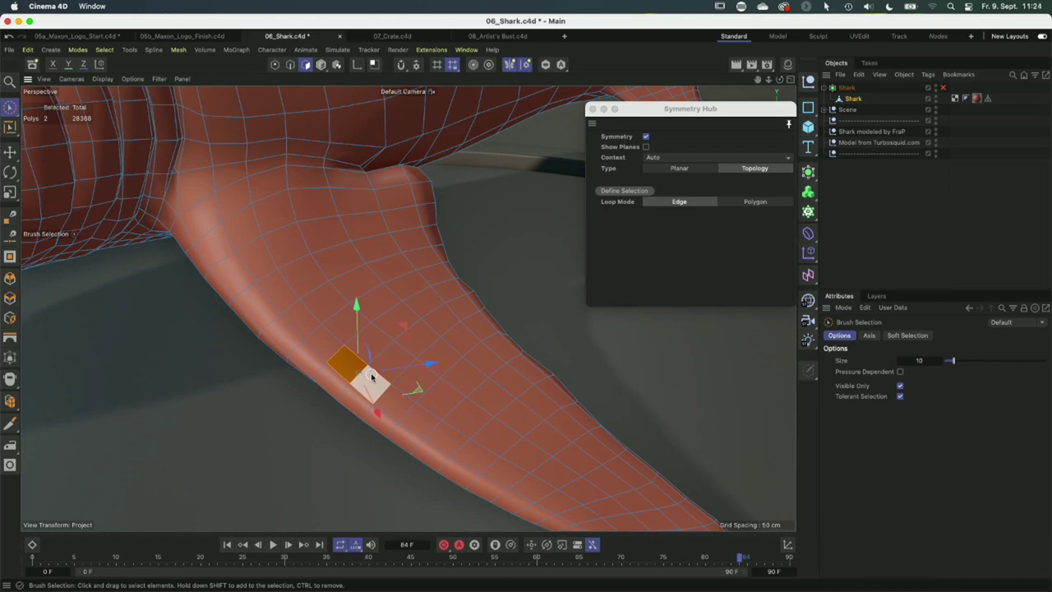
pyautogui.click(624, 192)
pyautogui.click(309, 271)
pyautogui.moveTo(310, 270)
pyautogui.mouseDown()
pyautogui.moveTo(368, 329)
pyautogui.moveTo(427, 364)
pyautogui.moveTo(460, 417)
pyautogui.mouseUp()
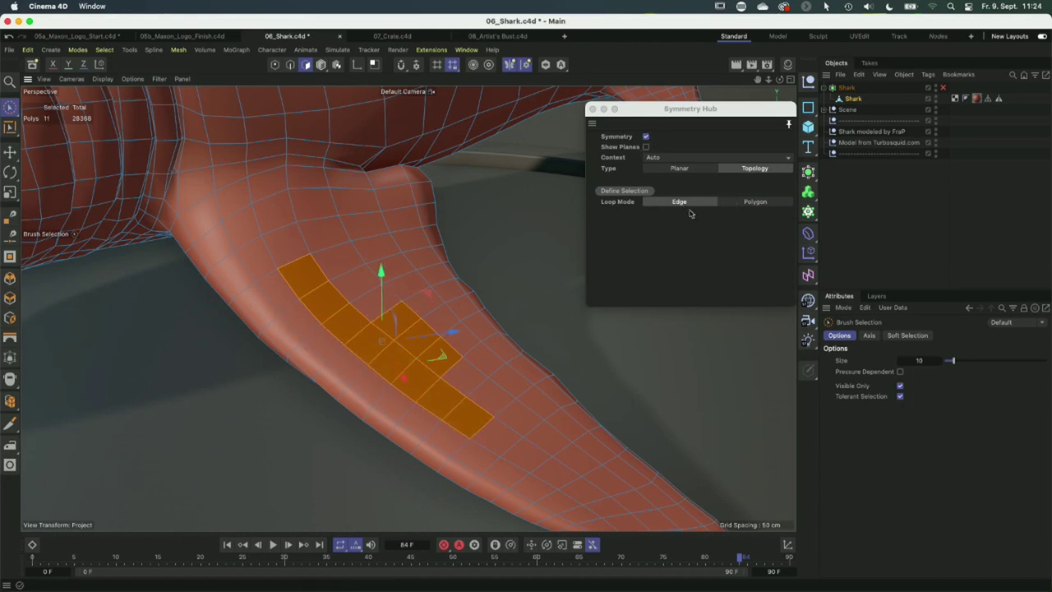
# Reselect the two adjacent fin polygons, set Loop Mode to Polygon, and define them as the symmetry selection.
pyautogui.click(294, 325)
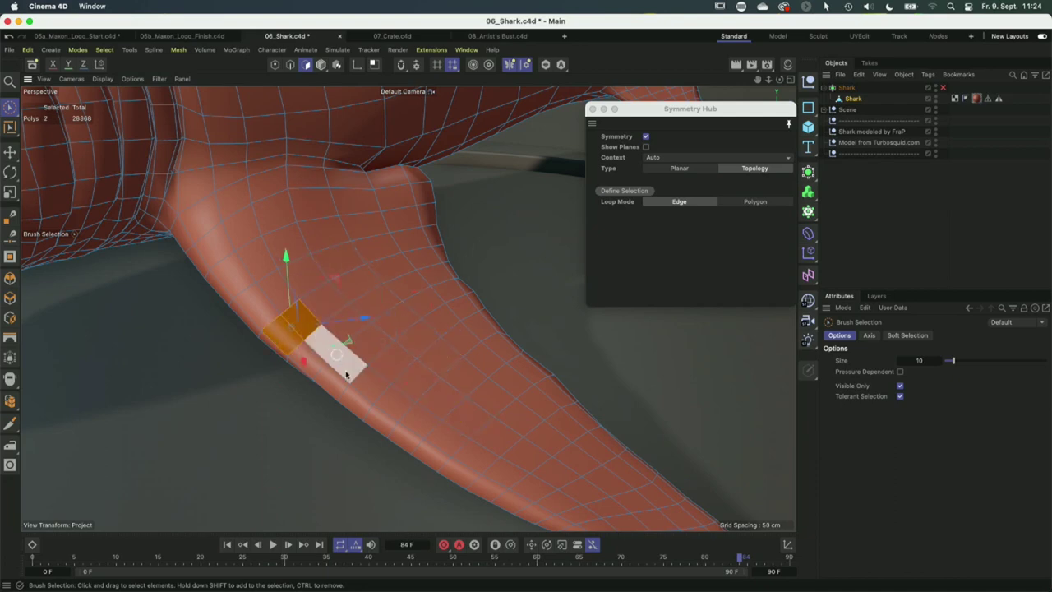
pyautogui.click(362, 374)
pyautogui.click(756, 203)
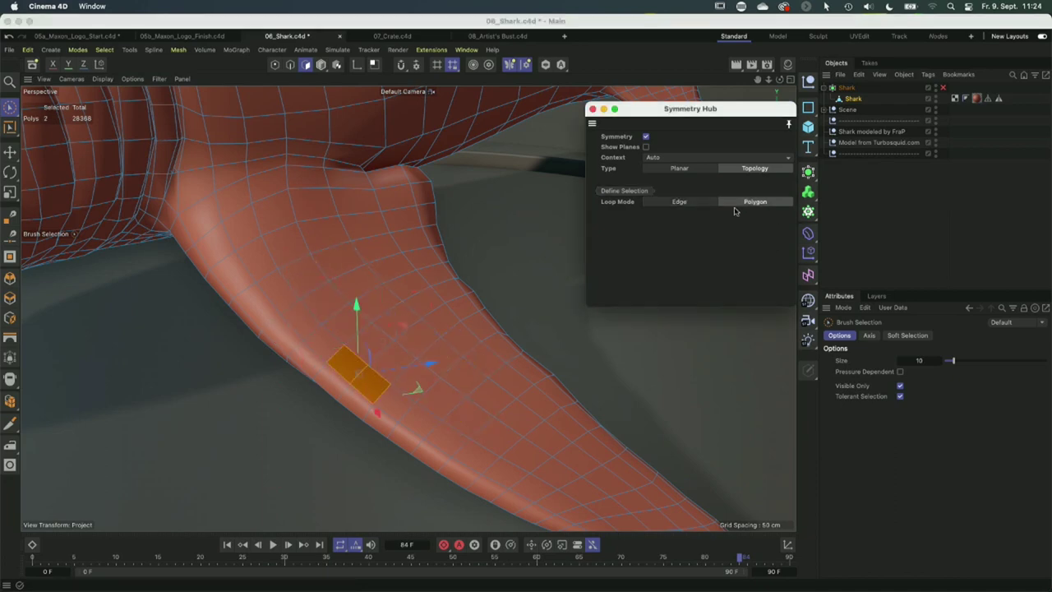
pyautogui.click(624, 191)
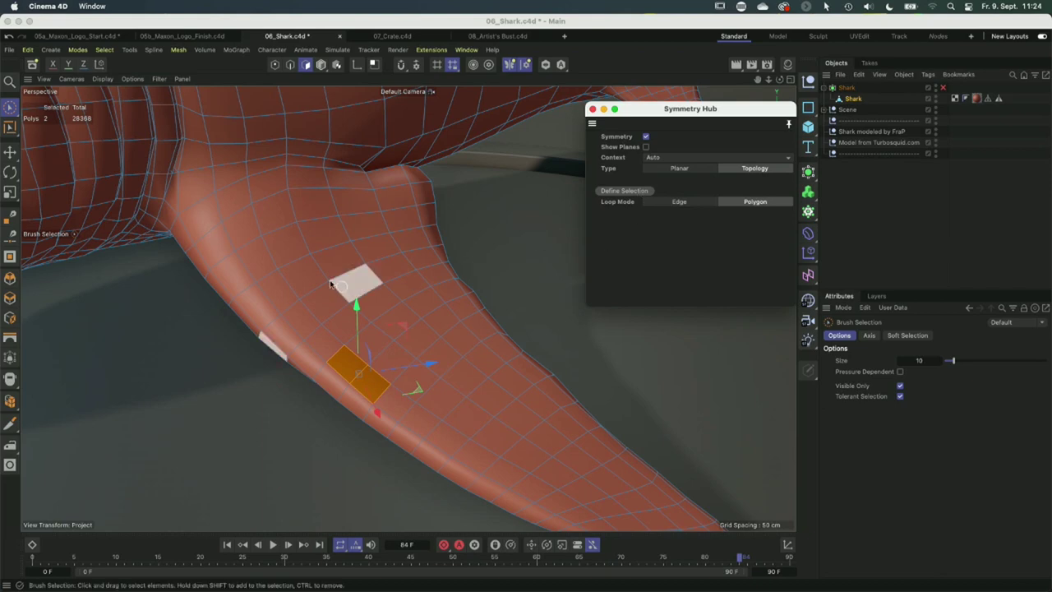
# Brush-select a C-shaped strip of polygons on the pectoral fin, using the polygon-loop topology symmetry.
pyautogui.moveTo(302, 271)
pyautogui.mouseDown()
pyautogui.moveTo(458, 404)
pyautogui.moveTo(481, 376)
pyautogui.mouseUp()
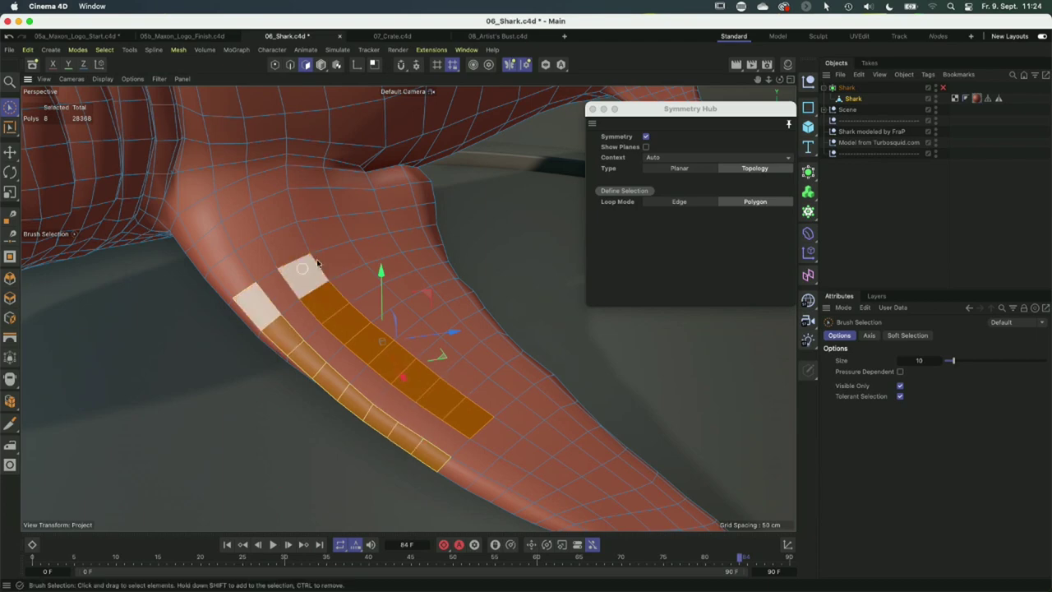
pyautogui.moveTo(340, 255); pyautogui.dragTo(379, 247)
pyautogui.click(496, 396)
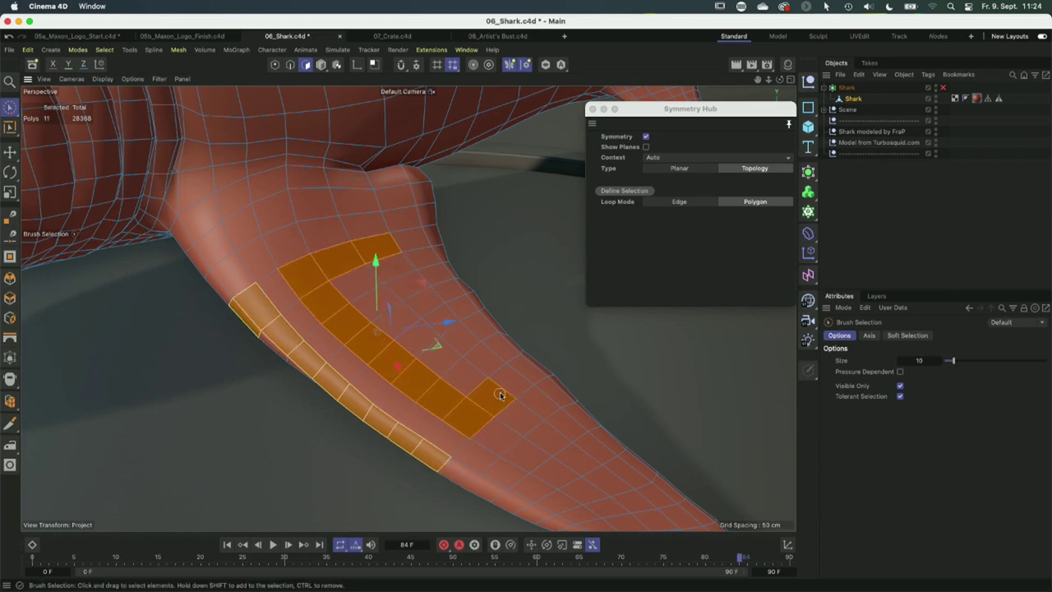
pyautogui.moveTo(450, 324)
pyautogui.keyDown('alt'); pyautogui.mouseDown()
pyautogui.moveTo(493, 225)
pyautogui.moveTo(427, 271)
pyautogui.moveTo(395, 313)
pyautogui.mouseUp(); pyautogui.keyUp('alt')
pyautogui.moveTo(247, 386)
pyautogui.mouseDown()
pyautogui.moveTo(427, 329)
pyautogui.moveTo(458, 378)
pyautogui.moveTo(382, 389)
pyautogui.mouseUp()
# Inset and extrude the selected fin polygons outward by about 1.2 cm, and return to model mode.
pyautogui.press('m')
pyautogui.press('w')
pyautogui.moveTo(481, 366); pyautogui.dragTo(448, 365)
pyautogui.press('d')
pyautogui.moveTo(434, 403); pyautogui.dragTo(529, 371)
pyautogui.press('Return')
pyautogui.moveTo(410, 335)
pyautogui.keyDown('alt'); pyautogui.mouseDown()
pyautogui.moveTo(287, 376)
pyautogui.moveTo(355, 366)
pyautogui.moveTo(421, 313)
pyautogui.moveTo(411, 332)
pyautogui.mouseUp(); pyautogui.keyUp('alt')
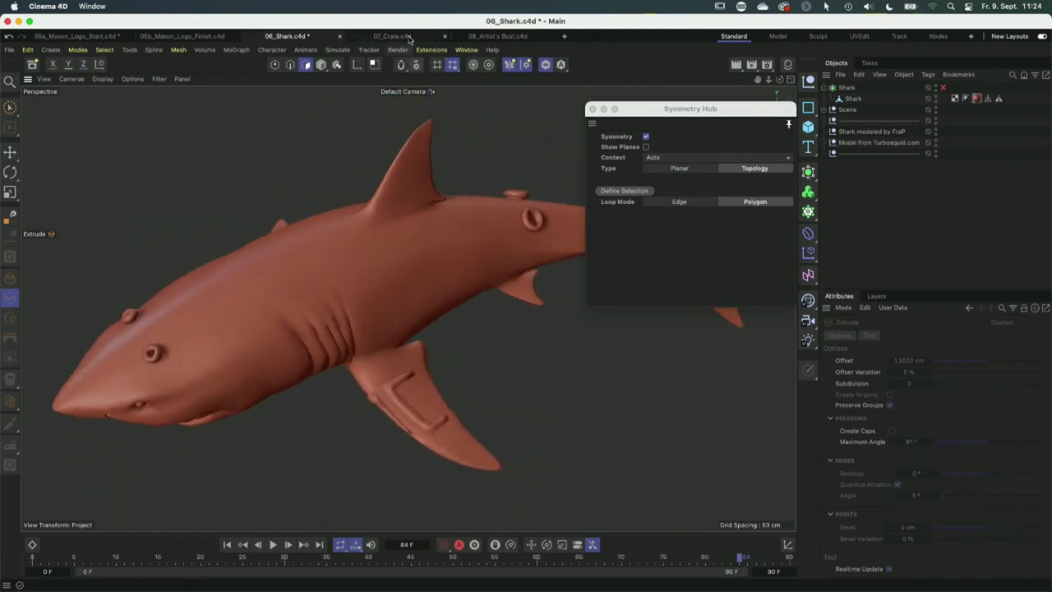
# Switch to the 07_Crate.c4d document and close the Symmetry Hub window.
pyautogui.click(409, 36)
pyautogui.moveTo(592, 123); pyautogui.dragTo(586, 114)
pyautogui.click(574, 107)
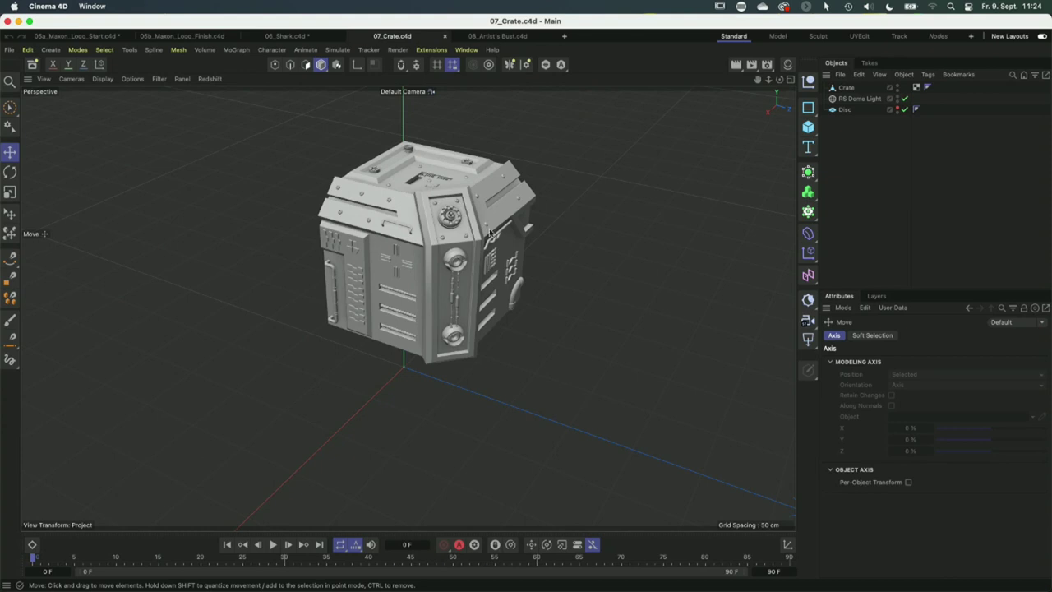
# Select the Crate object in polygon mode and open the Symmetry Hub beside it.
pyautogui.keyDown('alt'); pyautogui.moveTo(418, 282); pyautogui.dragTo(561, 228); pyautogui.keyUp('alt')
pyautogui.click(842, 88)
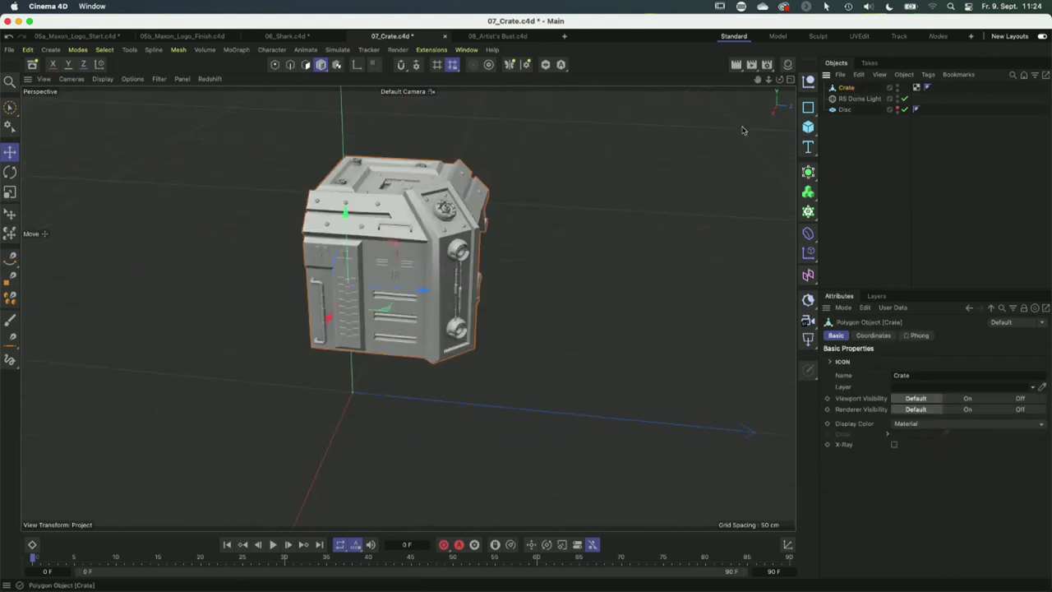
pyautogui.press('Return')
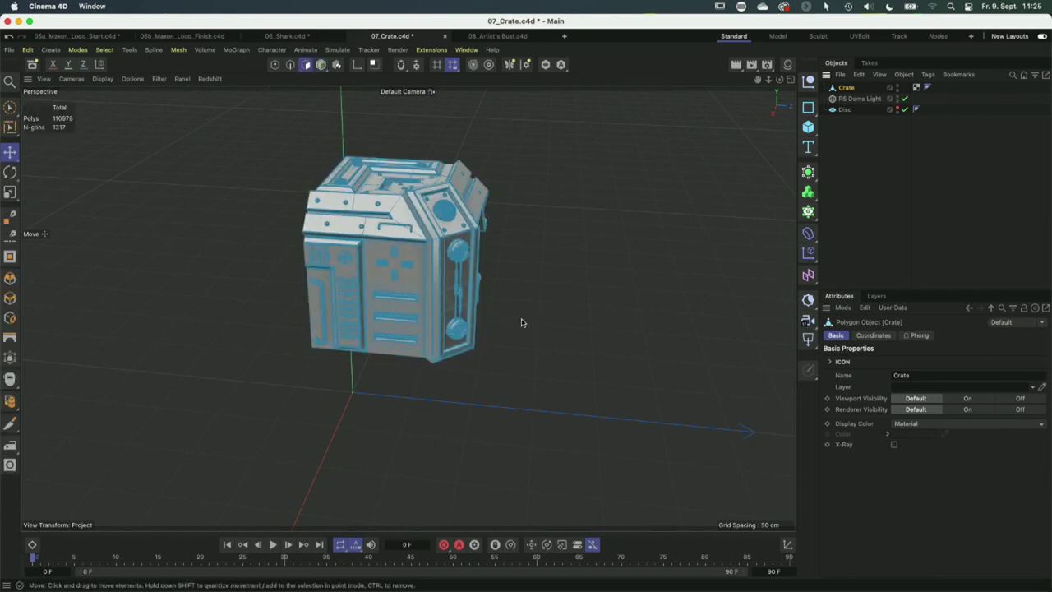
pyautogui.click(524, 68)
pyautogui.moveTo(579, 85); pyautogui.dragTo(783, 86)
pyautogui.keyDown('alt'); pyautogui.moveTo(369, 258); pyautogui.dragTo(470, 263); pyautogui.keyUp('alt')
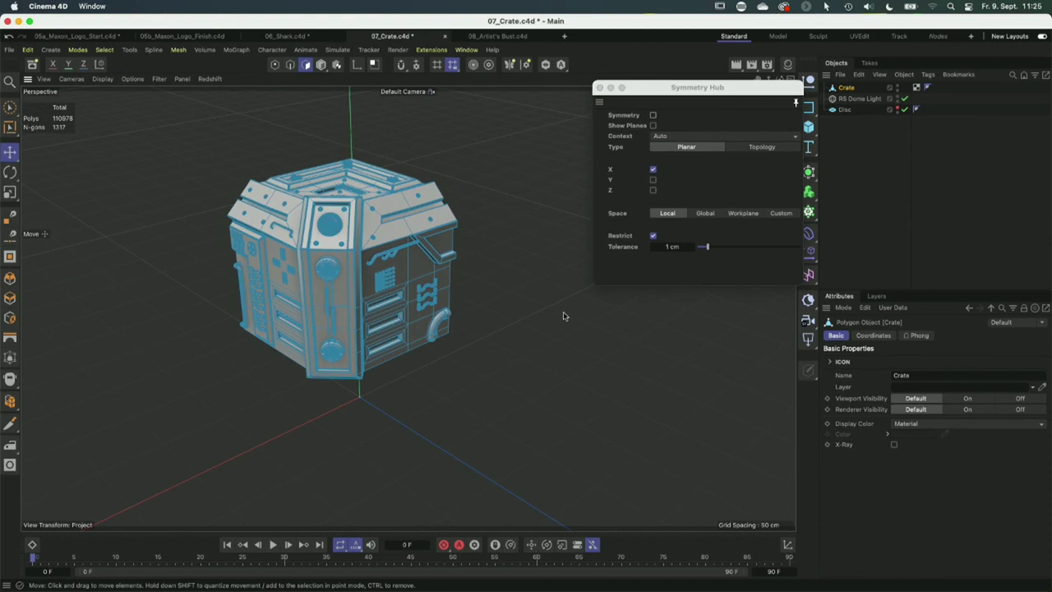
# Try Symmetrize on the crate across X with Link With Hub, direction + to - and Weld Seam enabled, and undo it.
pyautogui.click(179, 49)
pyautogui.moveTo(217, 191)
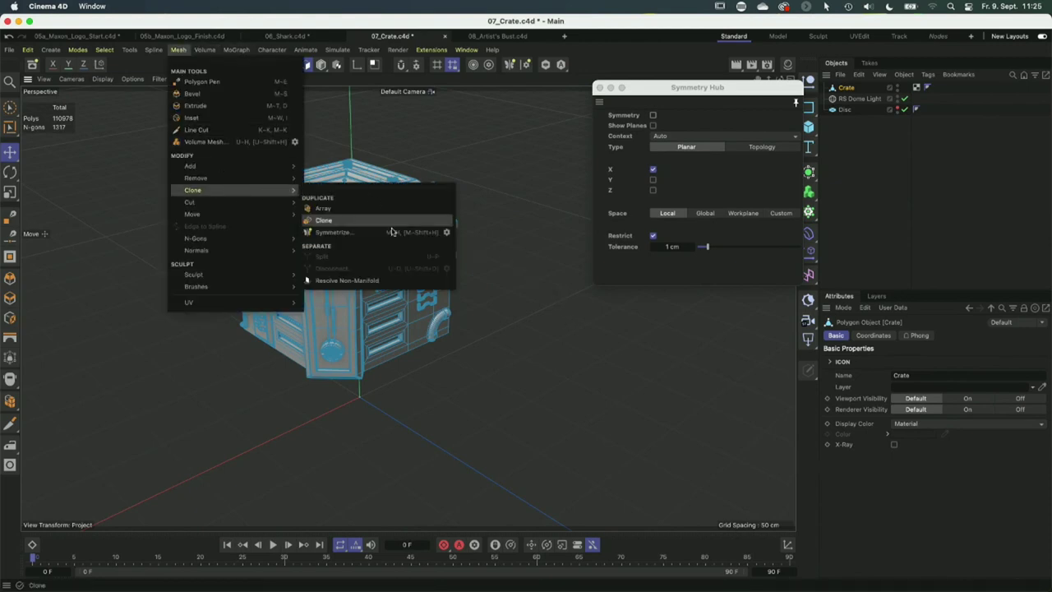
pyautogui.click(446, 232)
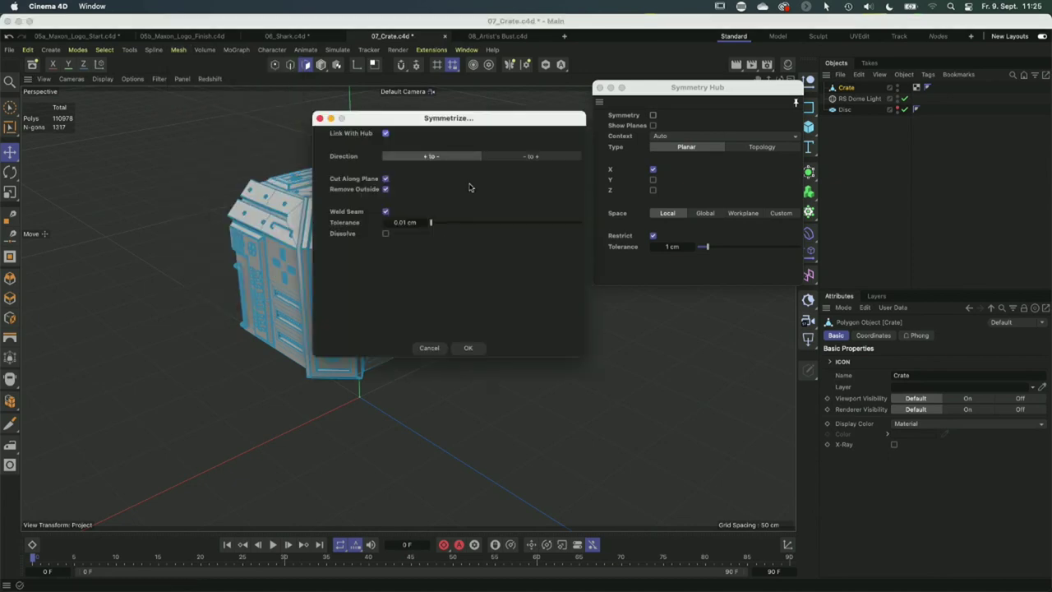
pyautogui.moveTo(487, 123); pyautogui.dragTo(500, 237)
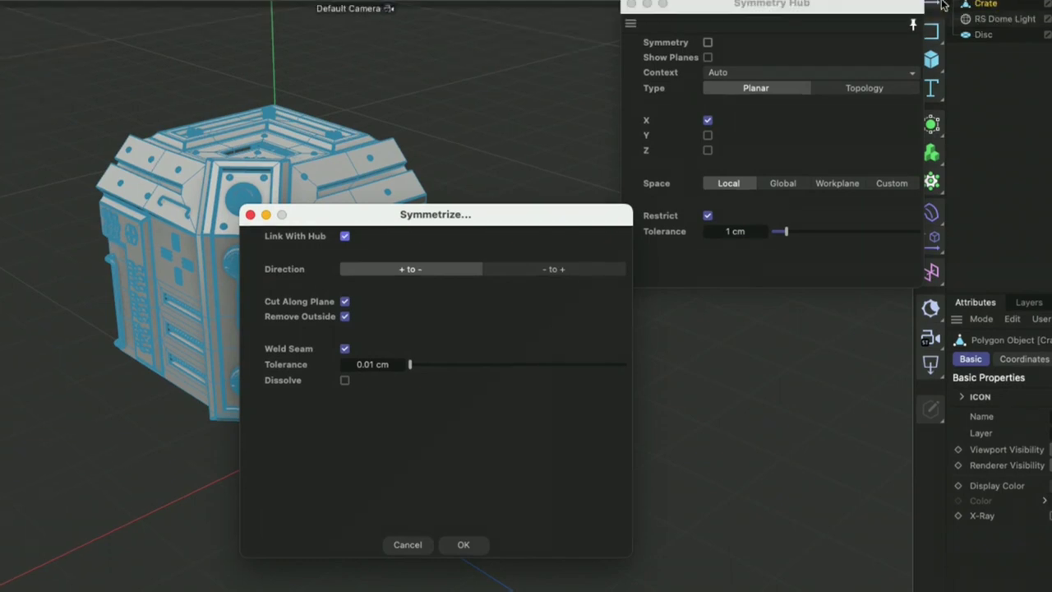
pyautogui.click(344, 243)
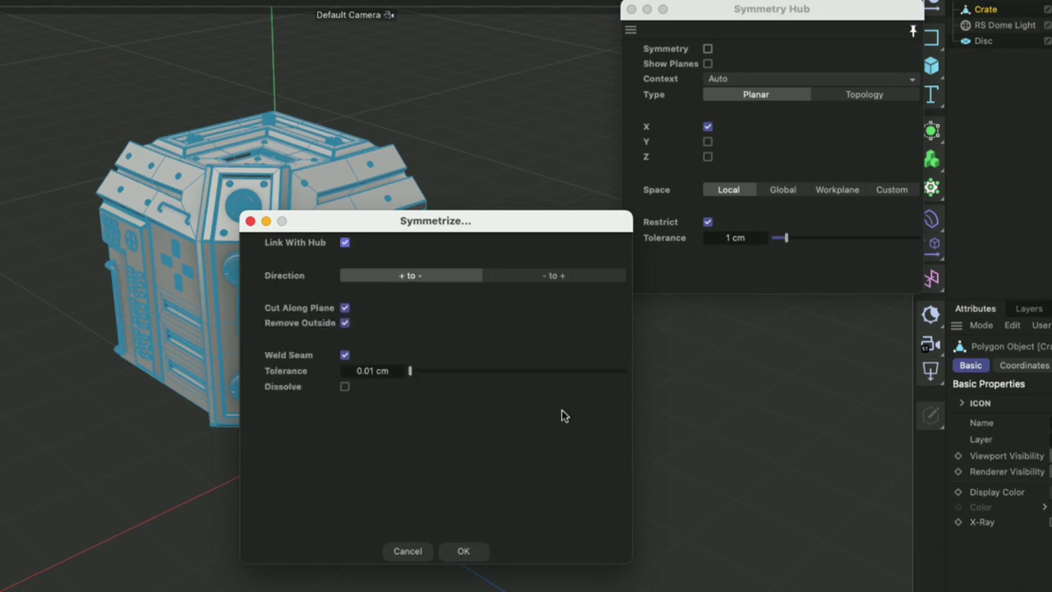
pyautogui.click(464, 551)
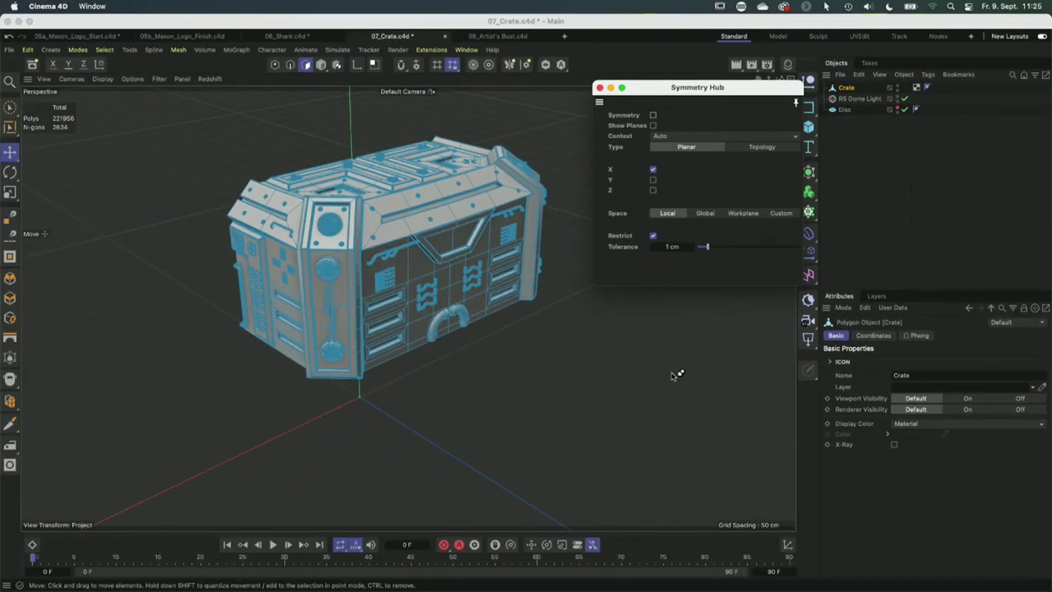
pyautogui.press('super+z')
# Enable the Y and Z symmetry axes alongside X and symmetrize the crate mesh across all three.
pyautogui.click(653, 179)
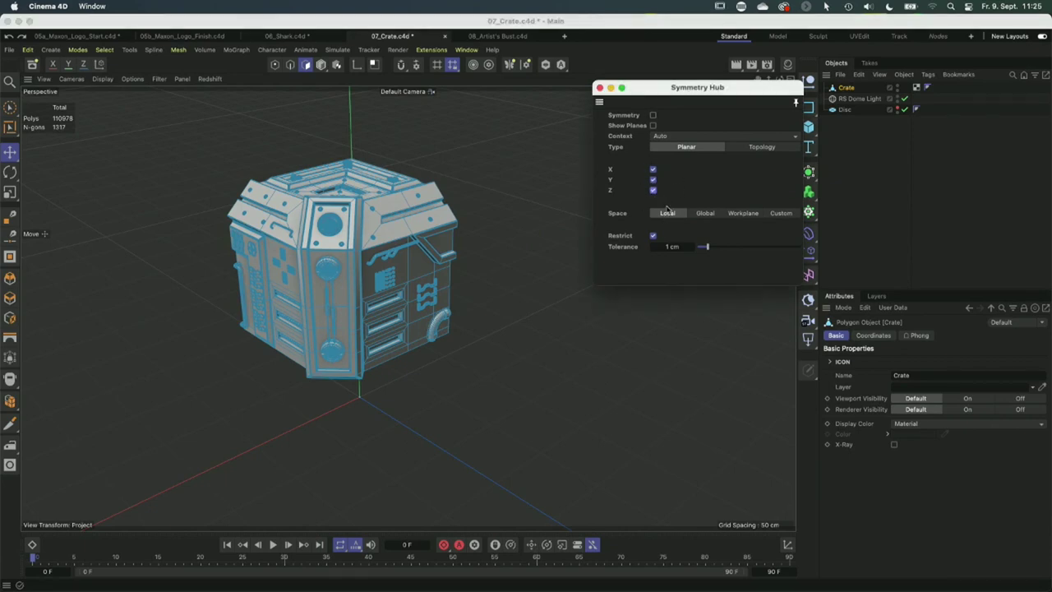
pyautogui.click(178, 49)
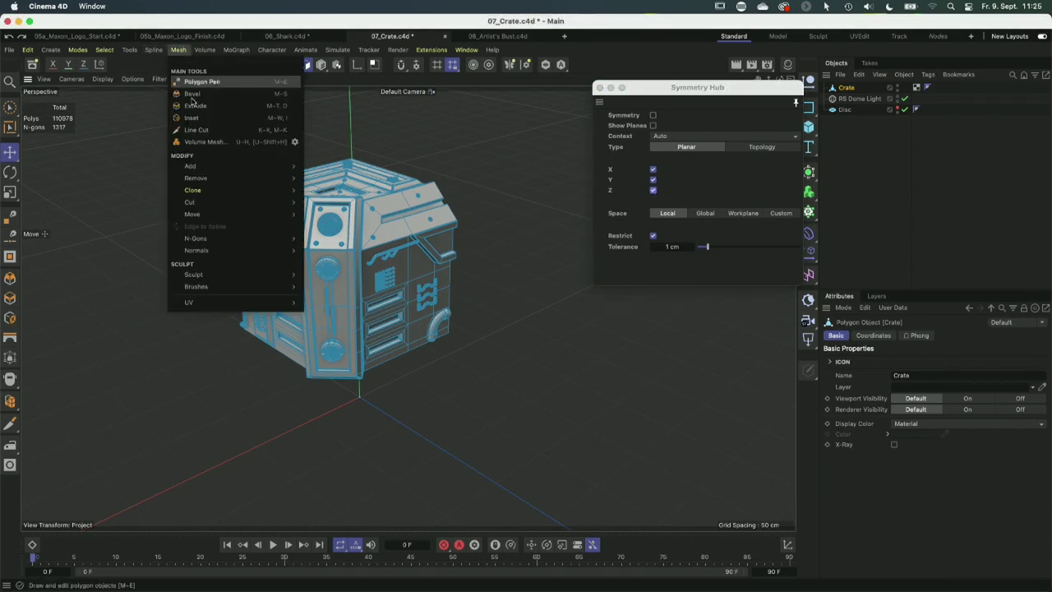
pyautogui.moveTo(191, 191)
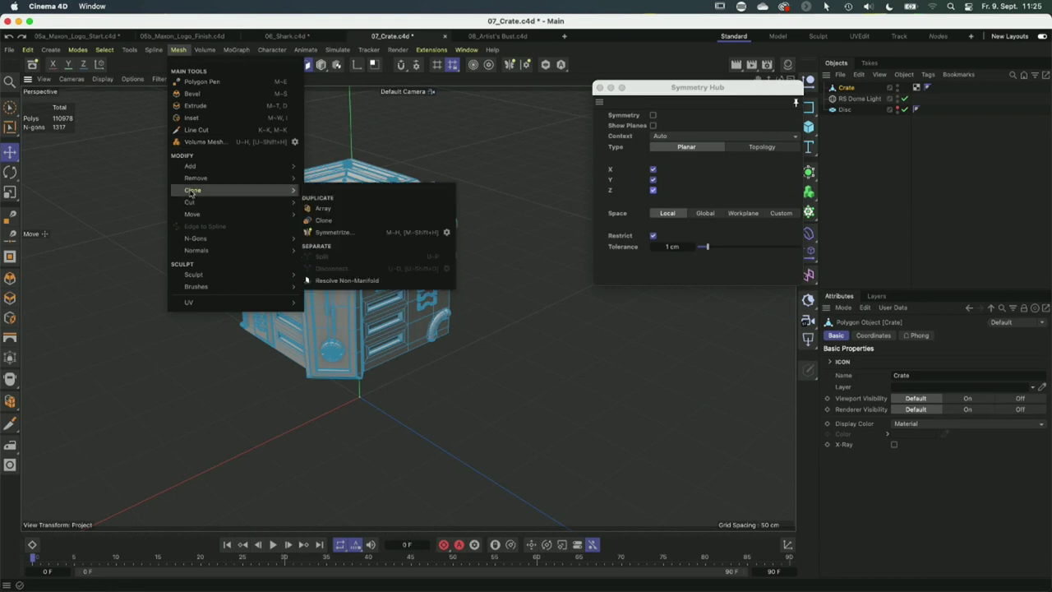
pyautogui.click(357, 232)
pyautogui.keyDown('alt'); pyautogui.moveTo(311, 304); pyautogui.dragTo(454, 273); pyautogui.keyUp('alt')
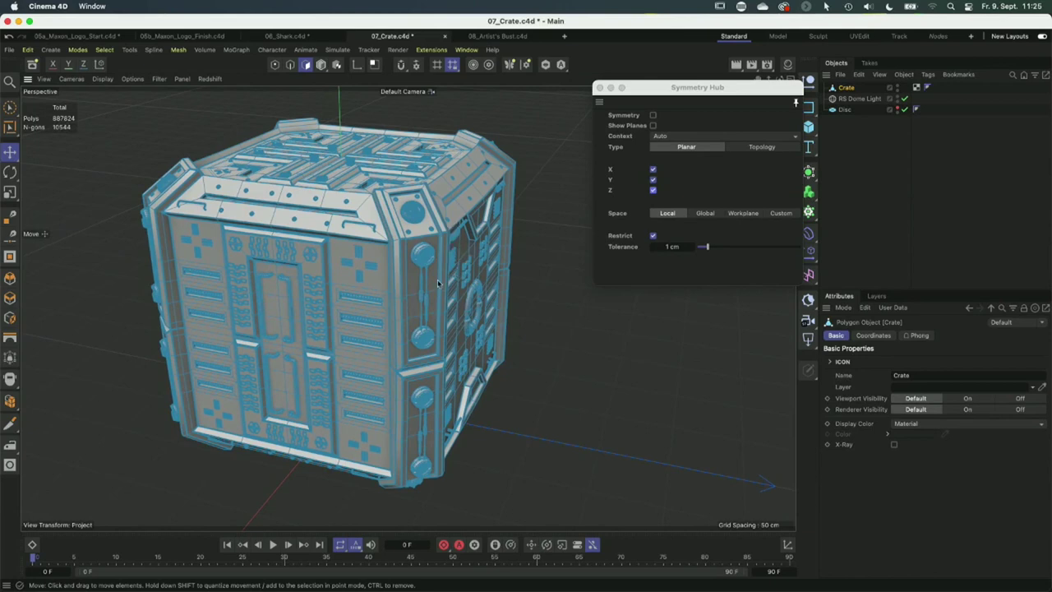
pyautogui.scroll(-3, 447, 287)
pyautogui.scroll(3, 436, 303)
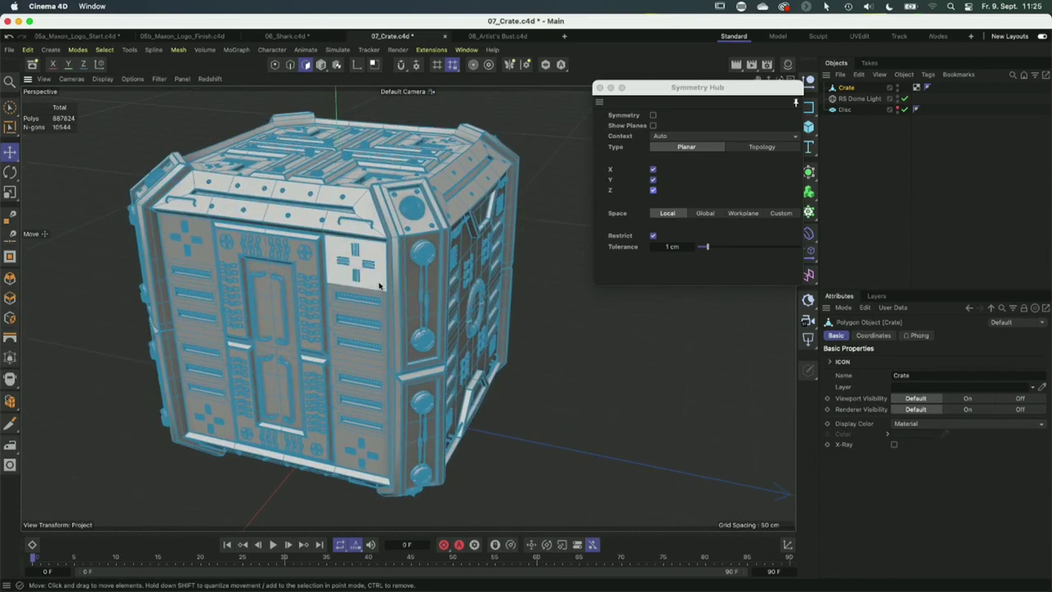
# Brush-select polygon patches on the symmetrized crate's front panel, door, top edge and side face.
pyautogui.press('9')
pyautogui.moveTo(373, 284); pyautogui.dragTo(366, 297)
pyautogui.keyDown('shift'); pyautogui.moveTo(280, 284); pyautogui.dragTo(290, 317); pyautogui.keyUp('shift')
pyautogui.moveTo(354, 200)
pyautogui.keyDown('shift'); pyautogui.mouseDown()
pyautogui.moveTo(345, 205)
pyautogui.moveTo(361, 177)
pyautogui.mouseUp(); pyautogui.keyUp('shift')
pyautogui.keyDown('shift'); pyautogui.moveTo(460, 258); pyautogui.dragTo(462, 297); pyautogui.keyUp('shift')
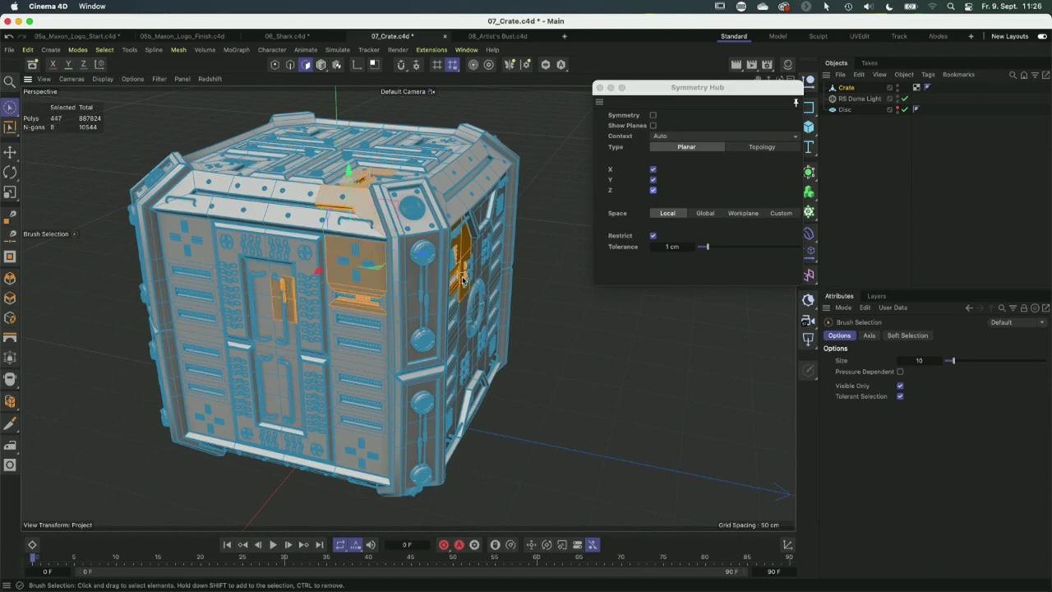
# Symmetrize the crate's polygon selection across X, Y and Z using the Mirror (Add) selection mode.
pyautogui.click(104, 49)
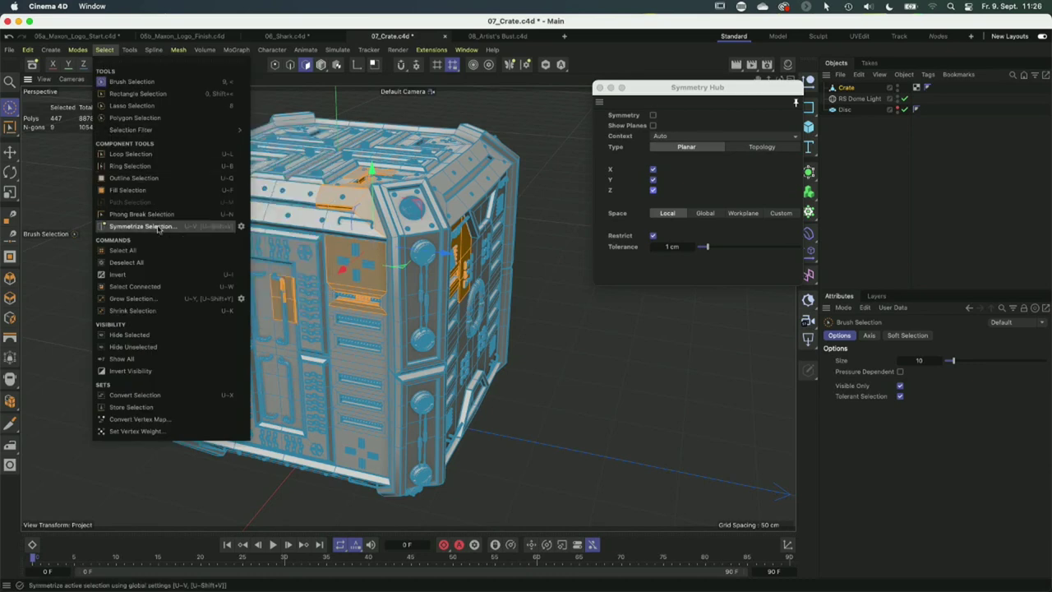
pyautogui.click(240, 231)
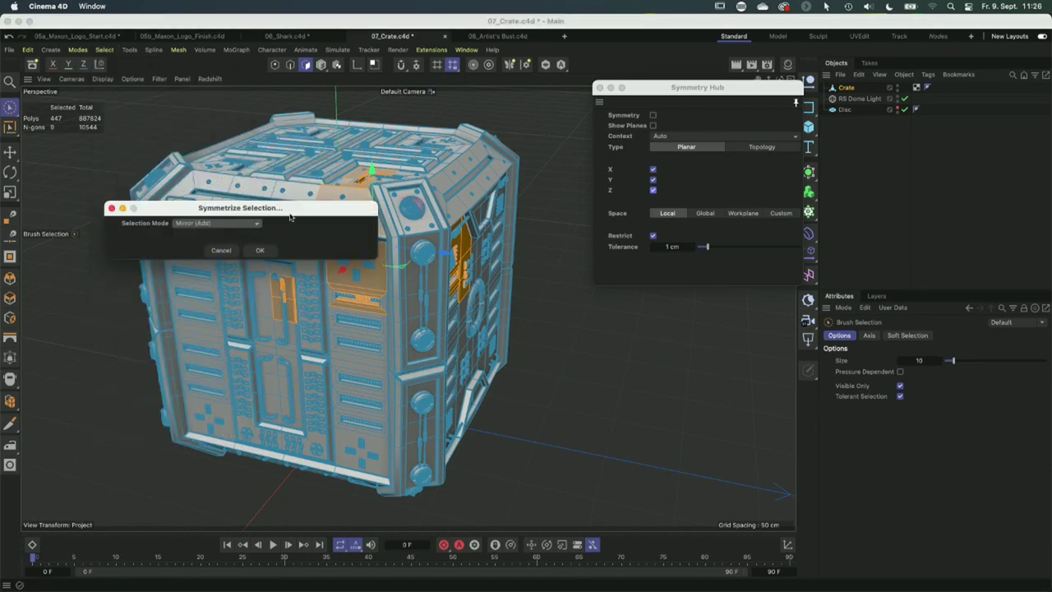
pyautogui.click(237, 231)
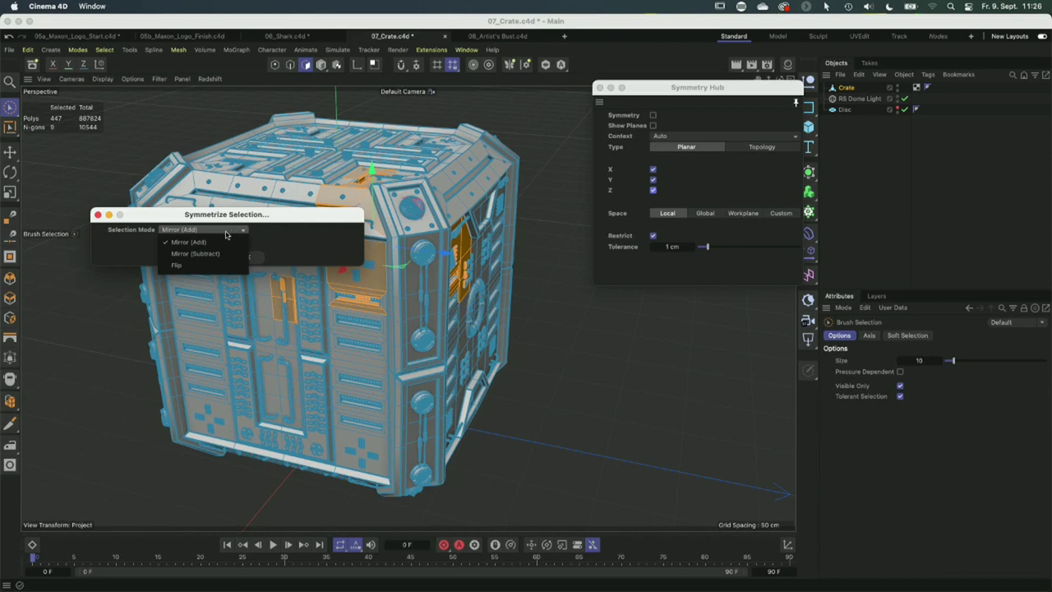
pyautogui.click(289, 245)
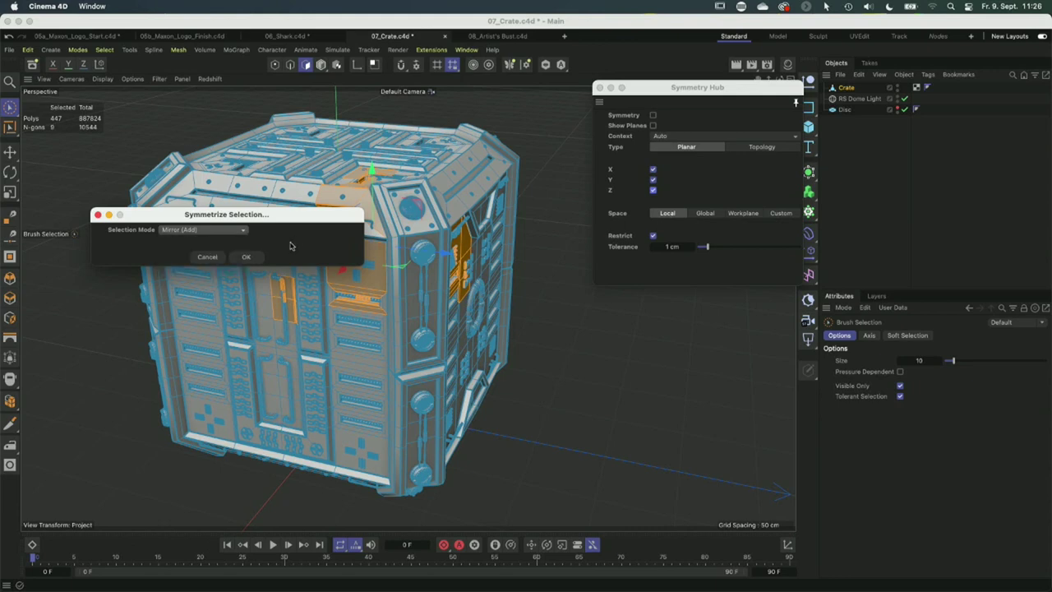
pyautogui.click(249, 257)
pyautogui.moveTo(345, 288)
pyautogui.keyDown('alt'); pyautogui.mouseDown()
pyautogui.moveTo(332, 273)
pyautogui.moveTo(362, 279)
pyautogui.moveTo(312, 263)
pyautogui.moveTo(401, 235)
pyautogui.mouseUp(); pyautogui.keyUp('alt')
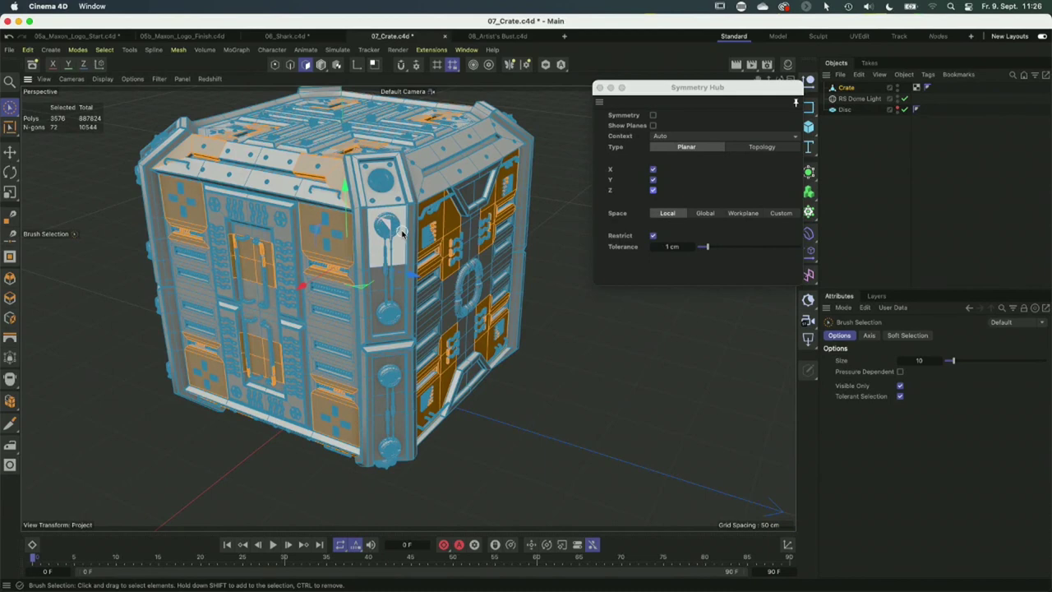
# Switch to the 08_Artist's Bust.c4d document and examine the Symmetry Hub's Context options, keeping Auto.
pyautogui.click(509, 38)
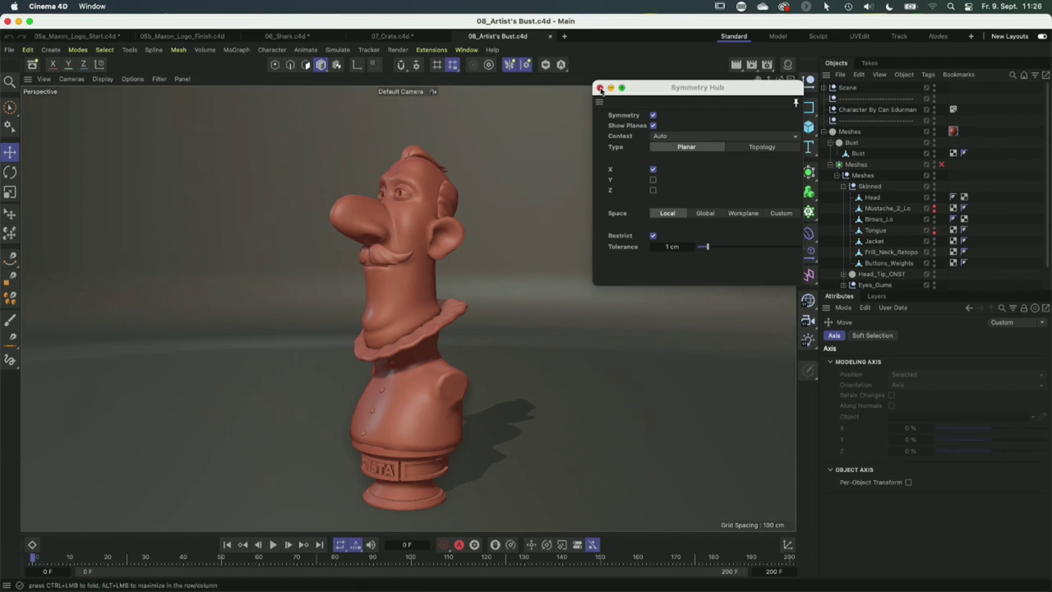
pyautogui.keyDown('alt'); pyautogui.moveTo(382, 229); pyautogui.dragTo(412, 235); pyautogui.keyUp('alt')
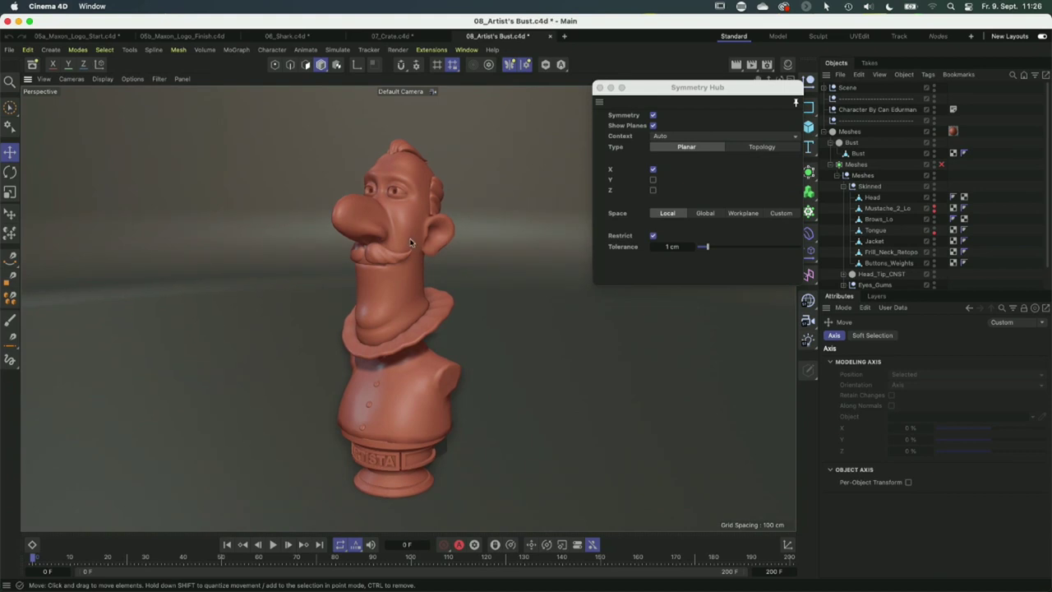
pyautogui.click(670, 137)
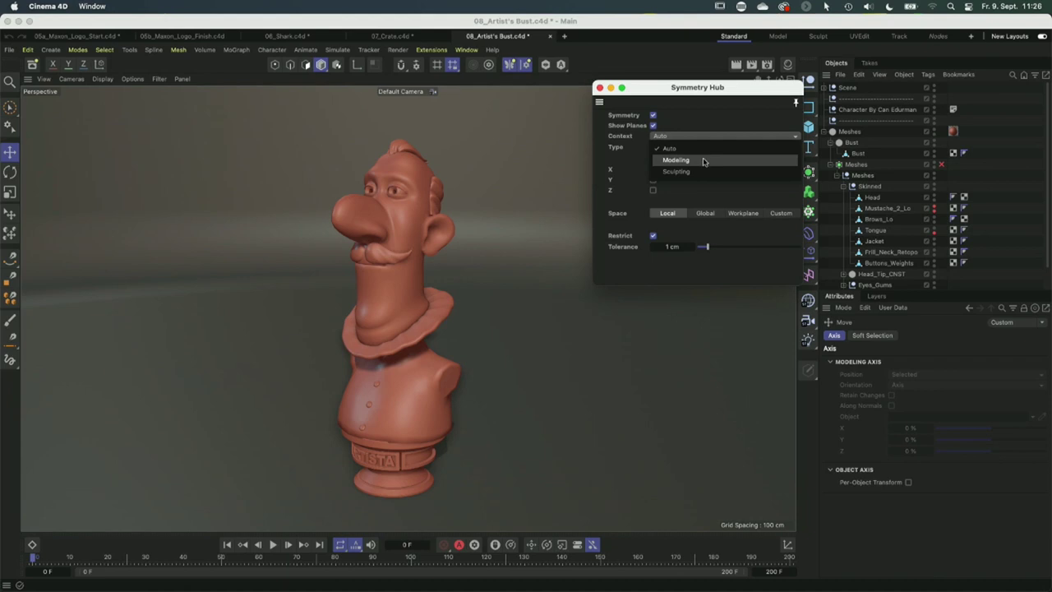
pyautogui.click(706, 119)
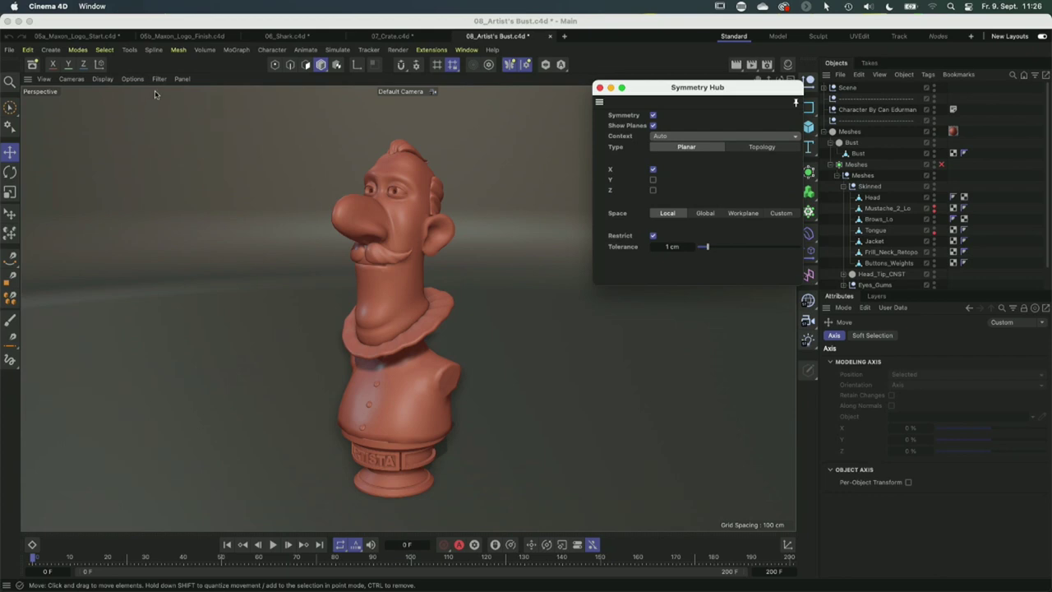
# Select the Head object, view its X symmetry plane in polygon mode, and return to model mode.
pyautogui.click(872, 198)
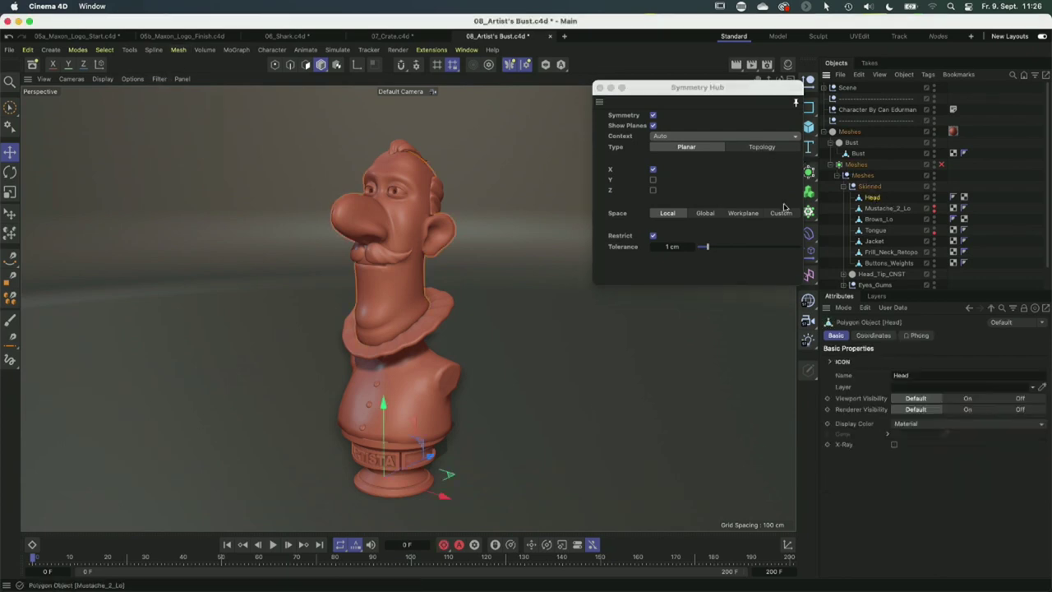
pyautogui.click(306, 64)
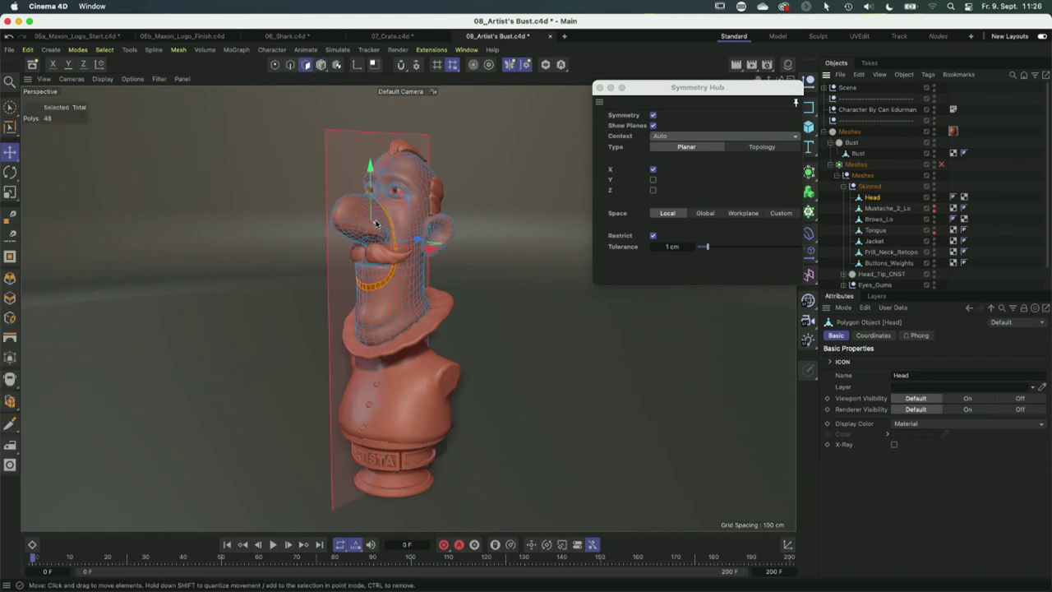
pyautogui.click(320, 64)
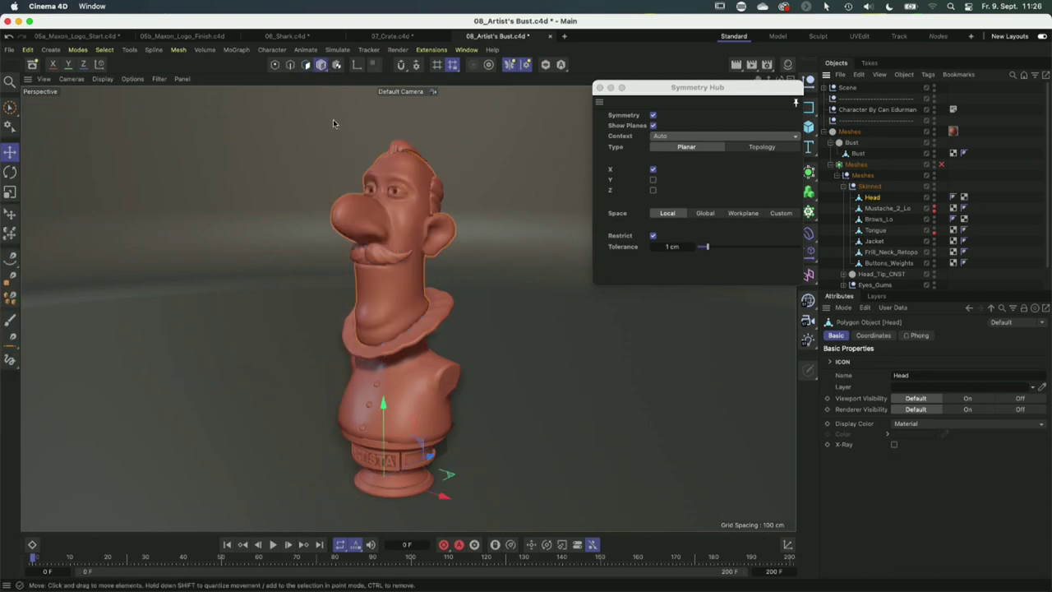
# Activate the Draw sculpting brush for the Head mesh and move the Symmetry Hub clear of the face.
pyautogui.click(175, 52)
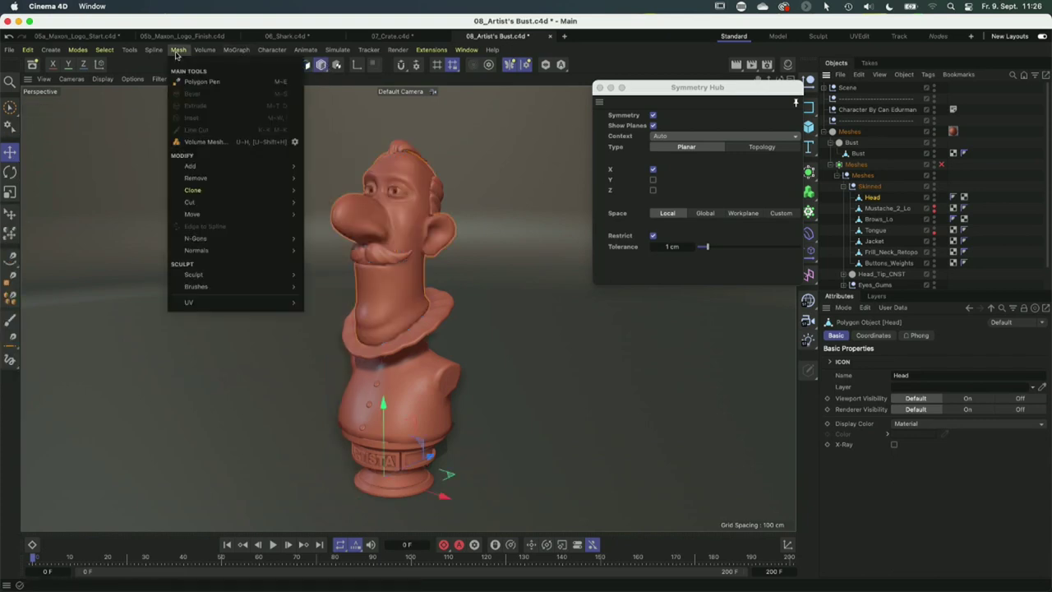
pyautogui.moveTo(206, 276)
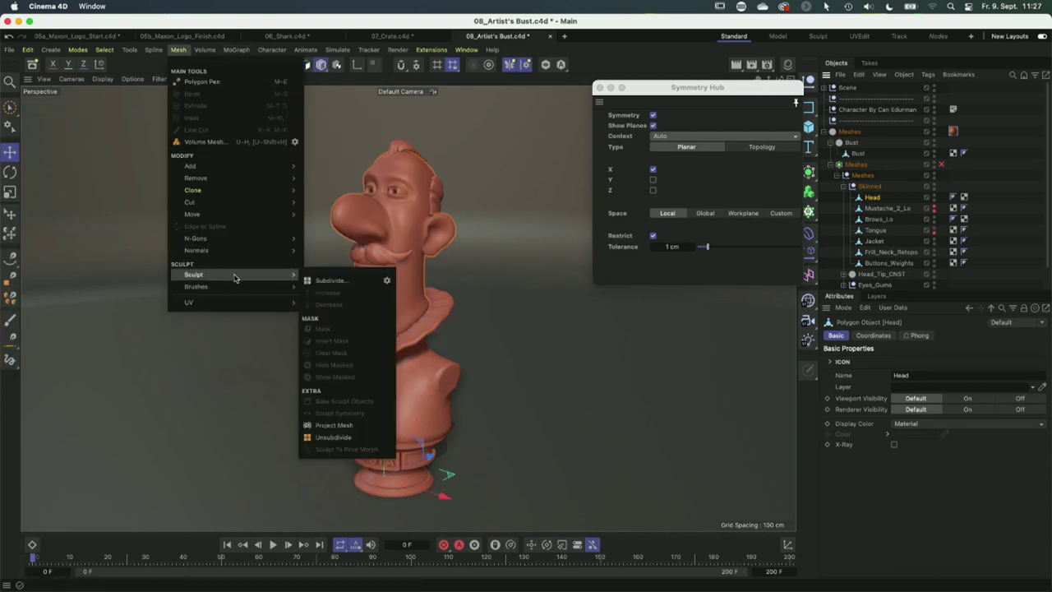
pyautogui.moveTo(256, 285)
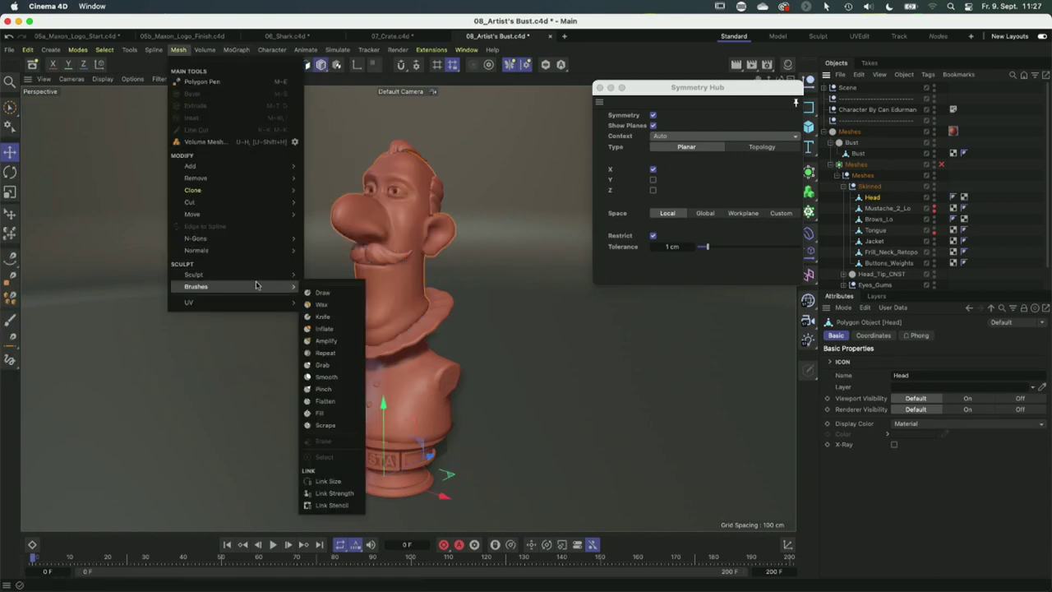
pyautogui.click(323, 294)
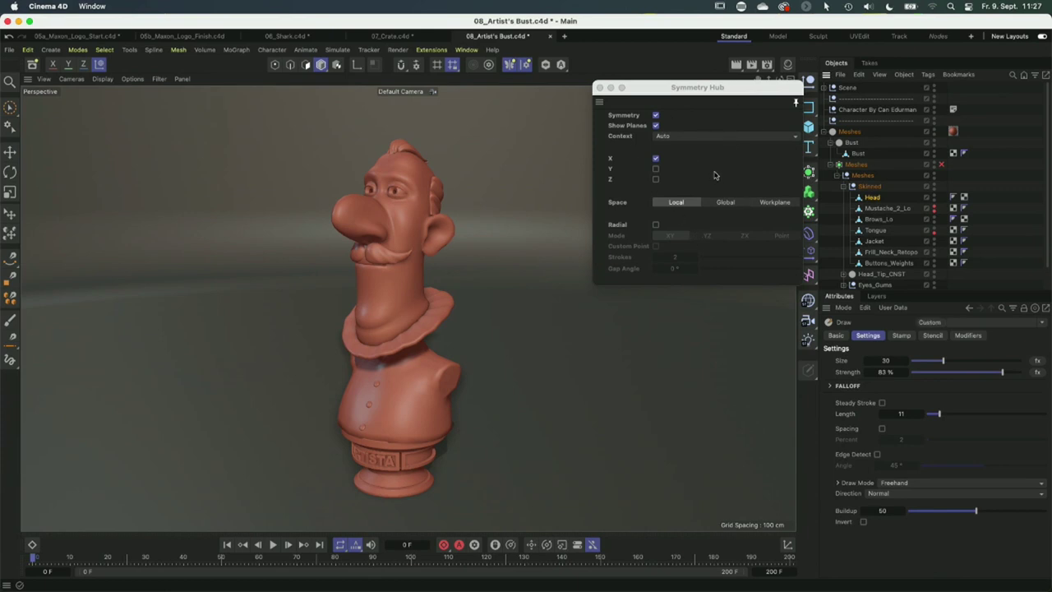
pyautogui.moveTo(721, 85); pyautogui.dragTo(662, 106)
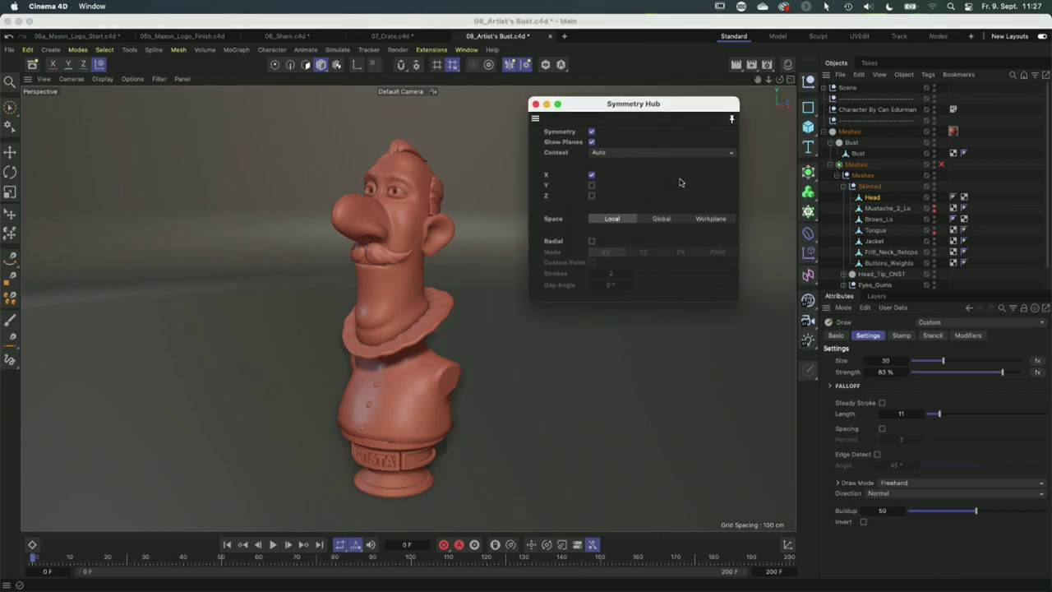
pyautogui.scroll(8, 404, 184)
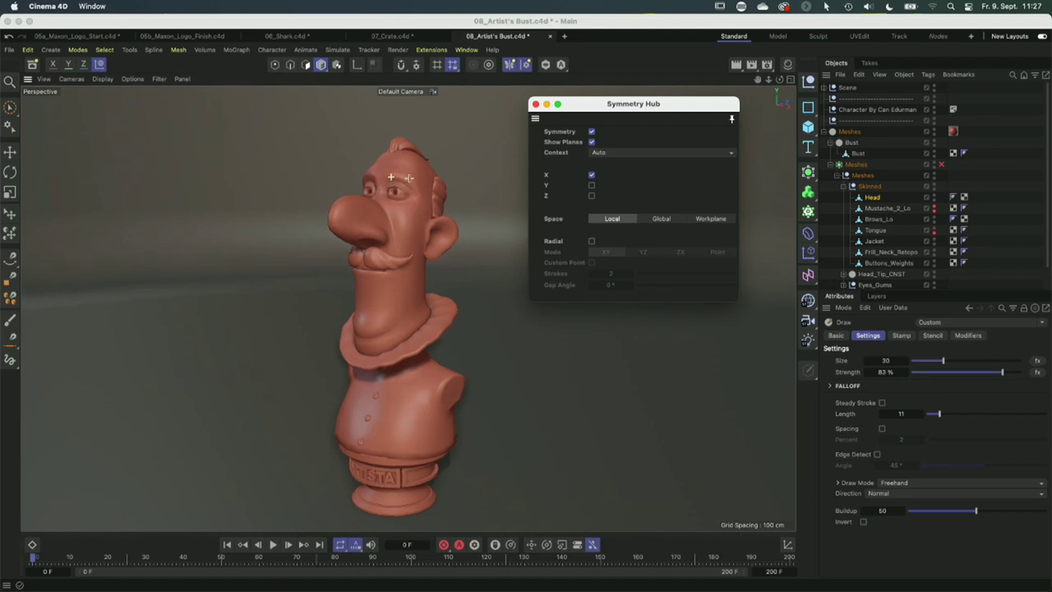
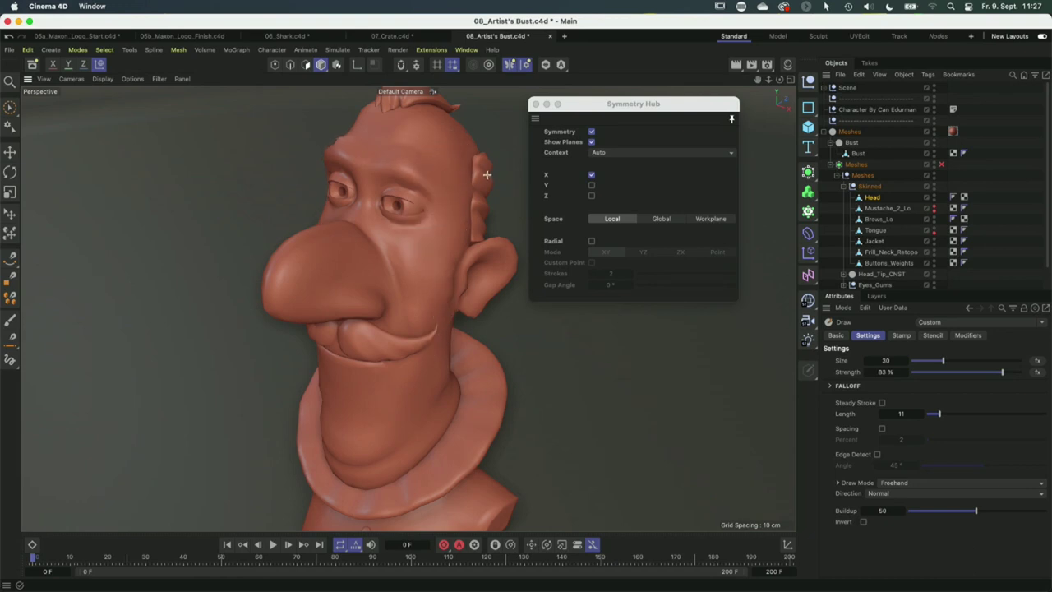
pyautogui.keyDown('alt'); pyautogui.moveTo(423, 216); pyautogui.dragTo(396, 227); pyautogui.keyUp('alt')
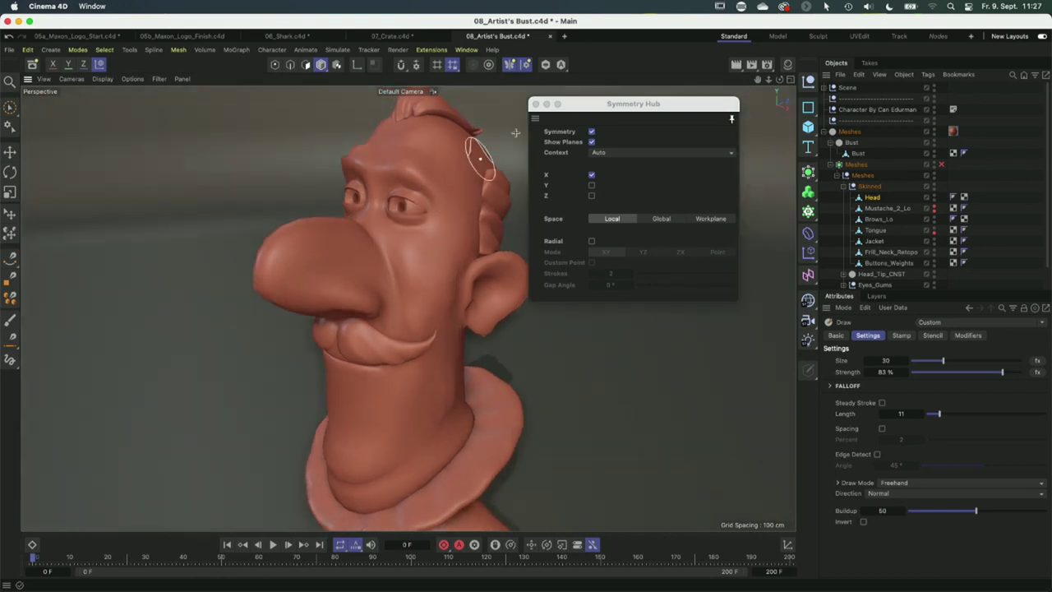
pyautogui.moveTo(669, 106); pyautogui.dragTo(720, 113)
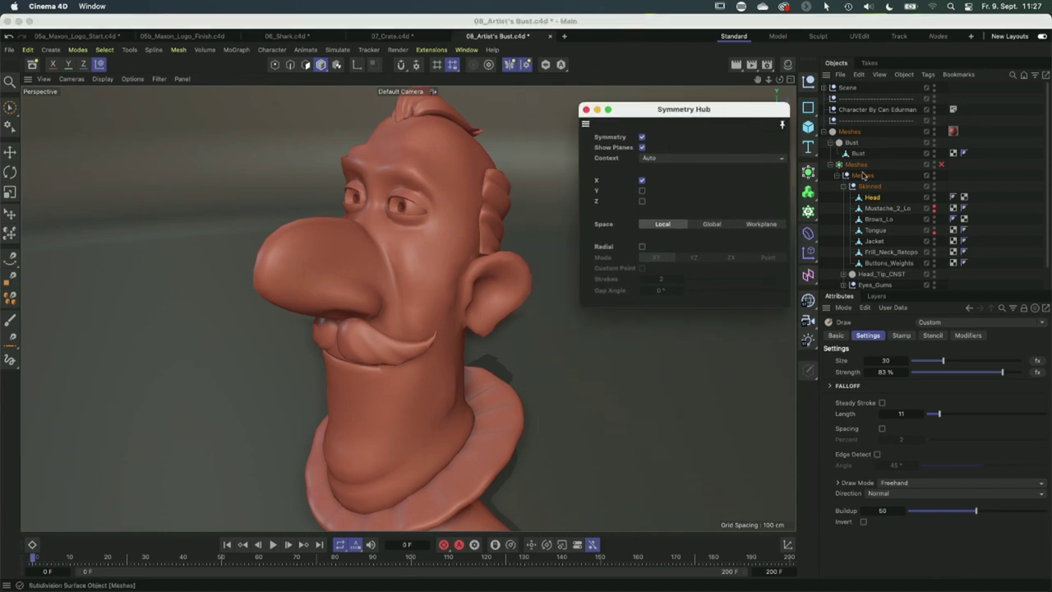
# Paint a vertex map over the cheek and upper neck with the Paint Tool at size 42, using X symmetry.
pyautogui.click(10, 324)
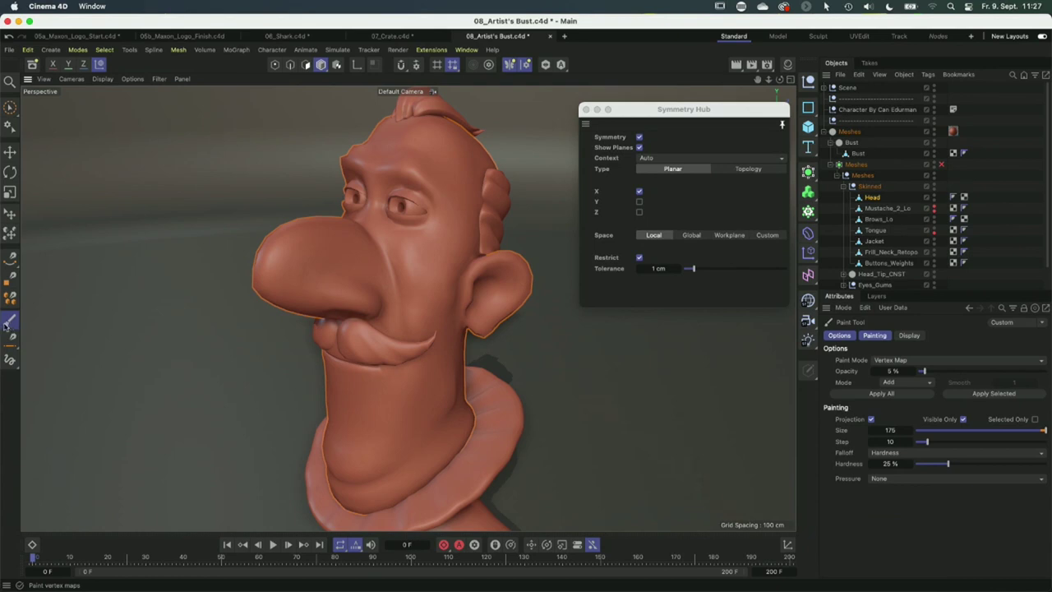
pyautogui.moveTo(460, 262); pyautogui.dragTo(362, 275, button='middle')
pyautogui.moveTo(441, 273)
pyautogui.keyDown('alt'); pyautogui.mouseDown()
pyautogui.moveTo(451, 264)
pyautogui.moveTo(405, 249)
pyautogui.moveTo(429, 271)
pyautogui.moveTo(420, 257)
pyautogui.moveTo(394, 271)
pyautogui.moveTo(378, 353)
pyautogui.moveTo(359, 369)
pyautogui.moveTo(493, 321)
pyautogui.mouseUp(); pyautogui.keyUp('alt')
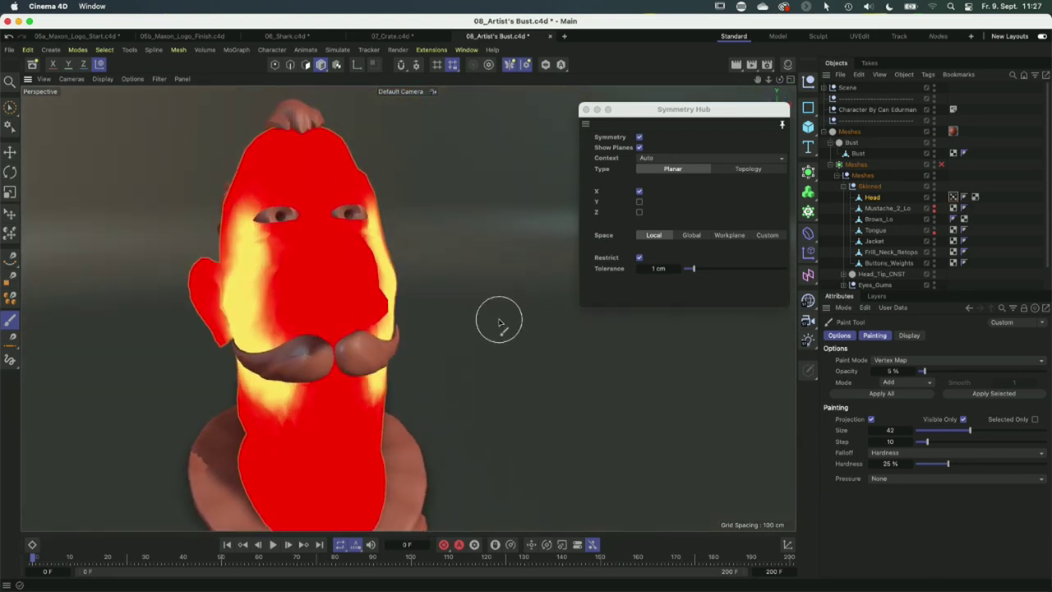
# Set the paint mode to Vertex Color (RGB) and paint a white streak from below the eye down to the neck.
pyautogui.click(919, 364)
pyautogui.click(945, 396)
pyautogui.moveTo(559, 371)
pyautogui.keyDown('alt'); pyautogui.mouseDown()
pyautogui.moveTo(316, 327)
pyautogui.moveTo(247, 334)
pyautogui.mouseUp(); pyautogui.keyUp('alt')
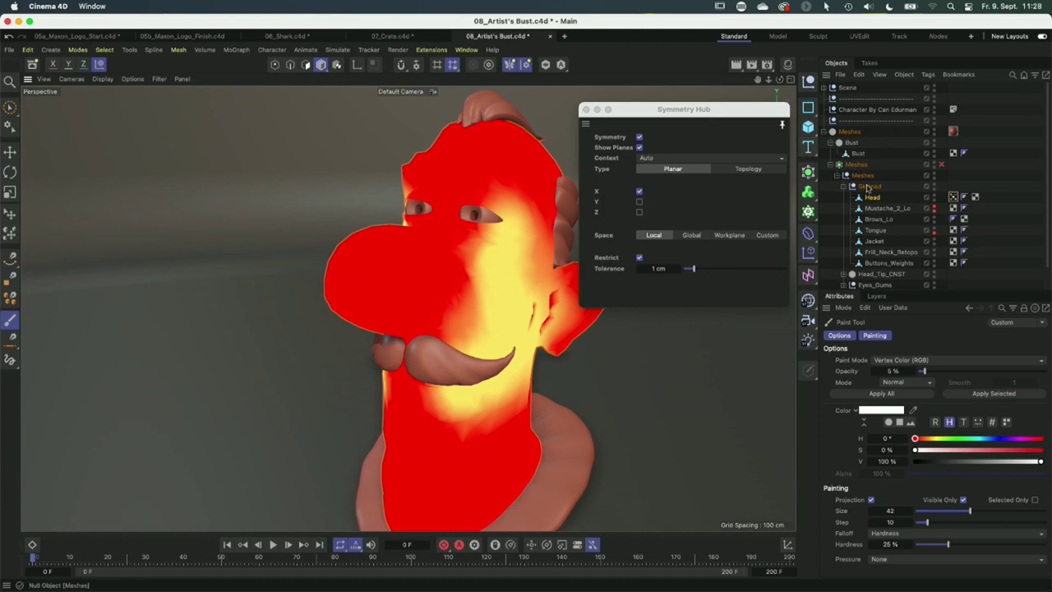
pyautogui.moveTo(501, 246); pyautogui.dragTo(460, 489)
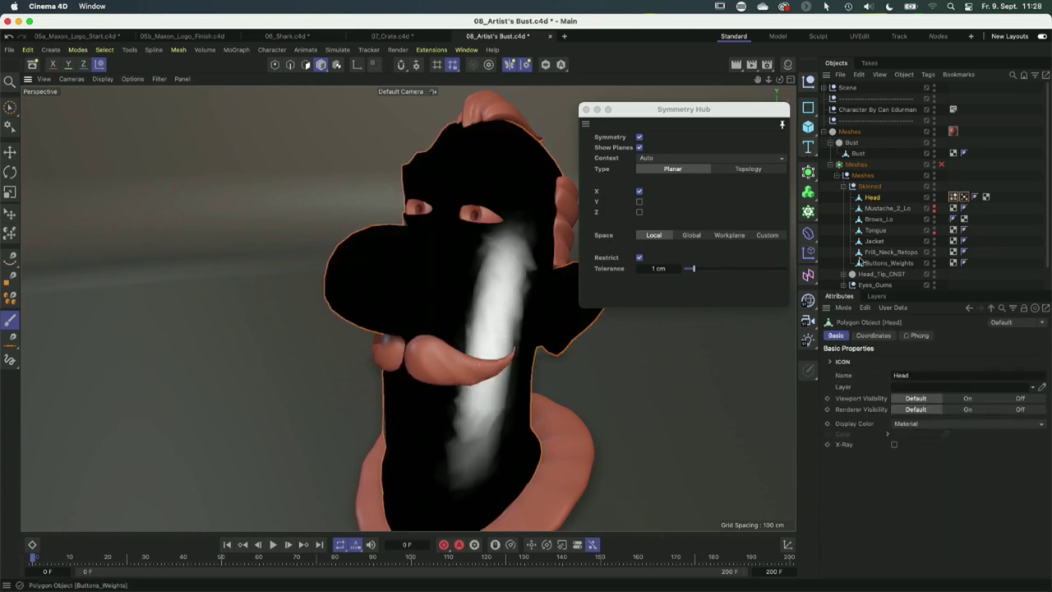
# Set the paint colour to hue 122° and saturation 100%, and paint green over the cheek beside the nose.
pyautogui.click(11, 322)
pyautogui.click(957, 440)
pyautogui.moveTo(469, 262); pyautogui.dragTo(460, 387)
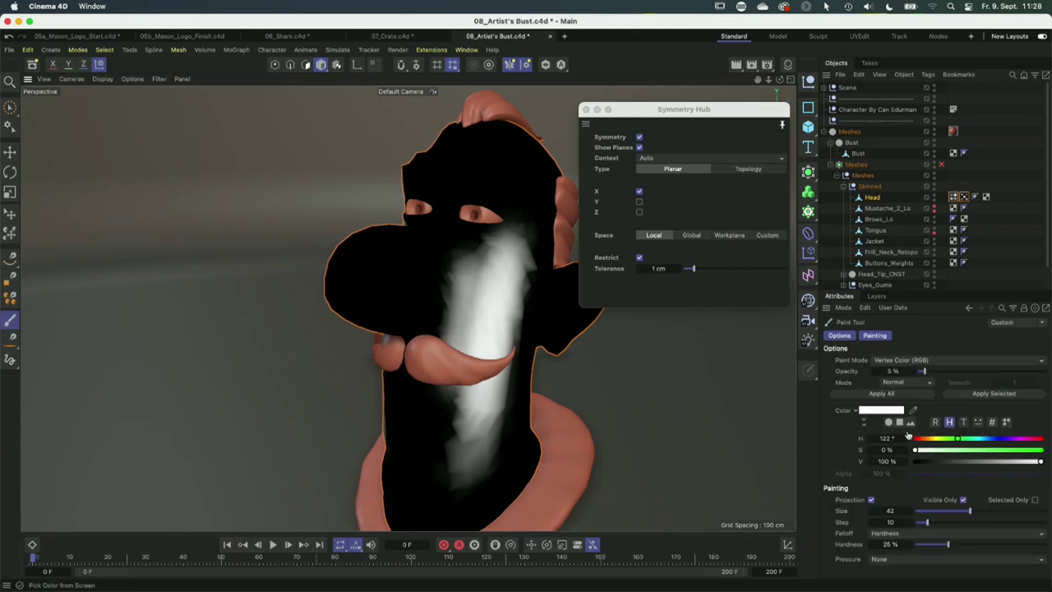
pyautogui.moveTo(1009, 449); pyautogui.dragTo(1040, 450)
pyautogui.moveTo(455, 275)
pyautogui.mouseDown()
pyautogui.moveTo(447, 384)
pyautogui.moveTo(473, 336)
pyautogui.moveTo(466, 311)
pyautogui.moveTo(434, 318)
pyautogui.moveTo(484, 220)
pyautogui.moveTo(469, 298)
pyautogui.mouseUp()
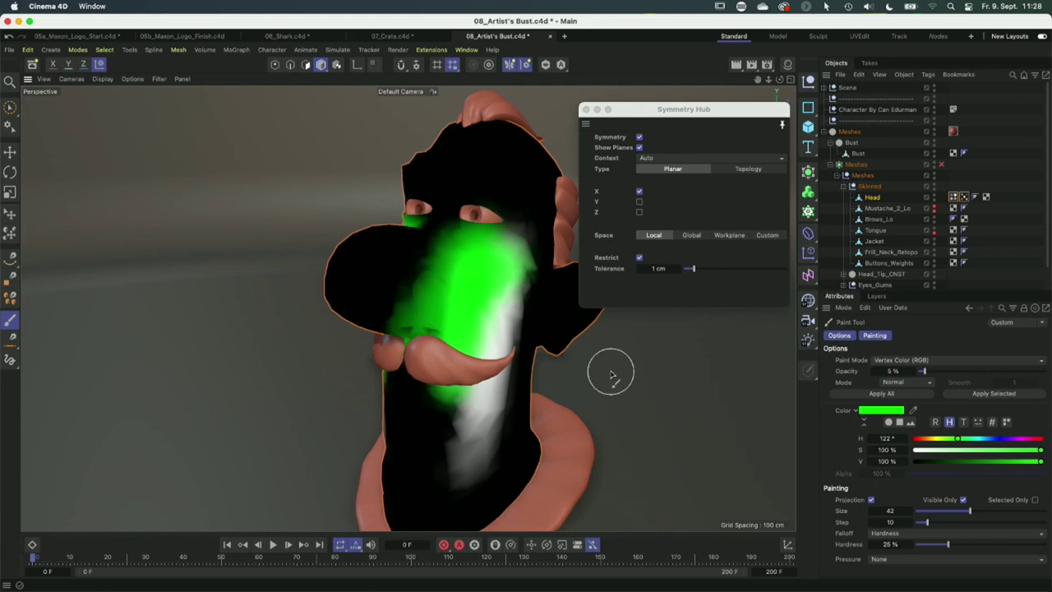
pyautogui.moveTo(471, 367)
pyautogui.keyDown('alt'); pyautogui.mouseDown()
pyautogui.moveTo(567, 353)
pyautogui.moveTo(625, 359)
pyautogui.moveTo(434, 364)
pyautogui.moveTo(471, 383)
pyautogui.moveTo(567, 345)
pyautogui.mouseUp(); pyautogui.keyUp('alt')
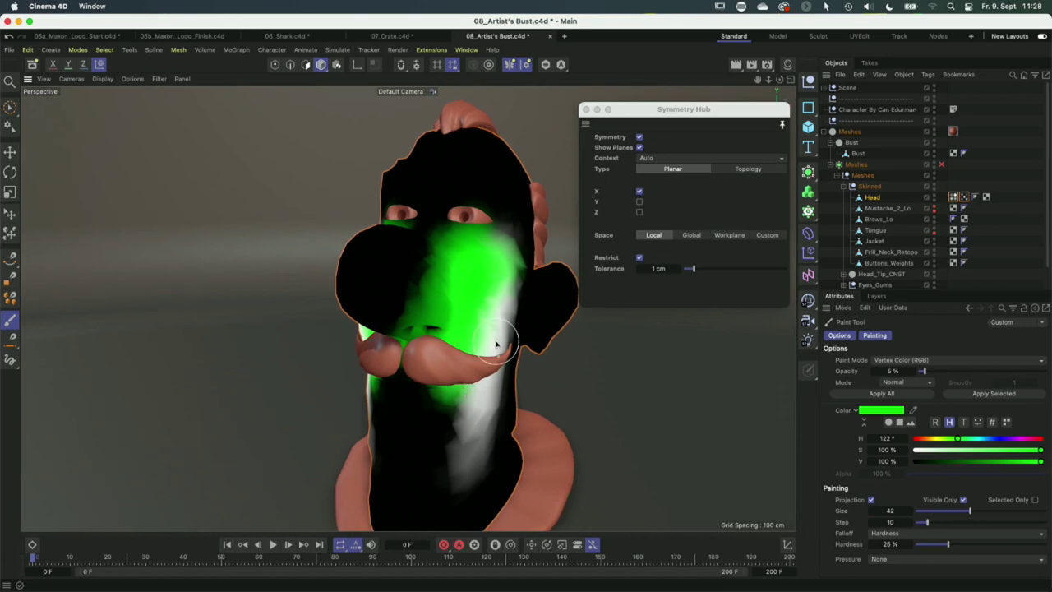
# Close all open projects without saving their changes.
pyautogui.moveTo(660, 113); pyautogui.dragTo(651, 104)
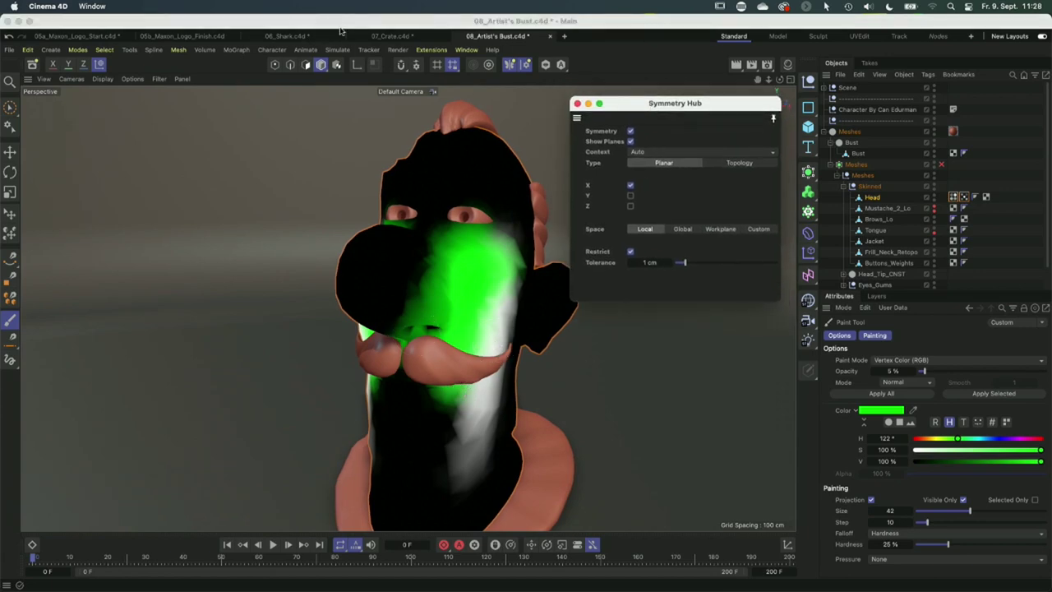
pyautogui.click(299, 37)
pyautogui.rightClick(299, 37)
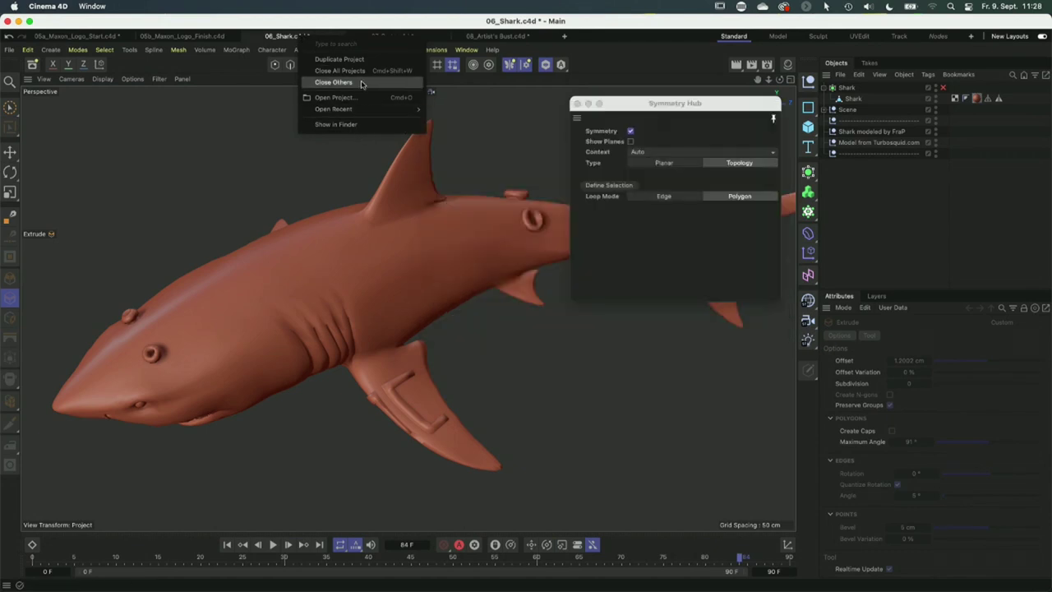
pyautogui.click(364, 71)
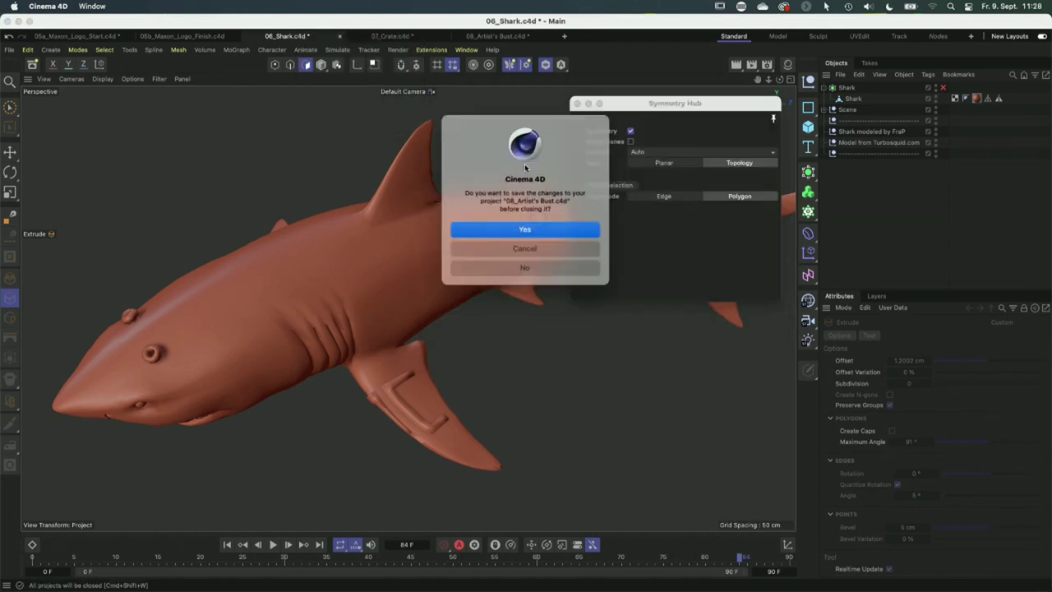
pyautogui.click(550, 272)
pyautogui.click(550, 272)
pyautogui.click(550, 272)
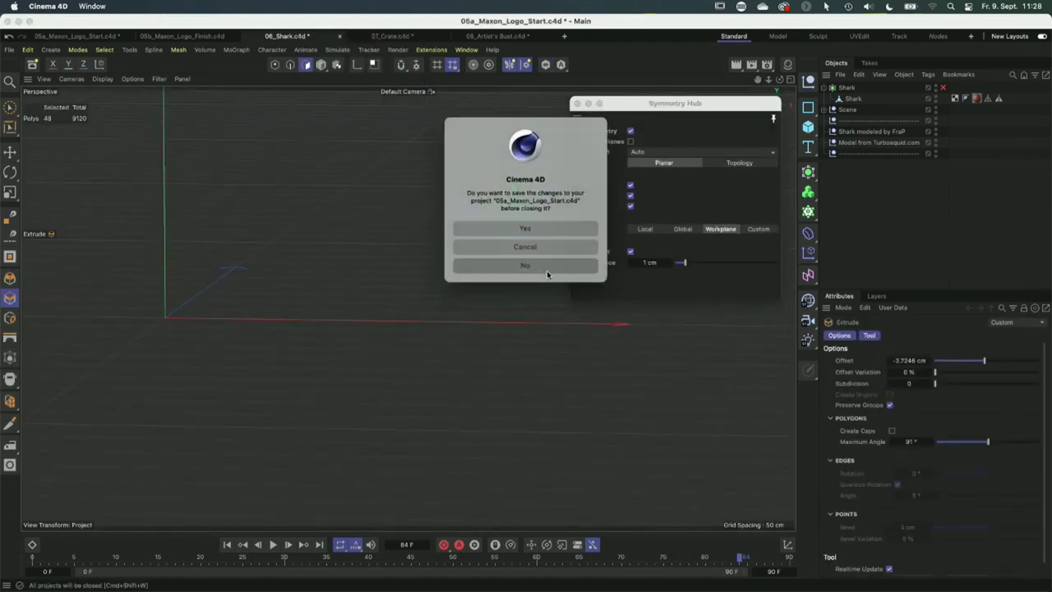
pyautogui.click(547, 271)
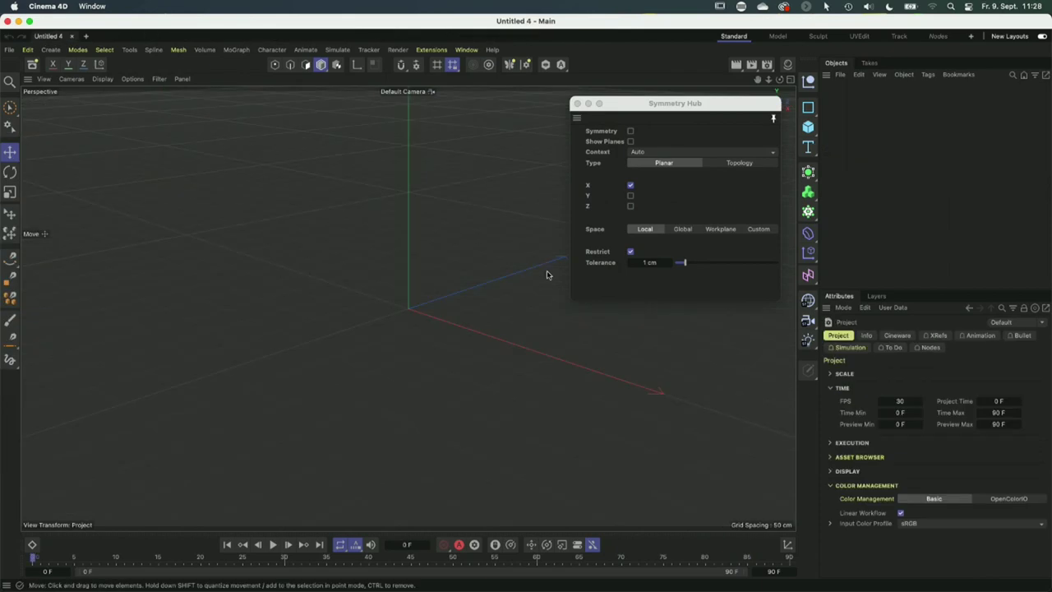
# Open 09_Stickiness_Start, 09b_TargetLength, 11_Donut, 14_Hey and 15_Volumes from the IBC Project Files in the Asset Browser.
pyautogui.click(33, 65)
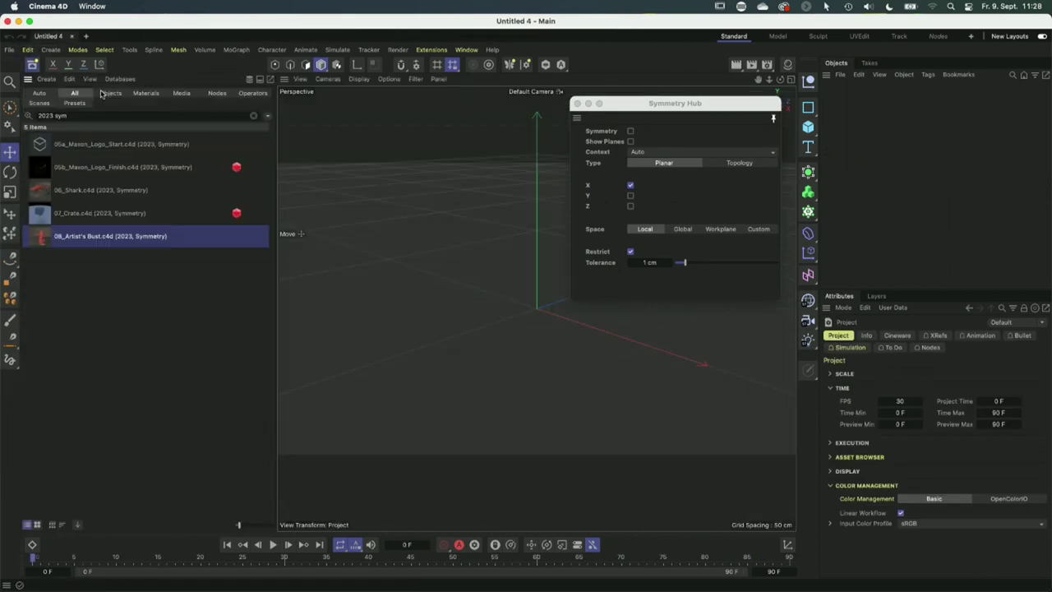
pyautogui.click(254, 115)
pyautogui.scroll(-2, 144, 304)
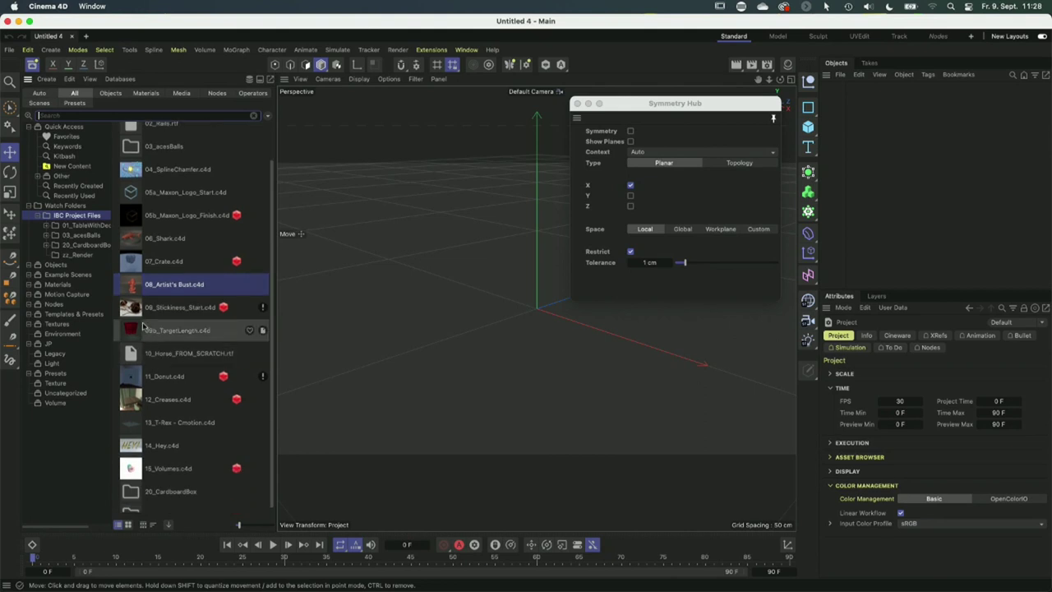
pyautogui.doubleClick(156, 307)
pyautogui.doubleClick(131, 333)
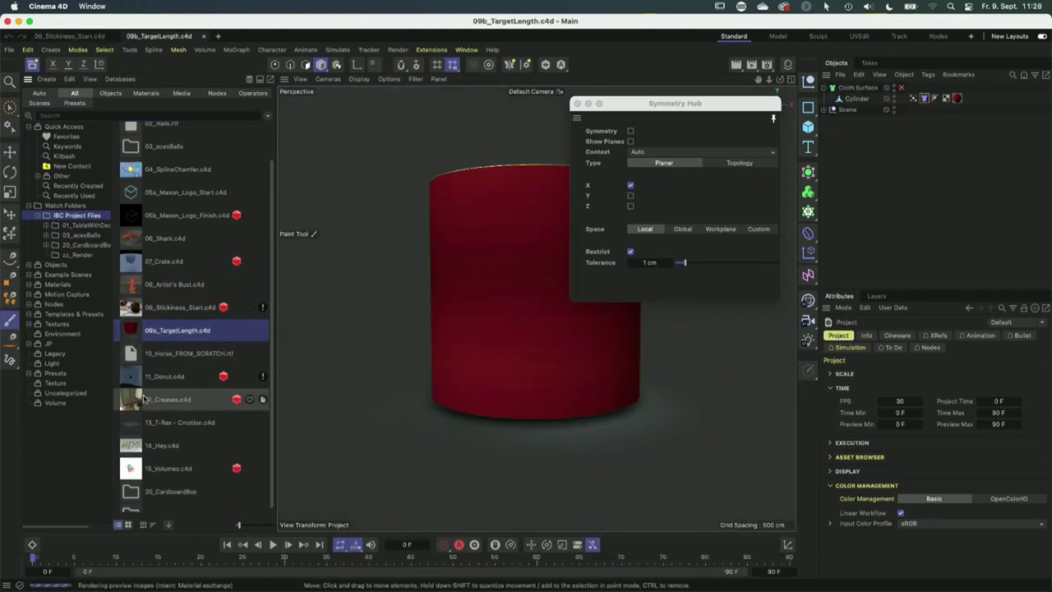
pyautogui.doubleClick(138, 377)
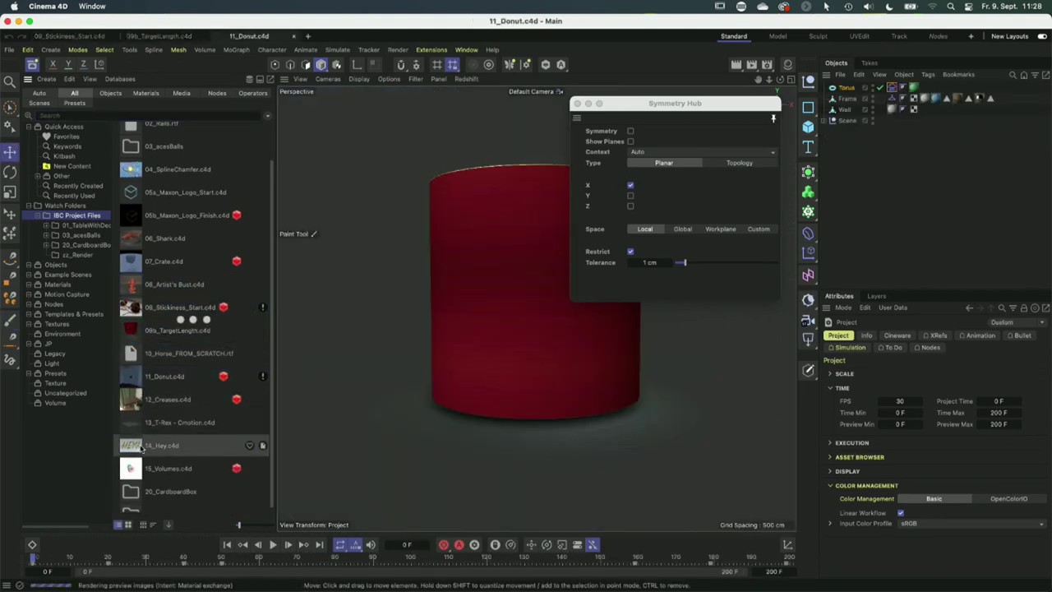
pyautogui.doubleClick(146, 444)
pyautogui.doubleClick(164, 466)
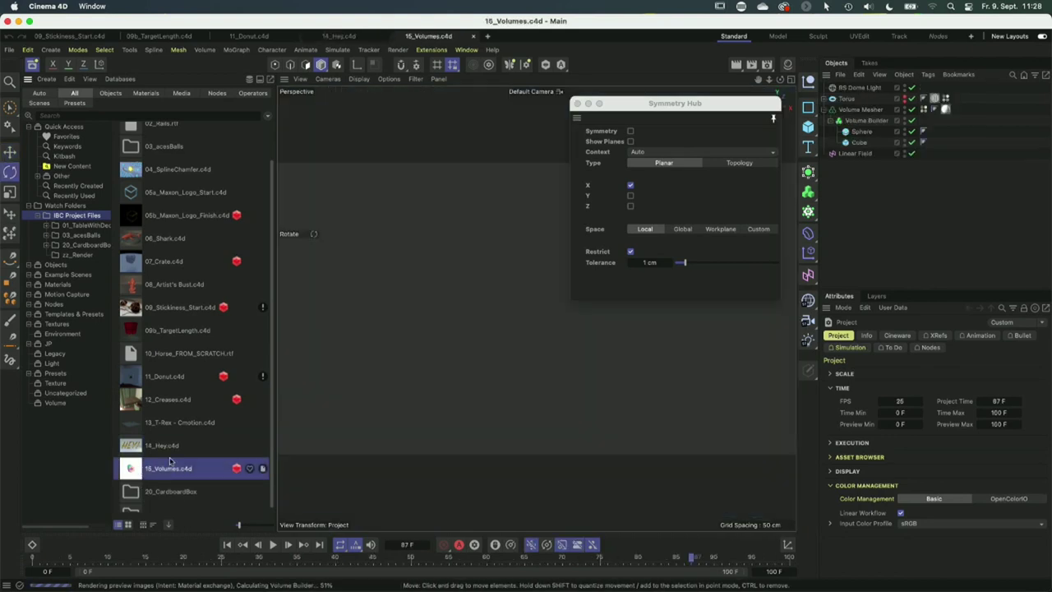
# Switch to the 09_Stickiness_Start project and close the Asset Browser and the Symmetry Hub.
pyautogui.click(77, 36)
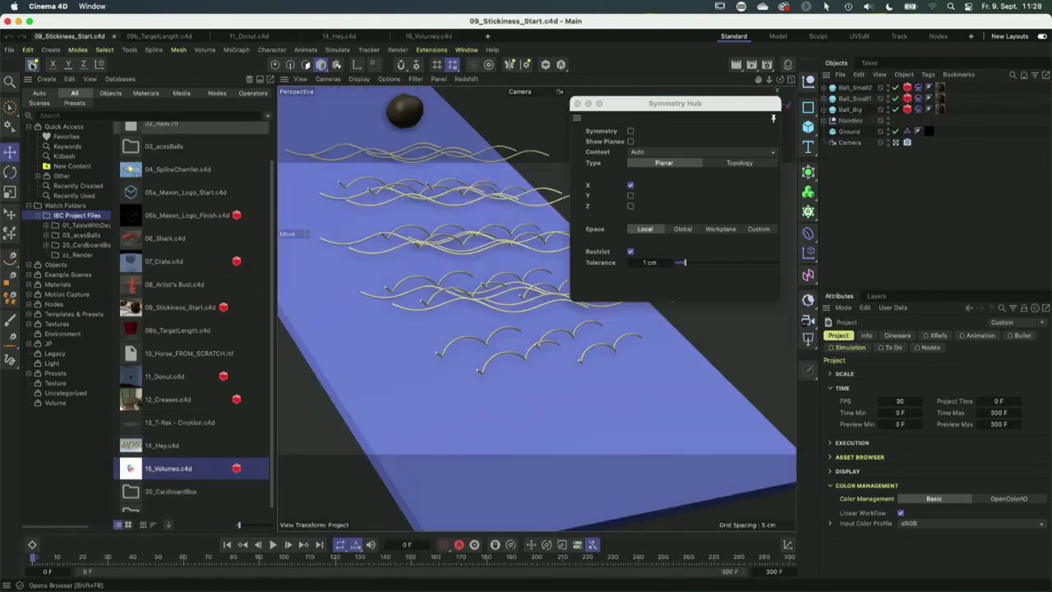
pyautogui.rightClick(31, 64)
pyautogui.click(577, 105)
pyautogui.click(577, 105)
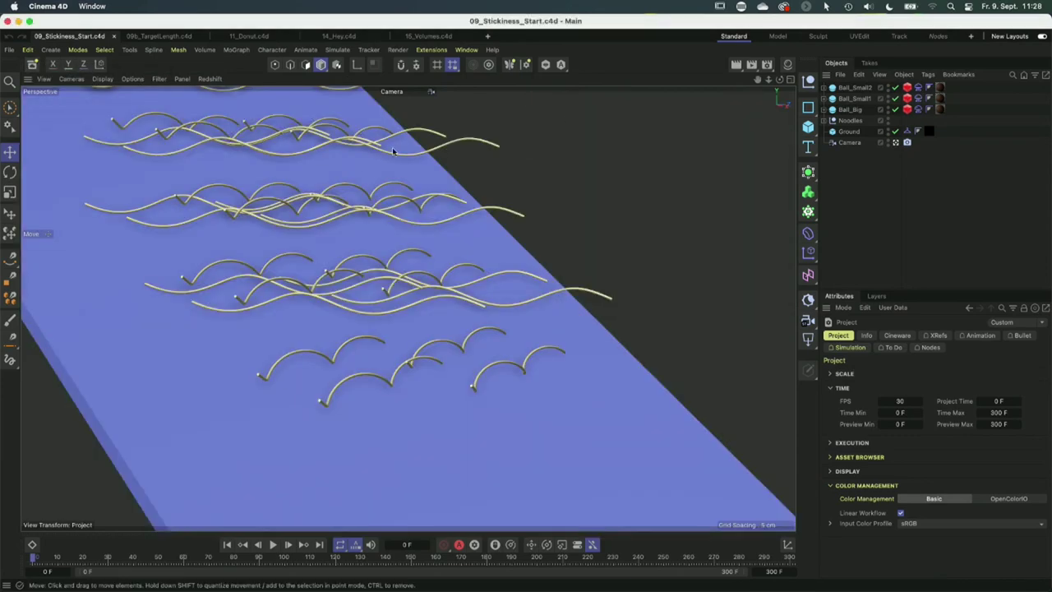
# Play the rolling-ball simulation, replay it from the first frame and stop it at frame 67.
pyautogui.click(273, 544)
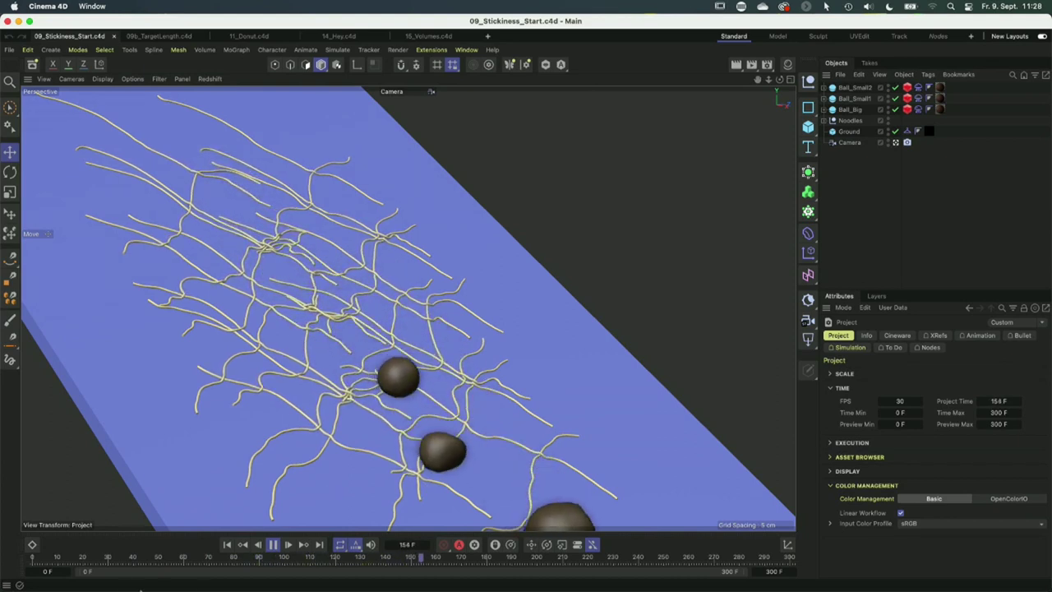
pyautogui.click(273, 545)
pyautogui.click(227, 544)
pyautogui.click(274, 545)
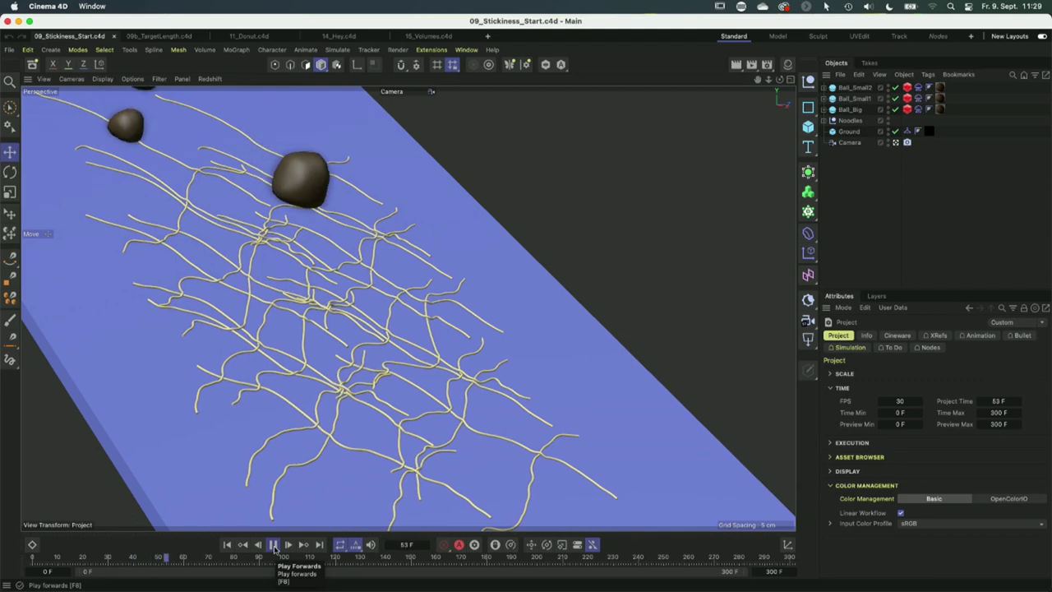
pyautogui.click(273, 544)
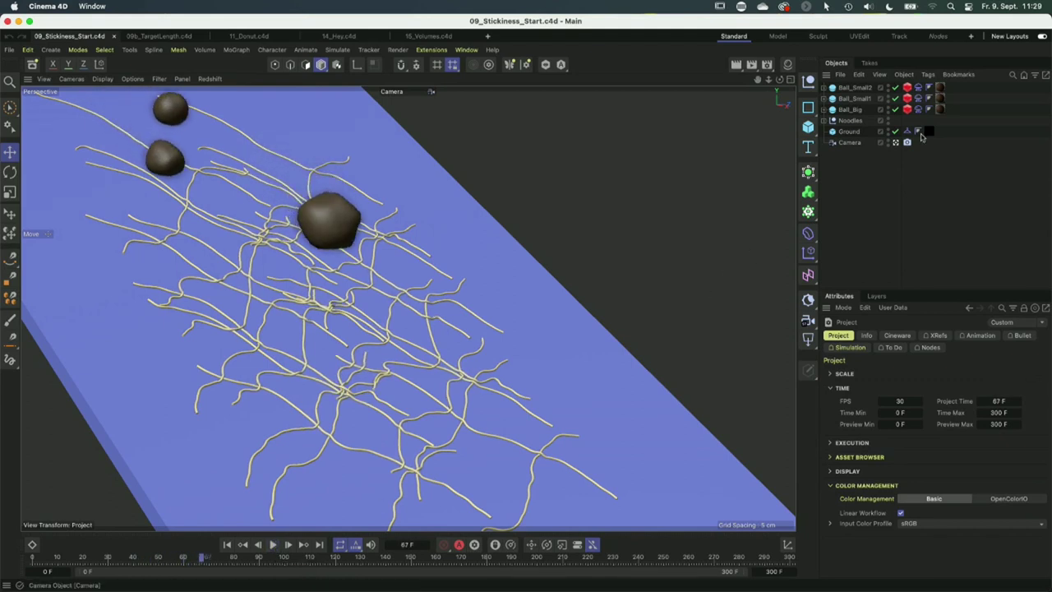
# Set Stickiness to 100 on the soft body tags of all three balls and resume the simulation playback.
pyautogui.moveTo(918, 87); pyautogui.dragTo(919, 110)
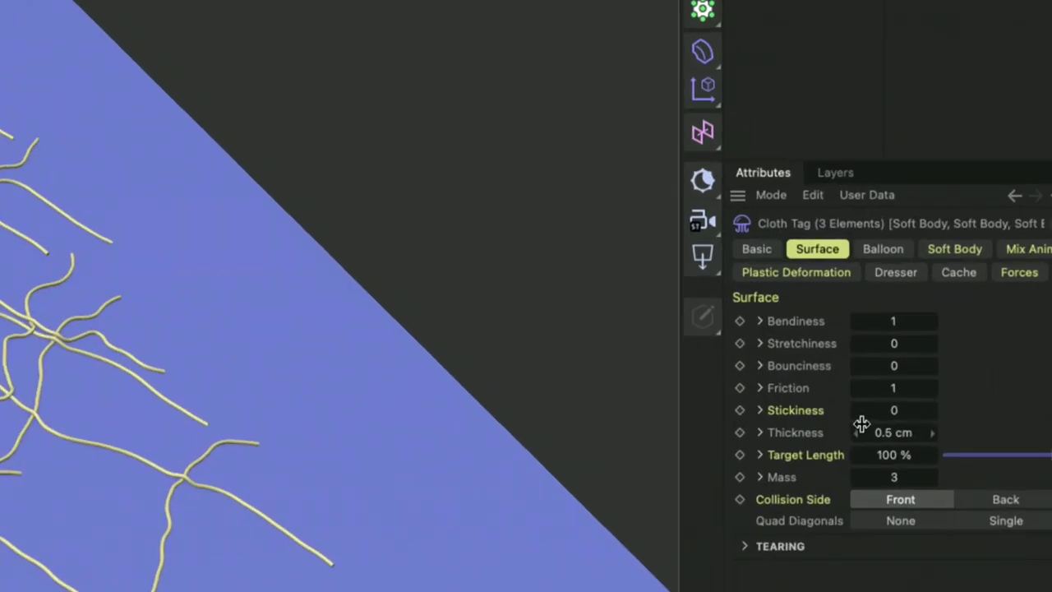
pyautogui.doubleClick(897, 412)
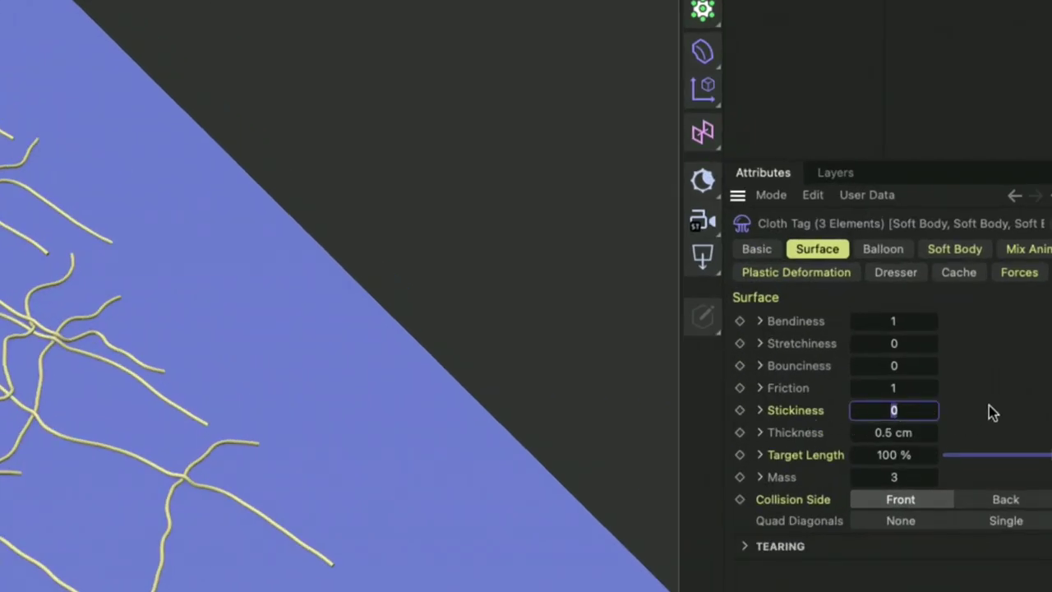
pyautogui.write('100')
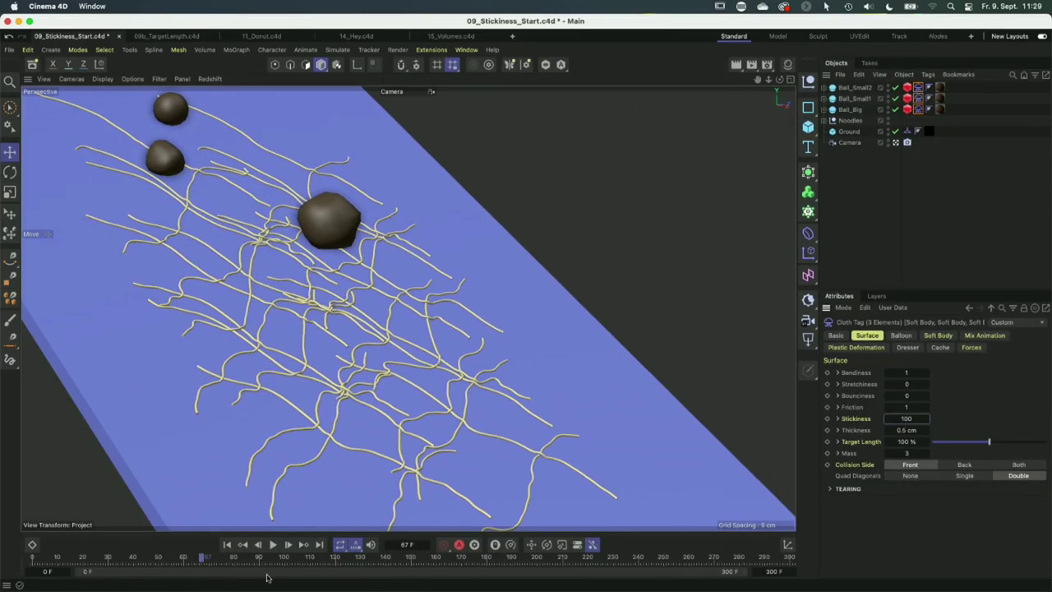
pyautogui.click(273, 544)
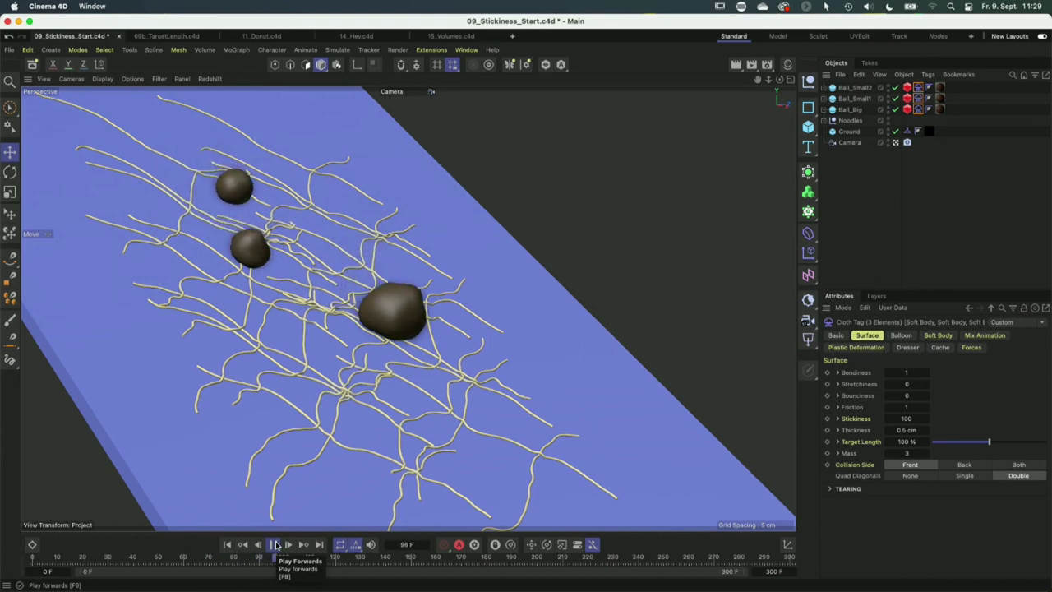
# Stop the playback at frame 98 and inspect the Rope tag on the helix of the first noodle in the Noodles group.
pyautogui.click(274, 544)
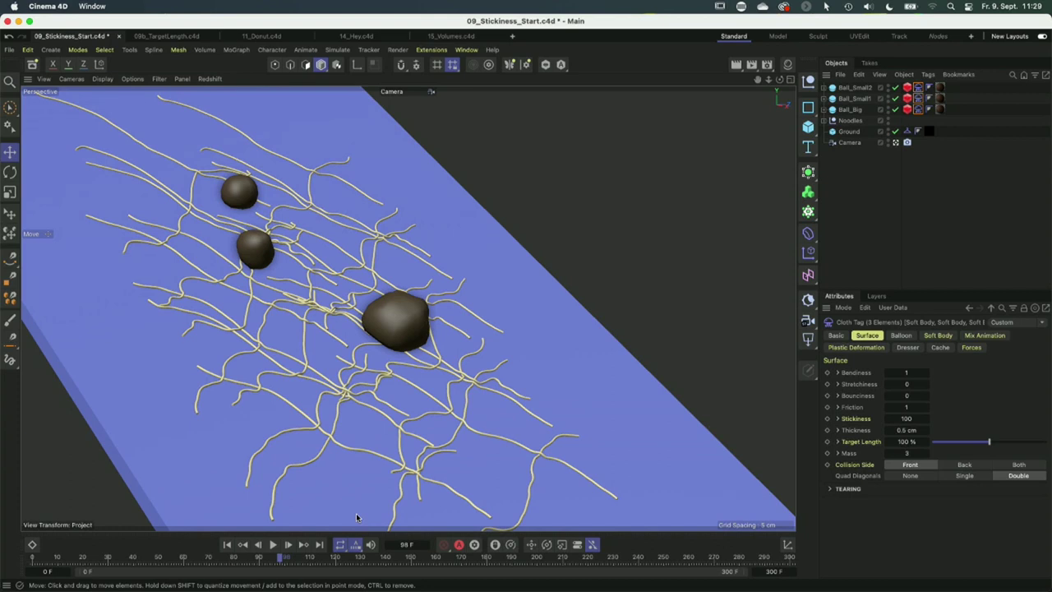
pyautogui.click(824, 121)
pyautogui.click(908, 154)
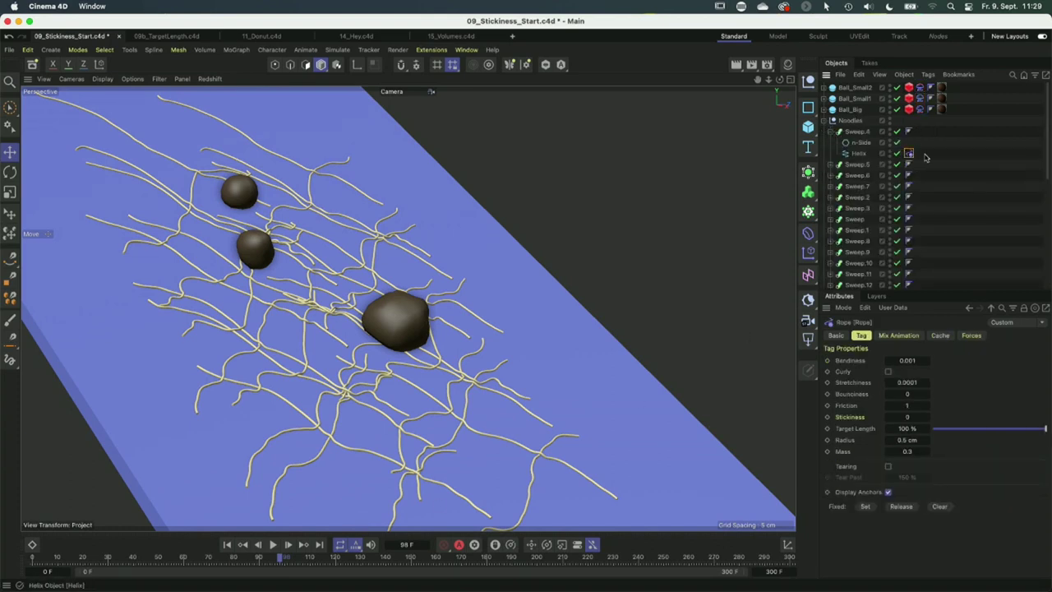
pyautogui.scroll(-3, 871, 189)
pyautogui.scroll(3, 858, 217)
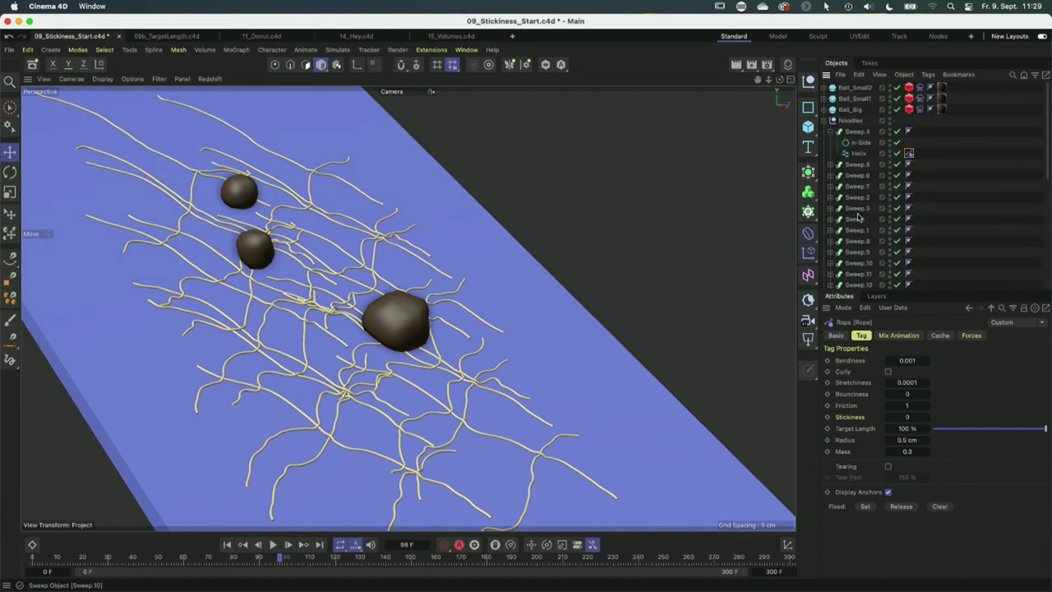
# Collapse the Noodles group, select every Rope tag through the object filter, set Stickiness to 1 and resume the simulation.
pyautogui.click(825, 122)
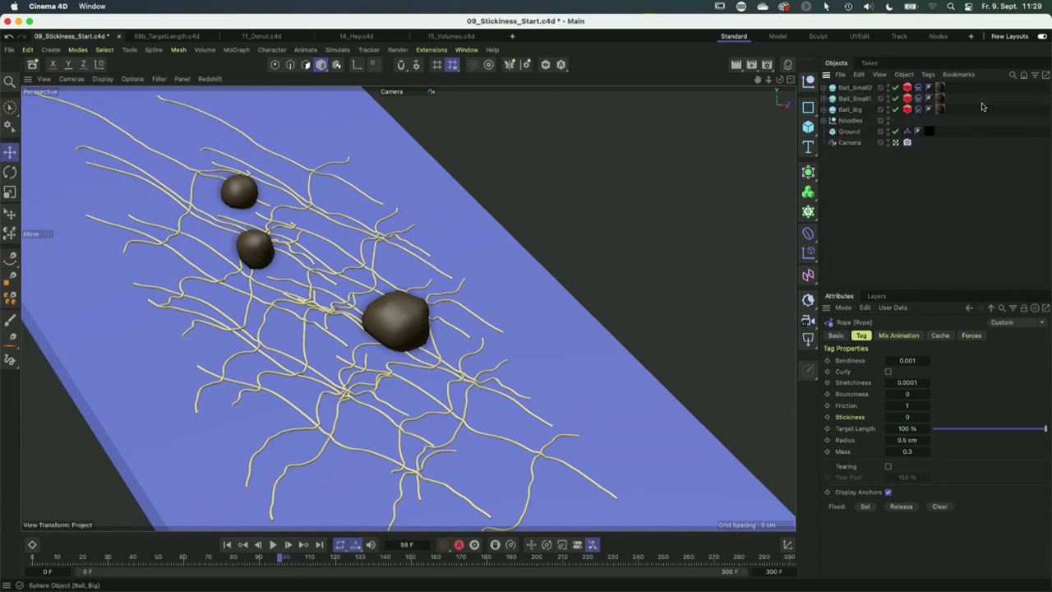
pyautogui.click(1035, 75)
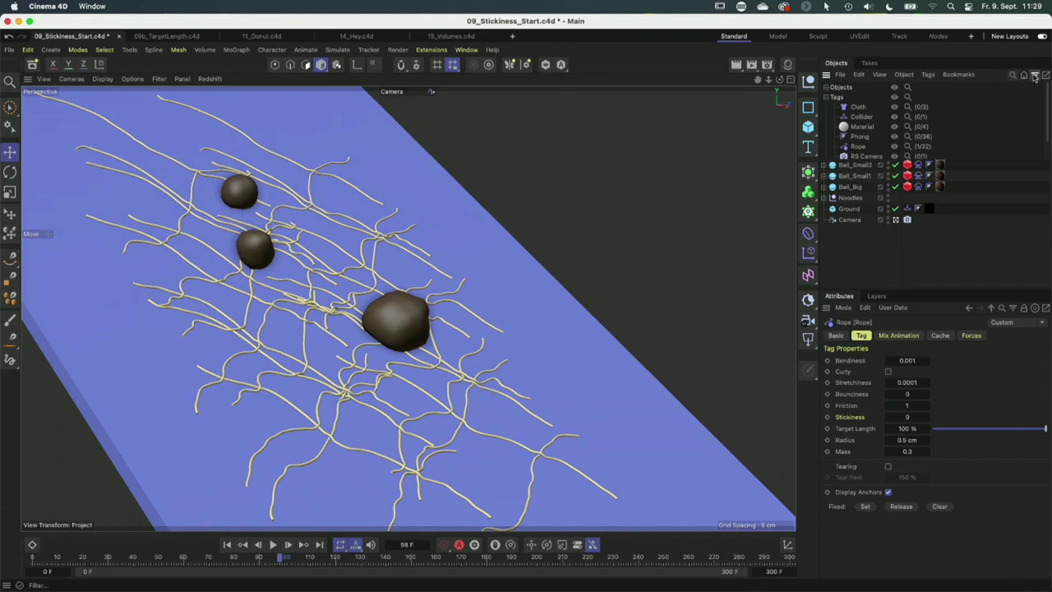
pyautogui.click(846, 146)
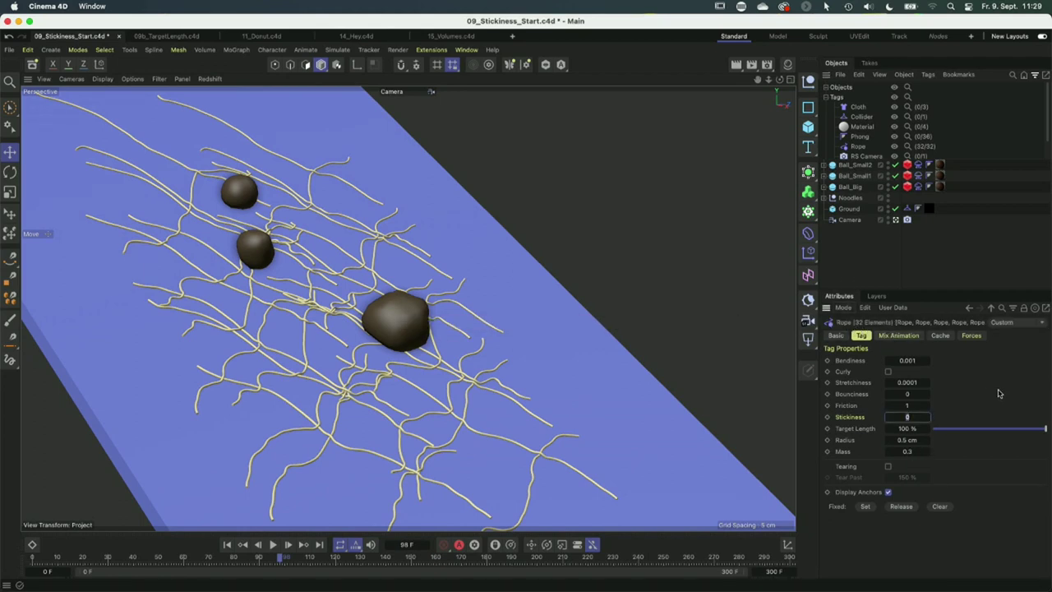
pyautogui.click(273, 544)
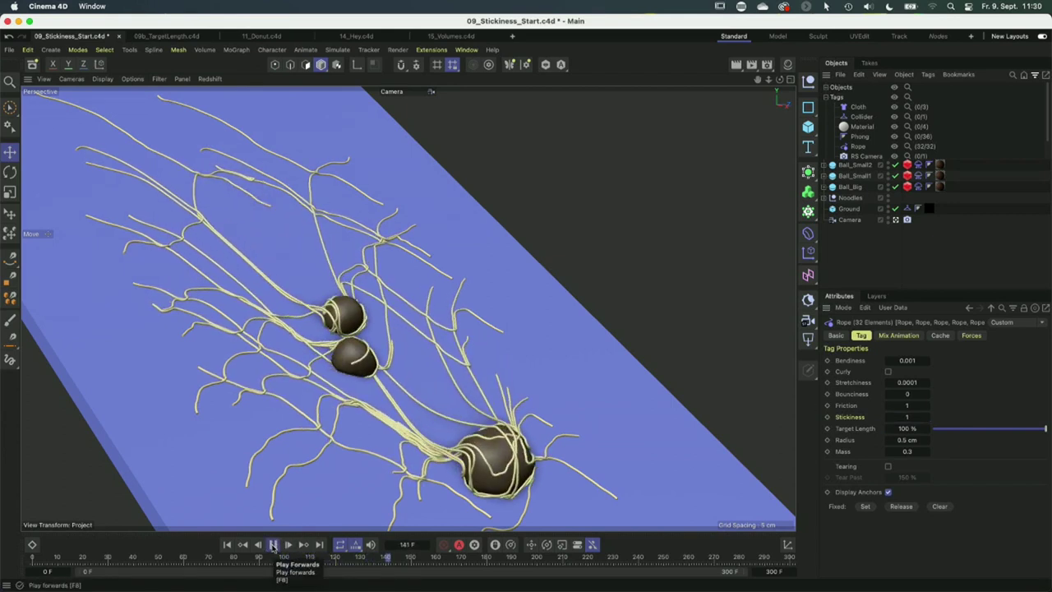
# Stop the playback, set the ropes' Stickiness to 0.1 and the Stickiness of the three balls' soft body tags to 1000.
pyautogui.click(273, 546)
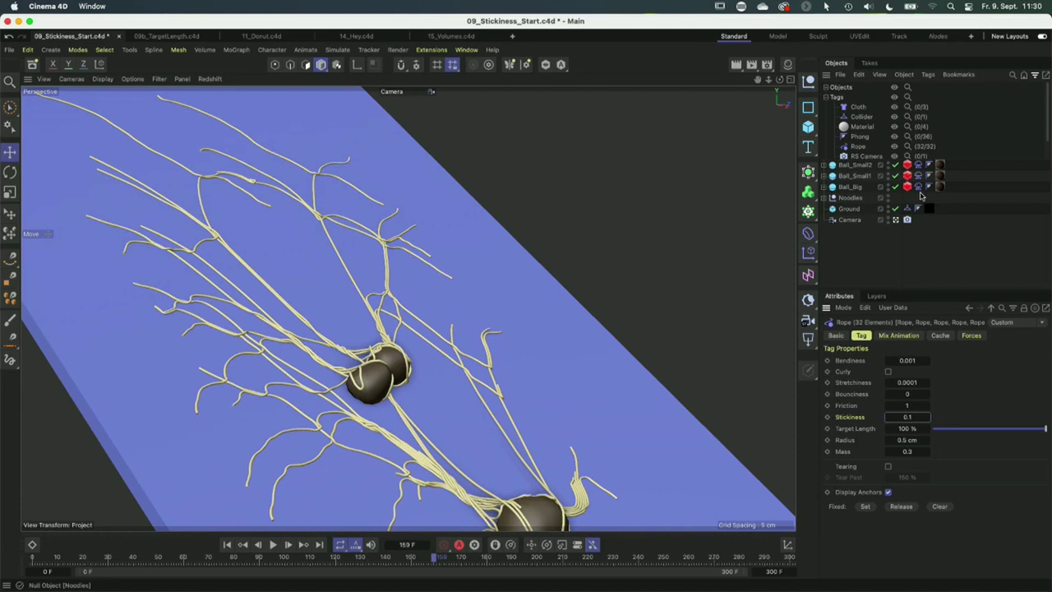
pyautogui.click(919, 164)
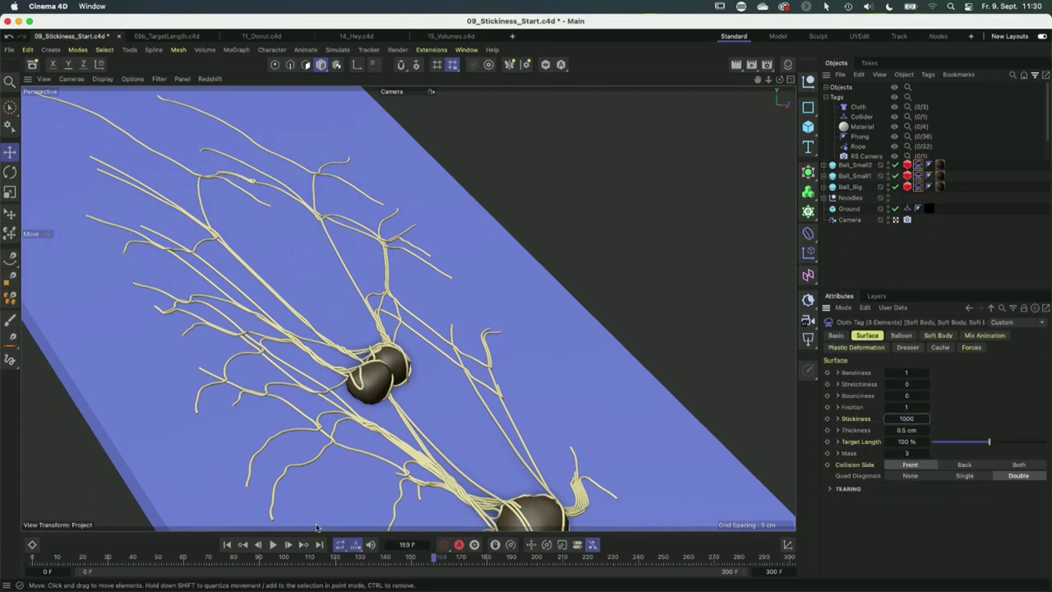
# Replay the noodle simulation from the first frame, stop it at frame 119 and return to the start.
pyautogui.click(227, 544)
pyautogui.click(274, 544)
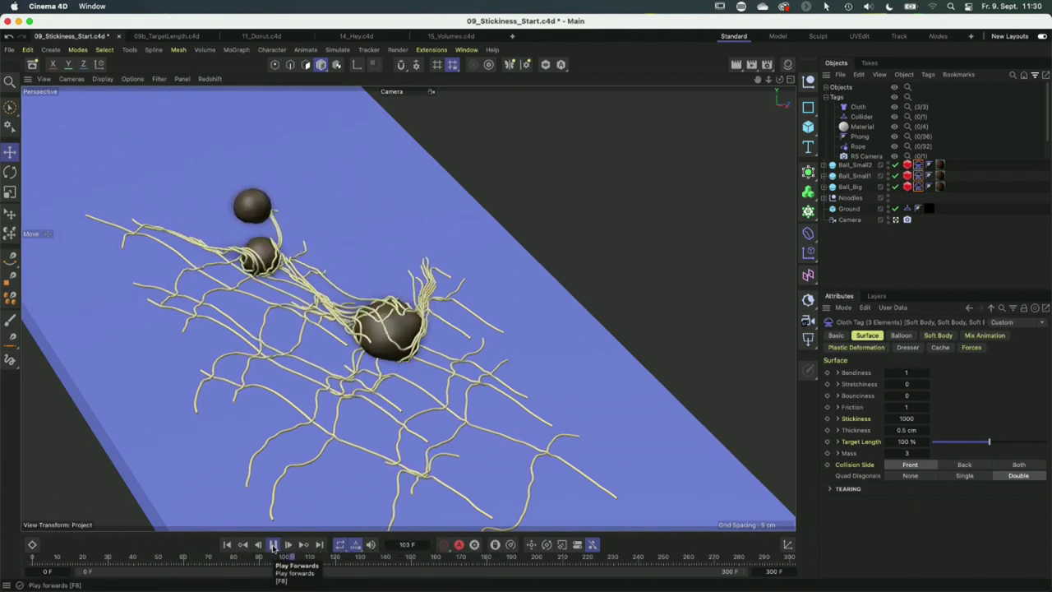
pyautogui.click(272, 544)
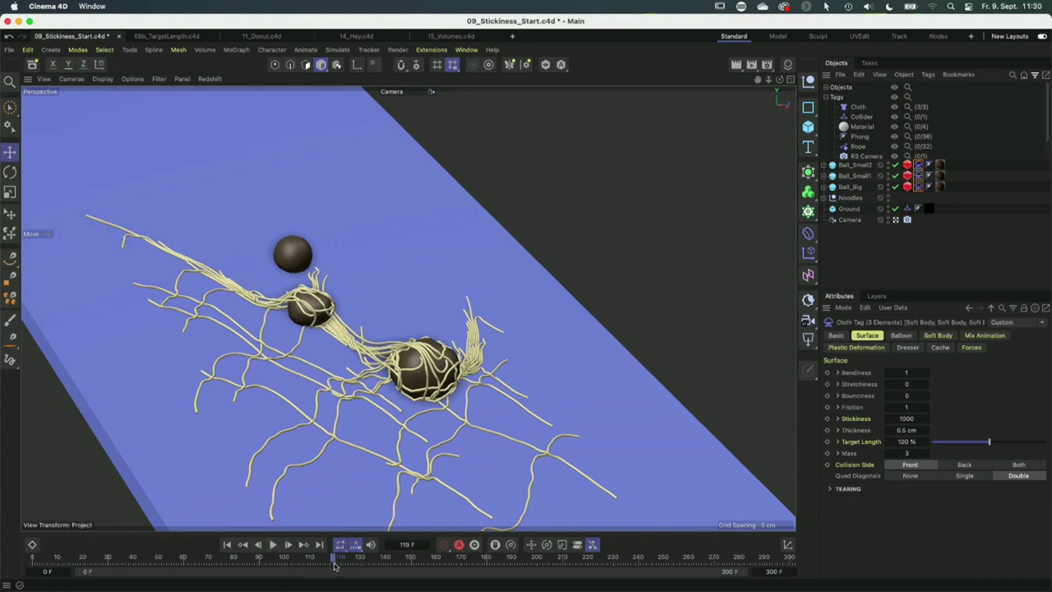
pyautogui.click(227, 544)
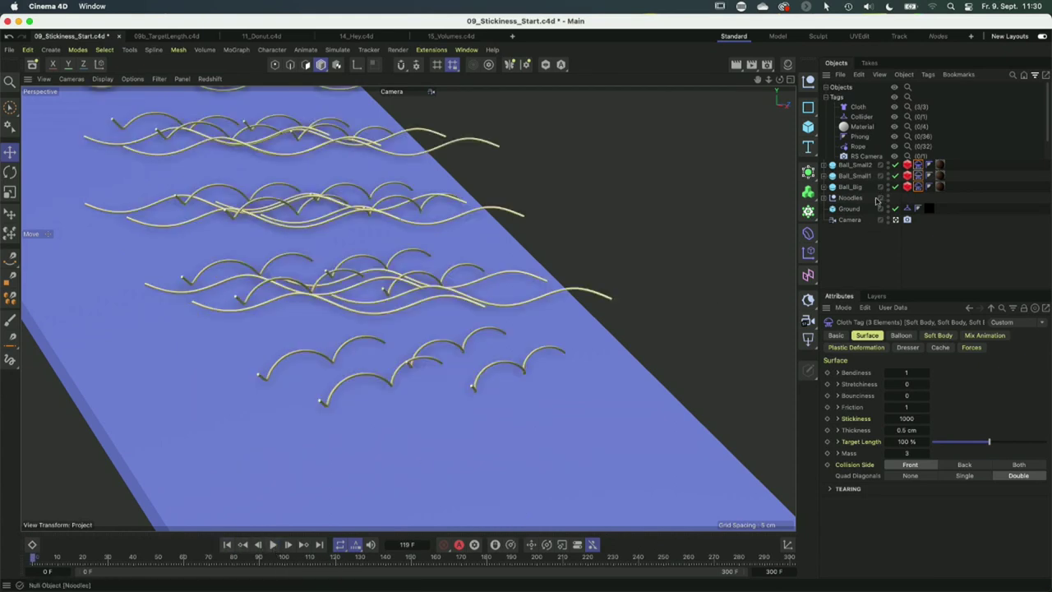
# Select all Rope tags, set their Stickiness to 10 and play the simulation from the first frame.
pyautogui.click(851, 148)
pyautogui.click(910, 419)
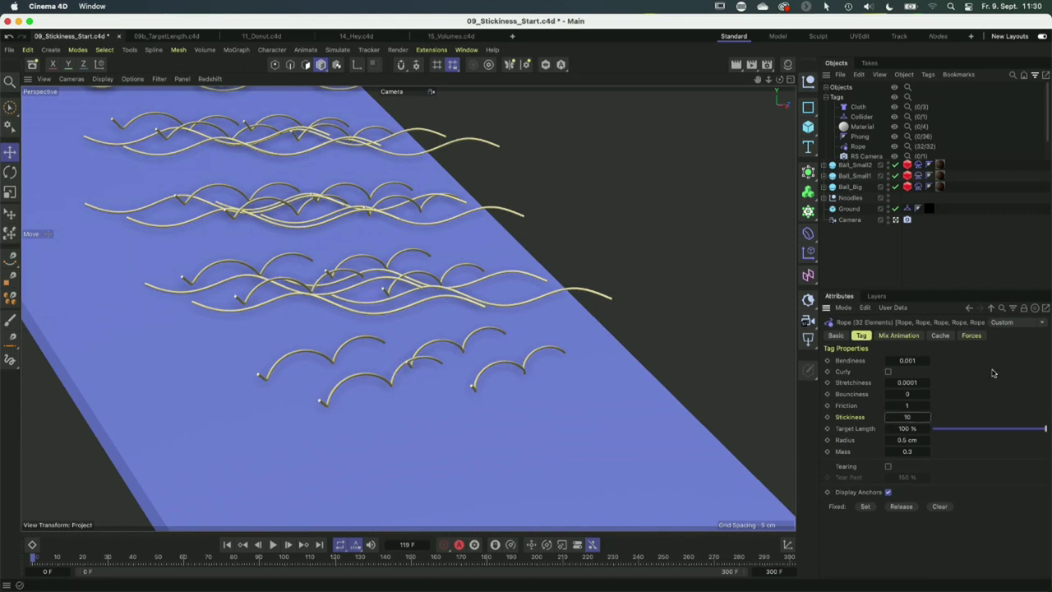
pyautogui.click(272, 544)
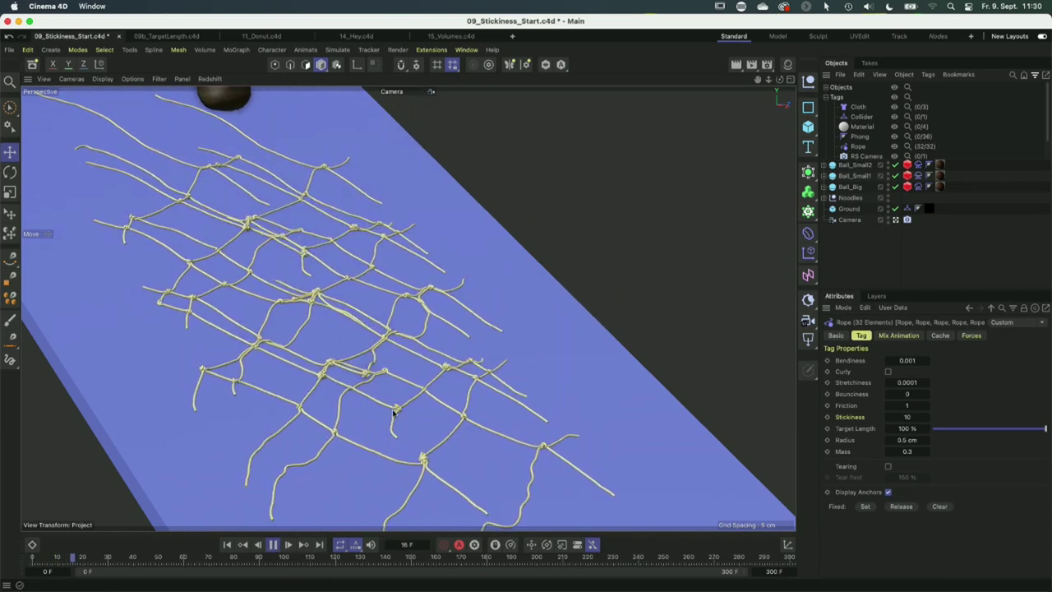
# Set the ropes' Stickiness to 1 during playback and stop the simulation at frame 80.
pyautogui.doubleClick(907, 417)
pyautogui.write('1')
pyautogui.press('Return')
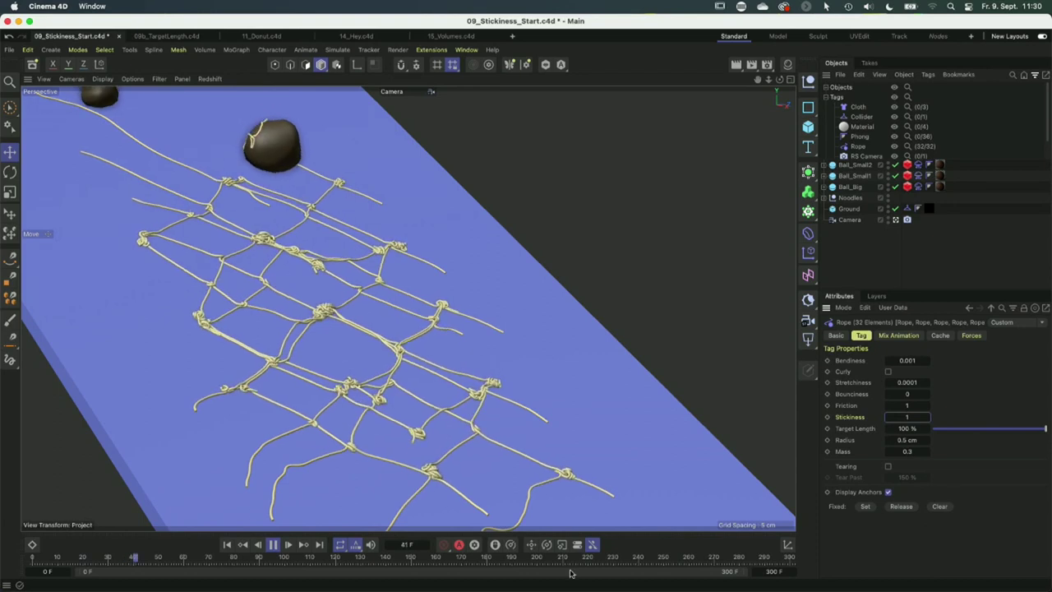
pyautogui.click(274, 544)
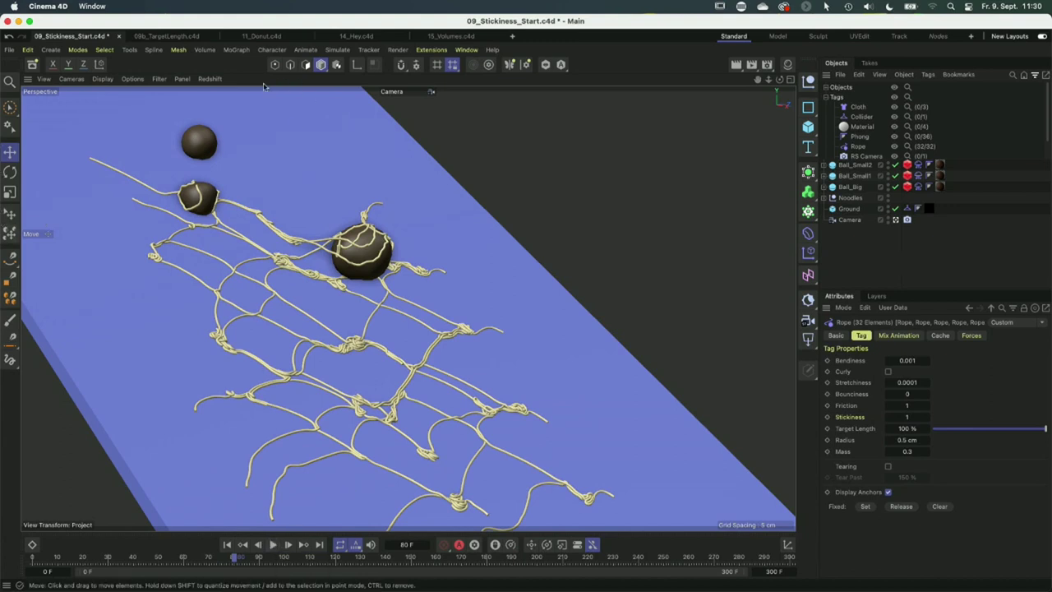
# Switch to the 09b_TargetLength project, activate the Move tool, play the cloth simulation and select the Cylinder's Cloth tag.
pyautogui.click(166, 38)
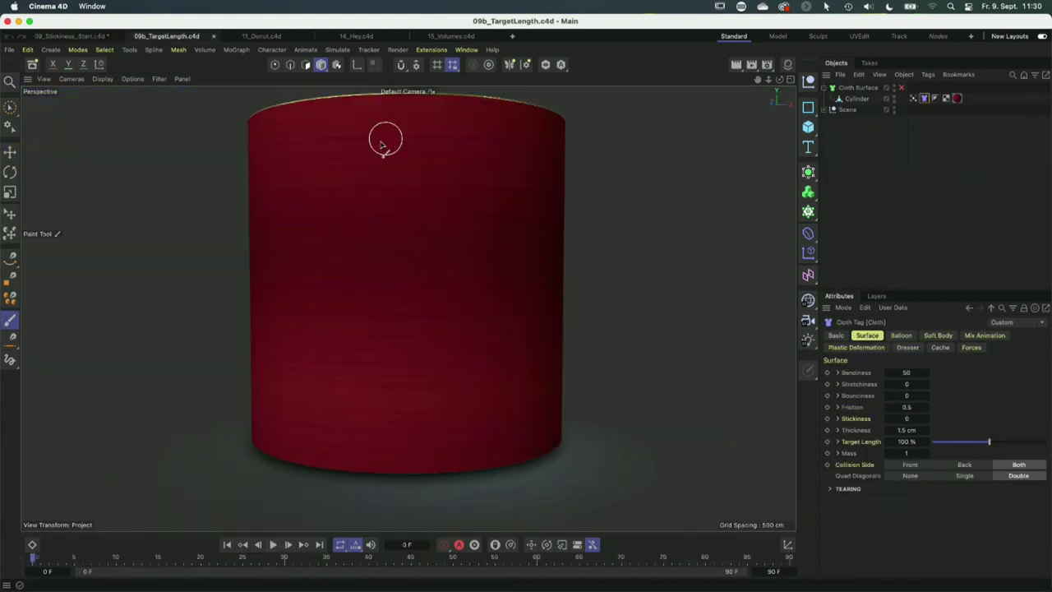
pyautogui.press('e')
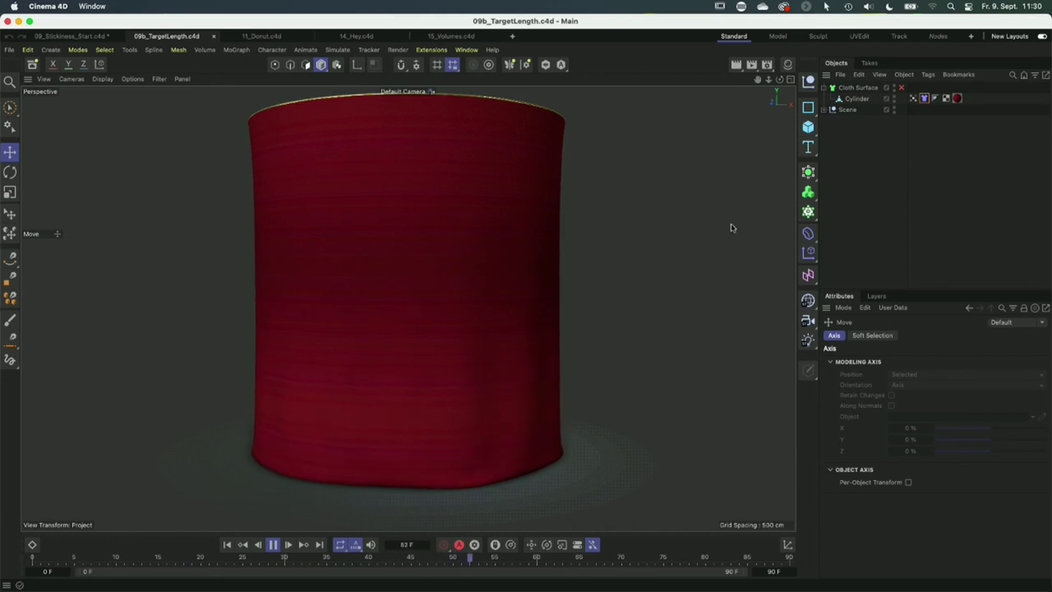
pyautogui.click(923, 99)
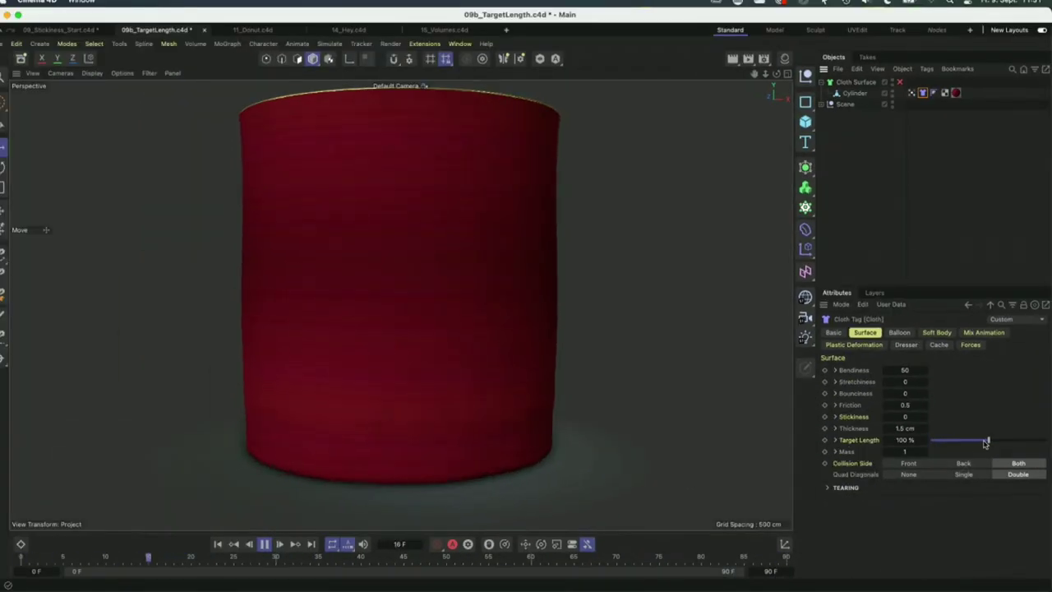
# Try a Target Length of 71 % during playback, rewind to the first frame and reset it to 100 %.
pyautogui.moveTo(986, 442); pyautogui.dragTo(971, 441)
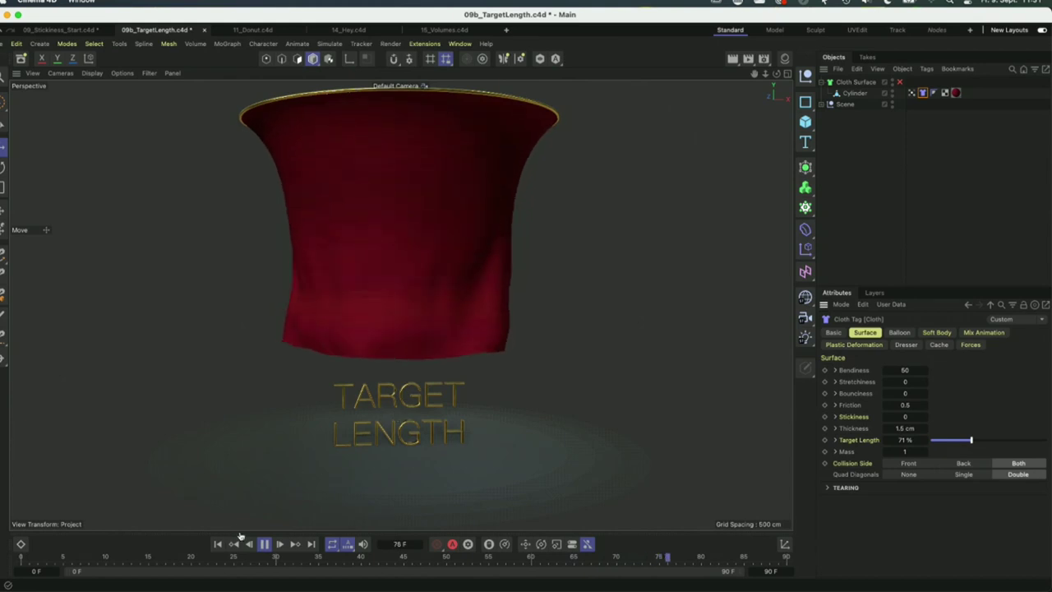
pyautogui.click(217, 543)
pyautogui.doubleClick(906, 442)
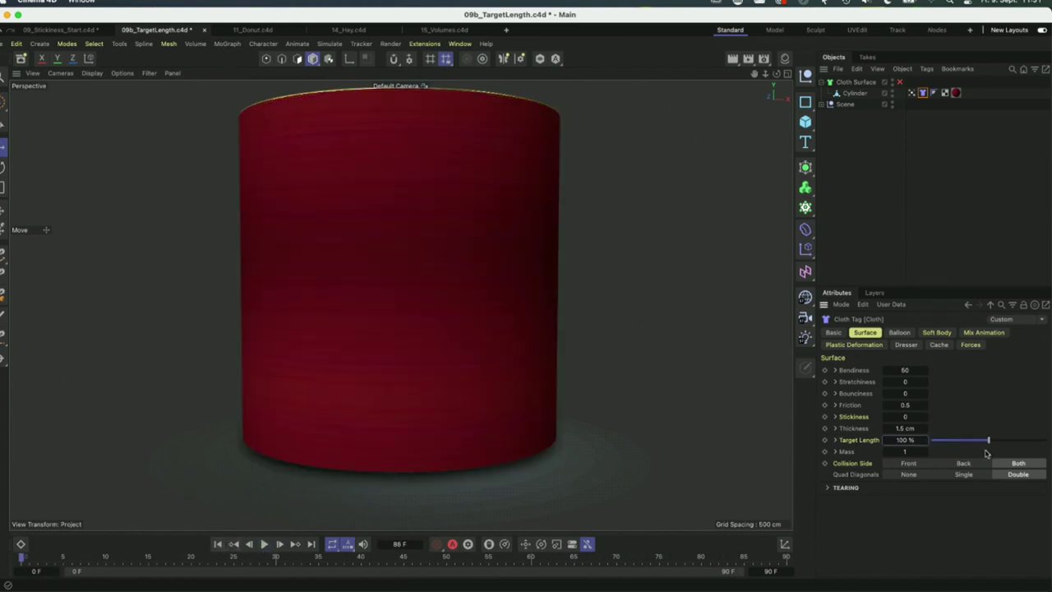
# Keyframe the cloth's Target Length at 100 % on frame 0 and at 50 % on frame 20.
pyautogui.click(824, 439)
pyautogui.doubleClick(912, 440)
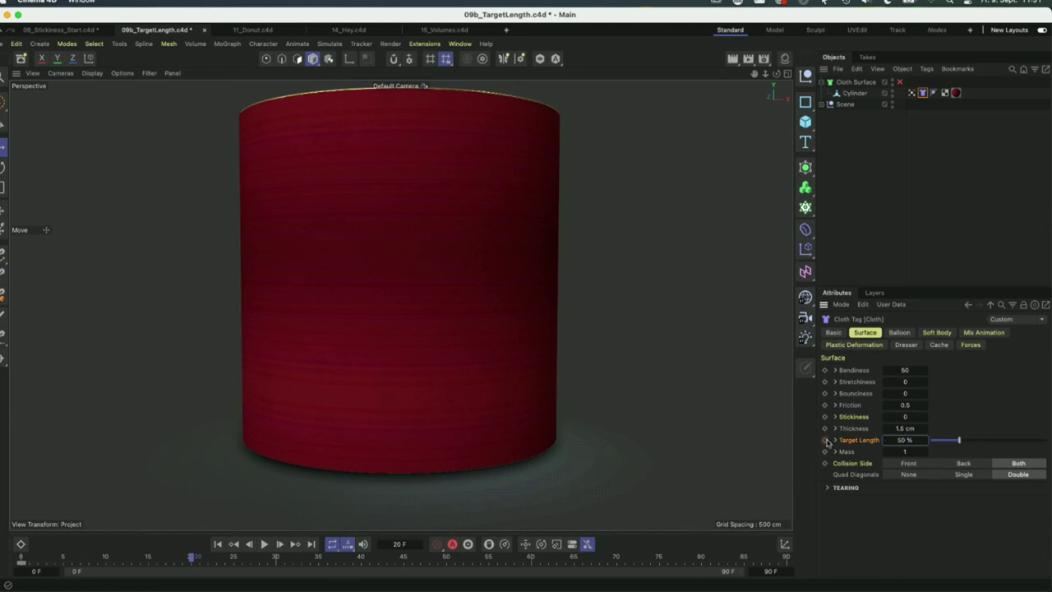
# Play the Target Length animation from the first frame, stop it at frame 67 and rewind to the start.
pyautogui.click(217, 544)
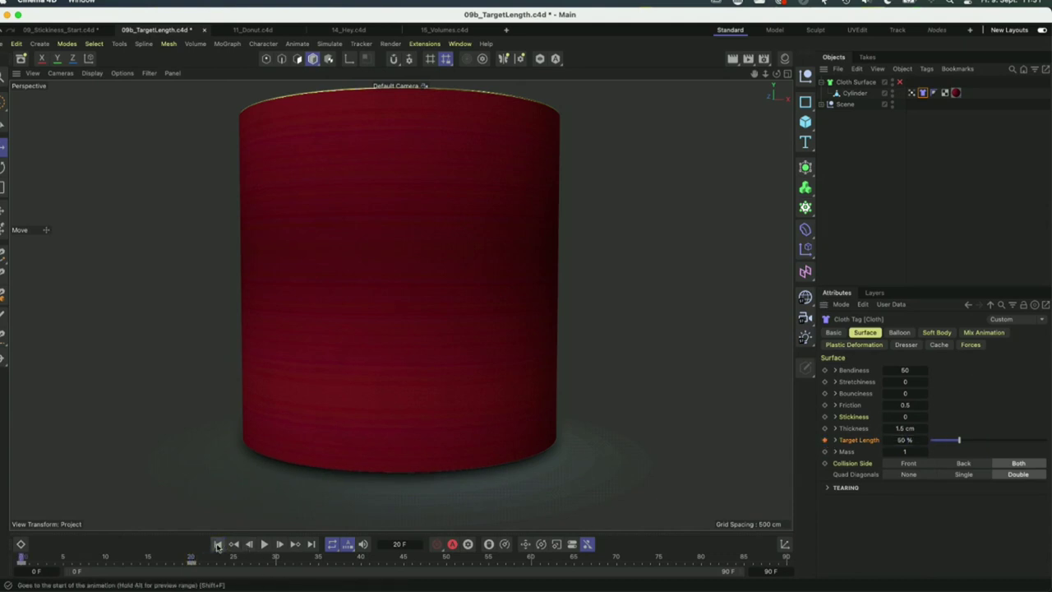
pyautogui.rightClick(263, 547)
pyautogui.click(264, 546)
pyautogui.click(264, 546)
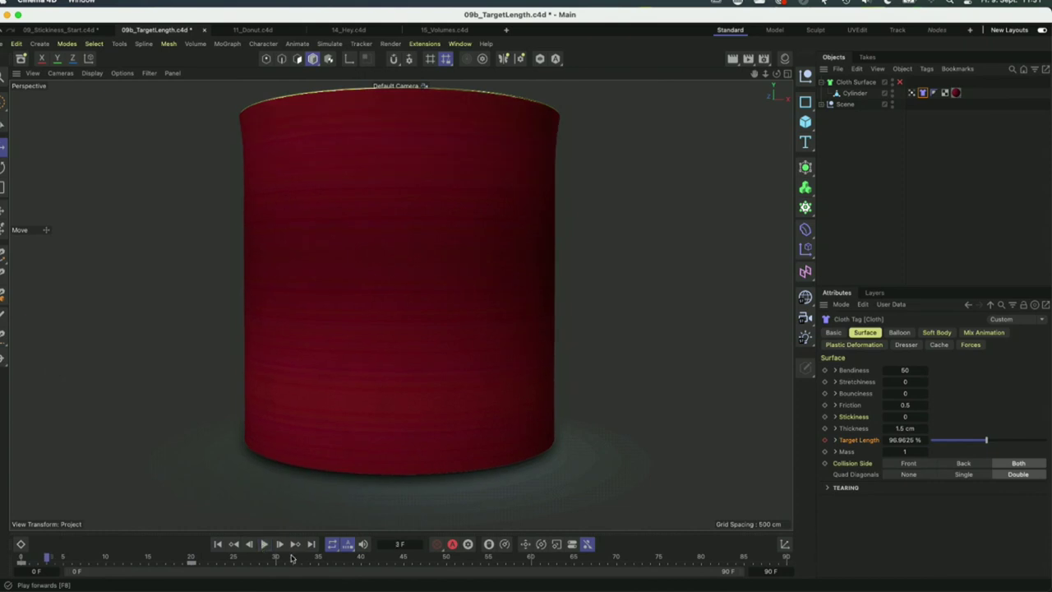
pyautogui.click(263, 544)
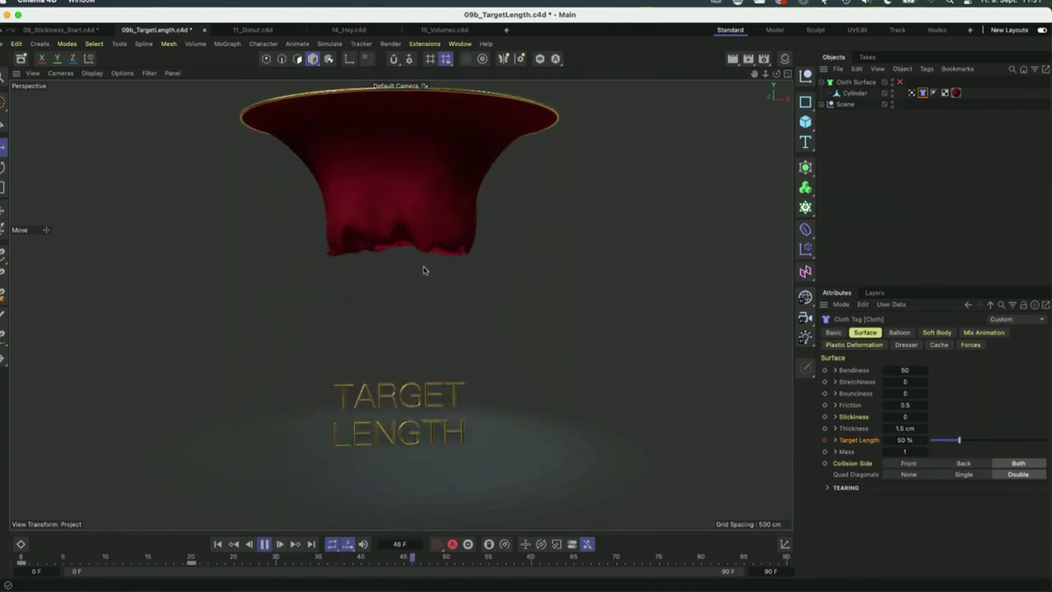
pyautogui.click(264, 544)
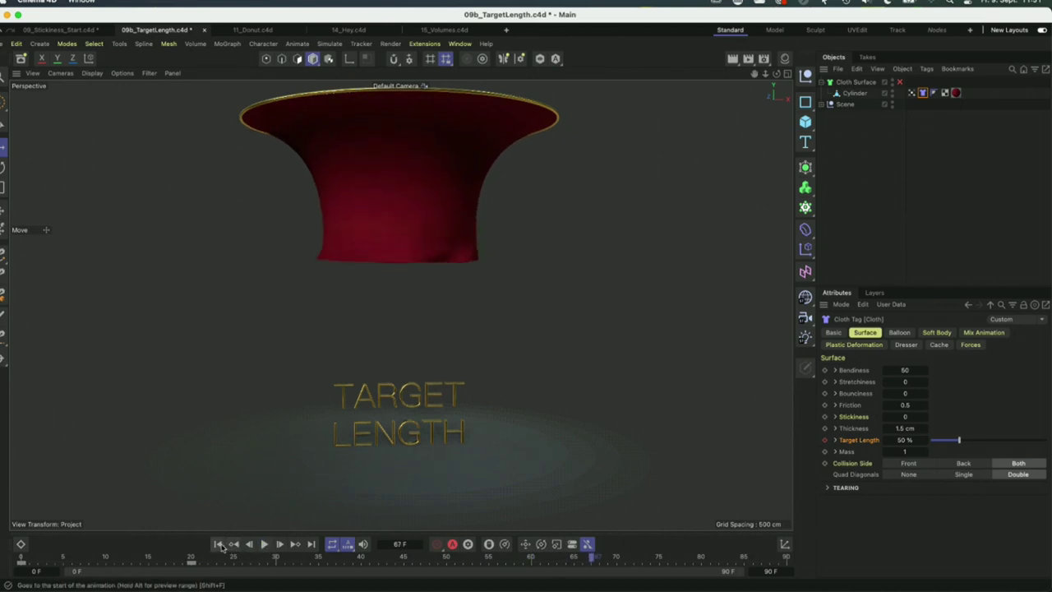
pyautogui.press('super+z')
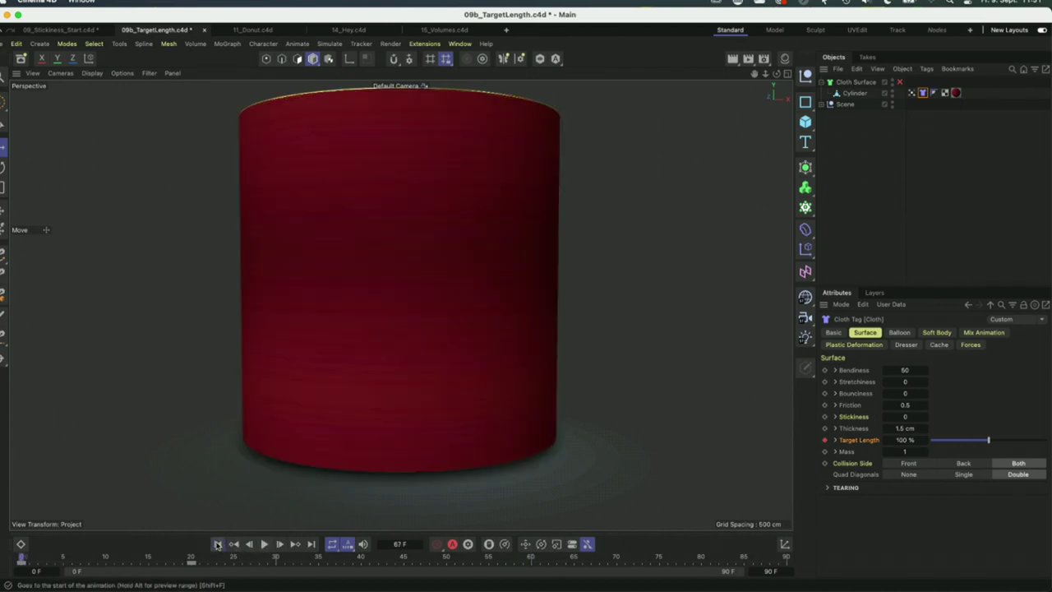
# Display the Cylinder's vertex map and assign it as the Map of the Cloth tag's Target Length.
pyautogui.click(835, 440)
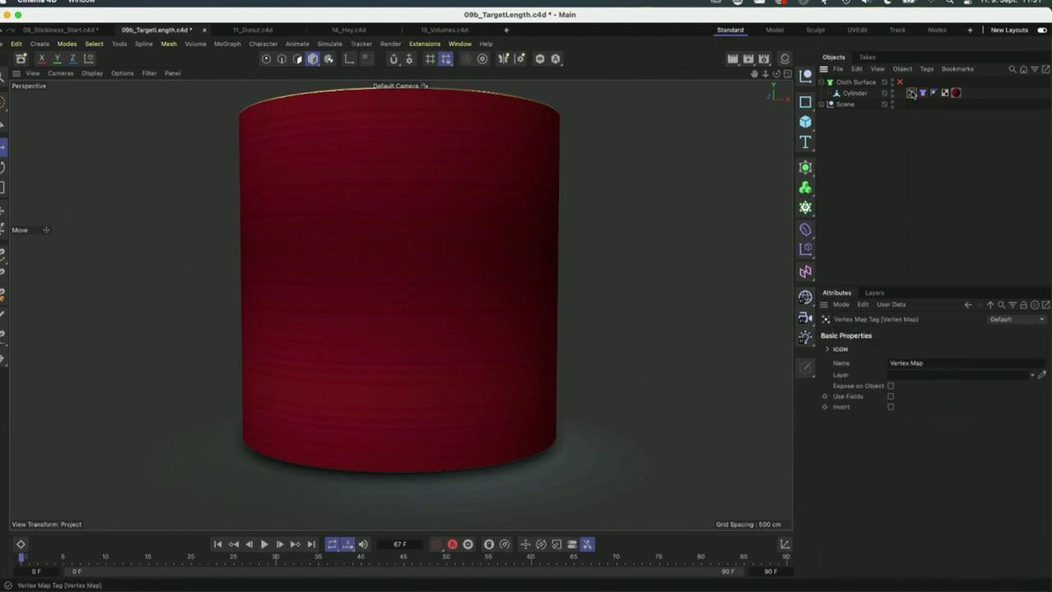
pyautogui.click(910, 92)
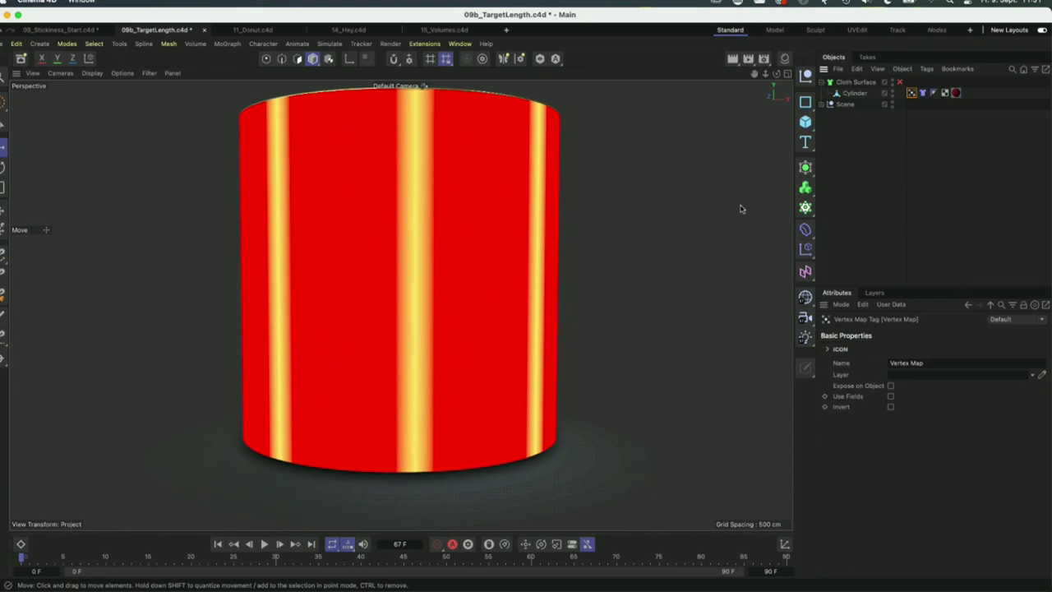
pyautogui.click(922, 92)
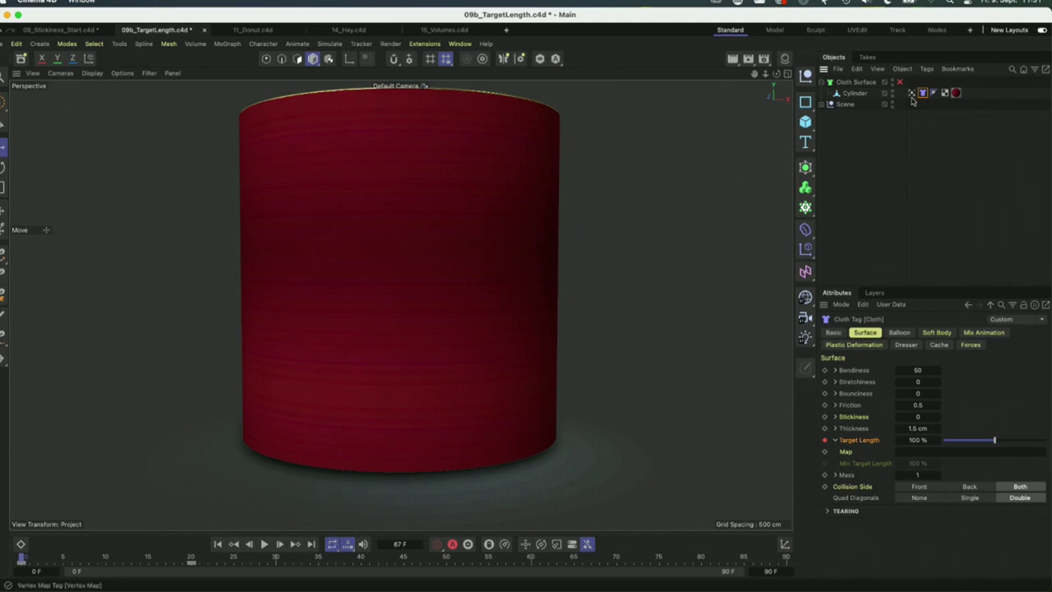
pyautogui.moveTo(912, 96); pyautogui.dragTo(941, 221)
pyautogui.moveTo(919, 454); pyautogui.dragTo(919, 455)
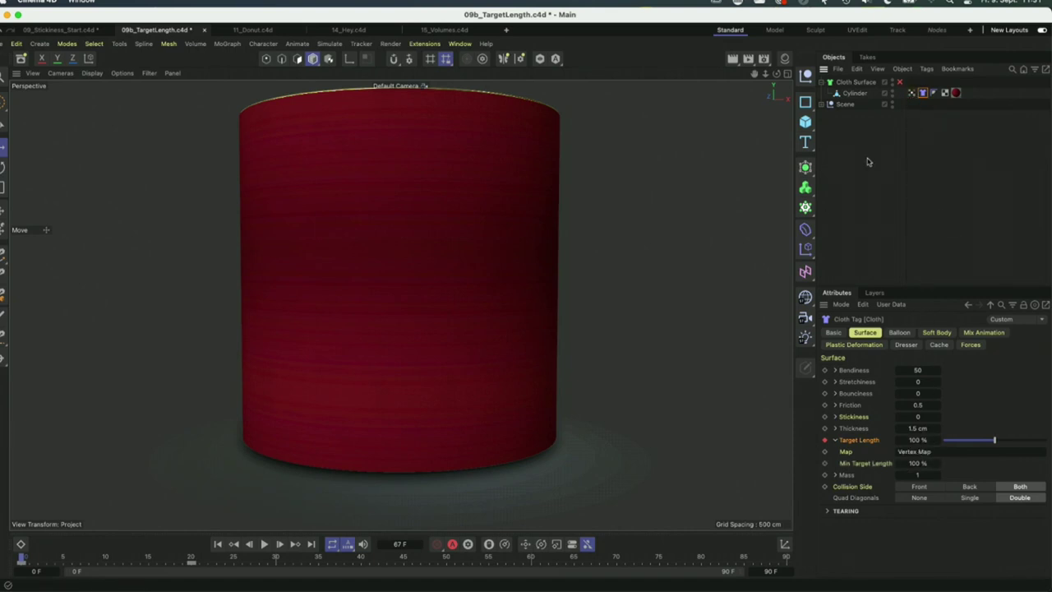
# Play the vertex-mapped cloth, stop at frame 52, rewind, then review the vertex map and the Cloth tag's surface settings.
pyautogui.click(852, 195)
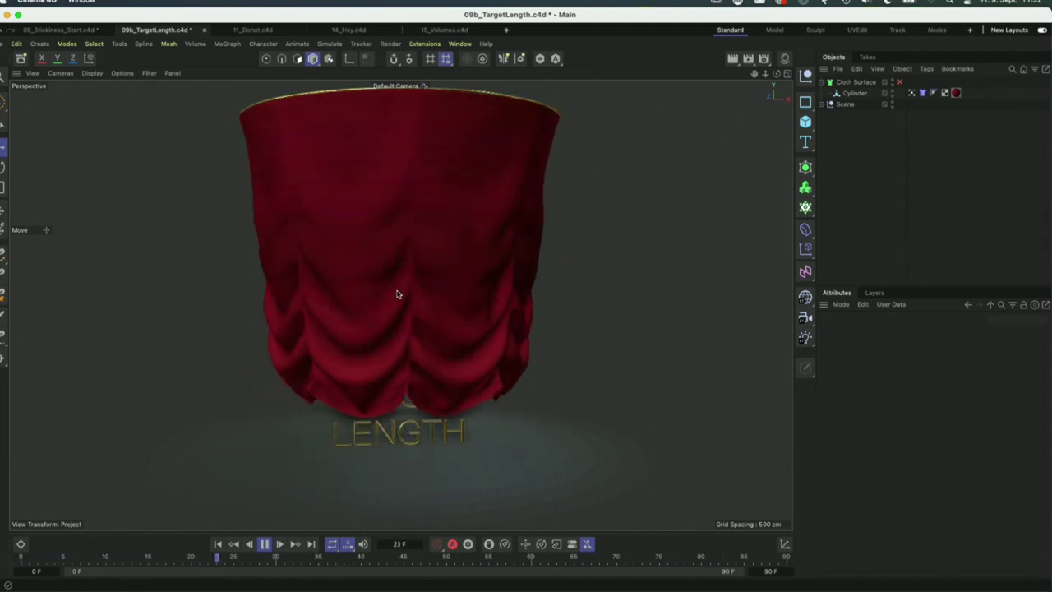
pyautogui.click(263, 546)
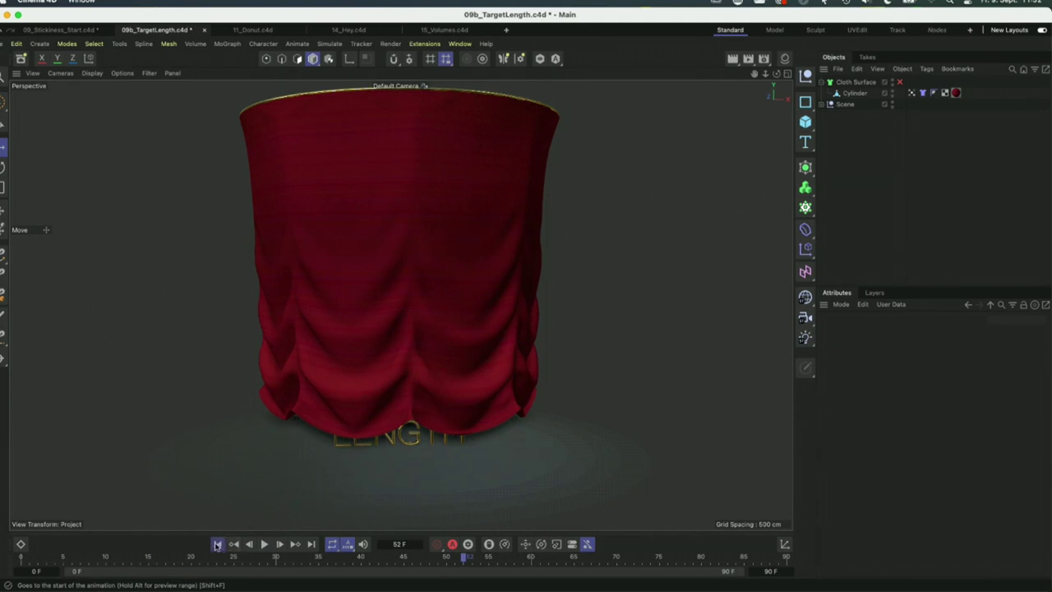
pyautogui.click(916, 95)
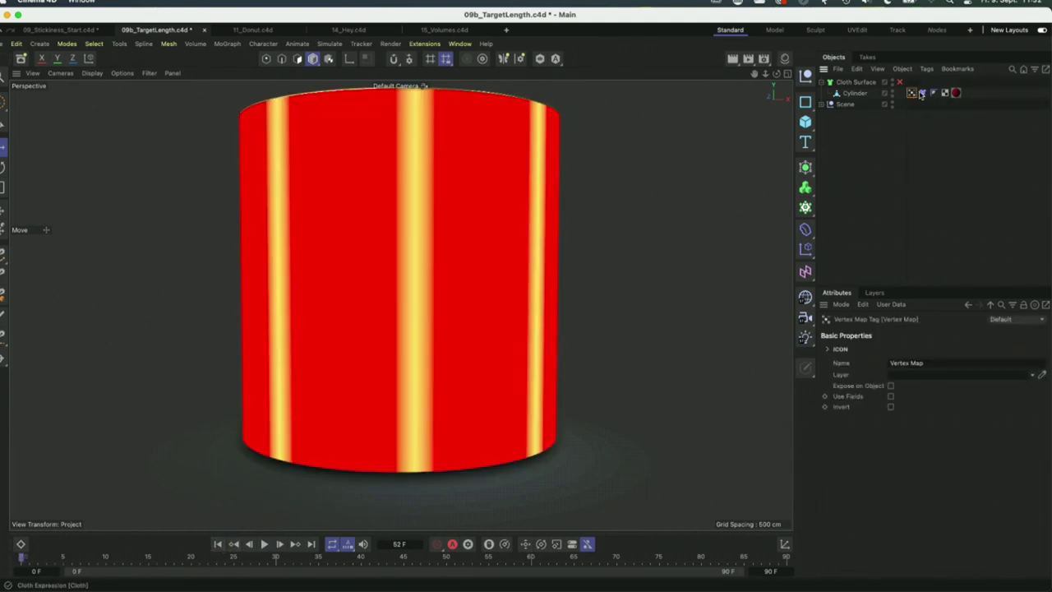
pyautogui.click(921, 94)
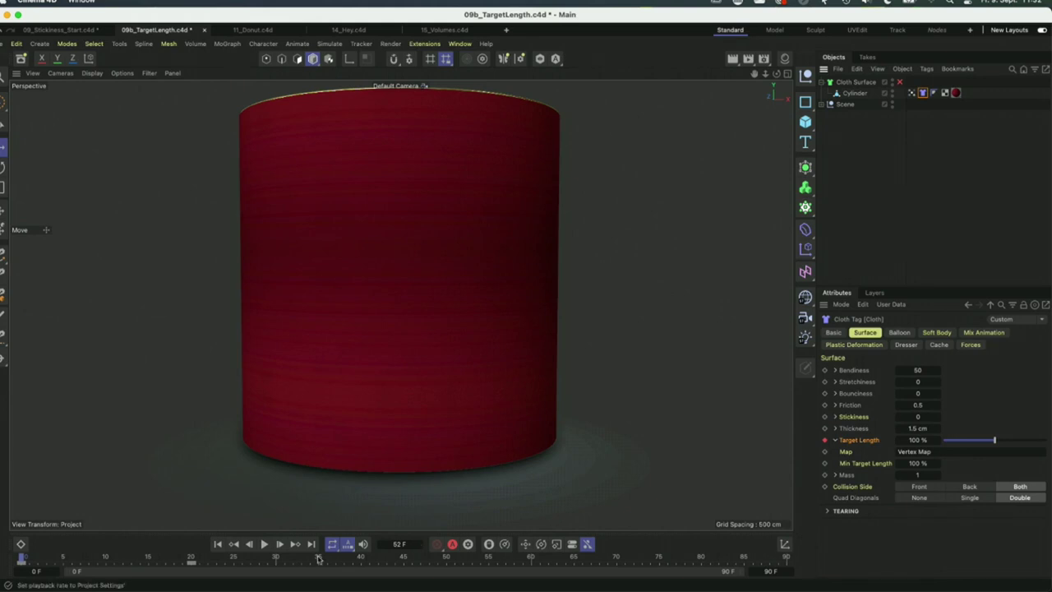
# Keyframe the cloth's Target Length at 20 % on frame 20, play the simulation and stop it.
pyautogui.moveTo(994, 440); pyautogui.dragTo(966, 442)
pyautogui.click(922, 441)
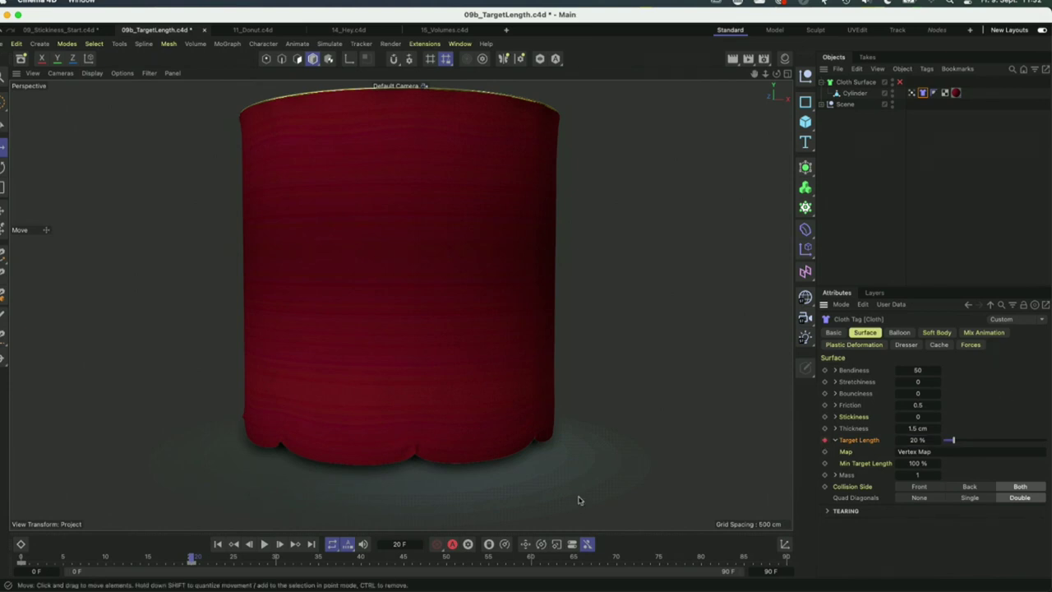
pyautogui.press('super+z')
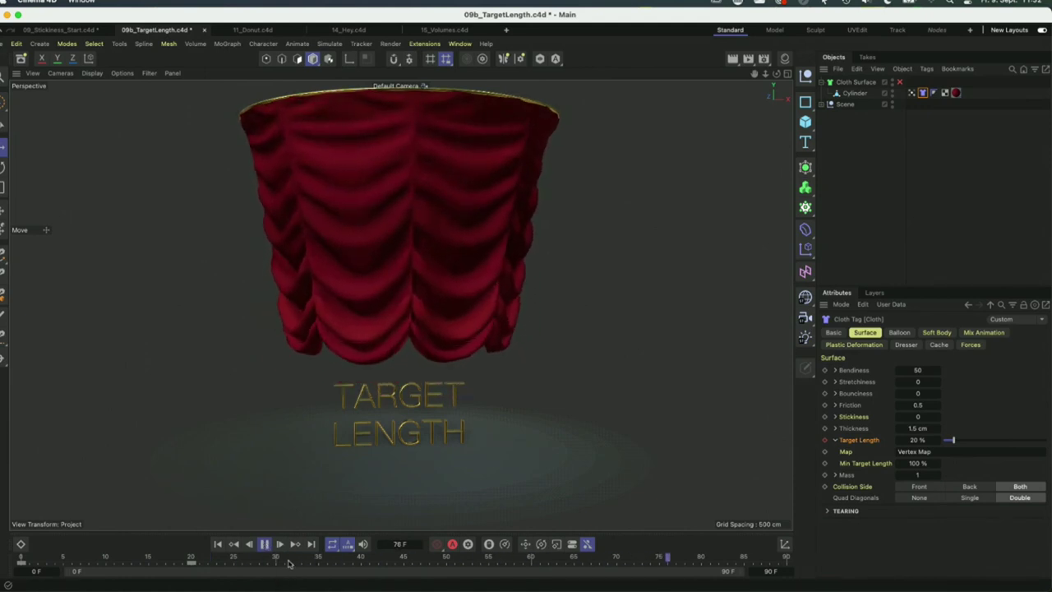
pyautogui.click(264, 545)
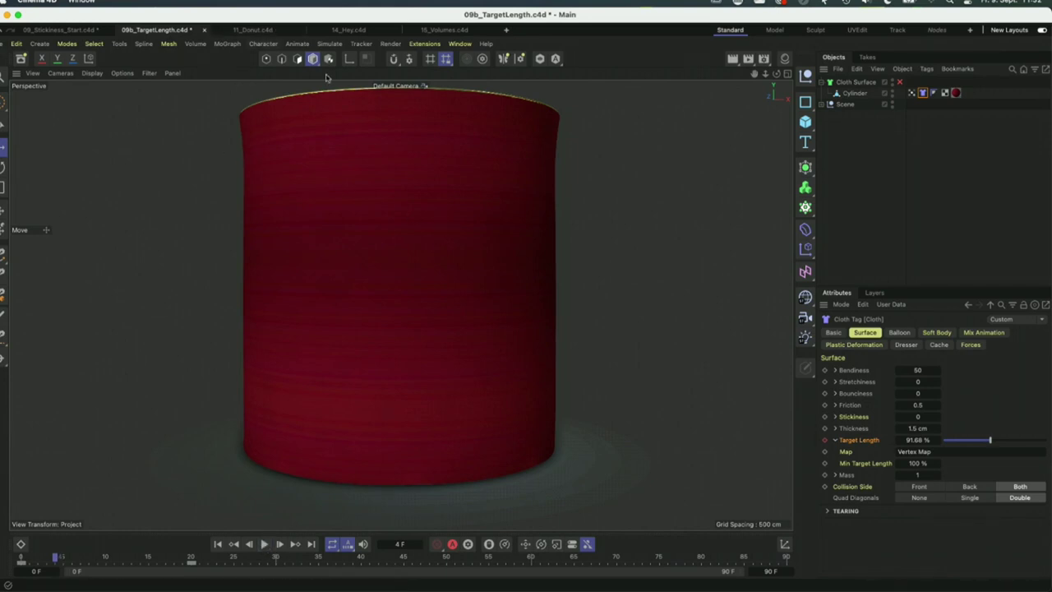
# Create a new project, add a Plane and scale it up to form a large floor.
pyautogui.click(507, 31)
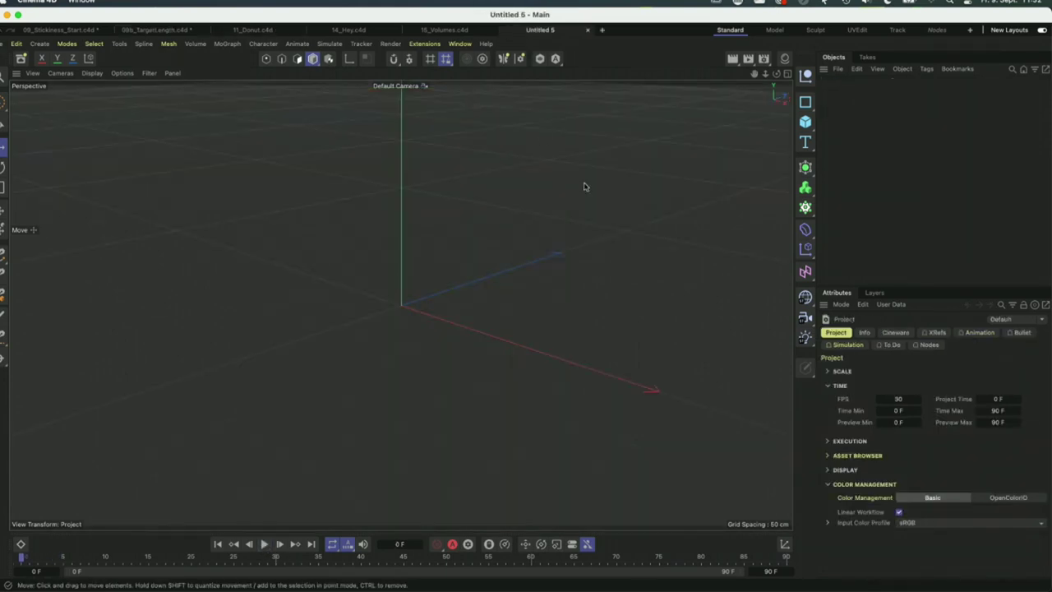
pyautogui.click(806, 122)
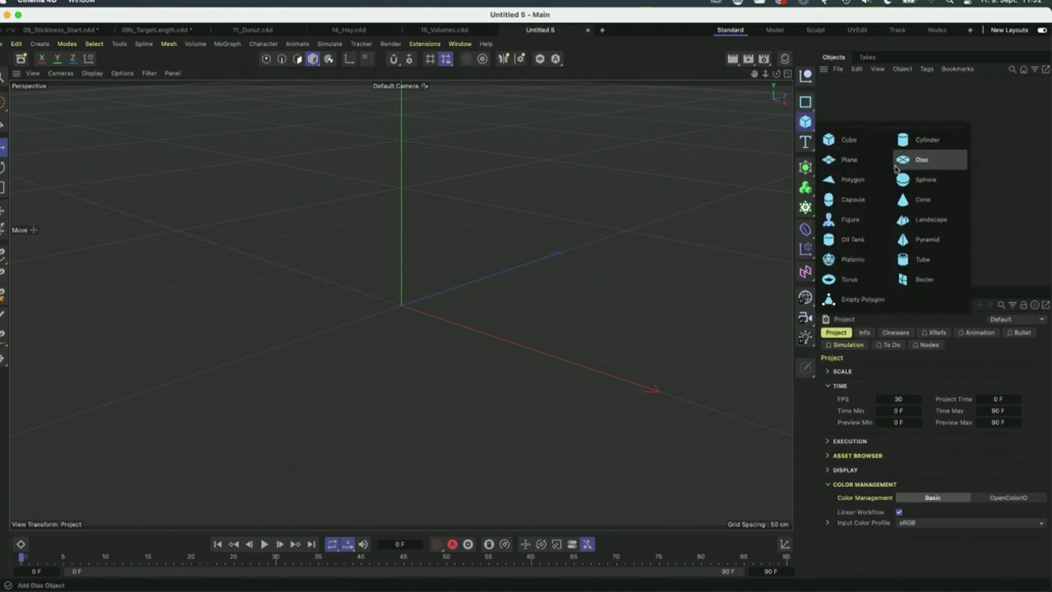
pyautogui.press('t')
pyautogui.moveTo(395, 358); pyautogui.dragTo(986, 157)
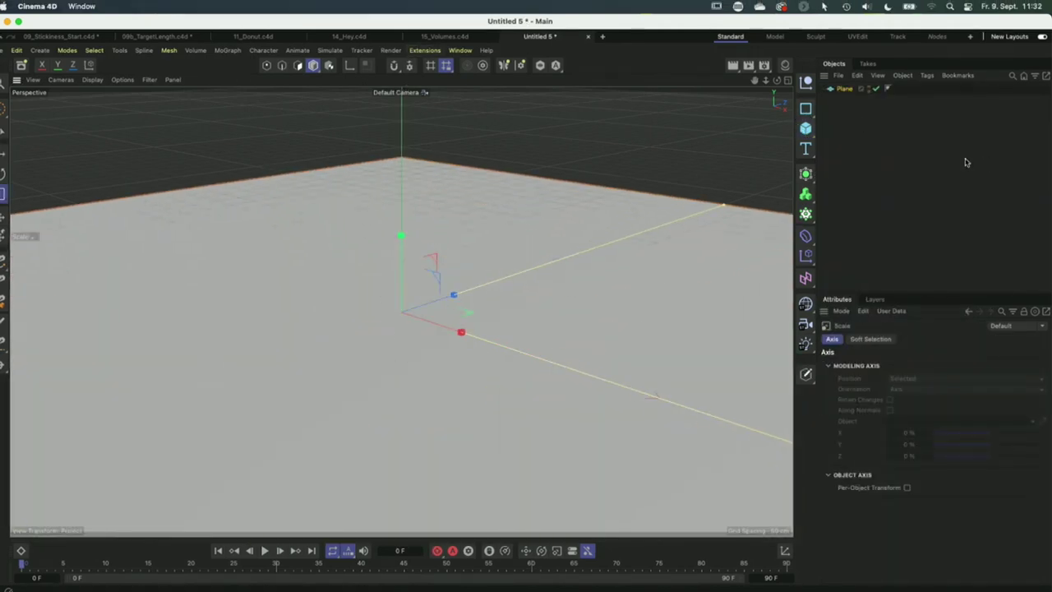
# Add a Collider tag to the Plane and hide the plane in the viewport and renderer.
pyautogui.rightClick(846, 90)
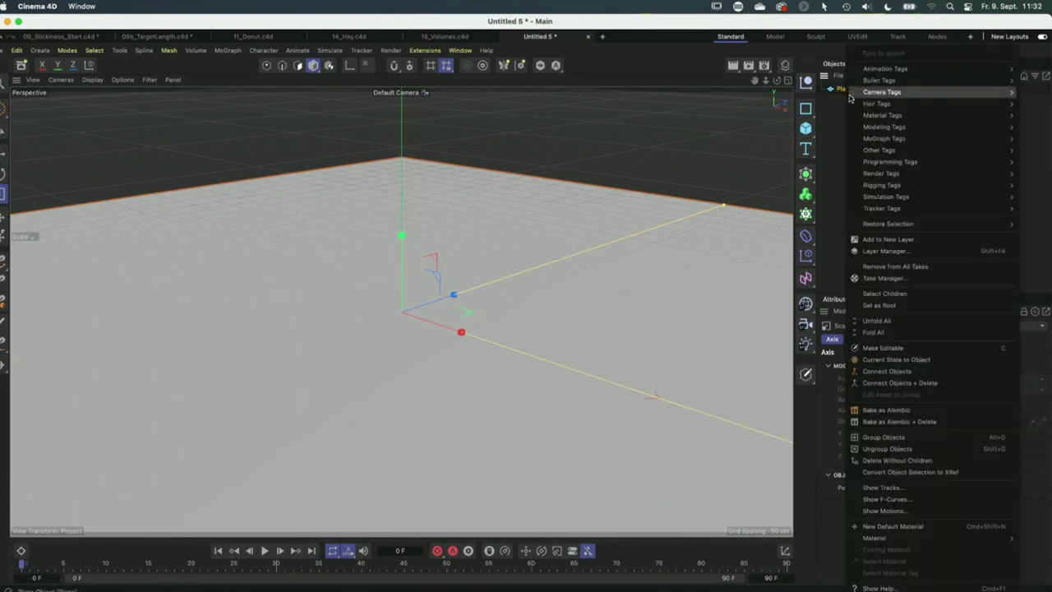
pyautogui.moveTo(886, 200)
pyautogui.click(819, 272)
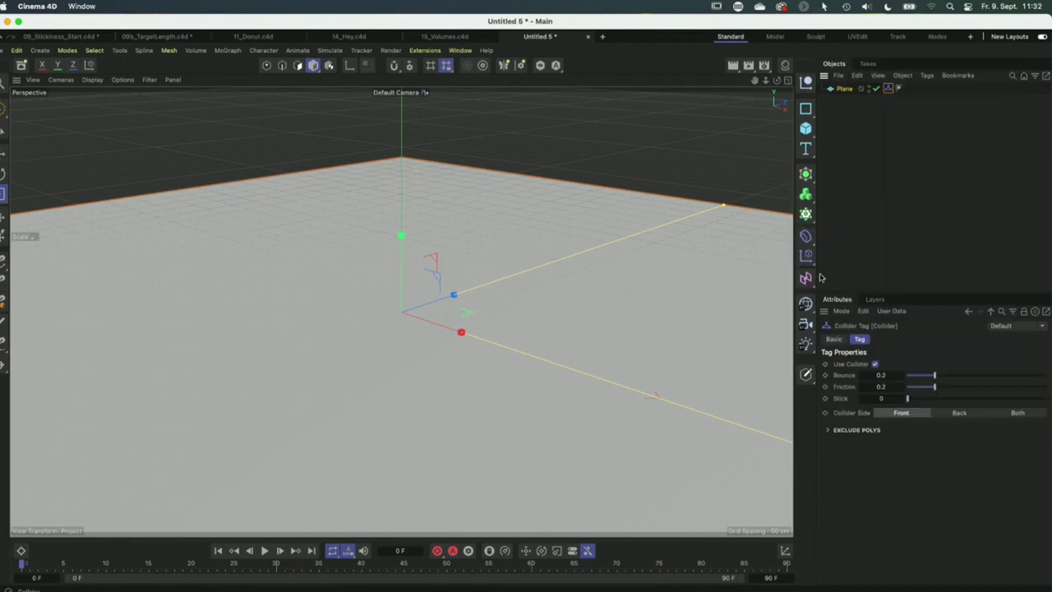
pyautogui.click(868, 89)
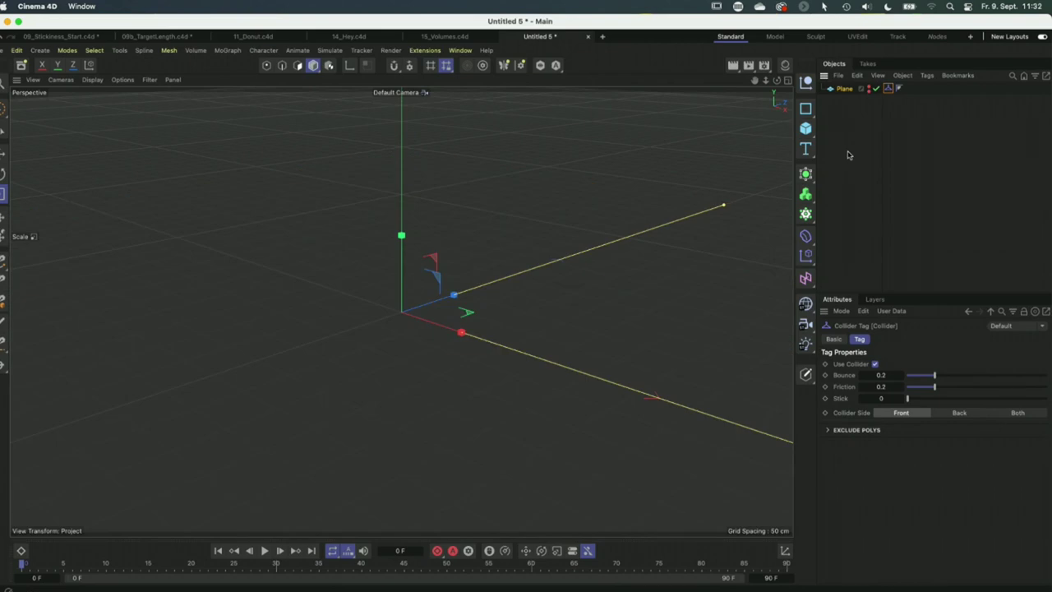
pyautogui.click(847, 202)
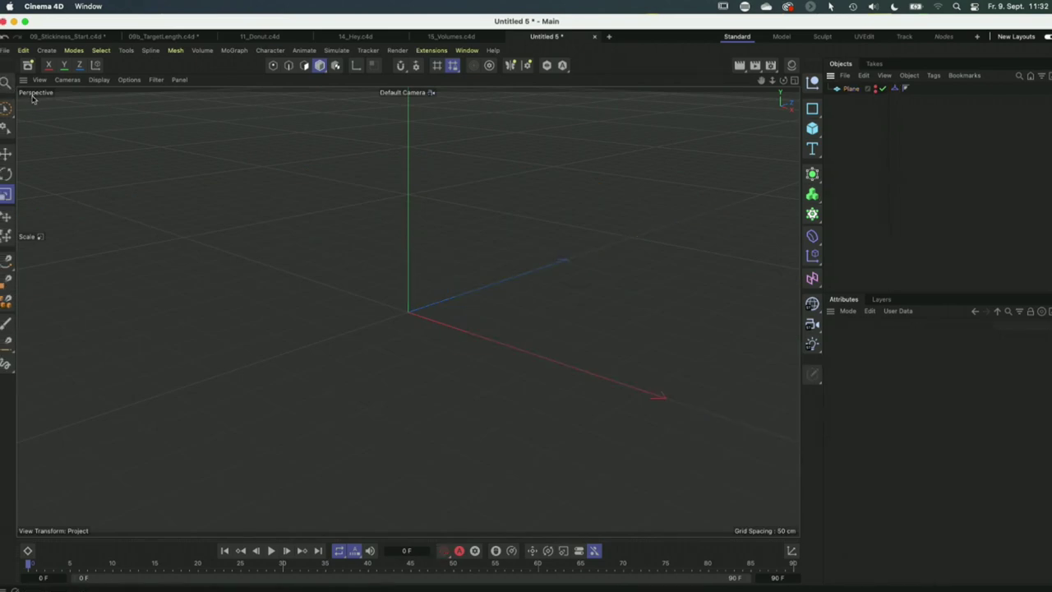
# Search the Asset Browser for "hors", add the Horse Base model to the scene and close the browser.
pyautogui.click(32, 66)
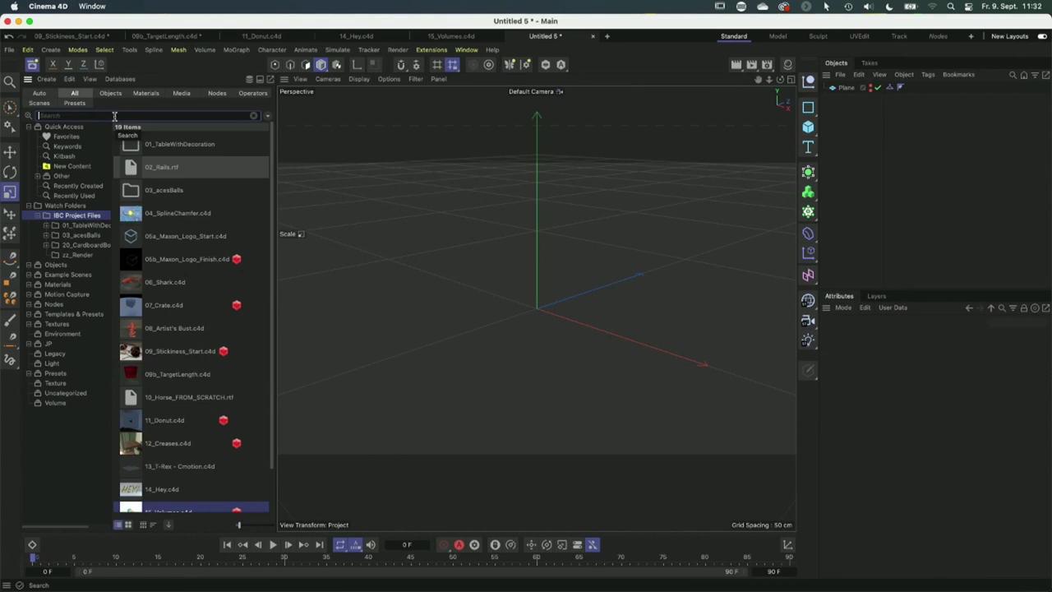
pyautogui.write('hors')
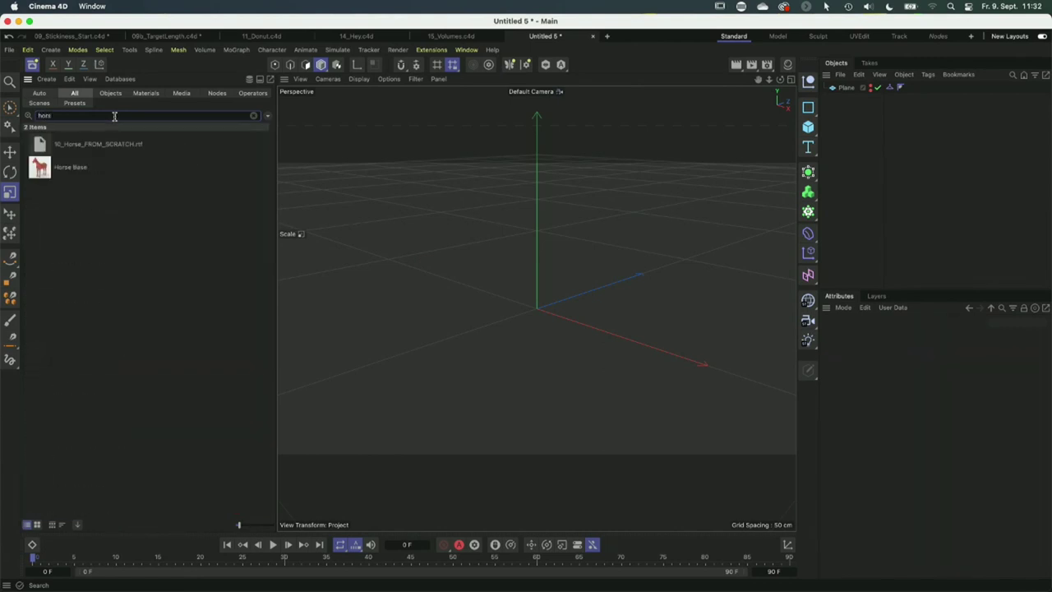
pyautogui.doubleClick(99, 168)
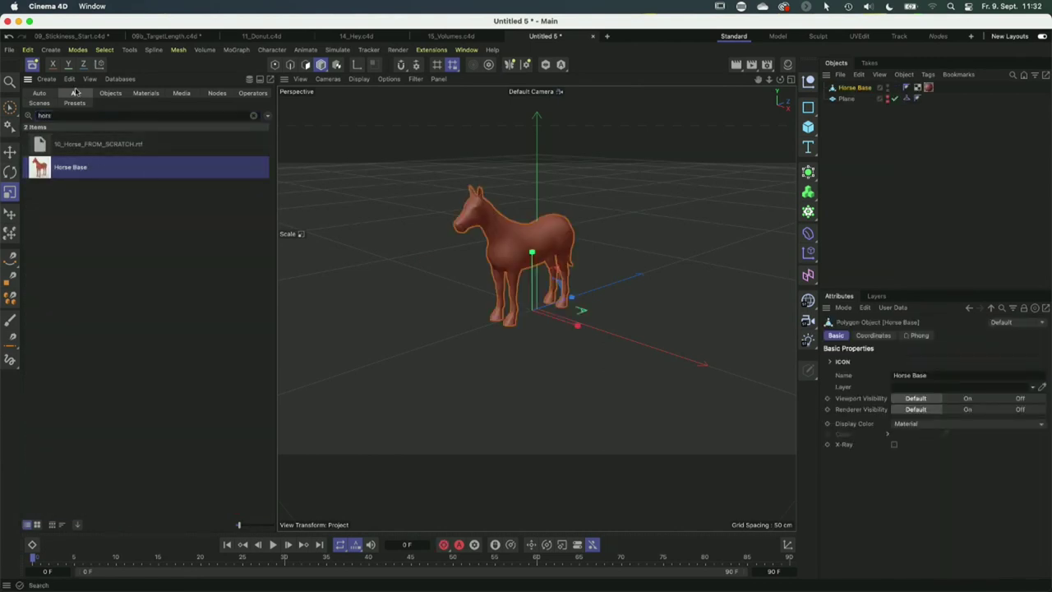
pyautogui.click(33, 65)
pyautogui.keyDown('alt'); pyautogui.moveTo(420, 232); pyautogui.dragTo(442, 255); pyautogui.keyUp('alt')
pyautogui.keyDown('alt'); pyautogui.moveTo(441, 255); pyautogui.dragTo(481, 266, button='right'); pyautogui.keyUp('alt')
pyautogui.moveTo(482, 266)
pyautogui.keyDown('alt'); pyautogui.mouseDown()
pyautogui.moveTo(466, 243)
pyautogui.moveTo(512, 259)
pyautogui.moveTo(489, 277)
pyautogui.mouseUp(); pyautogui.keyUp('alt')
pyautogui.keyDown('alt'); pyautogui.moveTo(489, 278); pyautogui.dragTo(453, 295, button='right'); pyautogui.keyUp('alt')
pyautogui.keyDown('alt'); pyautogui.moveTo(453, 295); pyautogui.dragTo(448, 289); pyautogui.keyUp('alt')
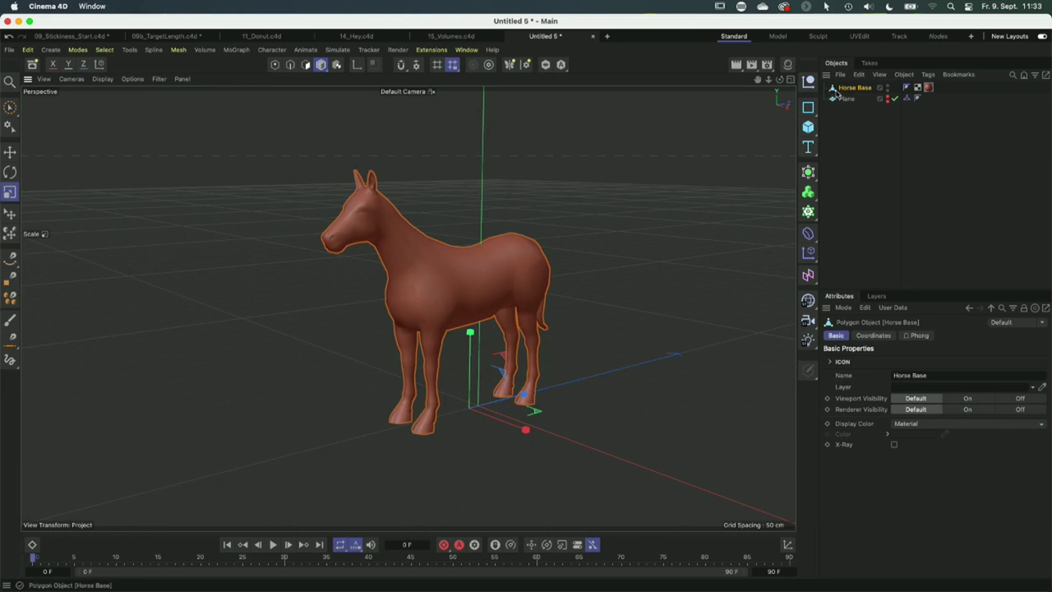
# Add a Cloth tag to the Horse Base and play the simulation.
pyautogui.rightClick(839, 90)
pyautogui.moveTo(889, 194)
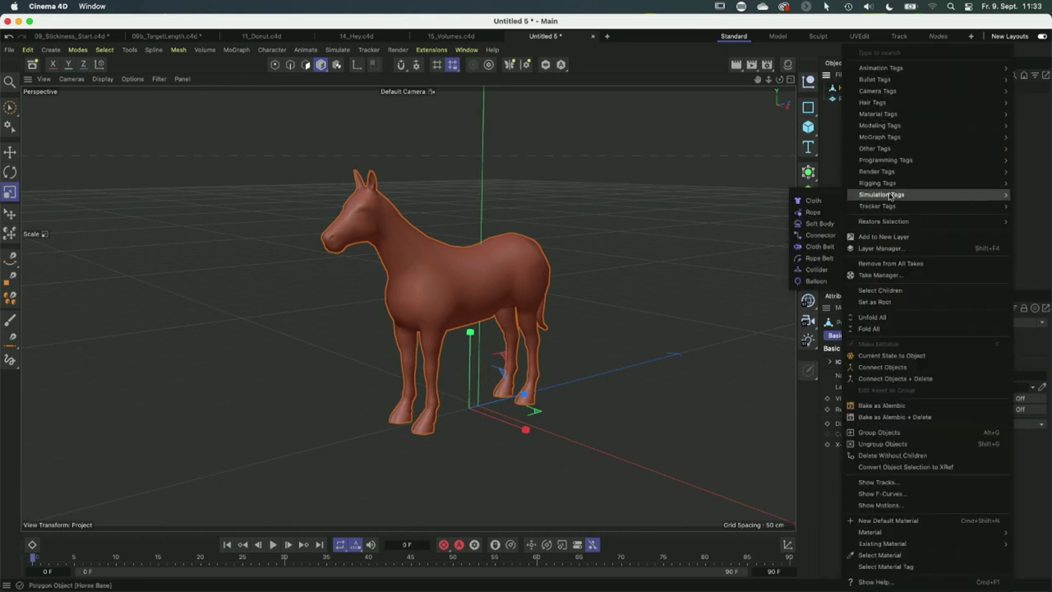
pyautogui.click(813, 202)
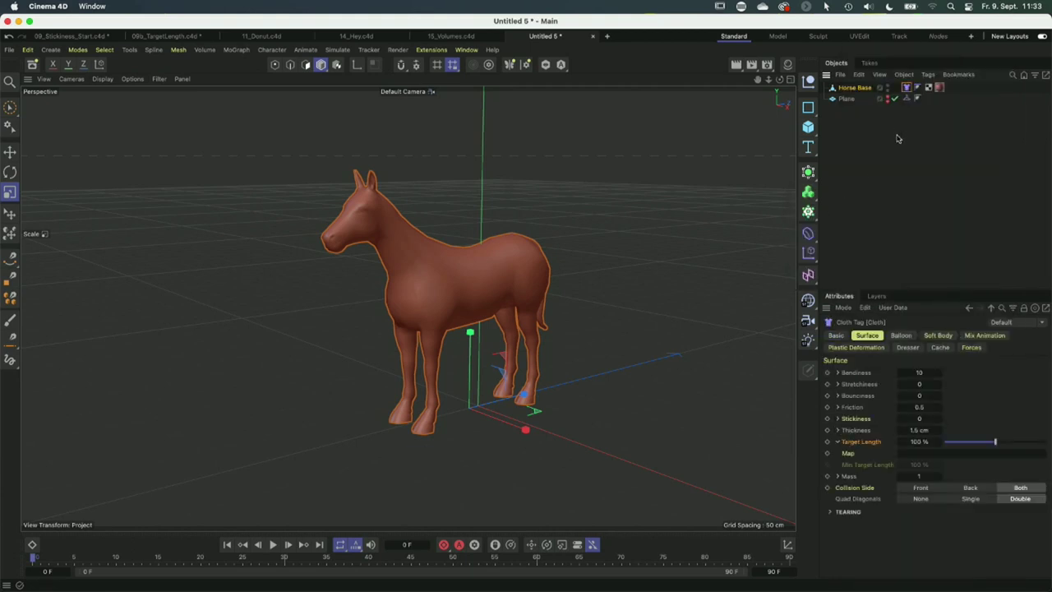
pyautogui.click(273, 544)
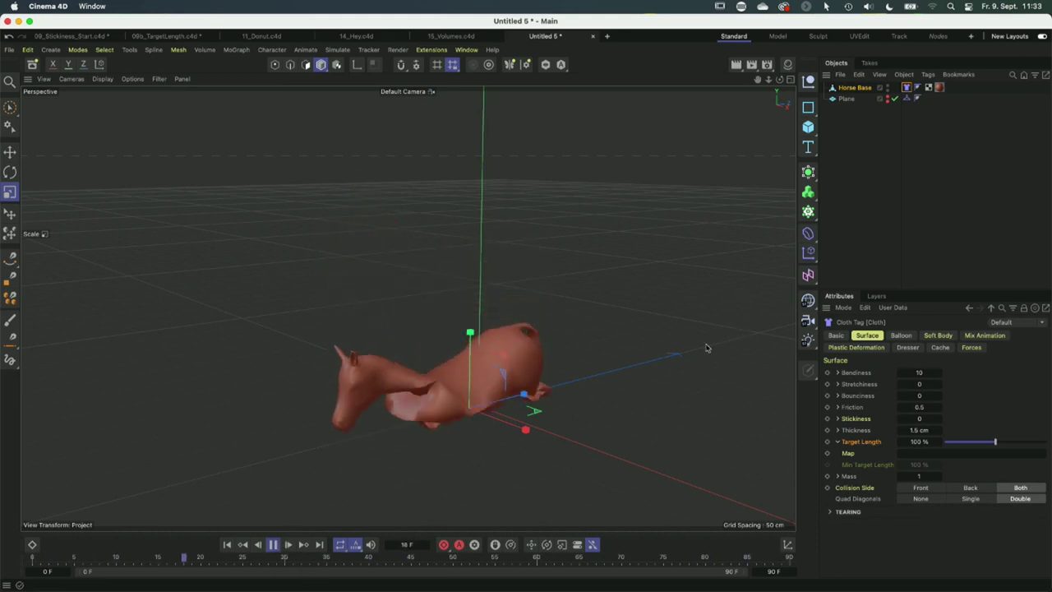
# Set the horse cloth's Bendiness to 50 and Stretchiness to 10, then stop playback and rewind to the start.
pyautogui.doubleClick(916, 371)
pyautogui.write('50')
pyautogui.press('Return')
pyautogui.doubleClick(935, 384)
pyautogui.write('10')
pyautogui.press('Return')
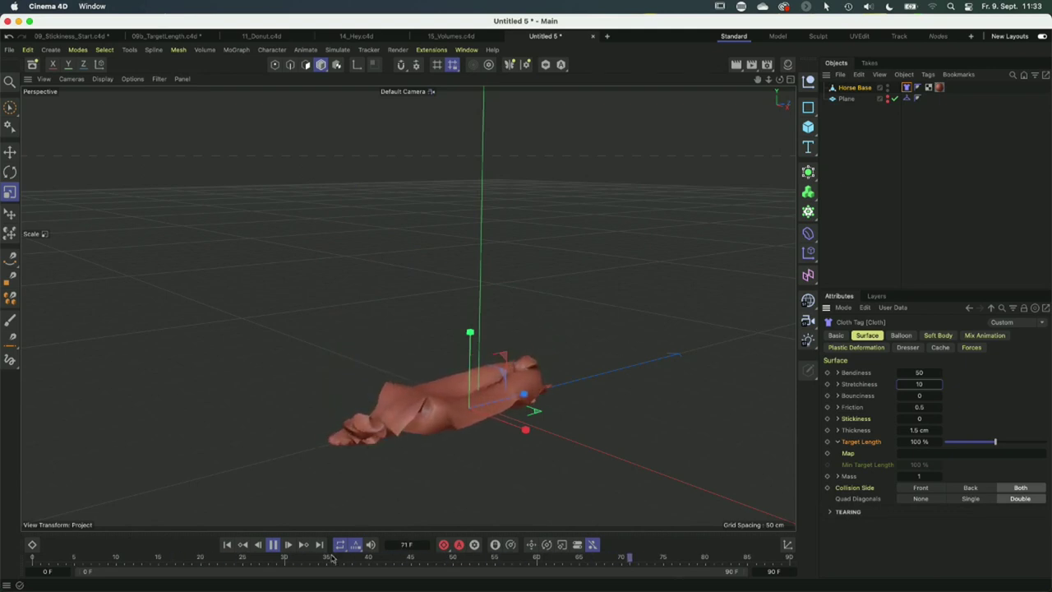
pyautogui.click(276, 544)
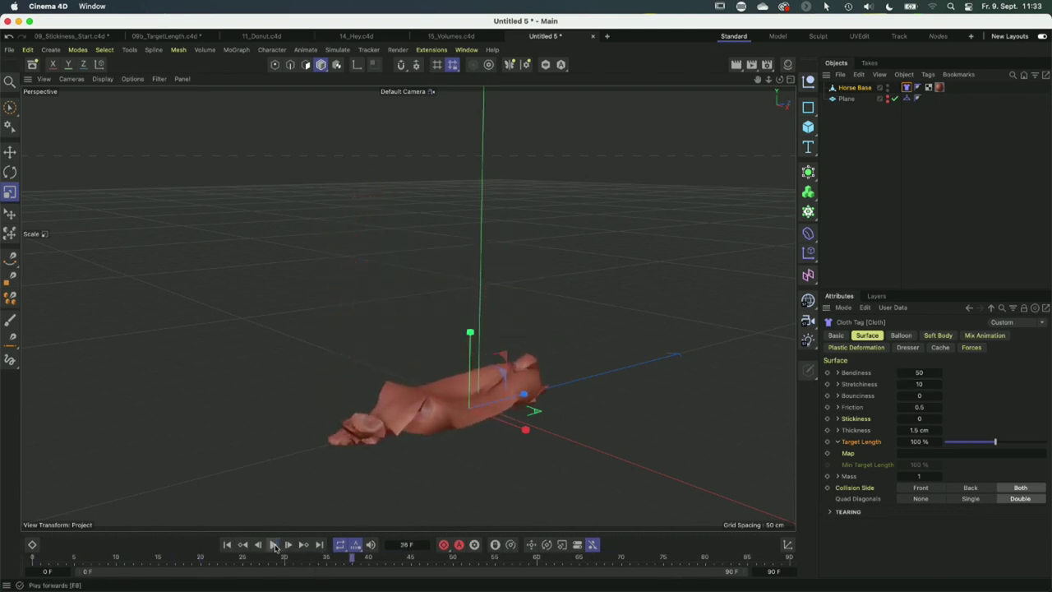
pyautogui.click(226, 545)
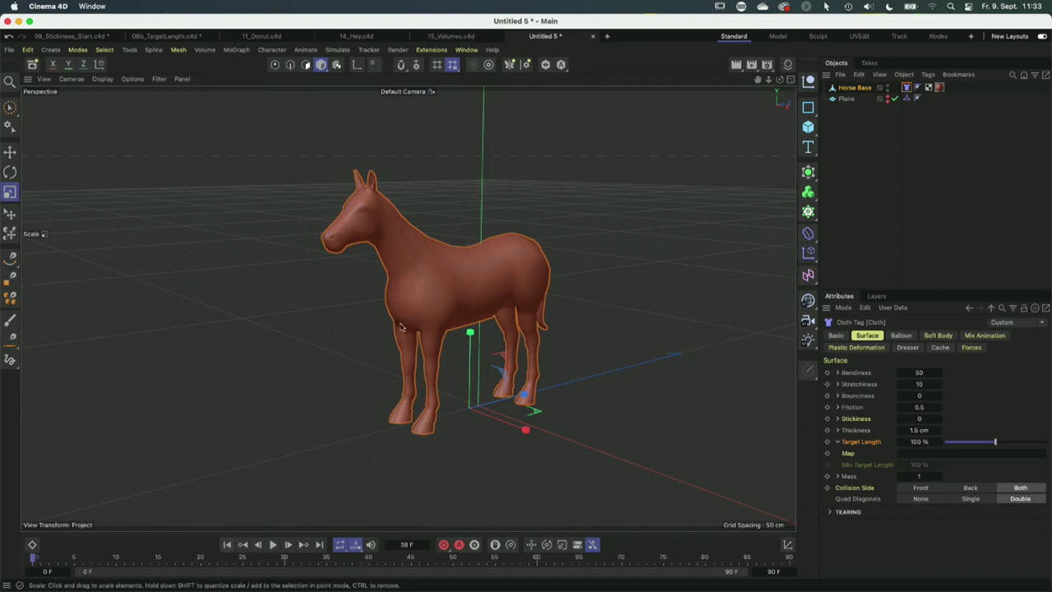
# Place the Horse Base under a Subdivision Surface and open the project's Simulation Scene settings.
pyautogui.click(855, 87)
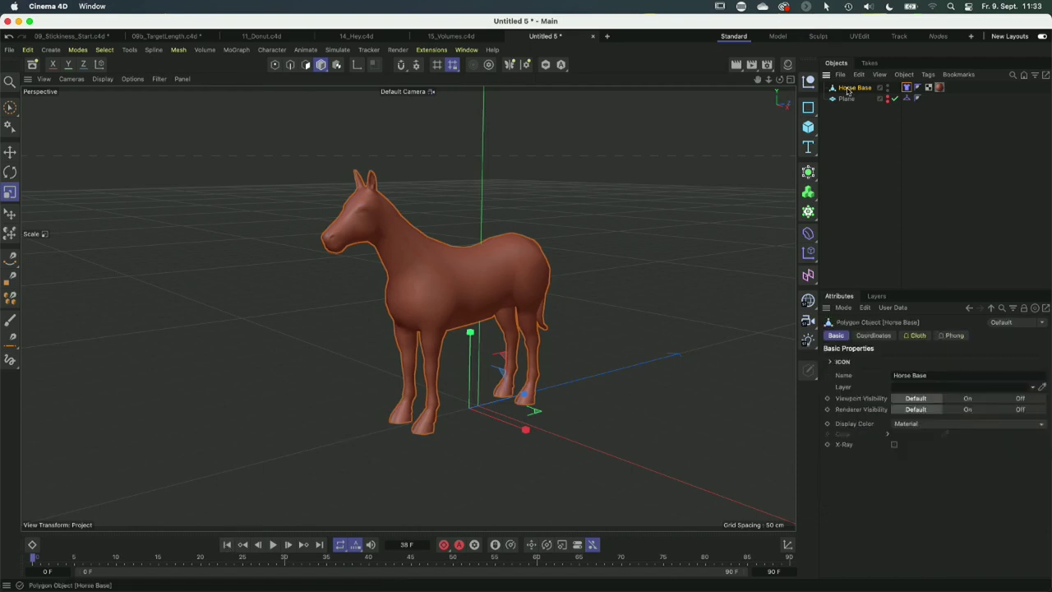
pyautogui.keyDown('alt'); pyautogui.click(808, 171); pyautogui.keyUp('alt')
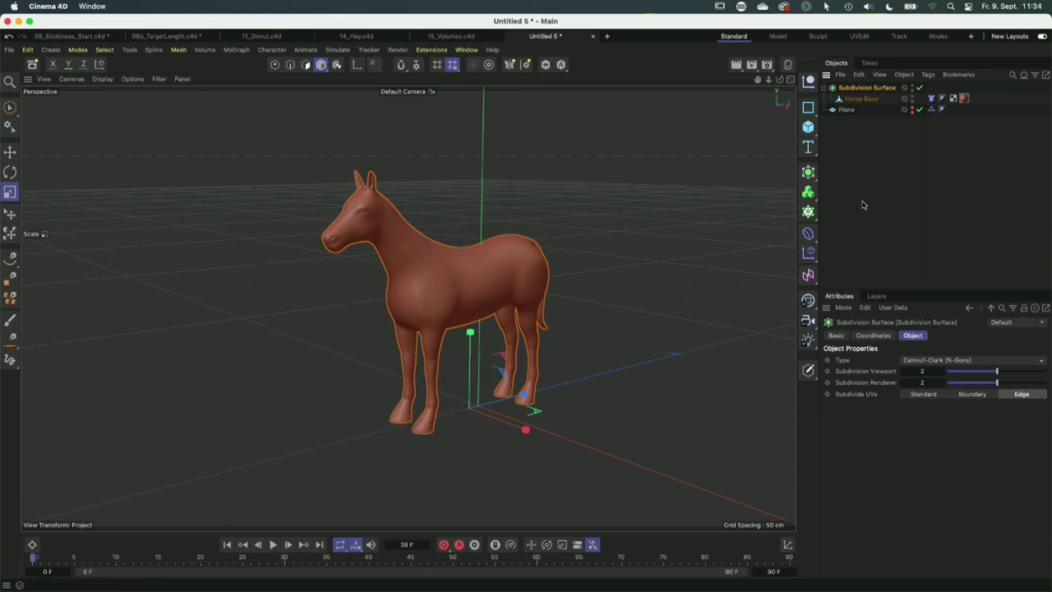
pyautogui.press('super+d')
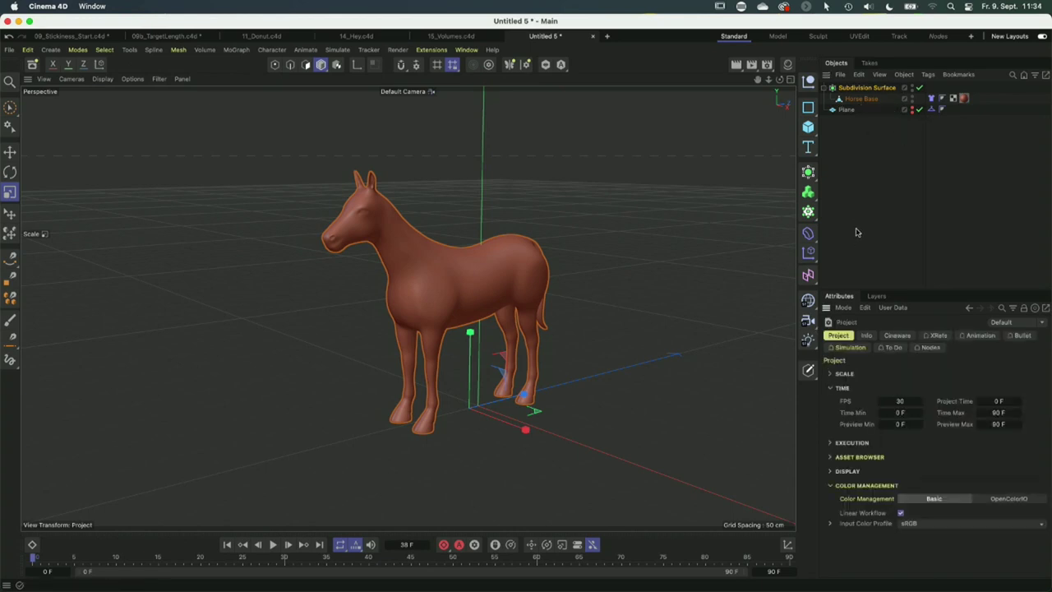
pyautogui.click(847, 346)
pyautogui.click(836, 374)
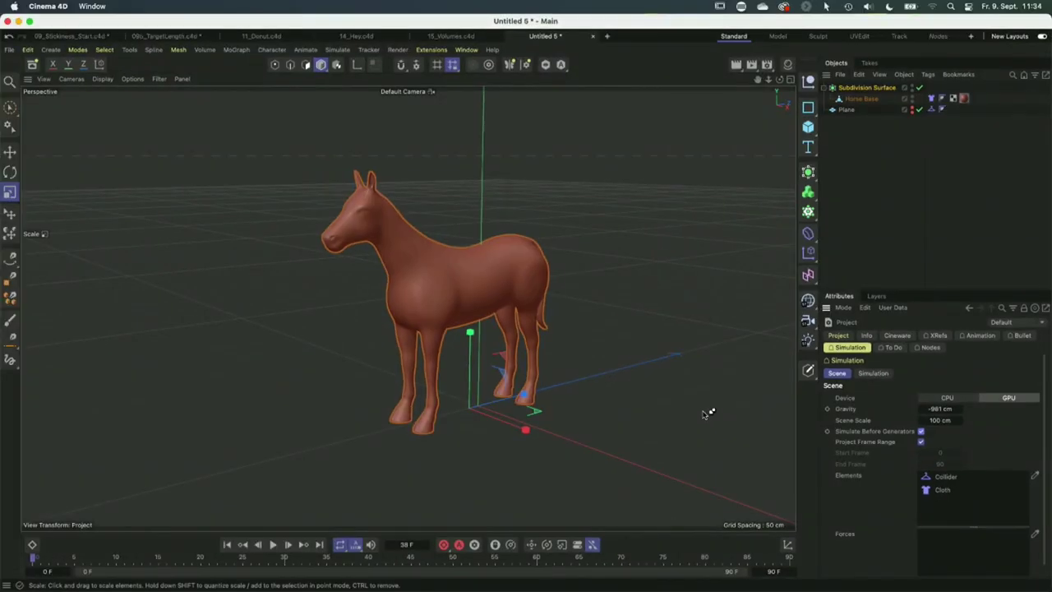
# Play the subdivided horse's simulation, bring up its Cloth tag settings, then stop and rewind to the start.
pyautogui.click(273, 545)
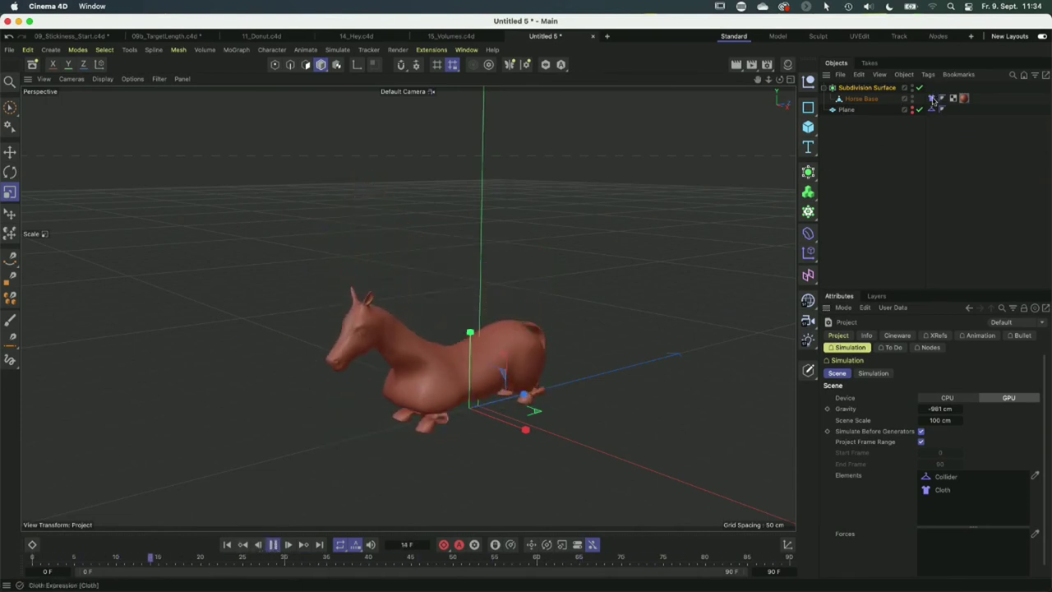
pyautogui.click(931, 98)
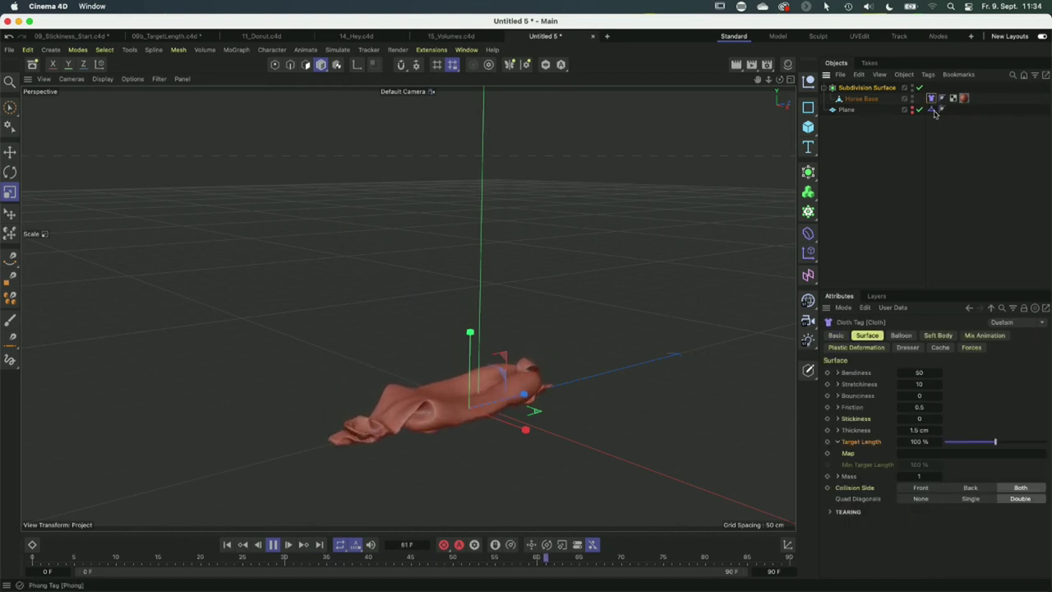
pyautogui.click(273, 544)
pyautogui.click(227, 545)
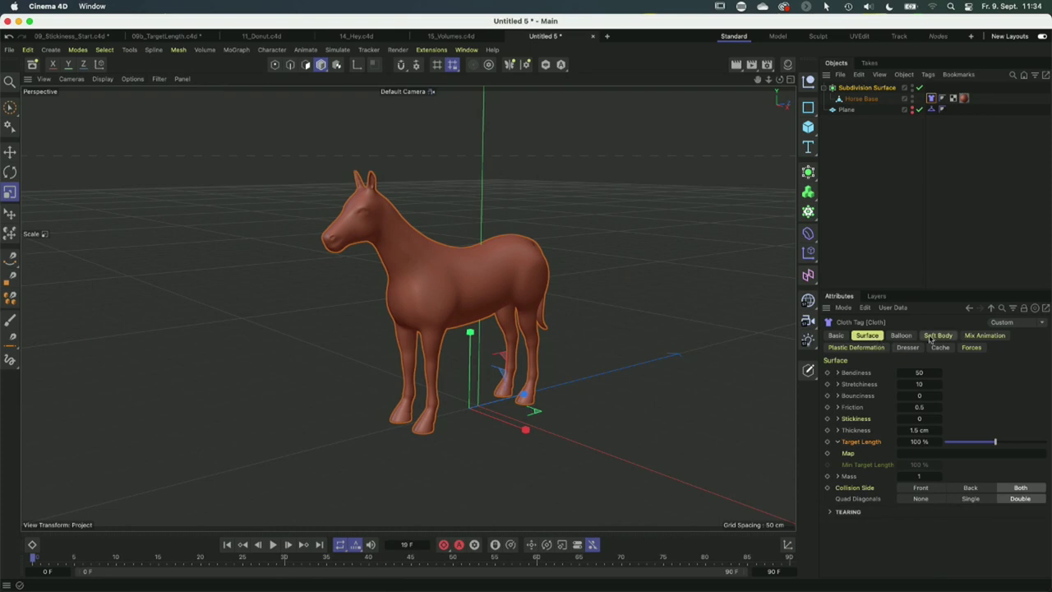
# Enable Soft Body in the horse's Cloth tag and turn off the Subdivision Surface.
pyautogui.click(936, 336)
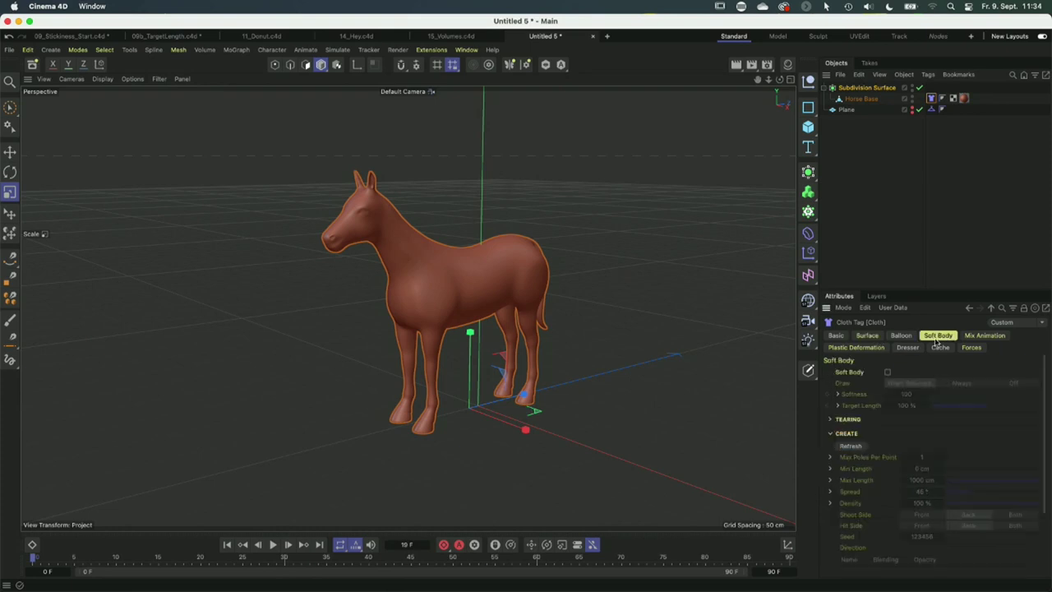
pyautogui.click(887, 372)
pyautogui.keyDown('alt'); pyautogui.moveTo(461, 307); pyautogui.dragTo(438, 298); pyautogui.keyUp('alt')
pyautogui.scroll(5, 449, 282)
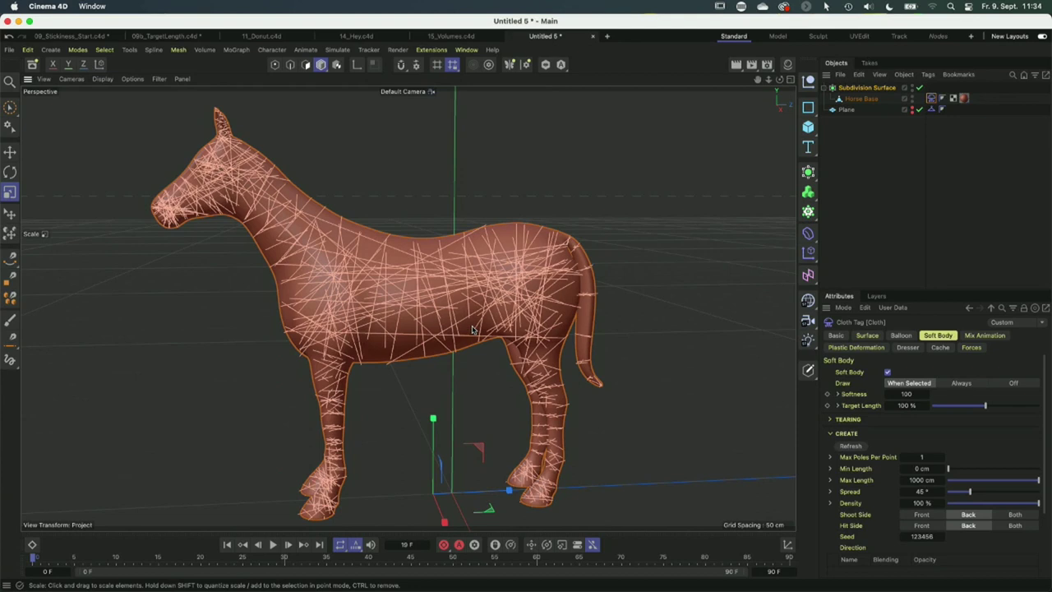
pyautogui.click(919, 87)
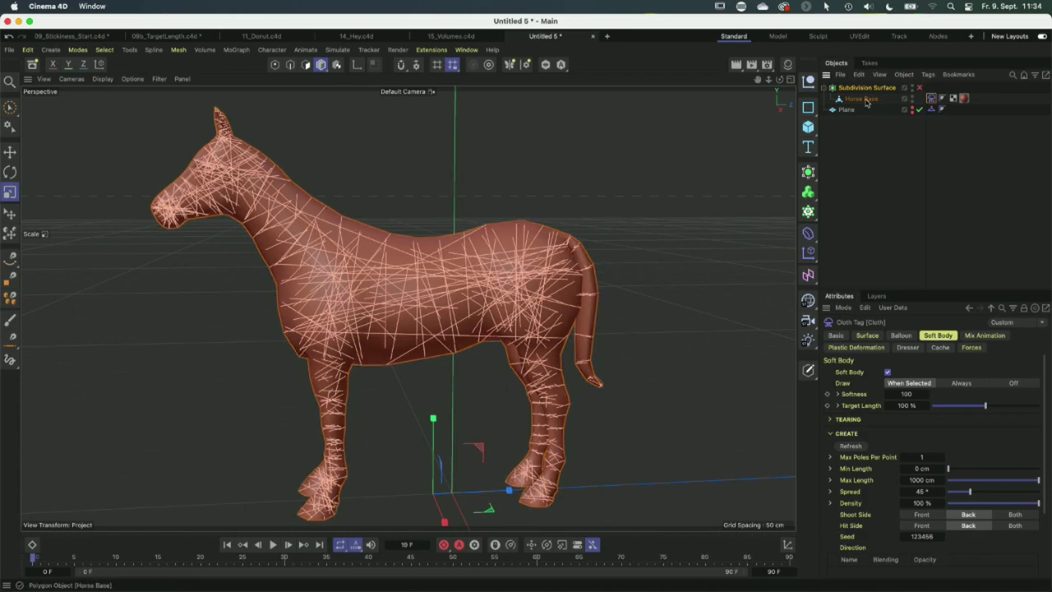
# Examine how the soft body poles span the horse's belly, legs and torso from both sides, then deselect everything.
pyautogui.keyDown('alt'); pyautogui.moveTo(446, 287); pyautogui.dragTo(448, 378); pyautogui.keyUp('alt')
pyautogui.scroll(10, 402, 280)
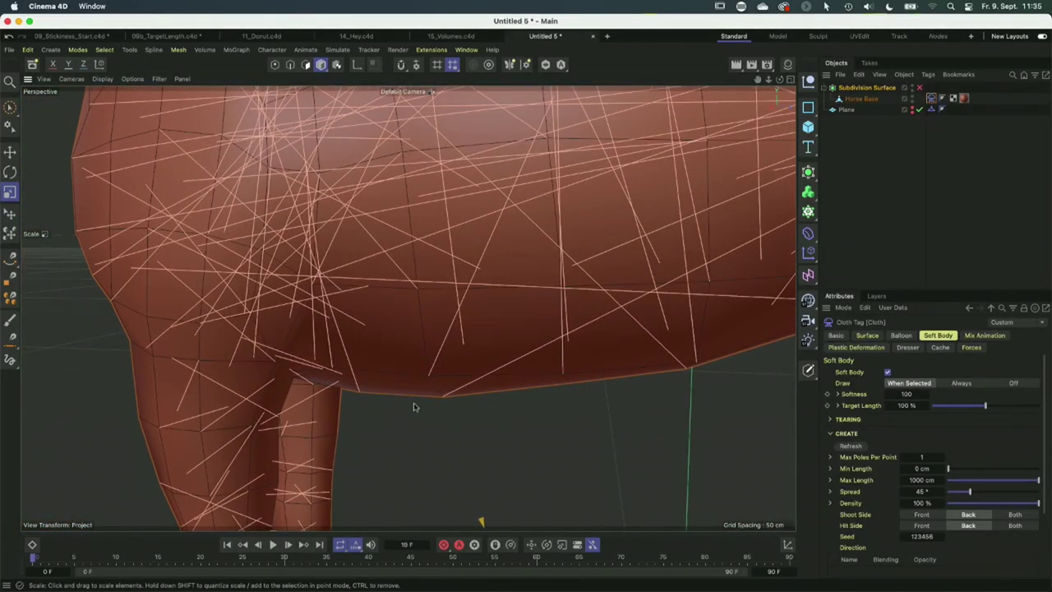
pyautogui.scroll(3, 428, 374)
pyautogui.keyDown('alt'); pyautogui.moveTo(427, 370); pyautogui.dragTo(477, 248); pyautogui.keyUp('alt')
pyautogui.scroll(-10, 485, 231)
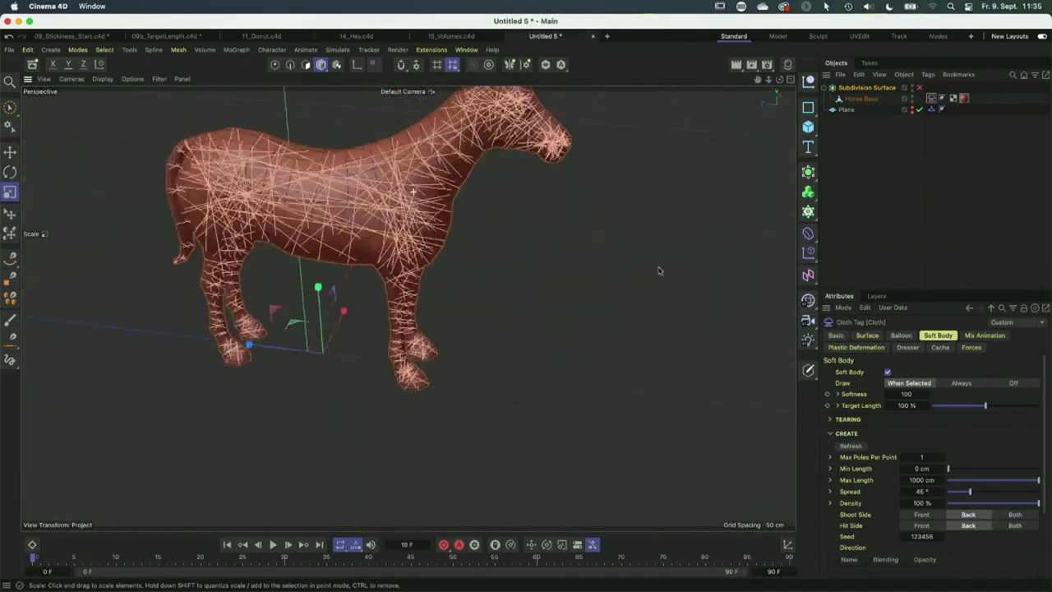
pyautogui.keyDown('alt'); pyautogui.moveTo(657, 271); pyautogui.dragTo(493, 226); pyautogui.keyUp('alt')
pyautogui.scroll(8, 470, 216)
pyautogui.scroll(6, 470, 216)
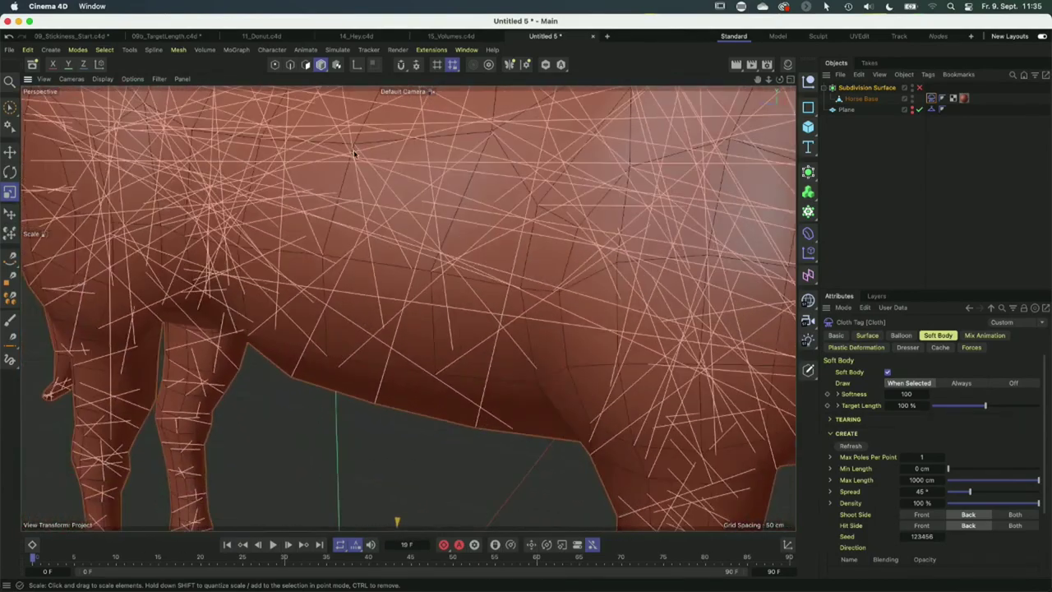
pyautogui.keyDown('alt'); pyautogui.moveTo(354, 153); pyautogui.dragTo(383, 163); pyautogui.keyUp('alt')
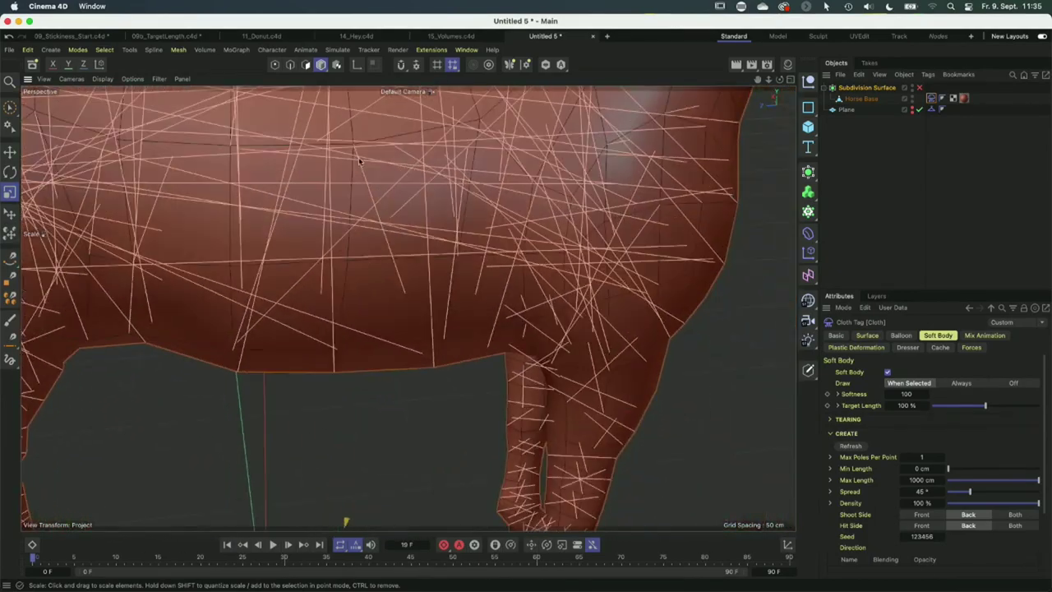
pyautogui.scroll(-10, 473, 286)
pyautogui.keyDown('alt'); pyautogui.moveTo(299, 305); pyautogui.dragTo(687, 188); pyautogui.keyUp('alt')
pyautogui.click(894, 170)
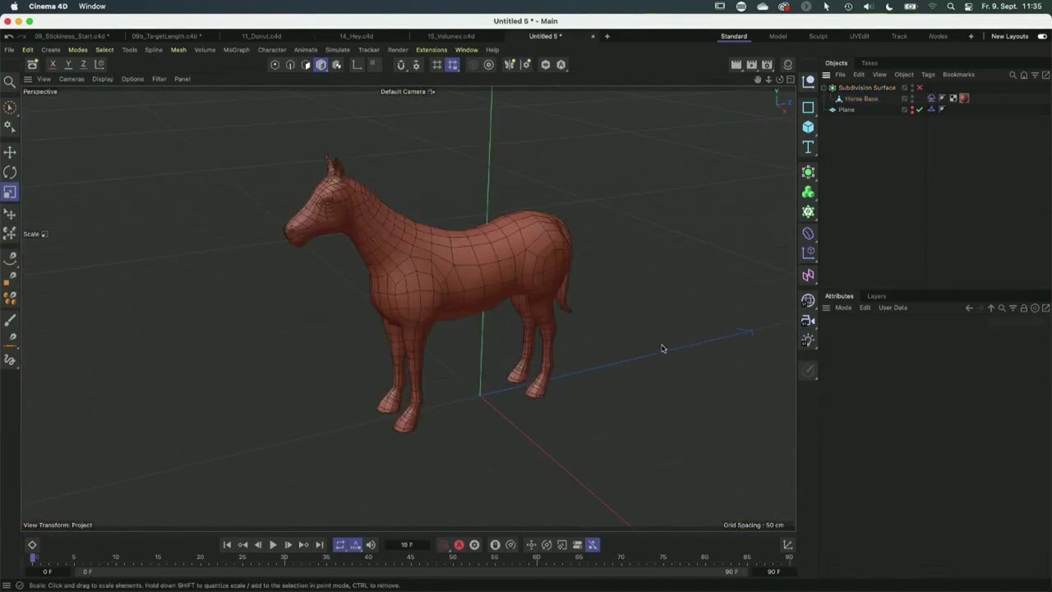
# Re-enable the Subdivision Surface and play the soft body horse simulation with its Cloth tag selected, stopping and rewinding to the start.
pyautogui.click(919, 87)
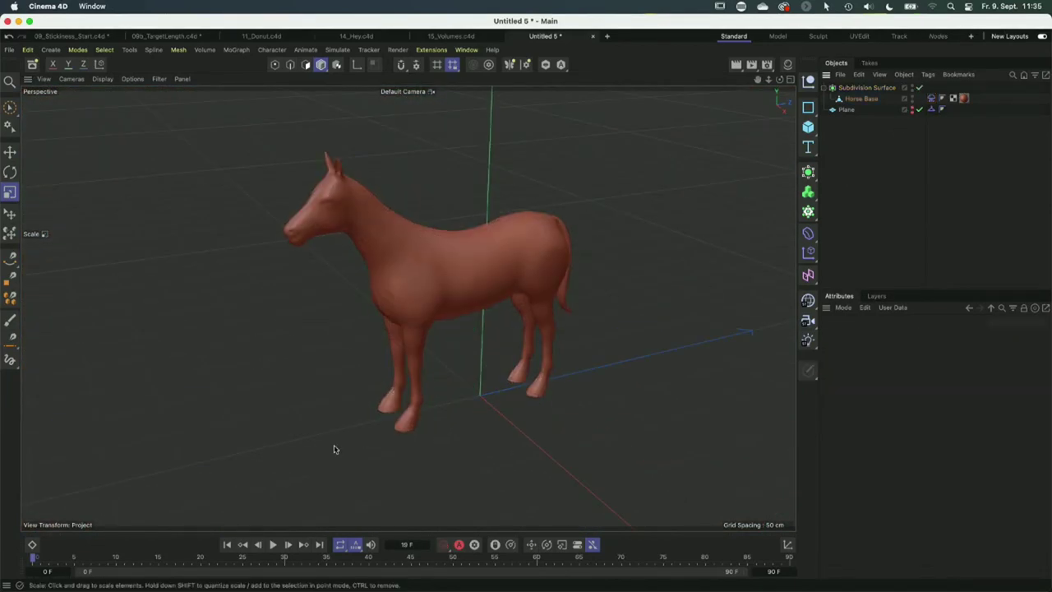
pyautogui.click(274, 545)
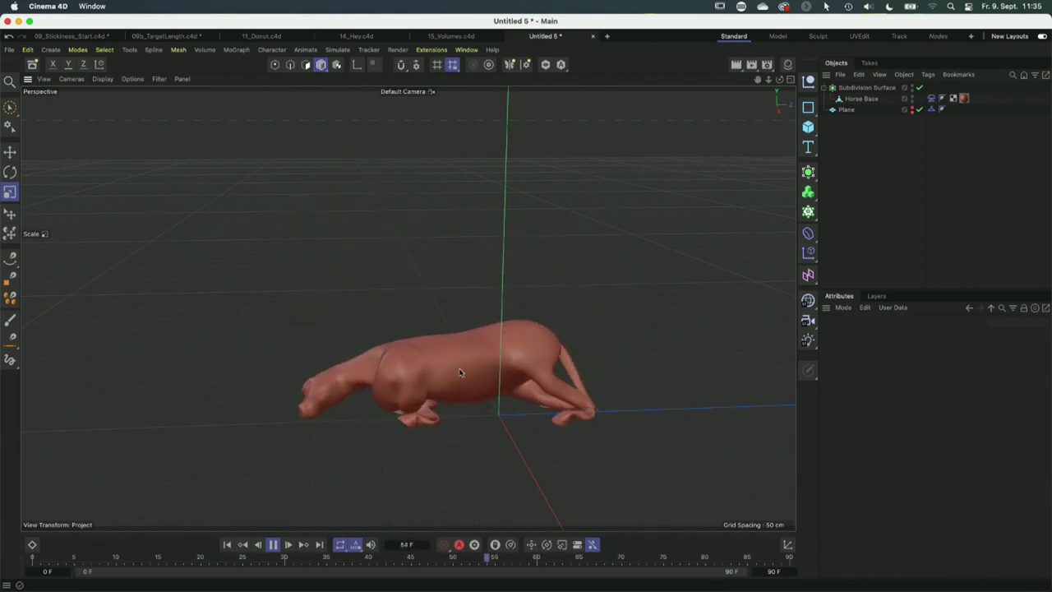
pyautogui.click(931, 98)
pyautogui.click(272, 544)
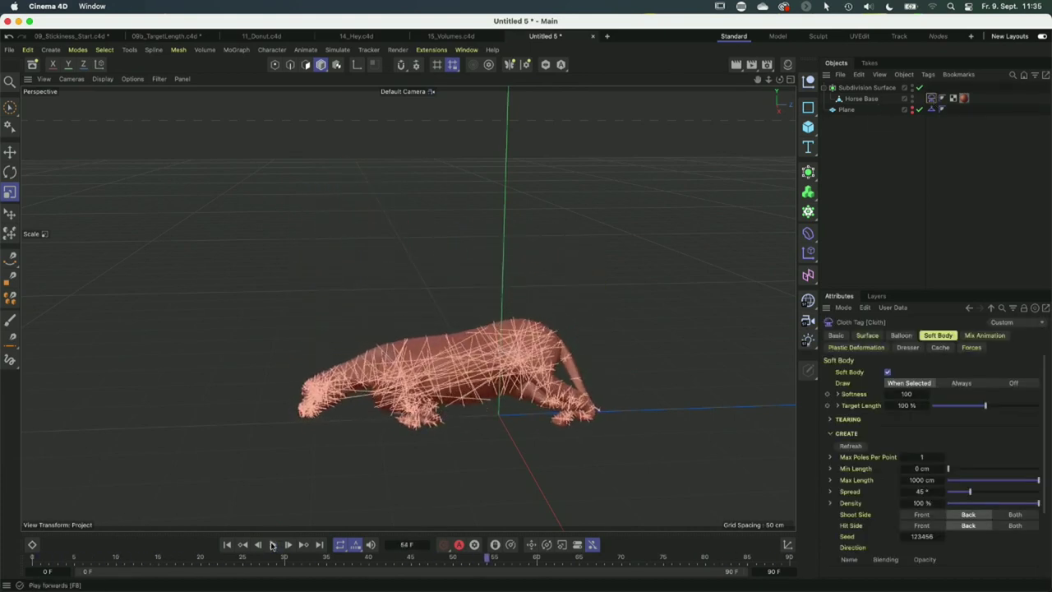
pyautogui.click(227, 544)
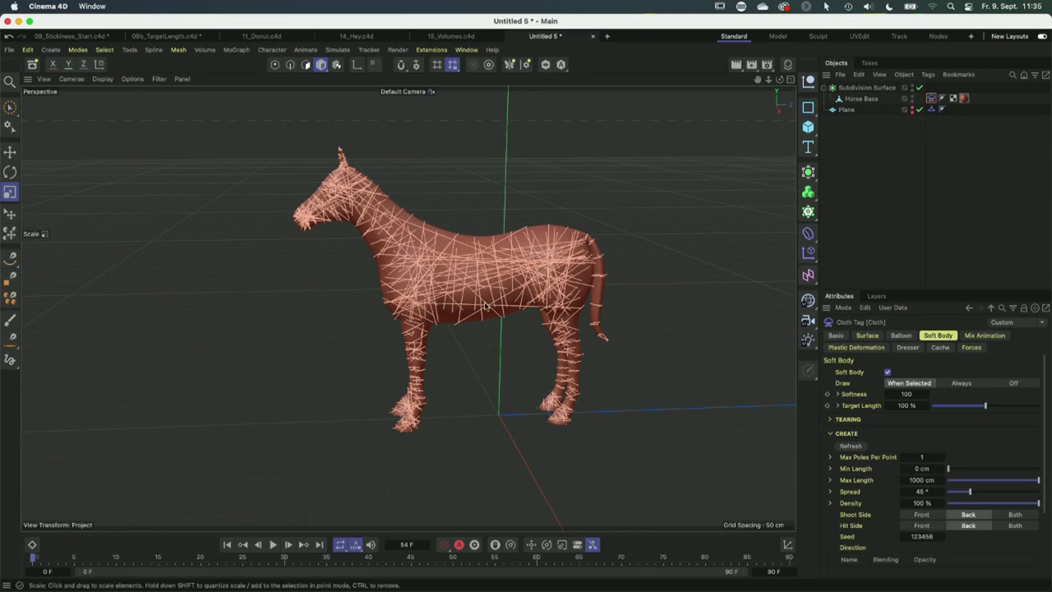
# Raise the horse soft body's Max Poles Per Point to 10.
pyautogui.scroll(5, 543, 323)
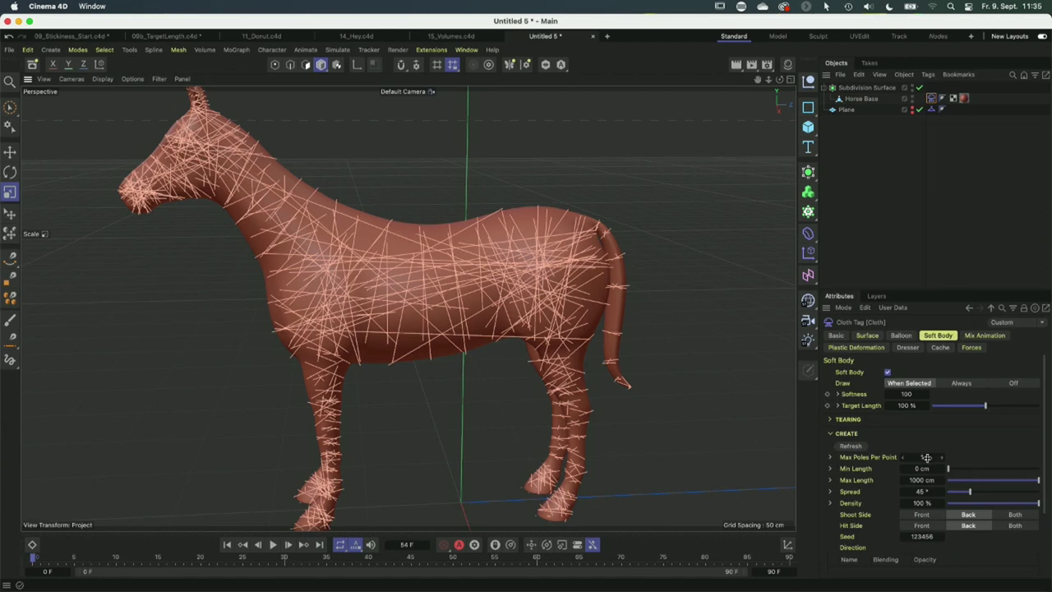
pyautogui.moveTo(941, 460); pyautogui.dragTo(941, 457)
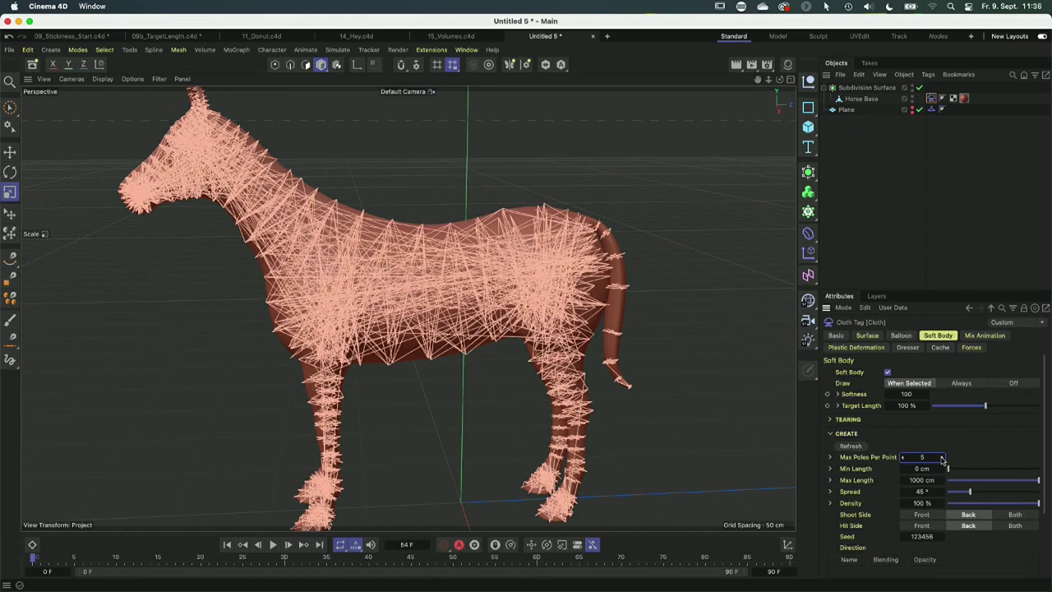
pyautogui.click(942, 458)
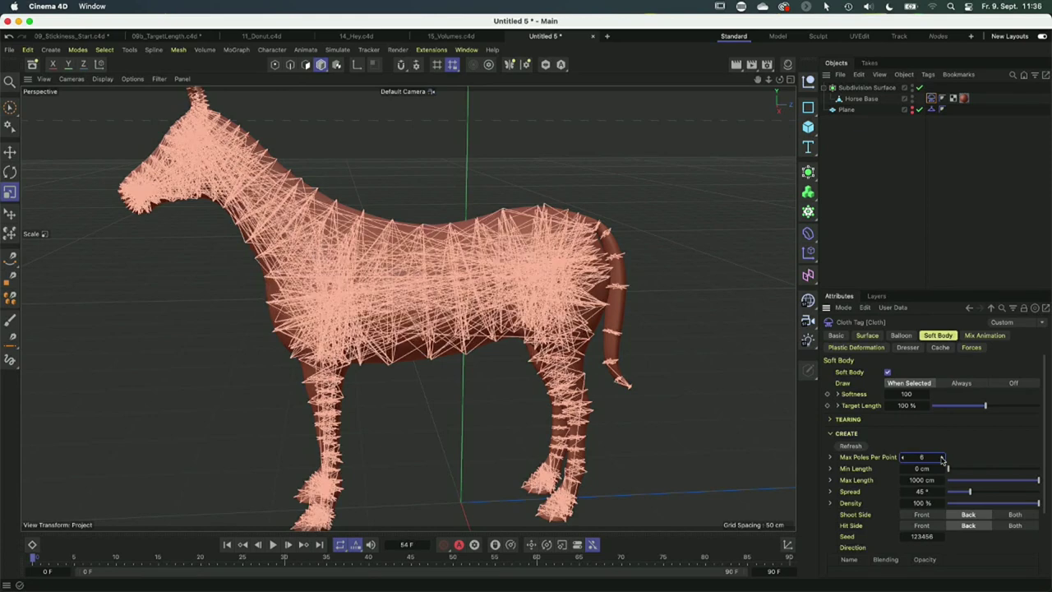
pyautogui.click(942, 457)
pyautogui.click(942, 457)
pyautogui.click(942, 457)
pyautogui.click(942, 457)
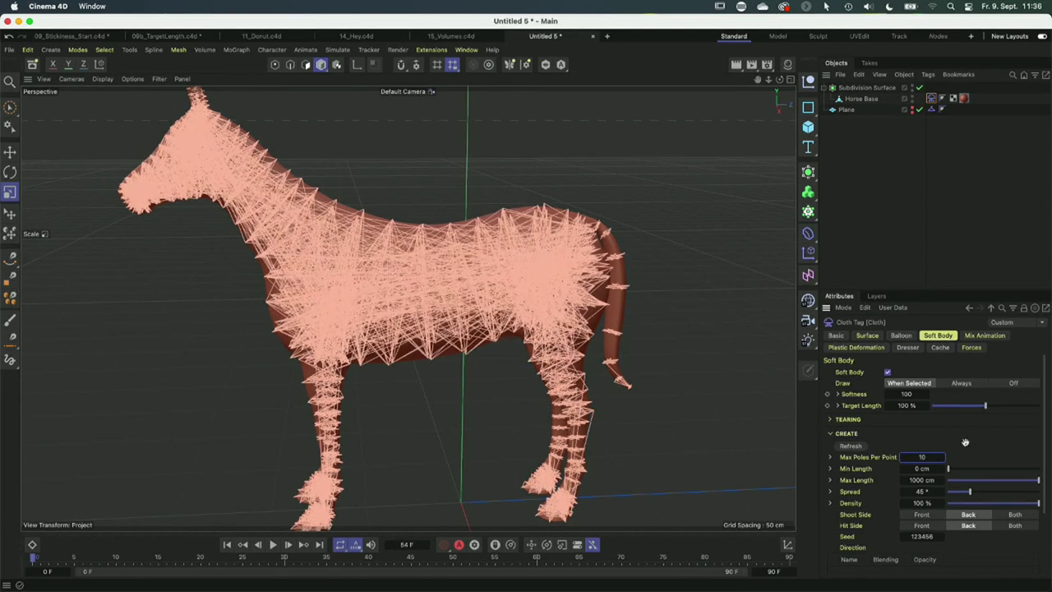
# Set the soft body pole drawing to Off and play the simulation, examining the collapsing horse up close from several angles.
pyautogui.click(1013, 383)
pyautogui.click(273, 544)
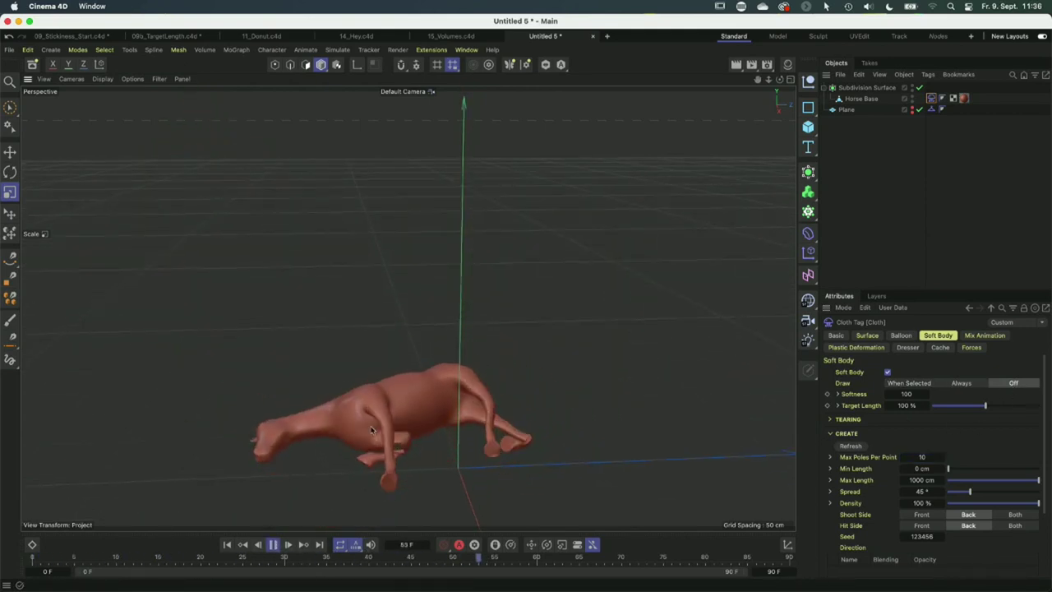
pyautogui.moveTo(378, 429)
pyautogui.keyDown('alt'); pyautogui.mouseDown()
pyautogui.moveTo(484, 406)
pyautogui.moveTo(472, 400)
pyautogui.moveTo(479, 395)
pyautogui.moveTo(452, 415)
pyautogui.moveTo(341, 431)
pyautogui.moveTo(353, 419)
pyautogui.moveTo(397, 426)
pyautogui.moveTo(359, 438)
pyautogui.mouseUp(); pyautogui.keyUp('alt')
pyautogui.keyDown('alt'); pyautogui.moveTo(359, 437); pyautogui.dragTo(437, 399, button='right'); pyautogui.keyUp('alt')
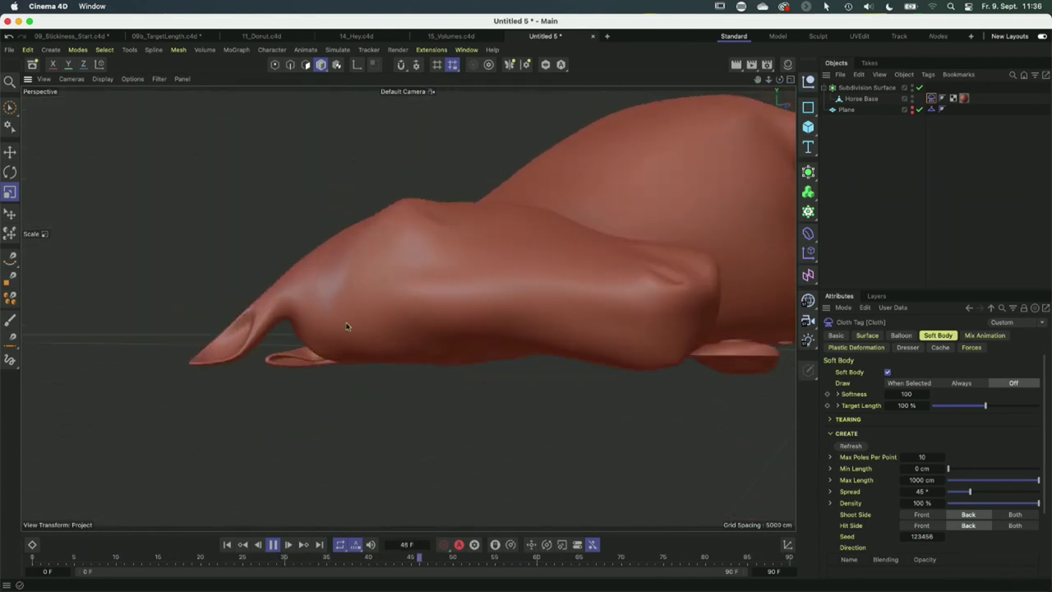
pyautogui.keyDown('alt'); pyautogui.moveTo(535, 311); pyautogui.dragTo(452, 403); pyautogui.keyUp('alt')
pyautogui.click(274, 544)
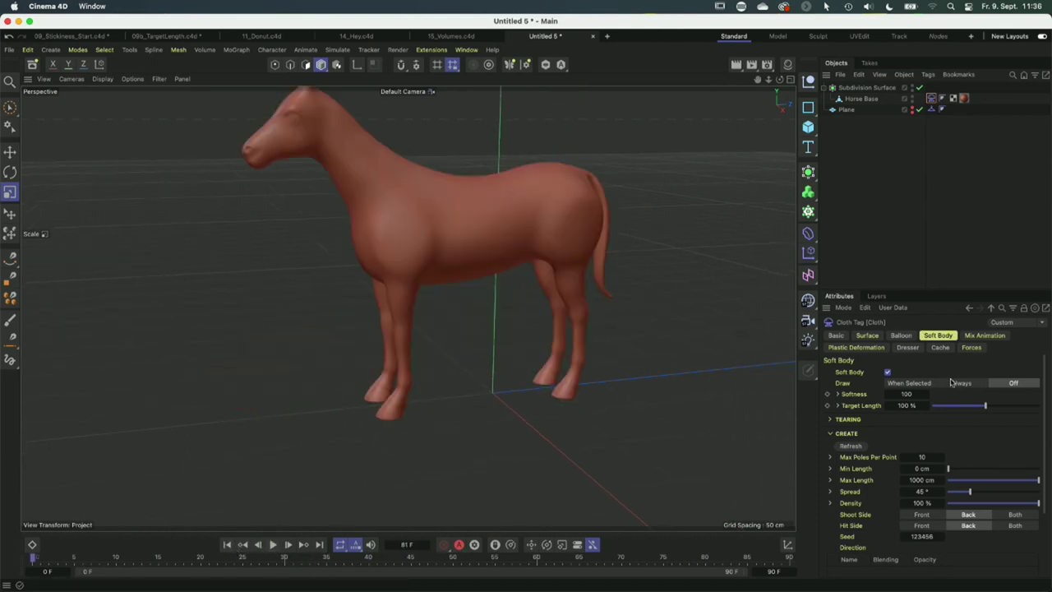
# Set the poles to draw When Selected and raise the soft body's Min Length to about 55 cm.
pyautogui.click(909, 383)
pyautogui.keyDown('alt'); pyautogui.moveTo(493, 296); pyautogui.dragTo(451, 293); pyautogui.keyUp('alt')
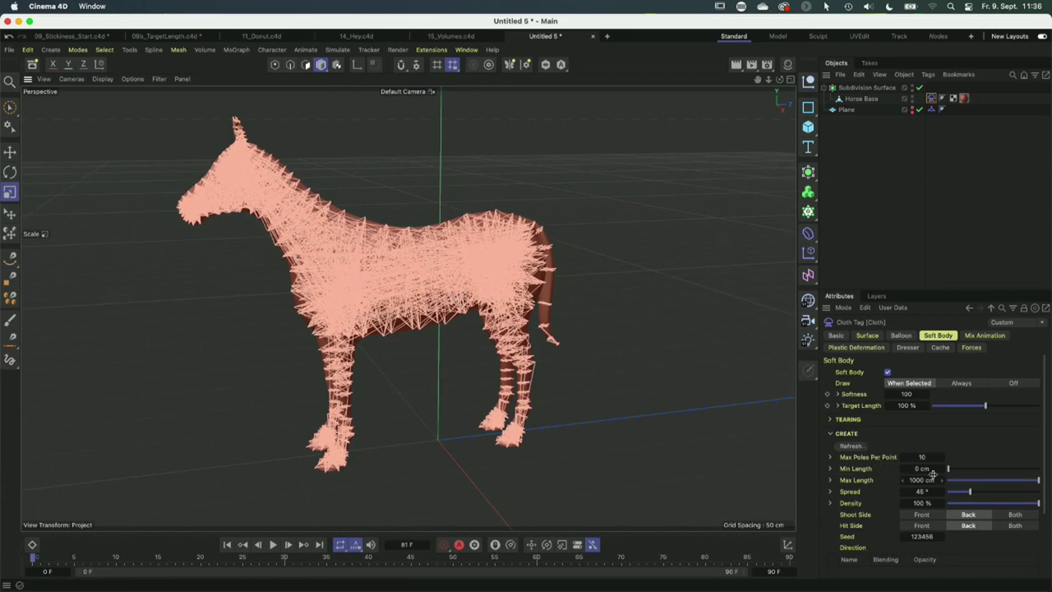
pyautogui.moveTo(951, 470); pyautogui.dragTo(957, 471)
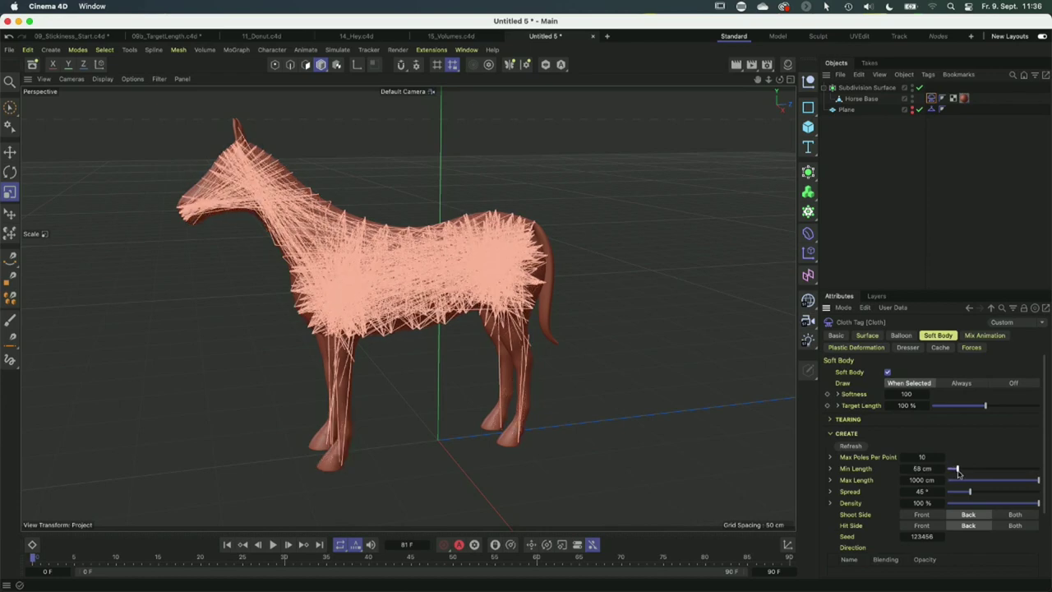
# Deselect everything and play the simulation with the longer minimum pole length, stopping and rewinding to the start.
pyautogui.click(849, 204)
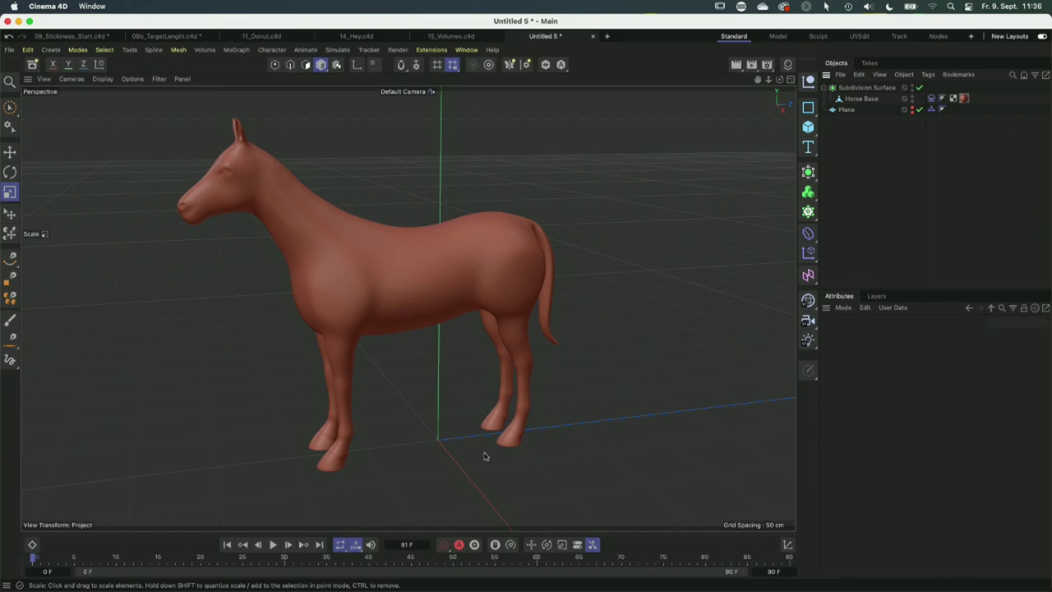
pyautogui.click(274, 545)
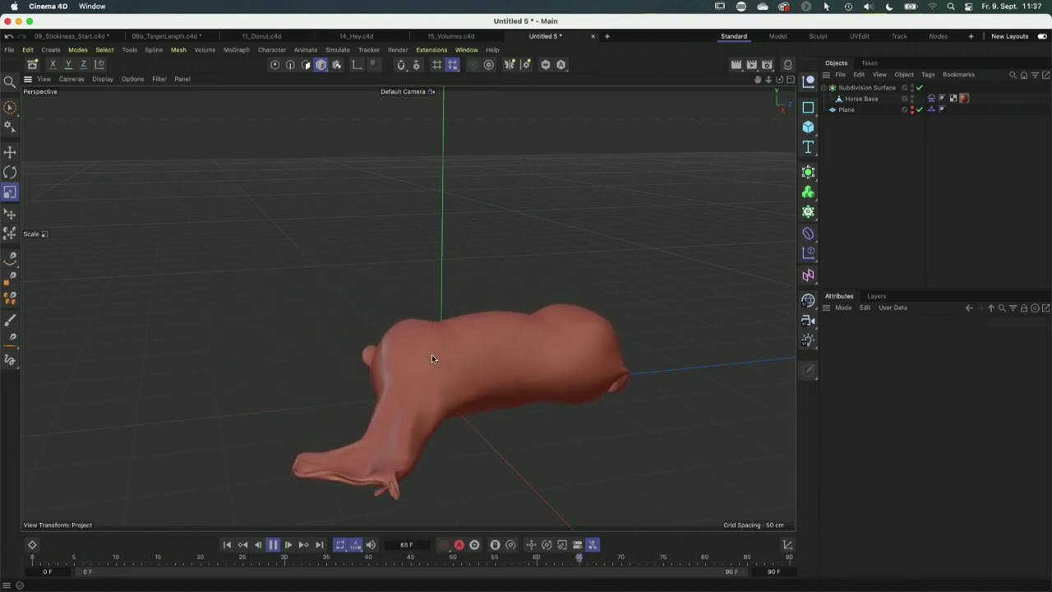
pyautogui.click(272, 544)
pyautogui.click(233, 544)
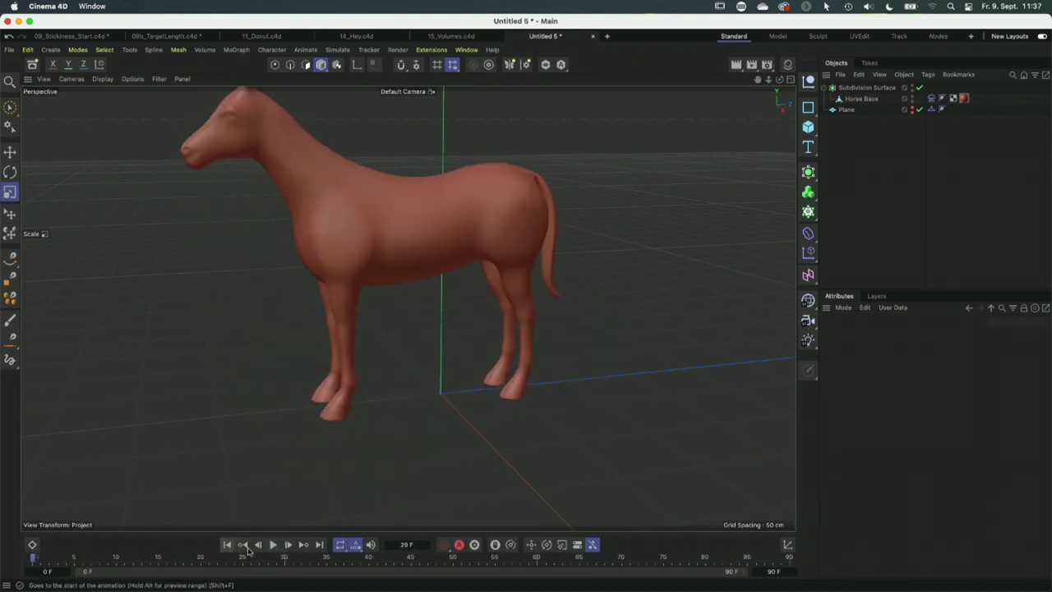
# In the Horse Base's Cloth tag, set the soft body Min Length to 0 cm and the Spread to 10°.
pyautogui.click(871, 99)
pyautogui.click(931, 98)
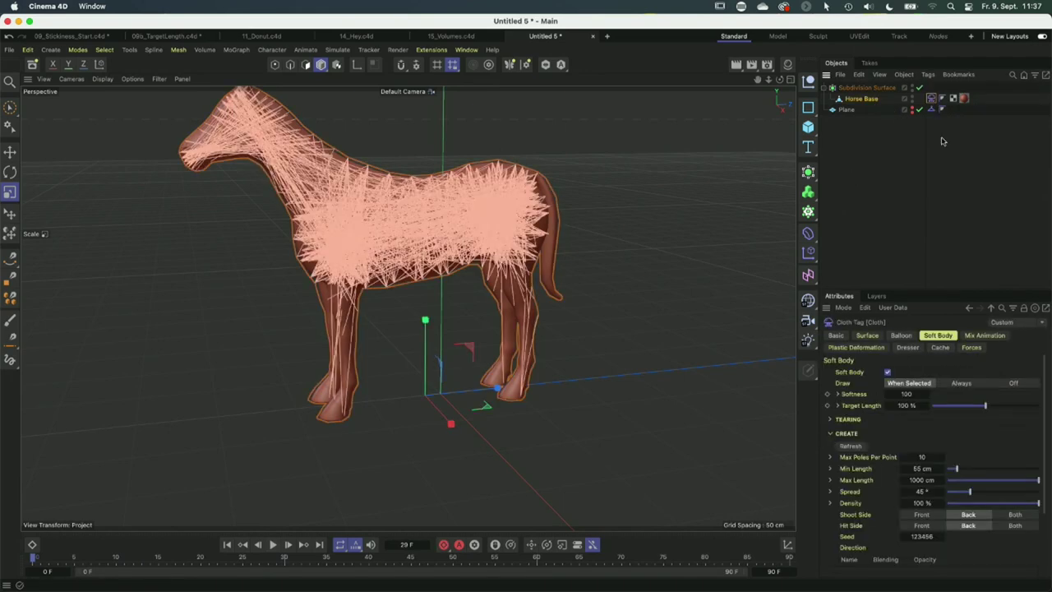
pyautogui.moveTo(957, 474); pyautogui.dragTo(924, 465)
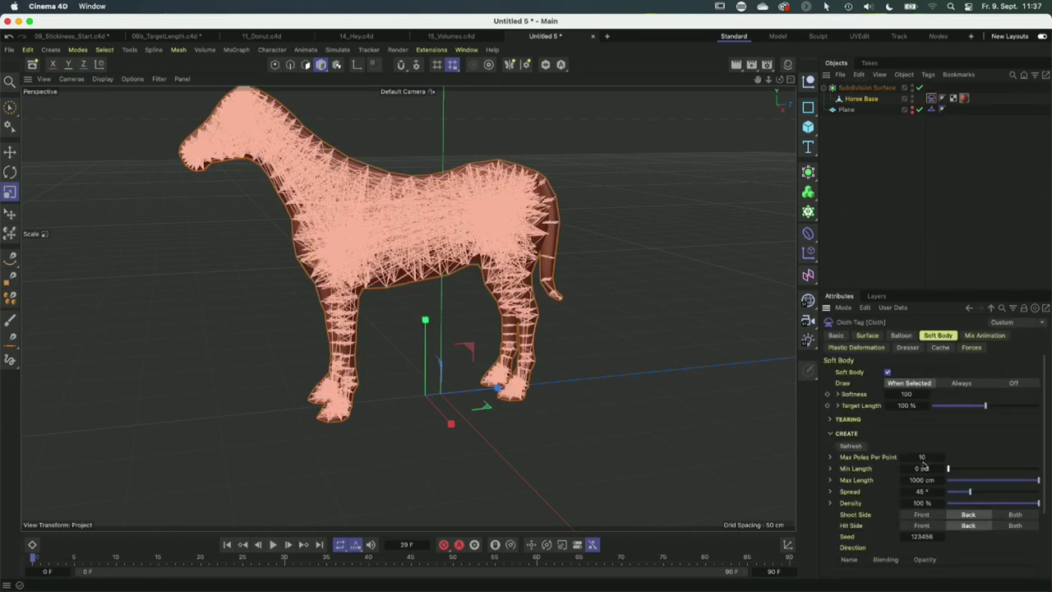
pyautogui.moveTo(1029, 484)
pyautogui.mouseDown()
pyautogui.moveTo(951, 481)
pyautogui.moveTo(1049, 479)
pyautogui.mouseUp()
pyautogui.moveTo(967, 493); pyautogui.dragTo(952, 493)
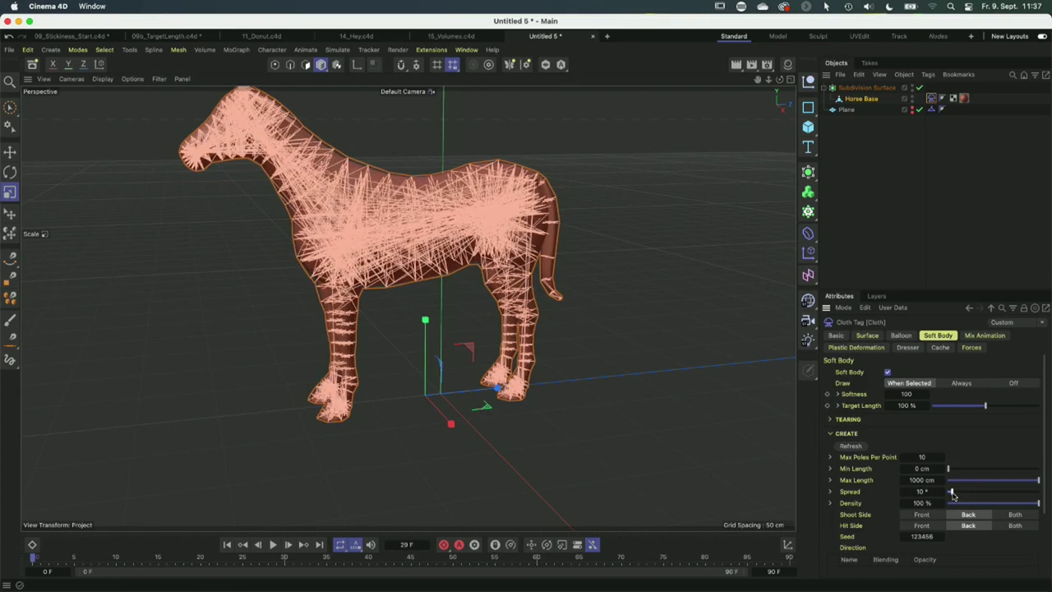
# Examine the narrow pole layout across the horse's lower legs, and widen the soft body Spread to 180°.
pyautogui.scroll(10, 351, 347)
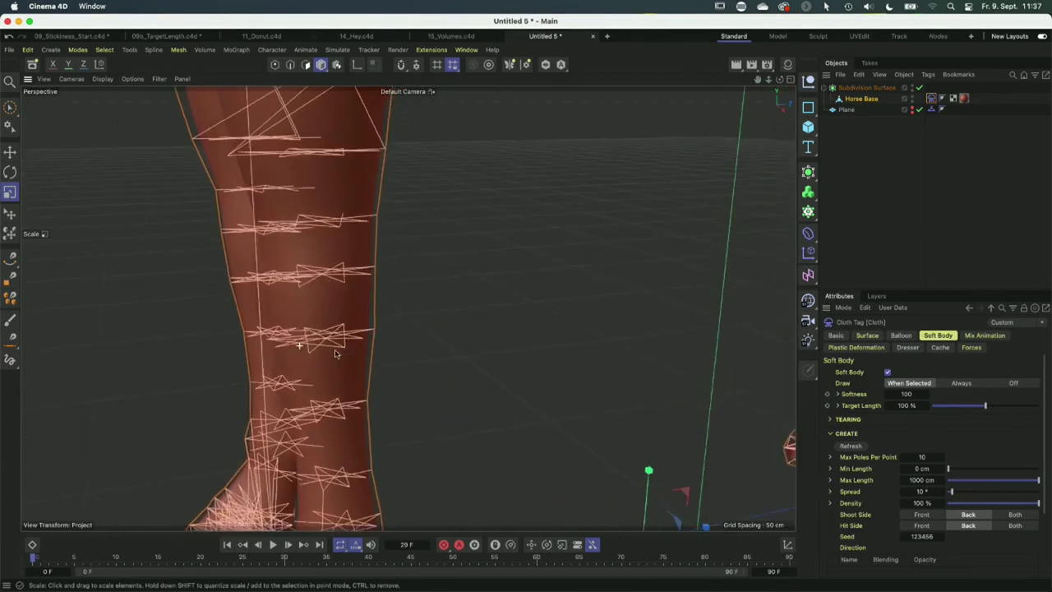
pyautogui.scroll(-6, 315, 351)
pyautogui.scroll(3, 345, 349)
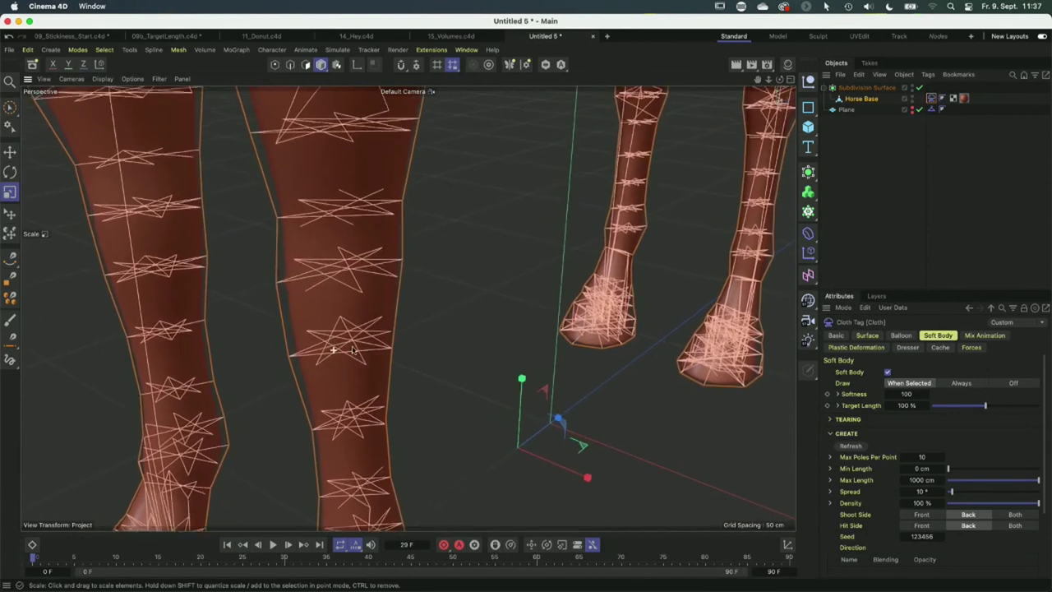
pyautogui.scroll(2, 327, 352)
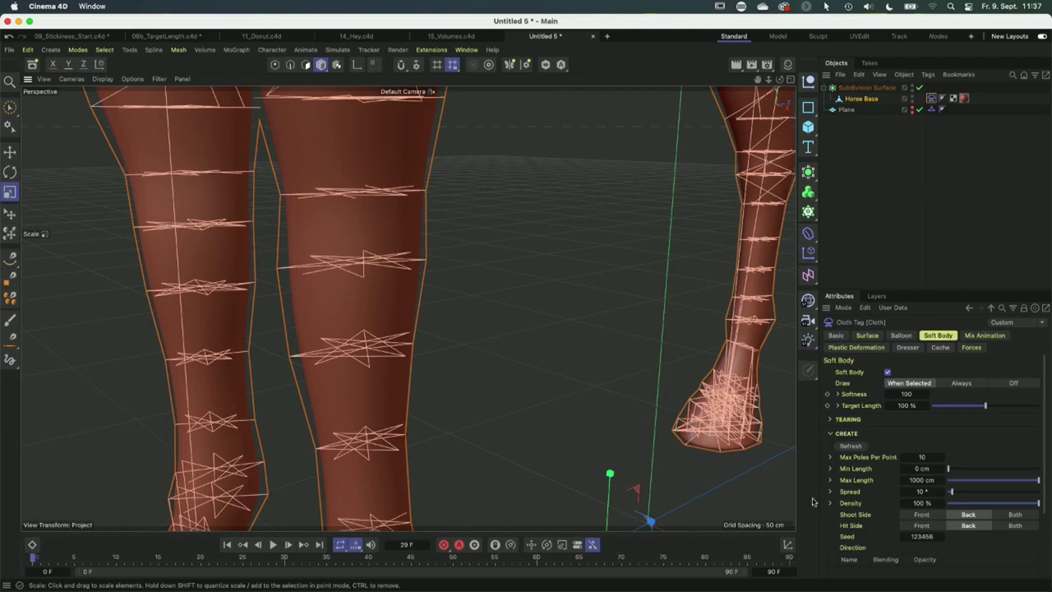
pyautogui.moveTo(952, 493); pyautogui.dragTo(1038, 491)
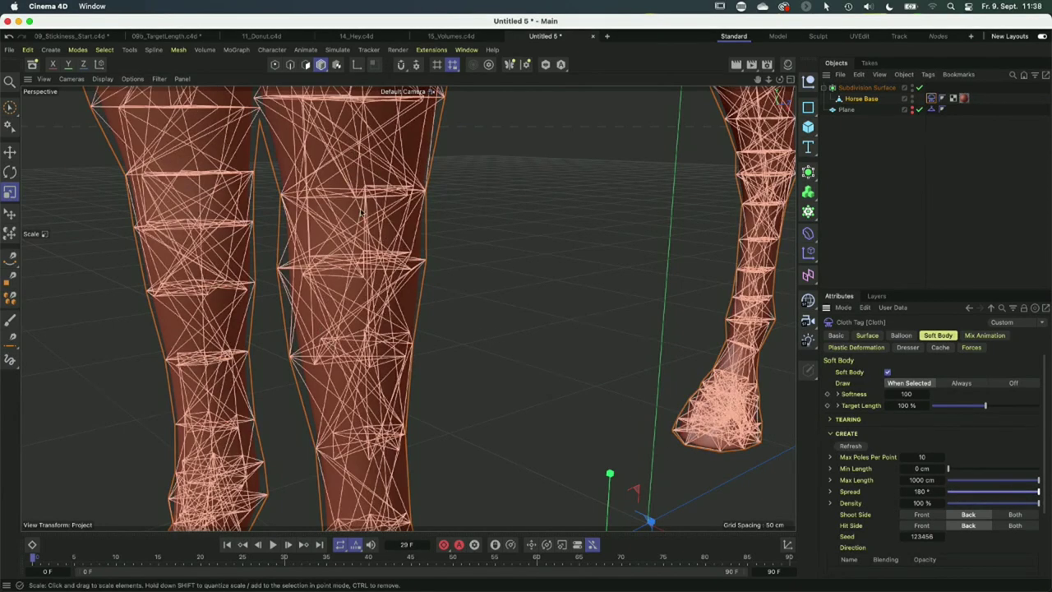
# Deselect the horse and play the simulation with the widest pole spread, stopping and rewinding to the start.
pyautogui.press('h')
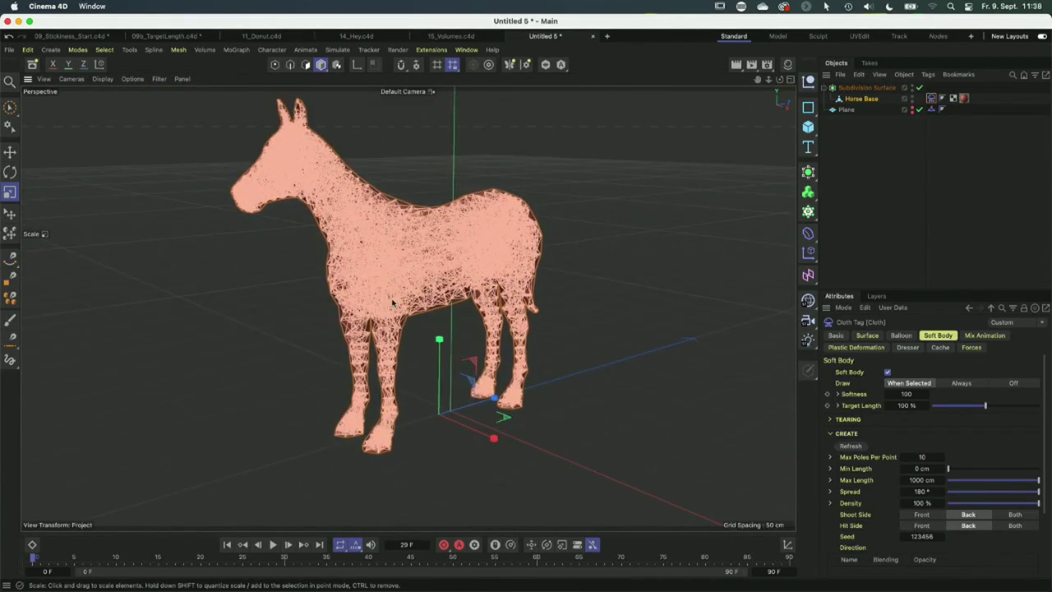
pyautogui.click(531, 273)
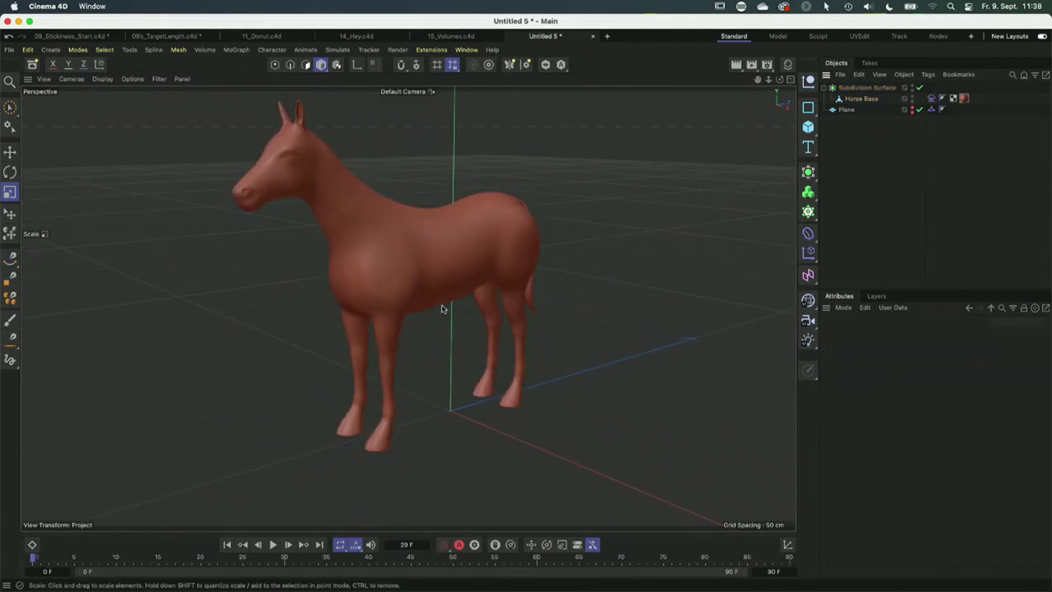
pyautogui.click(272, 544)
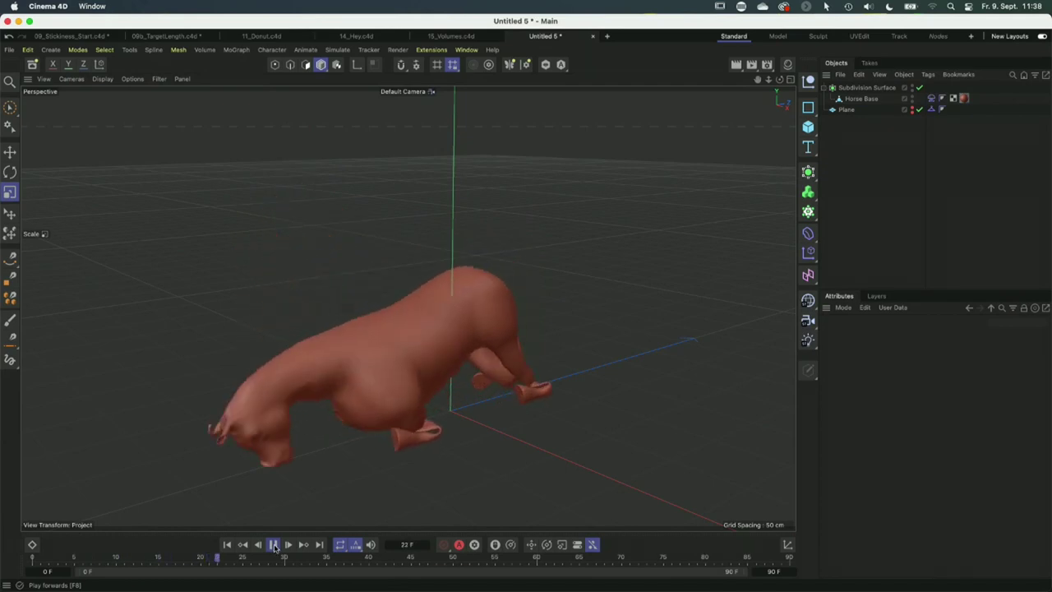
pyautogui.click(275, 545)
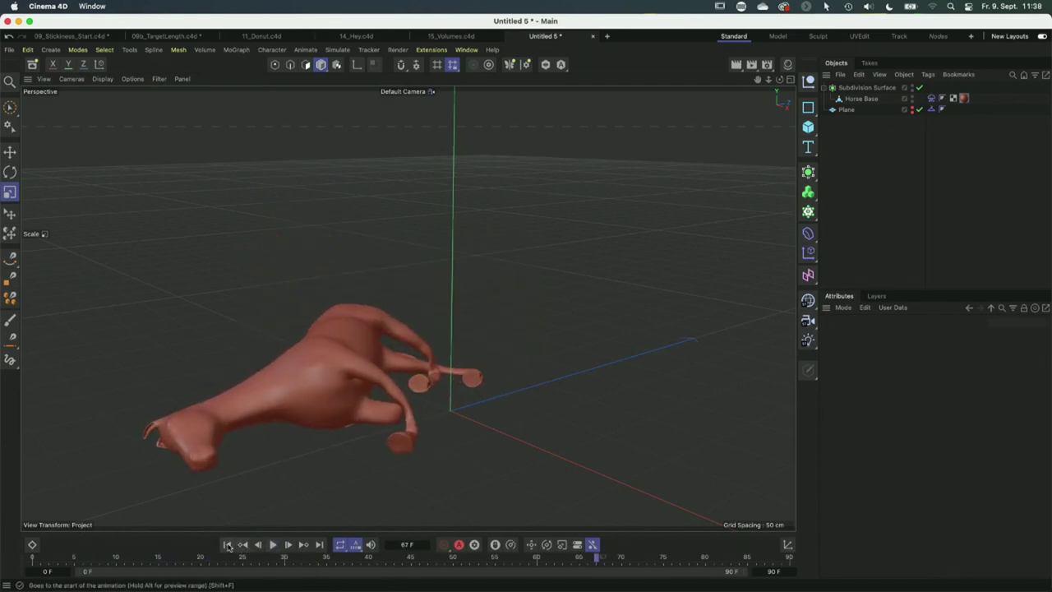
pyautogui.click(228, 544)
# Set both Shoot Side and Hit Side of the horse's soft body poles to Both.
pyautogui.click(931, 98)
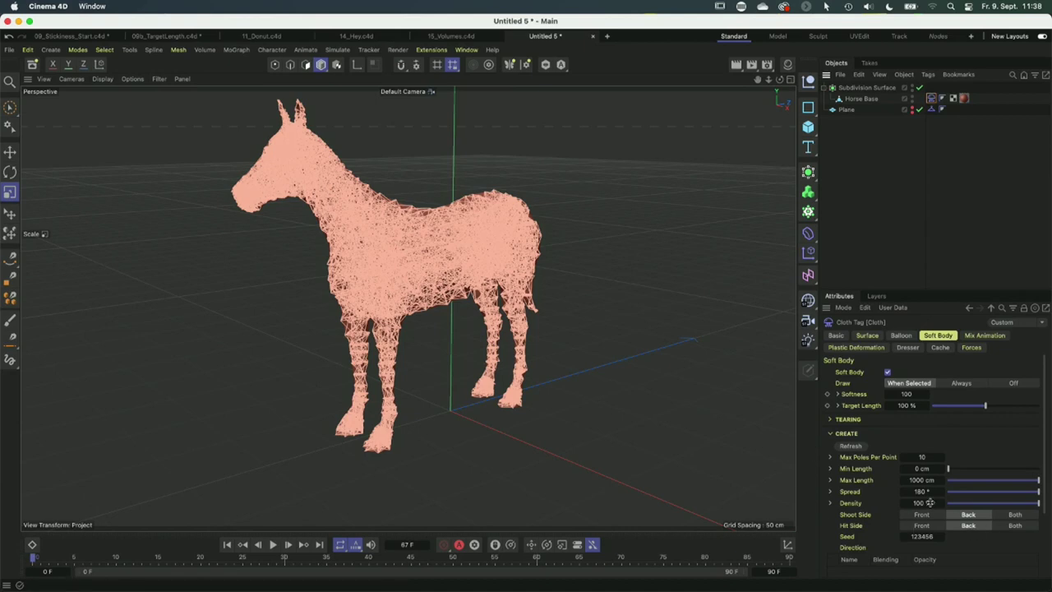
pyautogui.scroll(-2, 1006, 464)
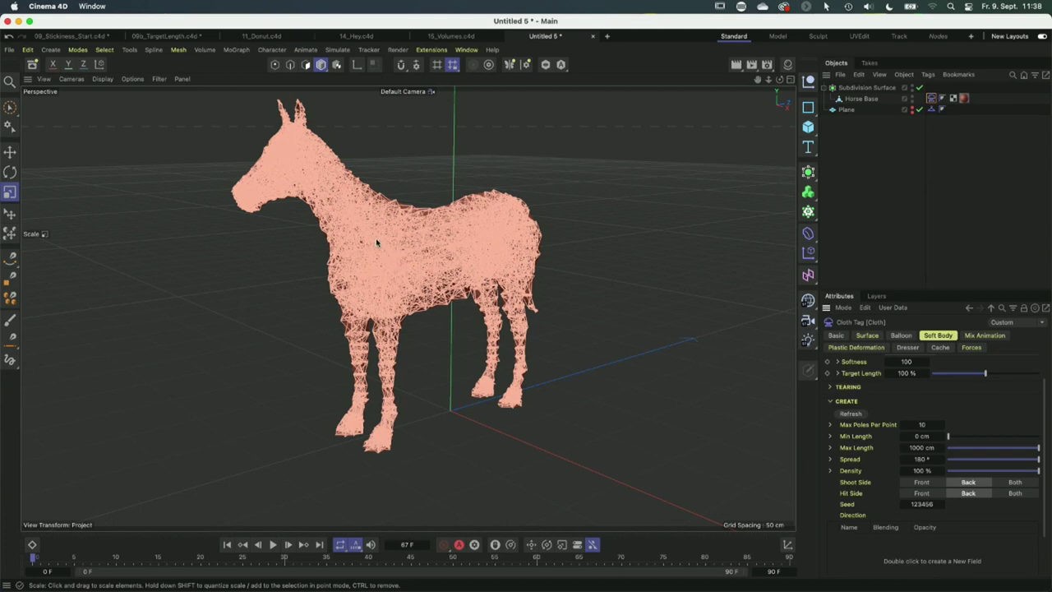
pyautogui.click(1014, 482)
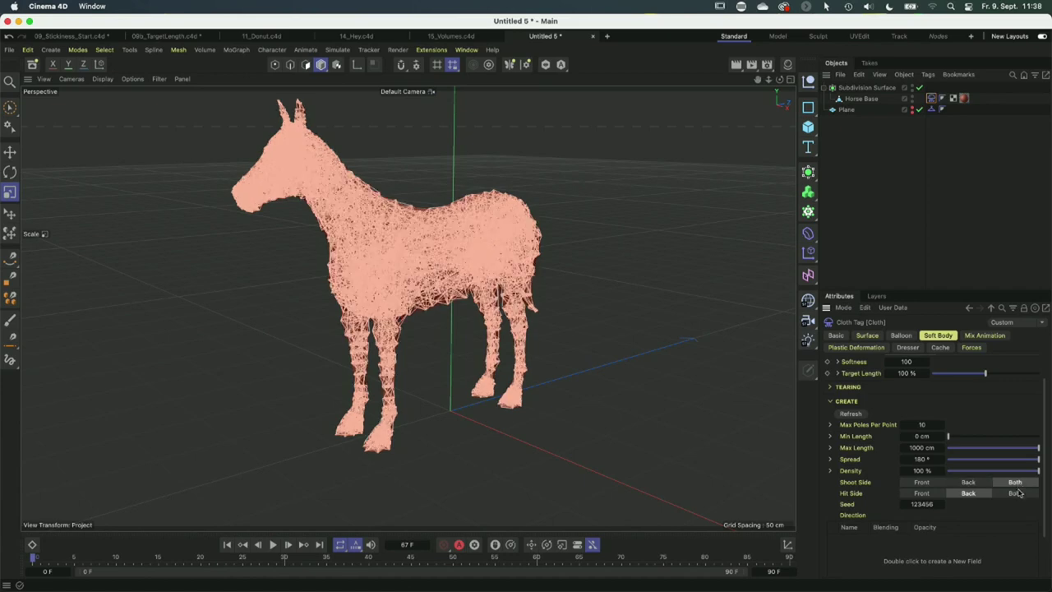
pyautogui.click(1015, 493)
pyautogui.keyDown('alt'); pyautogui.moveTo(428, 411); pyautogui.dragTo(374, 392); pyautogui.keyUp('alt')
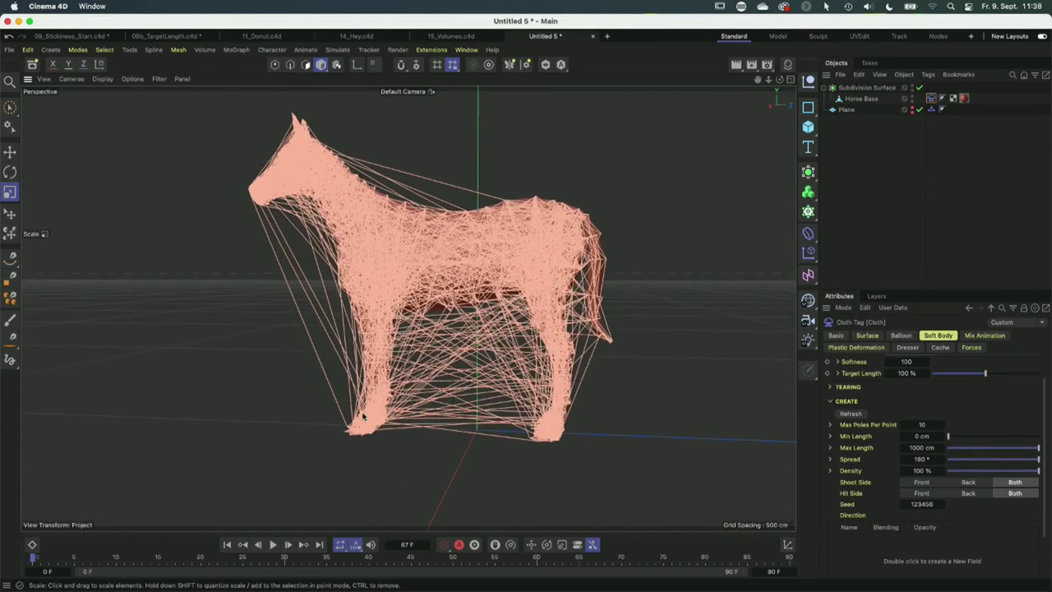
# Play the simulation with the external poles and set the soft body Softness to 10 while it runs.
pyautogui.click(851, 201)
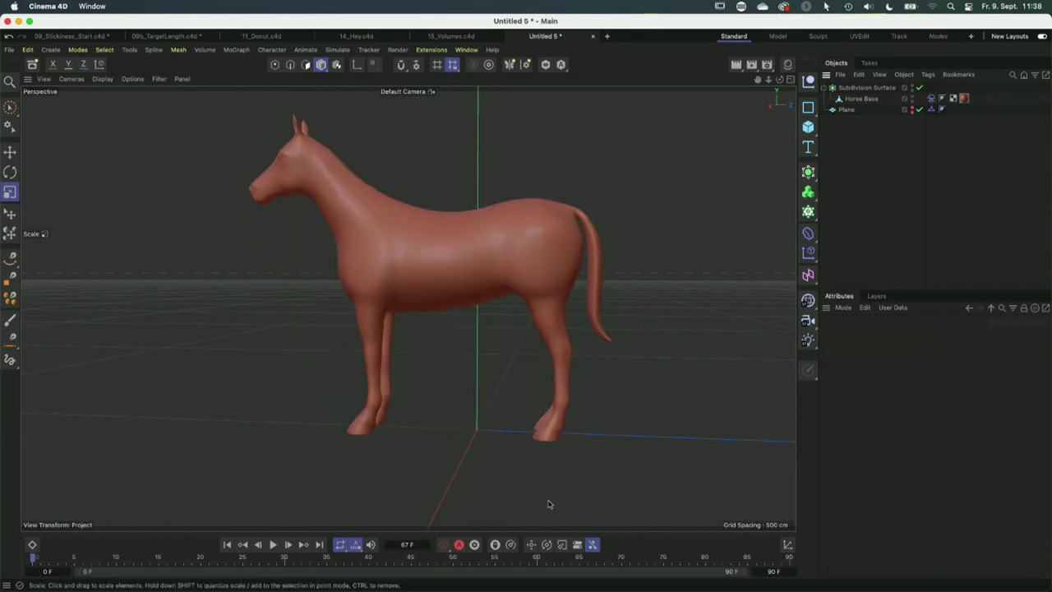
pyautogui.click(274, 545)
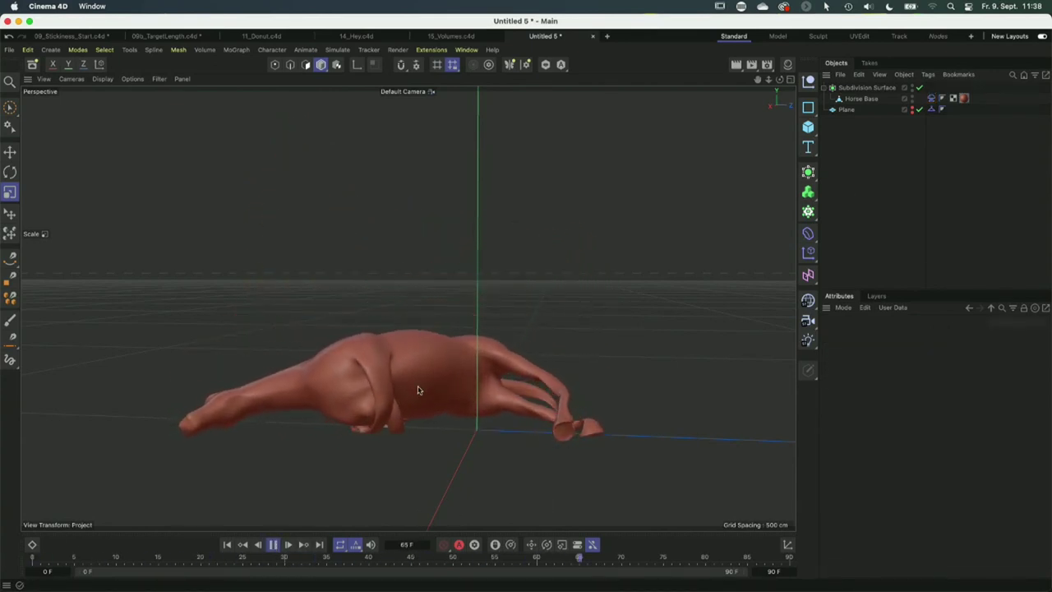
pyautogui.click(931, 99)
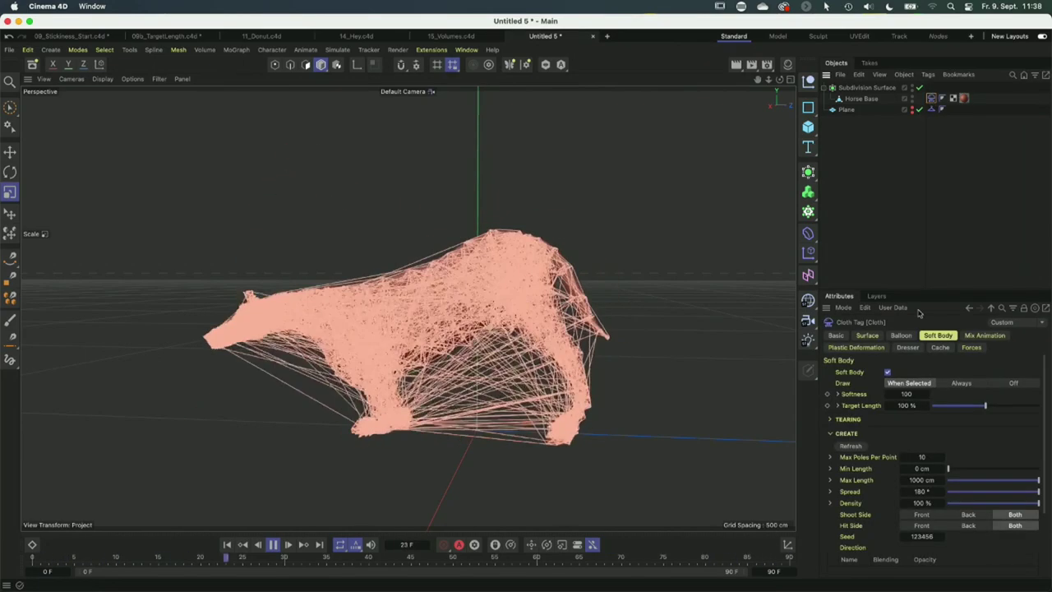
pyautogui.click(910, 395)
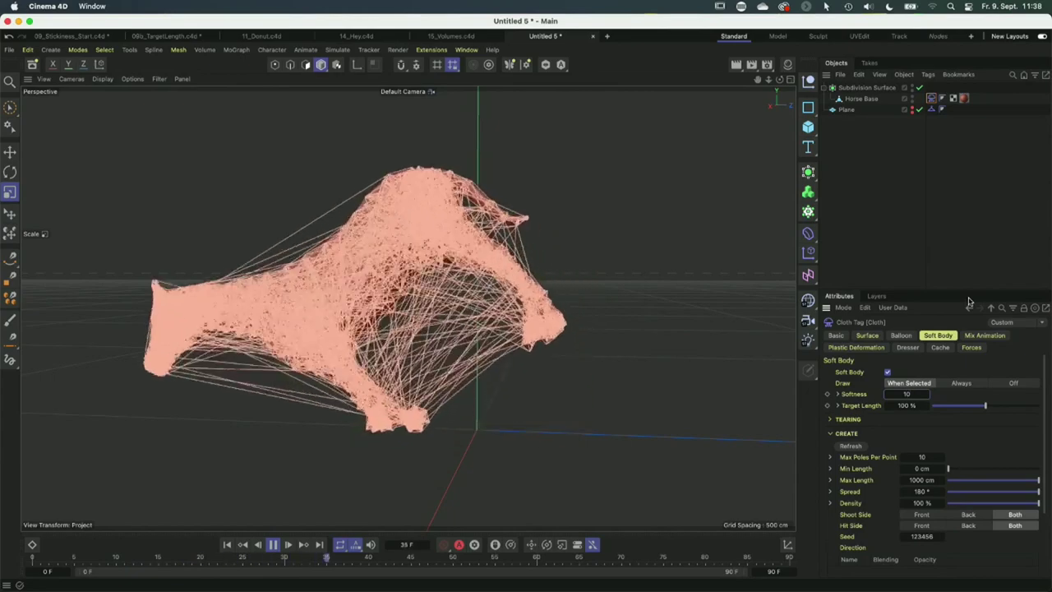
# Deselect the horse's soft body tag, restart the simulation and examine the horse from the front at the current Softness.
pyautogui.click(881, 217)
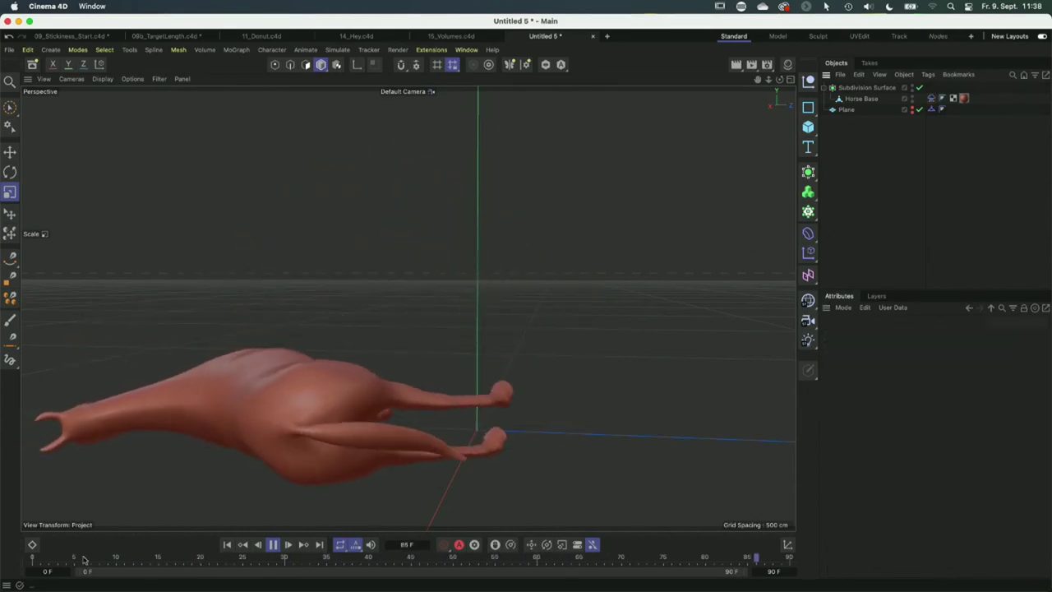
pyautogui.click(226, 544)
pyautogui.keyDown('alt'); pyautogui.moveTo(443, 329); pyautogui.dragTo(547, 334); pyautogui.keyUp('alt')
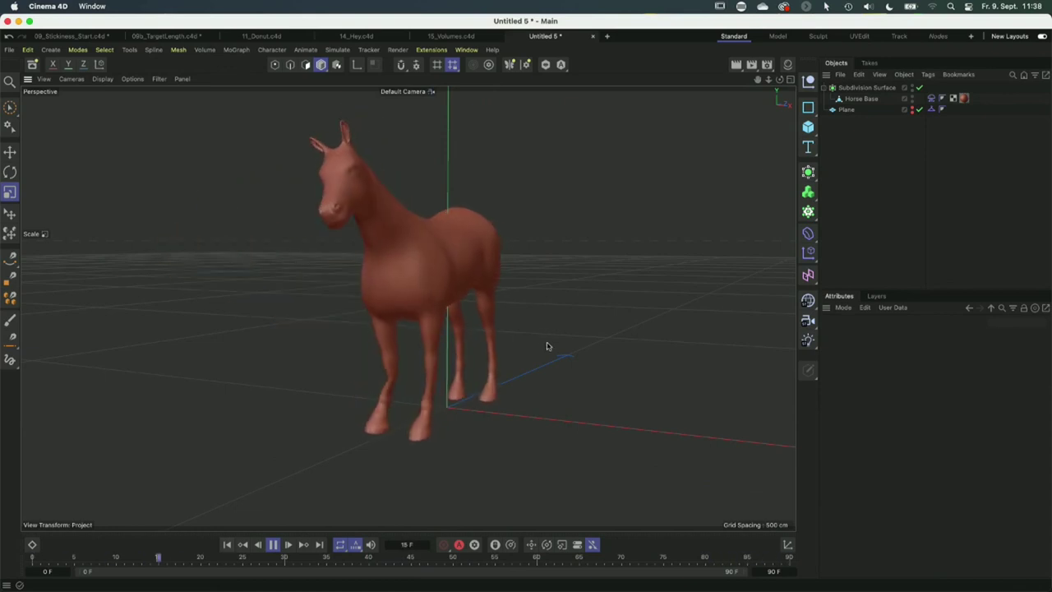
# Lower the horse's soft body Softness to 5 and finally to 2 while the simulation plays, stopping and rewinding at the end.
pyautogui.click(932, 100)
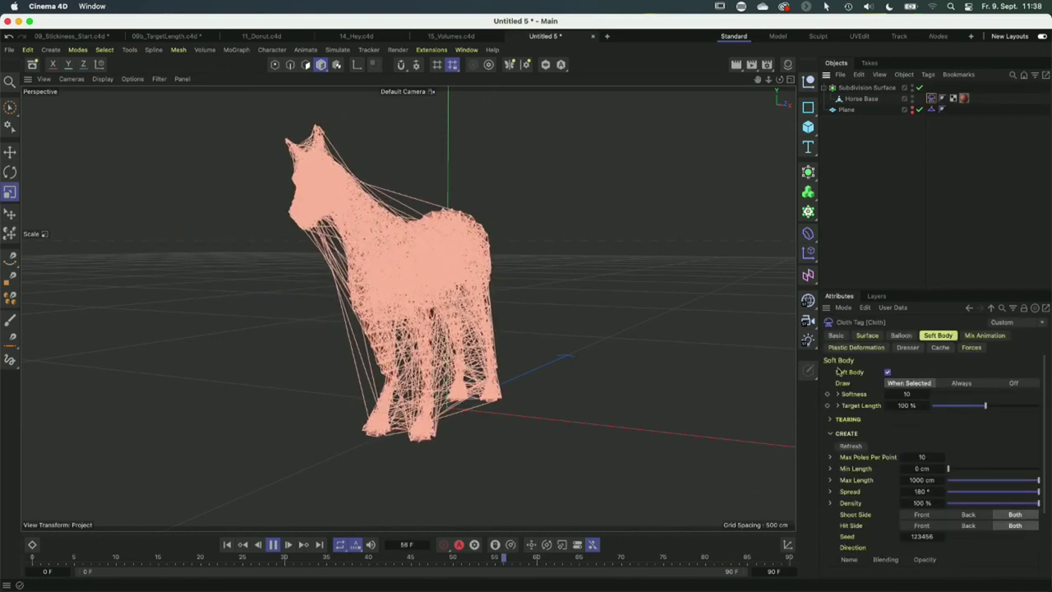
pyautogui.doubleClick(906, 393)
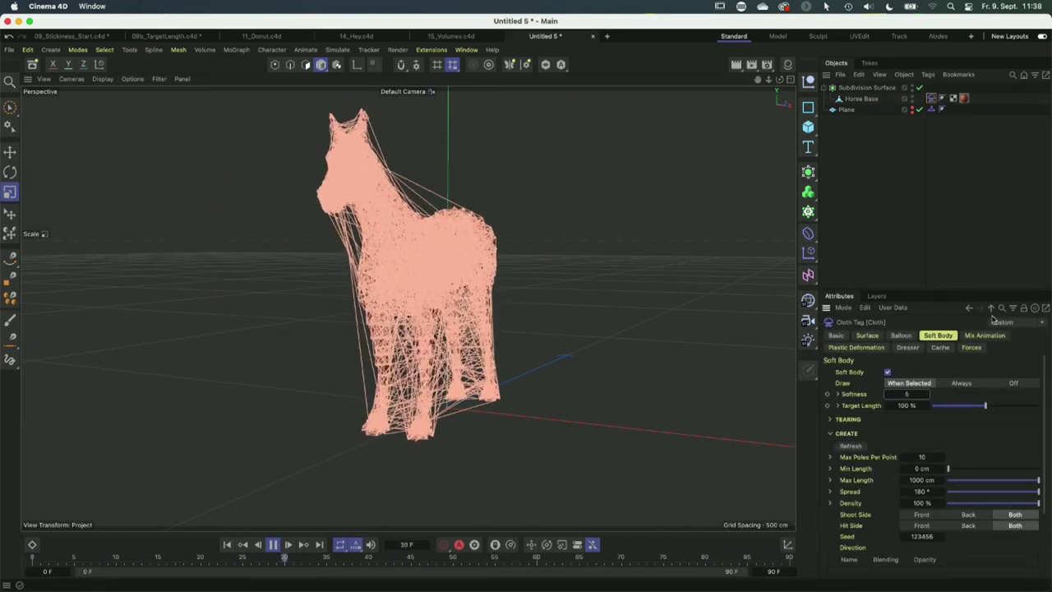
pyautogui.click(763, 287)
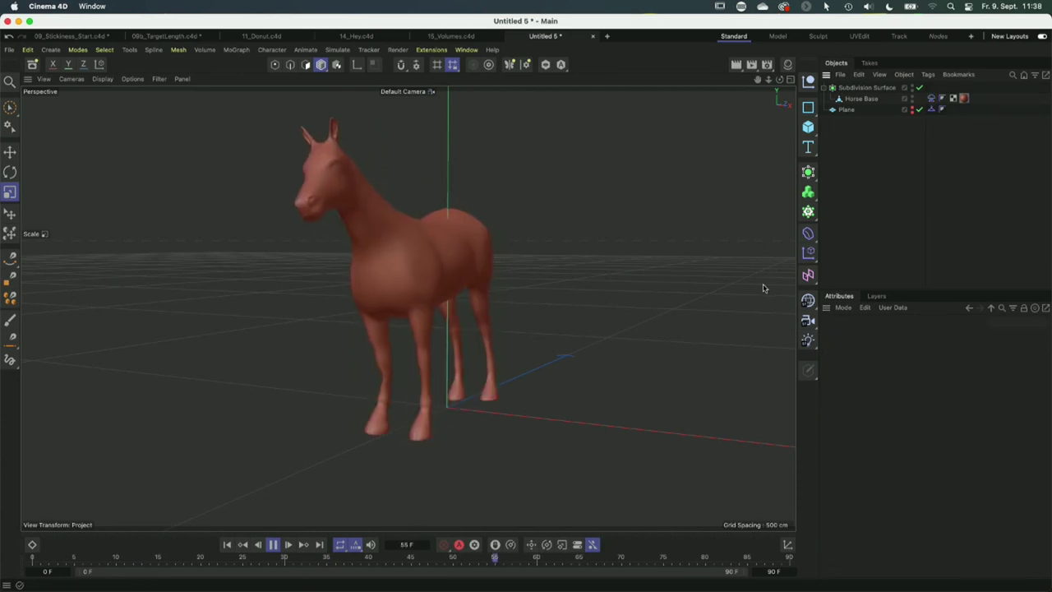
pyautogui.click(932, 99)
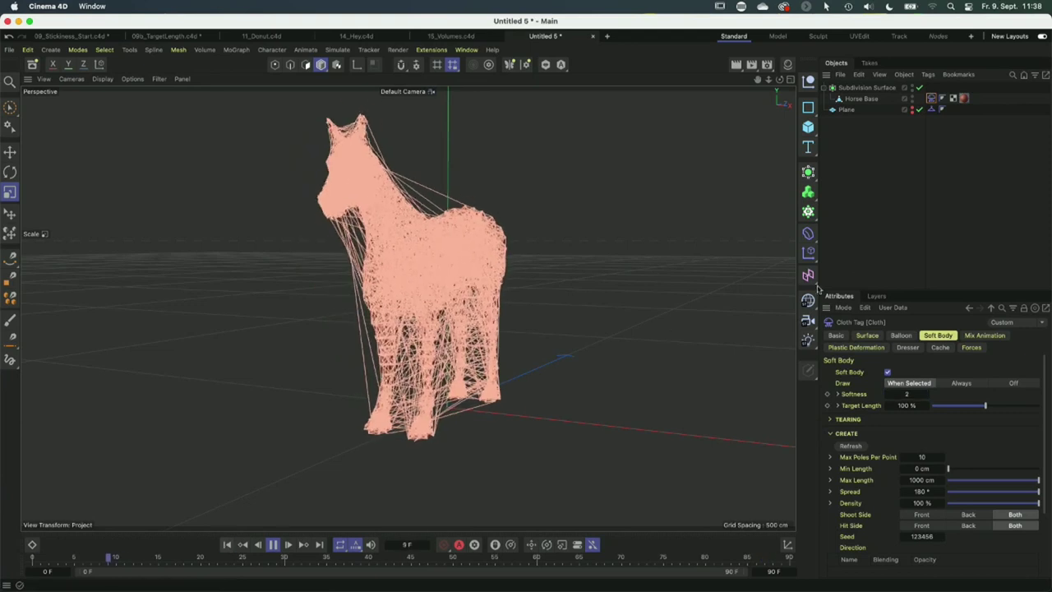
pyautogui.click(875, 226)
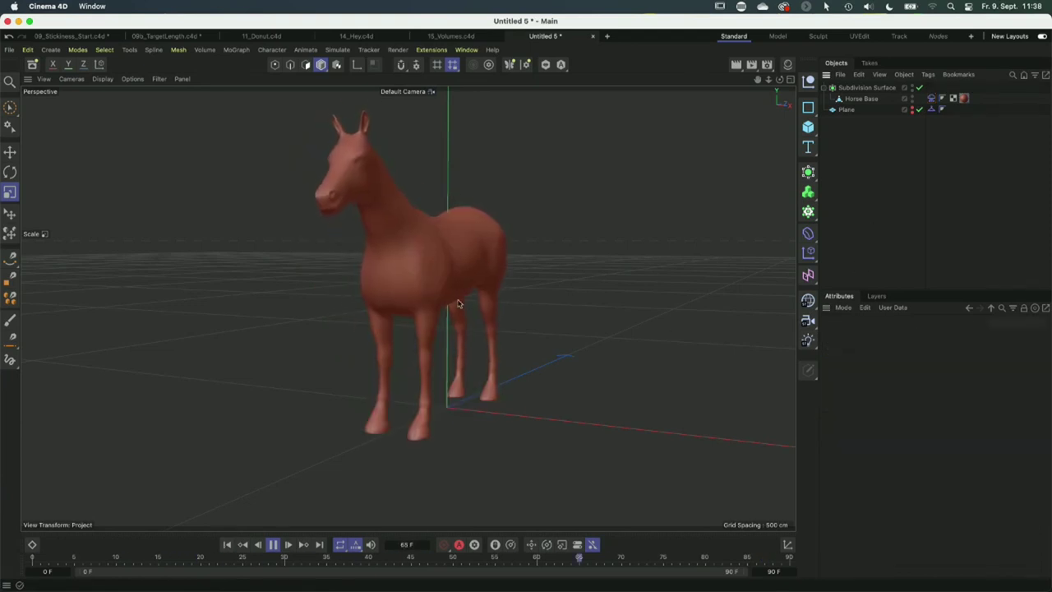
pyautogui.click(272, 544)
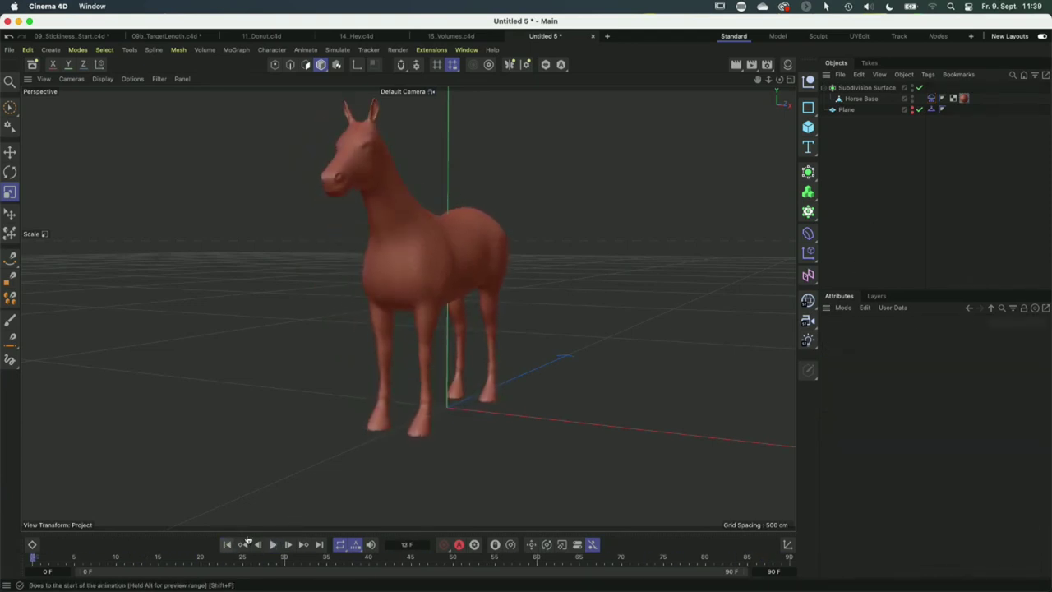
# Narrow the Spread of the horse's soft body poles to 6°.
pyautogui.click(931, 99)
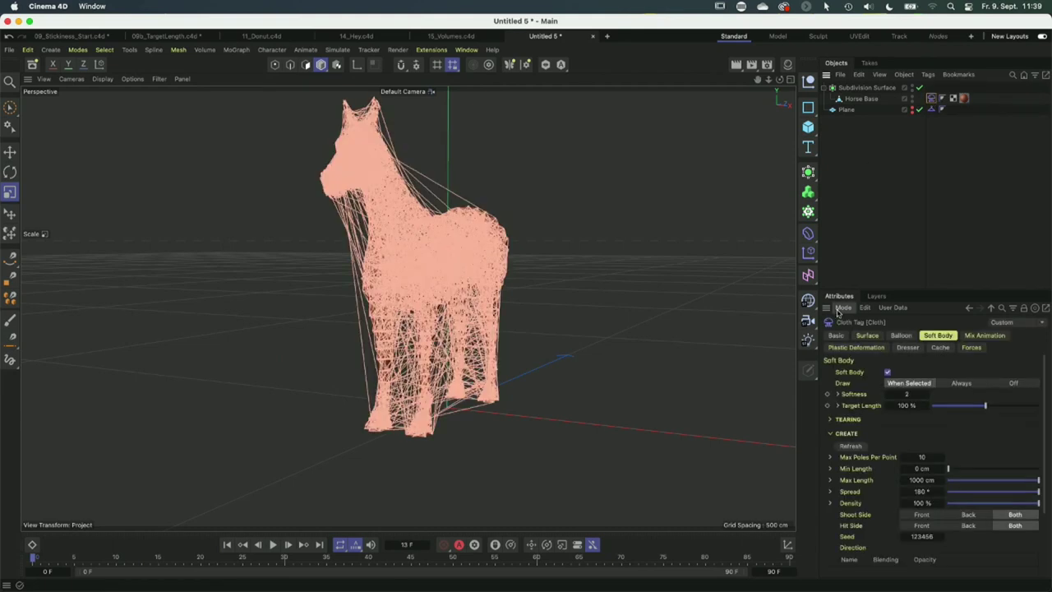
pyautogui.scroll(-3, 859, 469)
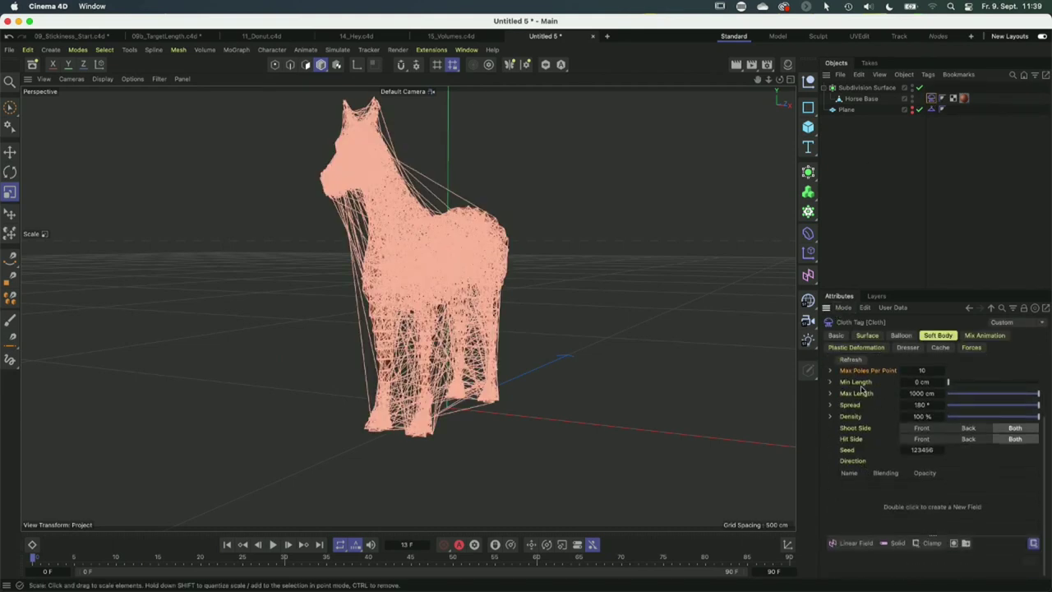
pyautogui.click(947, 406)
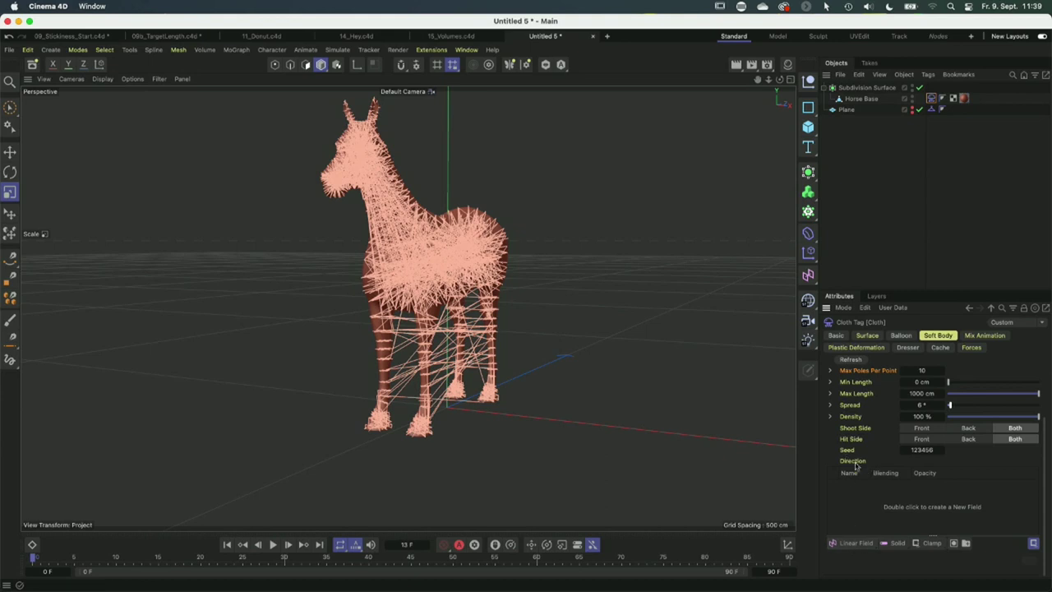
# Add a Linear Field to the soft body pole Direction and set the field's direction to Y+.
pyautogui.click(857, 545)
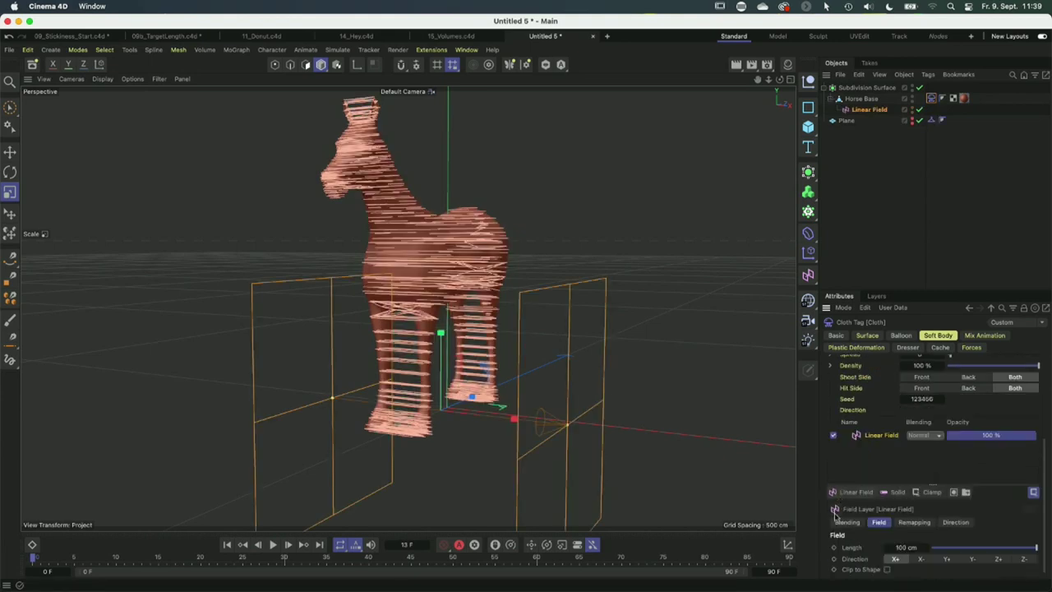
pyautogui.click(947, 560)
pyautogui.keyDown('alt'); pyautogui.moveTo(378, 353); pyautogui.dragTo(323, 350); pyautogui.keyUp('alt')
pyautogui.keyDown('alt'); pyautogui.moveTo(384, 357); pyautogui.dragTo(353, 285); pyautogui.keyUp('alt')
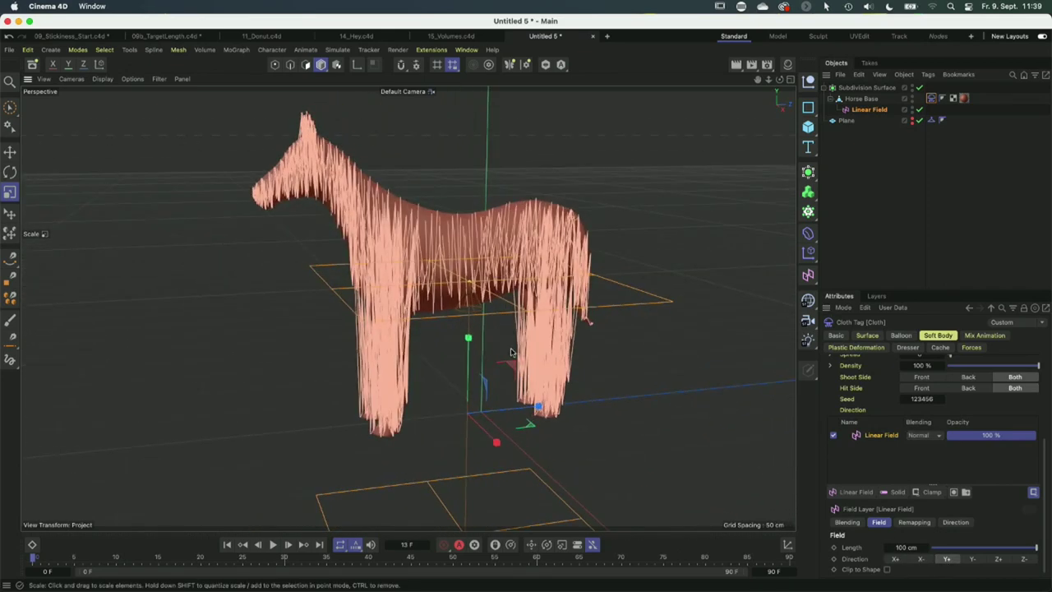
# Move the Linear Field upward and test the vertically aligned poles by playing the simulation, stopping and rewinding to the start.
pyautogui.press('e')
pyautogui.moveTo(472, 361); pyautogui.dragTo(559, 263)
pyautogui.click(775, 242)
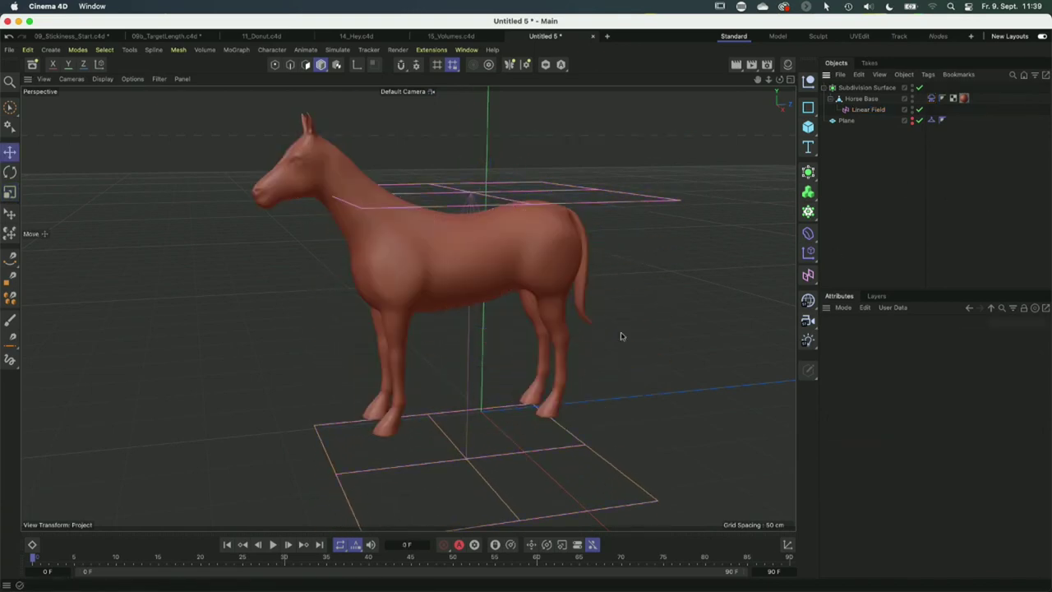
pyautogui.click(274, 544)
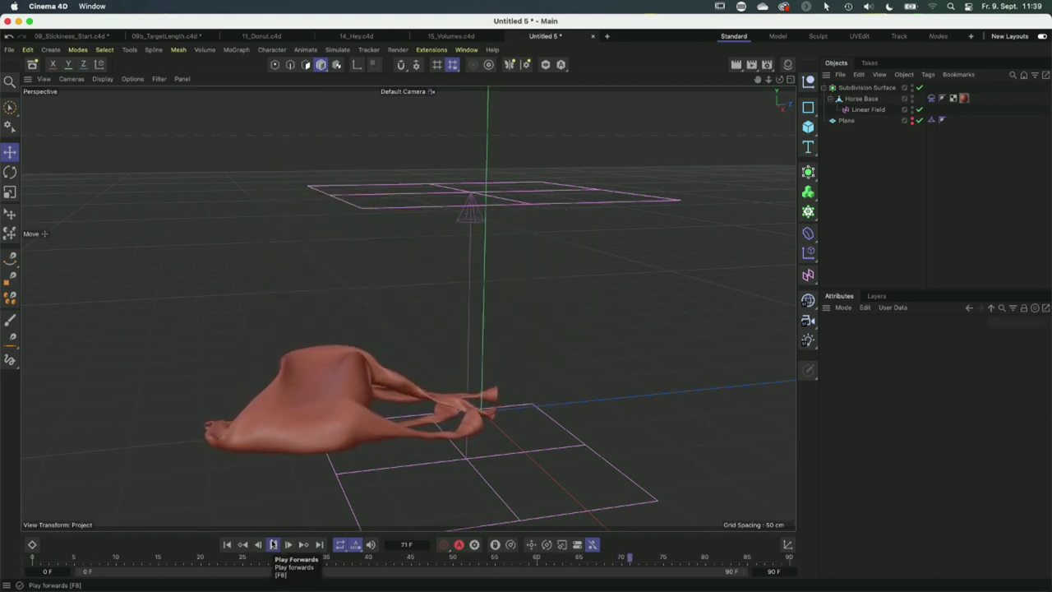
pyautogui.click(273, 544)
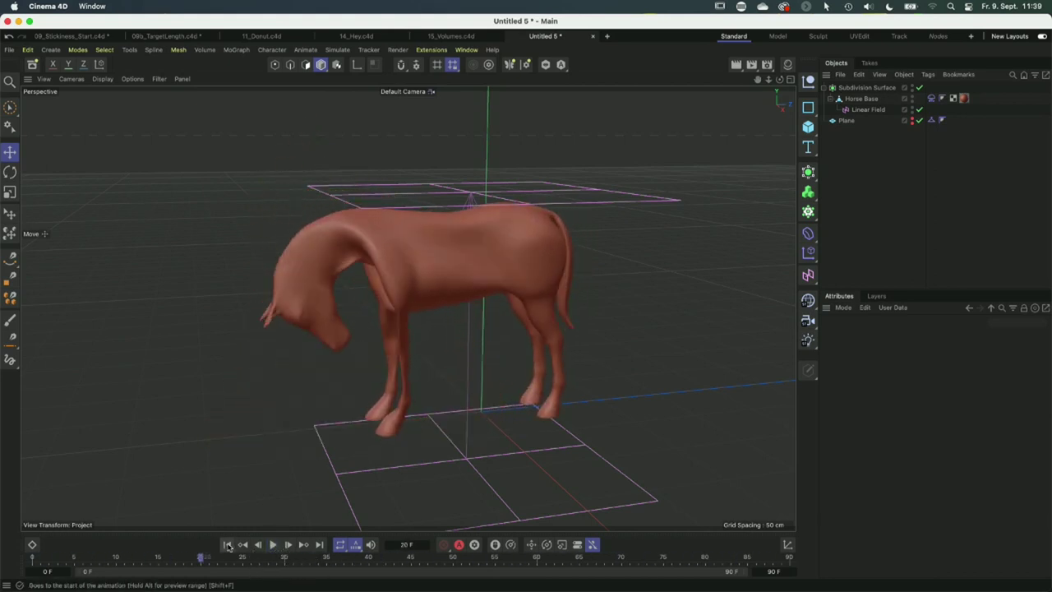
# Widen the Spread back to 180° and remove the Linear Field from both the pole Direction and the scene.
pyautogui.click(931, 98)
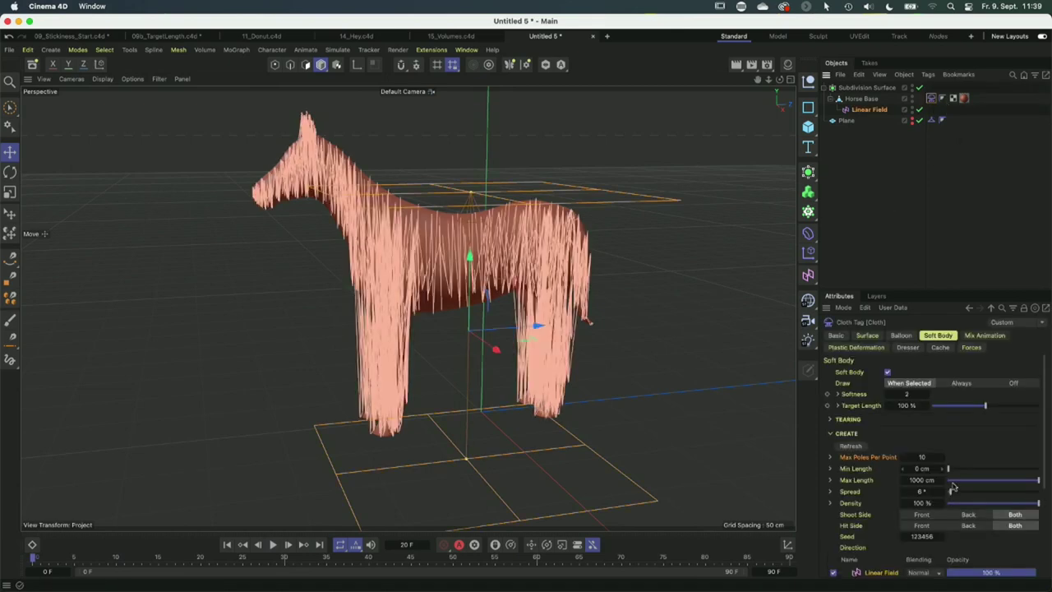
pyautogui.moveTo(950, 492); pyautogui.dragTo(1038, 491)
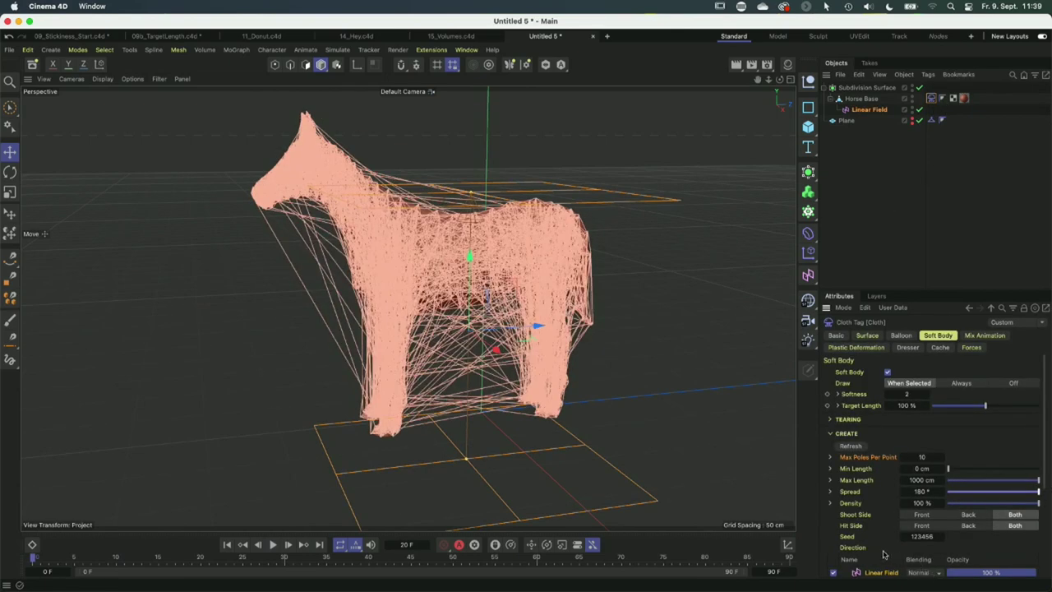
pyautogui.scroll(-3, 886, 555)
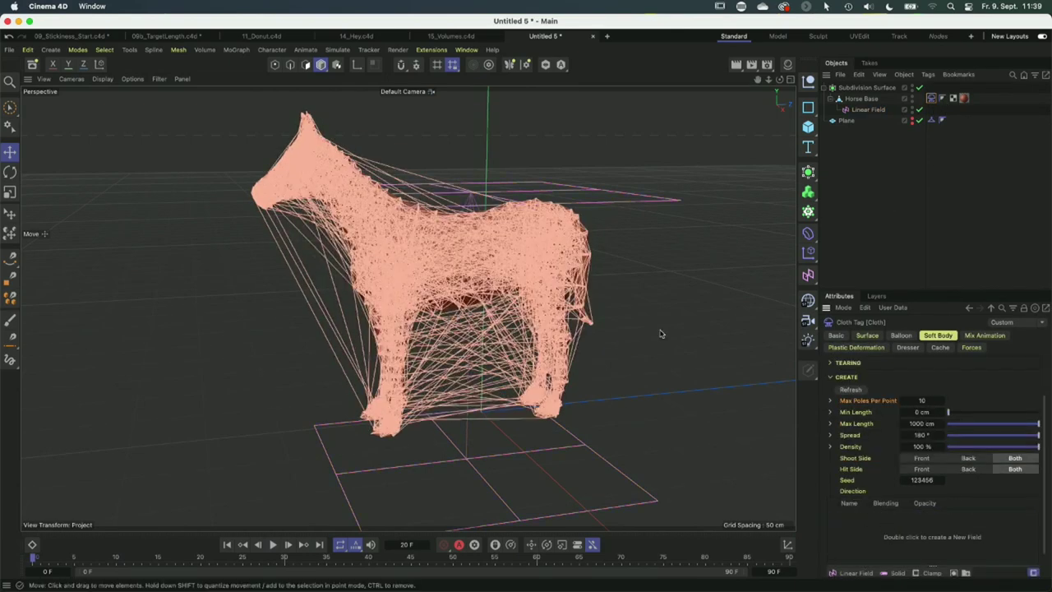
pyautogui.click(876, 162)
pyautogui.keyDown('alt'); pyautogui.moveTo(442, 267); pyautogui.dragTo(531, 276); pyautogui.keyUp('alt')
pyautogui.click(868, 110)
pyautogui.press('Delete')
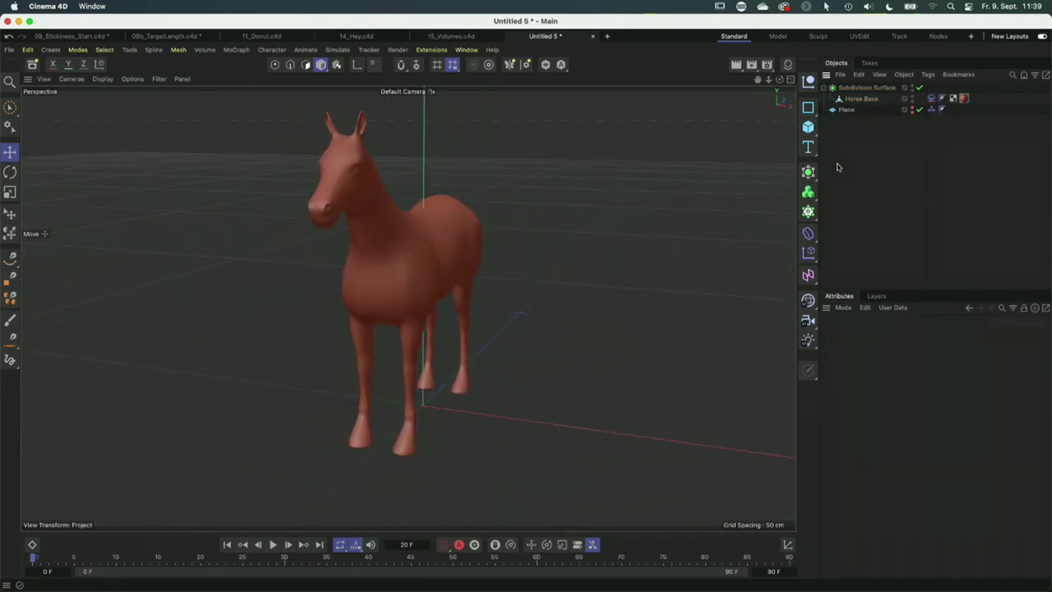
# Add a sphere, place it on the ground beside the horse and give it a Collider simulation tag.
pyautogui.click(808, 127)
pyautogui.click(922, 184)
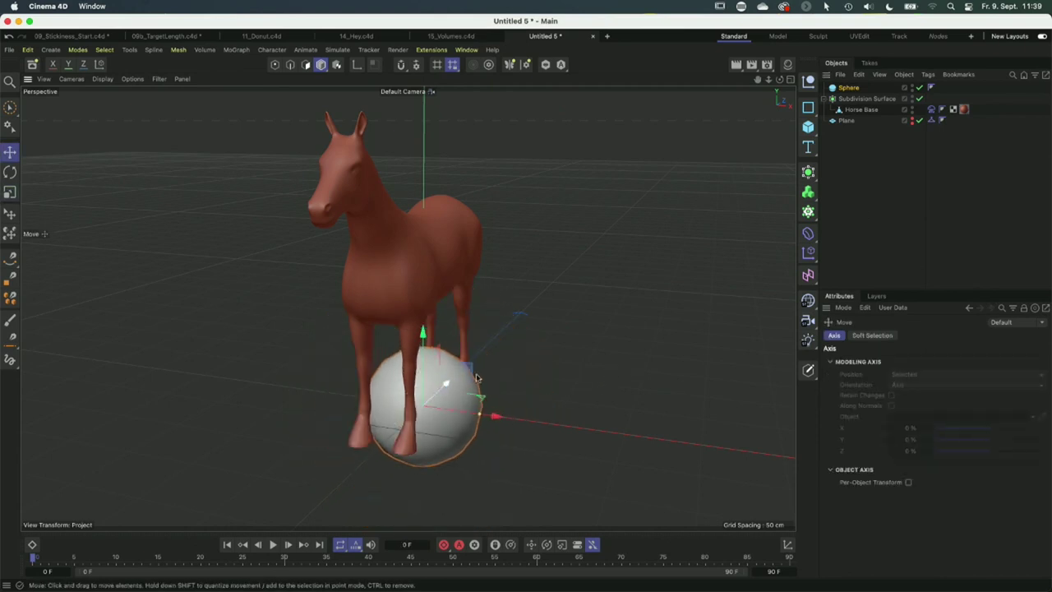
pyautogui.moveTo(464, 367); pyautogui.dragTo(618, 341)
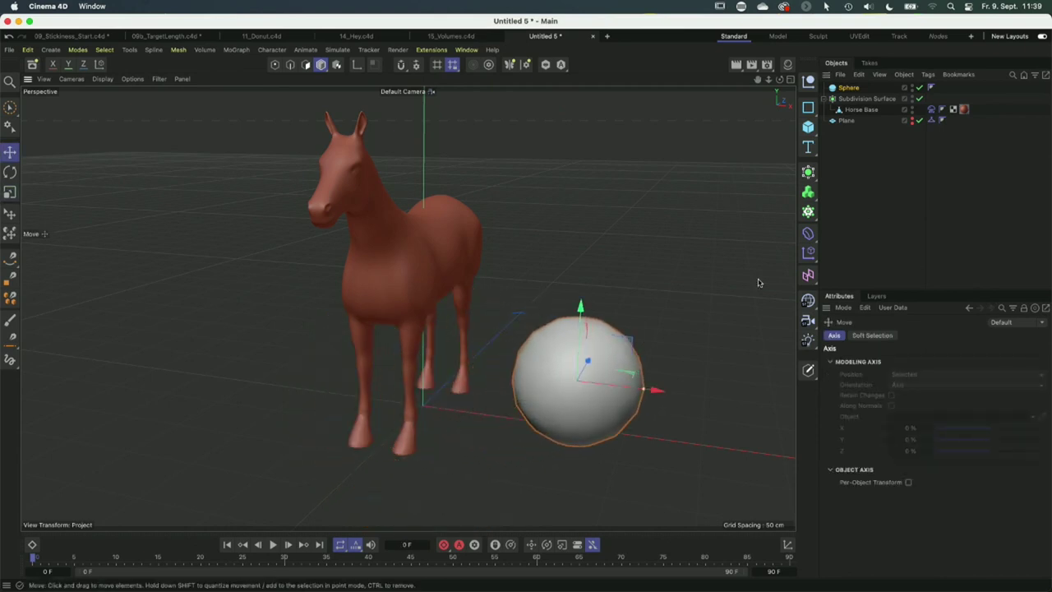
pyautogui.rightClick(862, 91)
pyautogui.moveTo(904, 194)
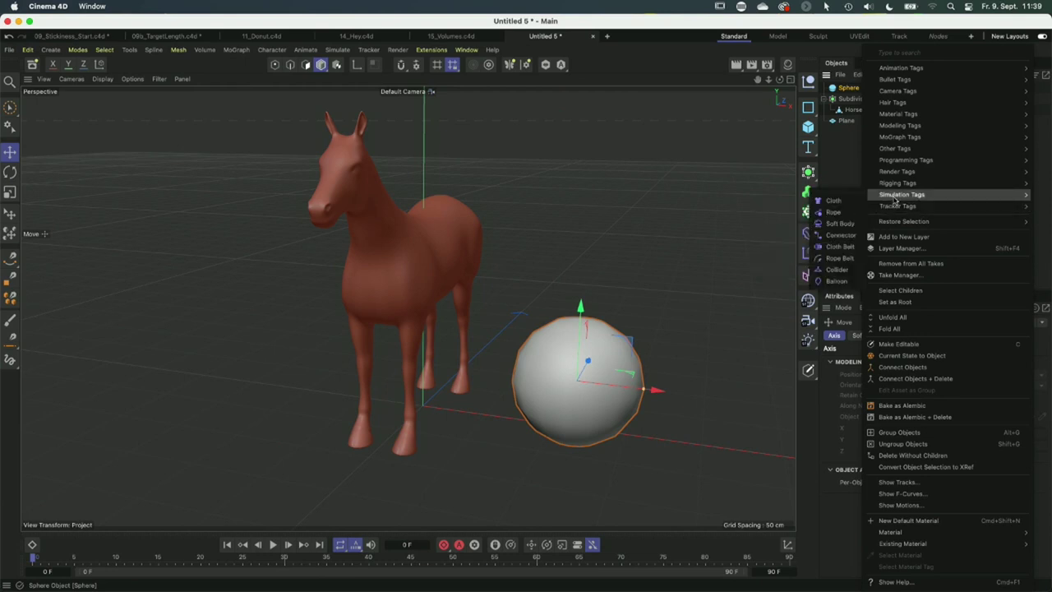
pyautogui.click(836, 270)
# Play the simulation while raising the collider sphere and pushing it against the horse's side, and rewind to the start.
pyautogui.press('F8')
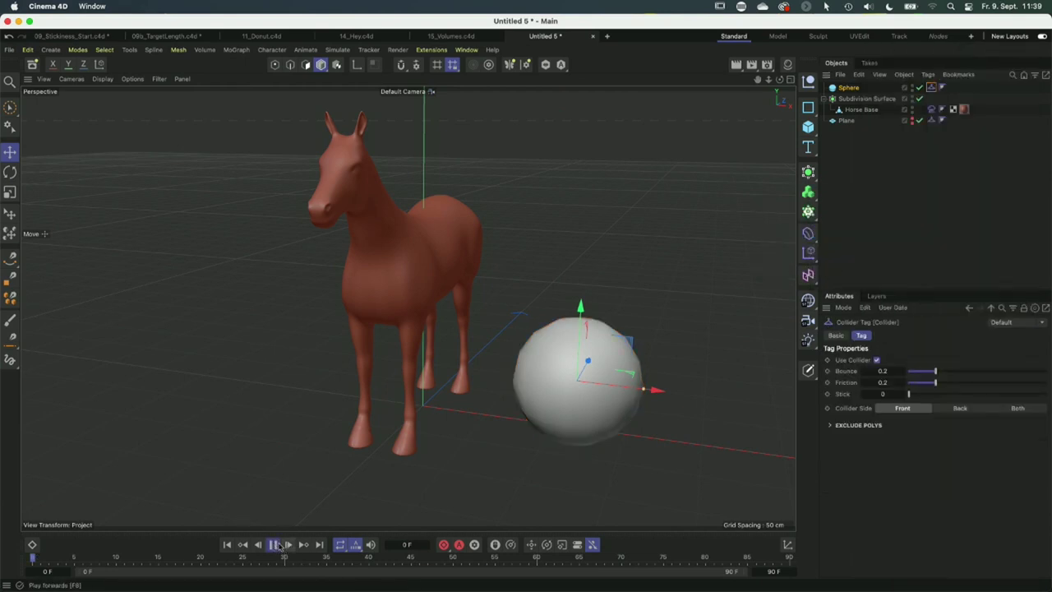
pyautogui.moveTo(628, 347); pyautogui.dragTo(739, 294)
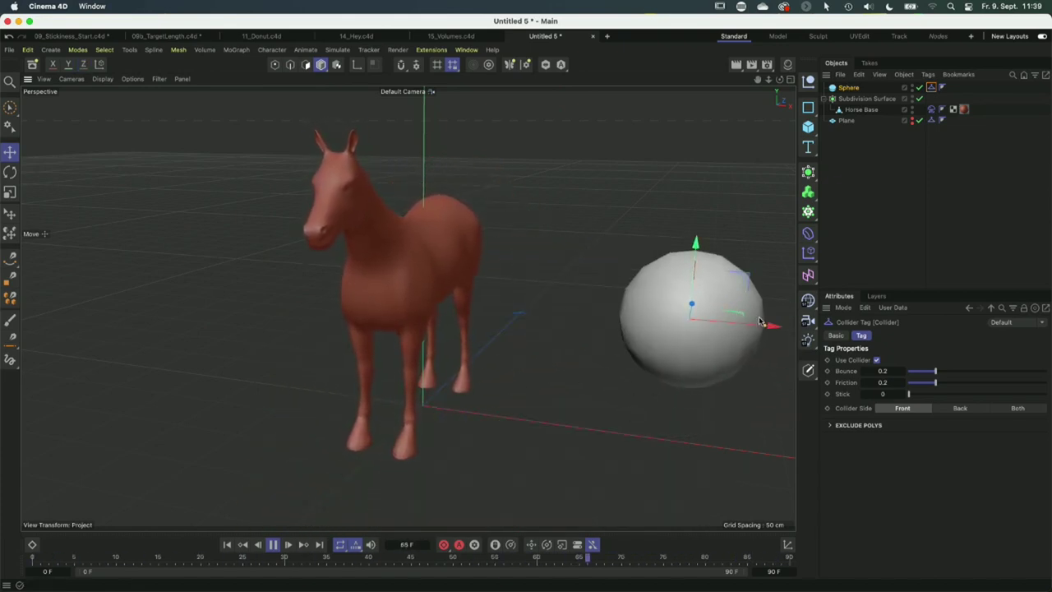
pyautogui.moveTo(771, 326); pyautogui.dragTo(576, 308)
pyautogui.click(227, 544)
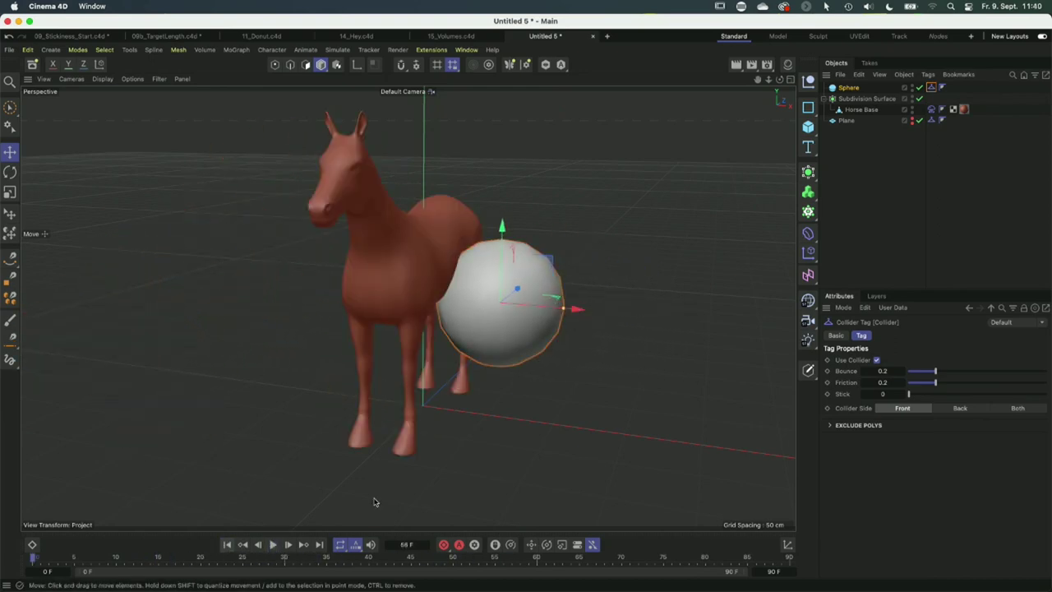
# Switch to the 11_Donut.c4d project and play its simulation while inspecting the torus and its soft body tag settings.
pyautogui.click(257, 36)
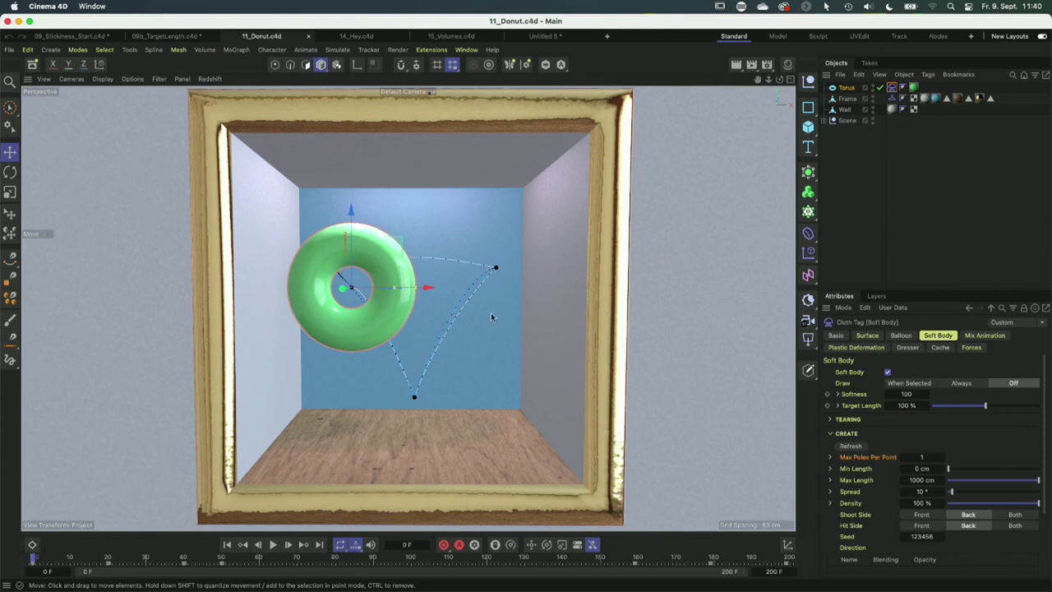
pyautogui.click(548, 381)
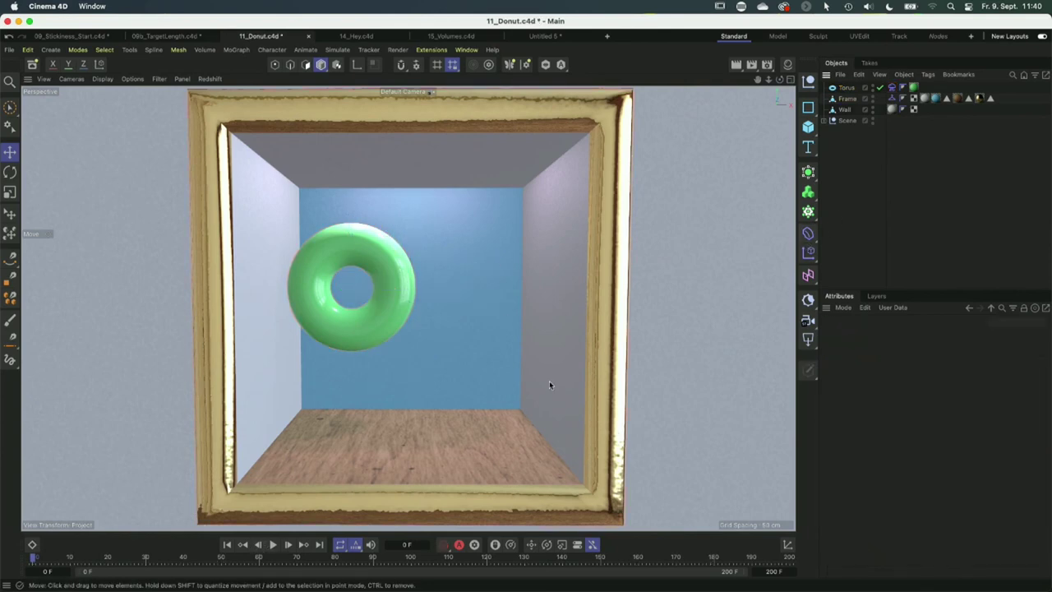
pyautogui.click(274, 545)
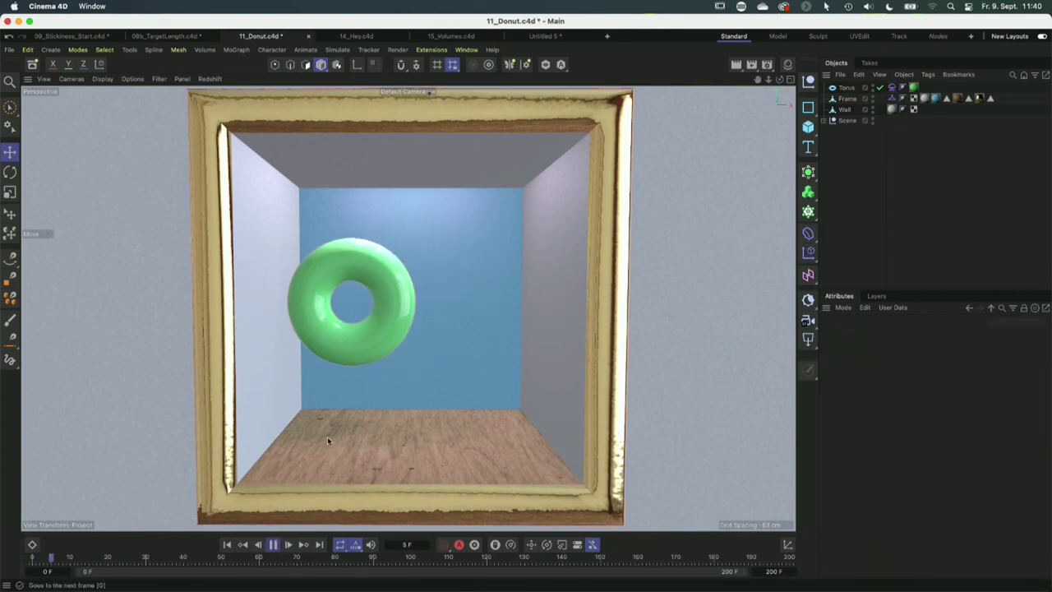
pyautogui.click(892, 87)
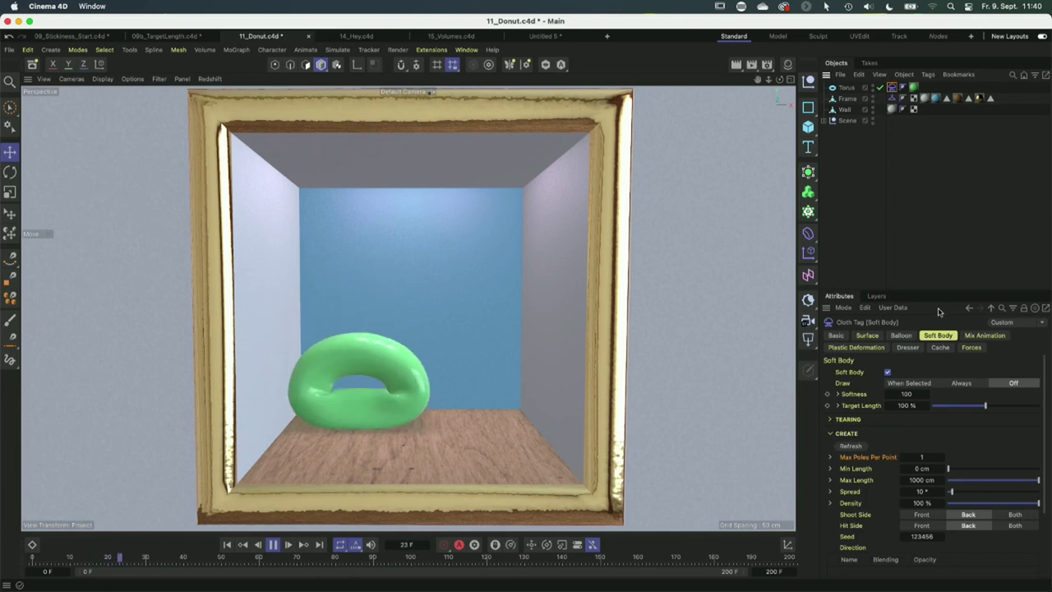
pyautogui.click(846, 88)
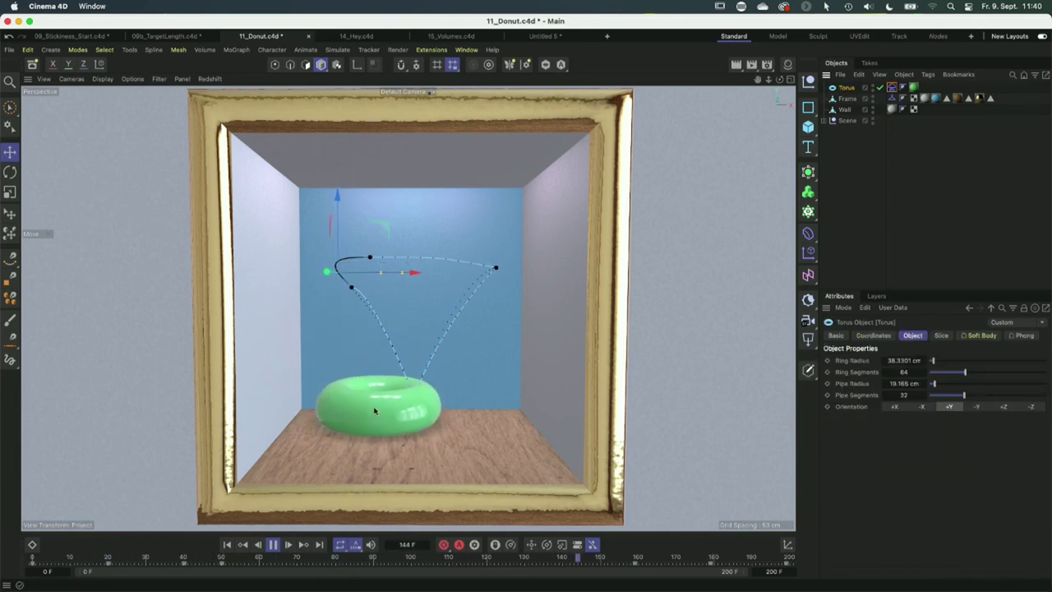
pyautogui.click(903, 87)
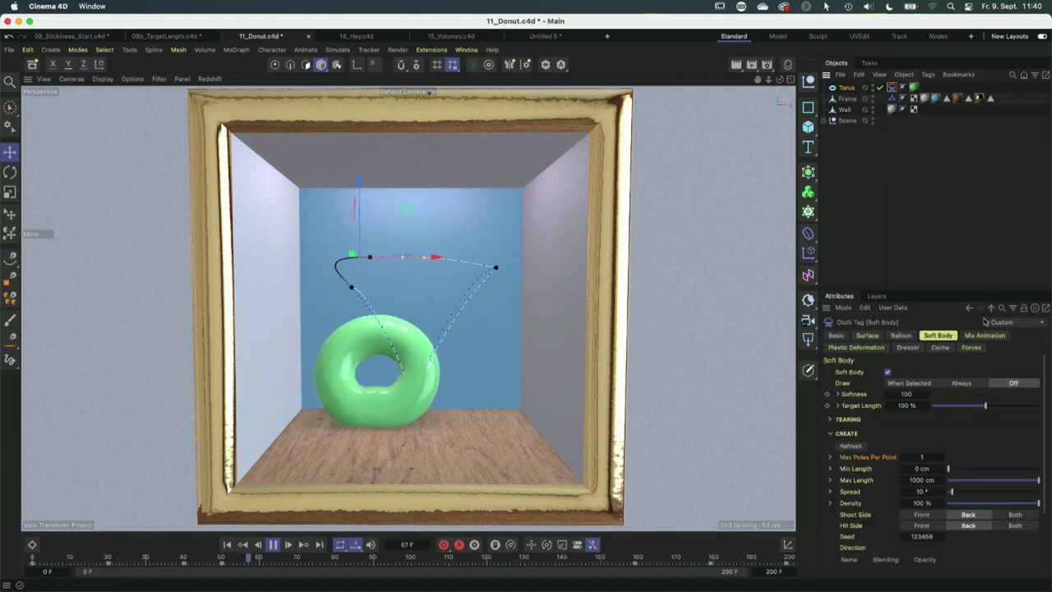
# Stop and rewind the donut simulation, and enable With Pins in the Mix Animation settings of the torus's soft body tag.
pyautogui.click(993, 336)
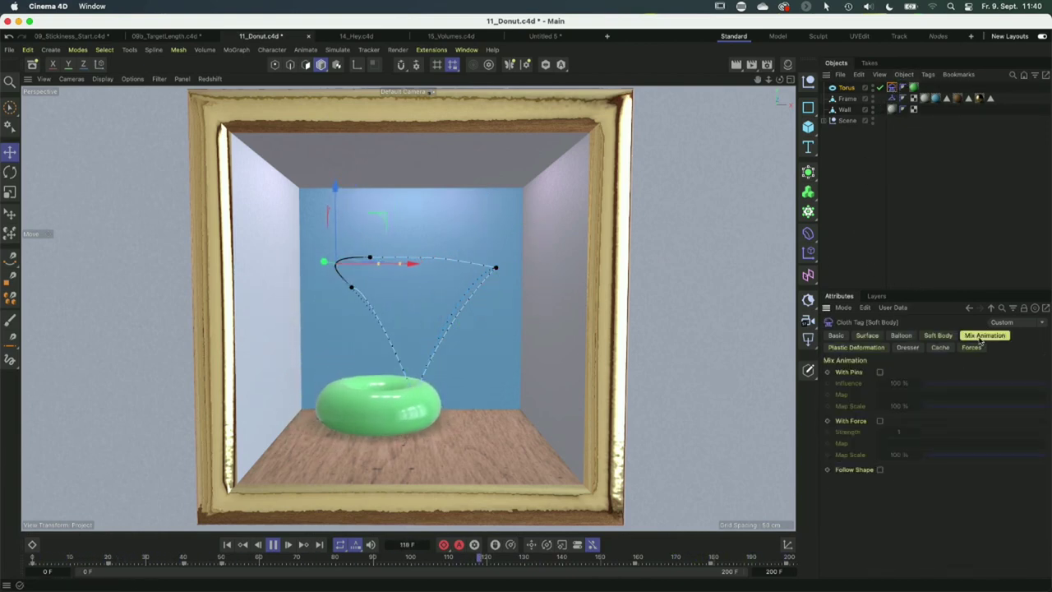
pyautogui.click(273, 544)
pyautogui.click(227, 544)
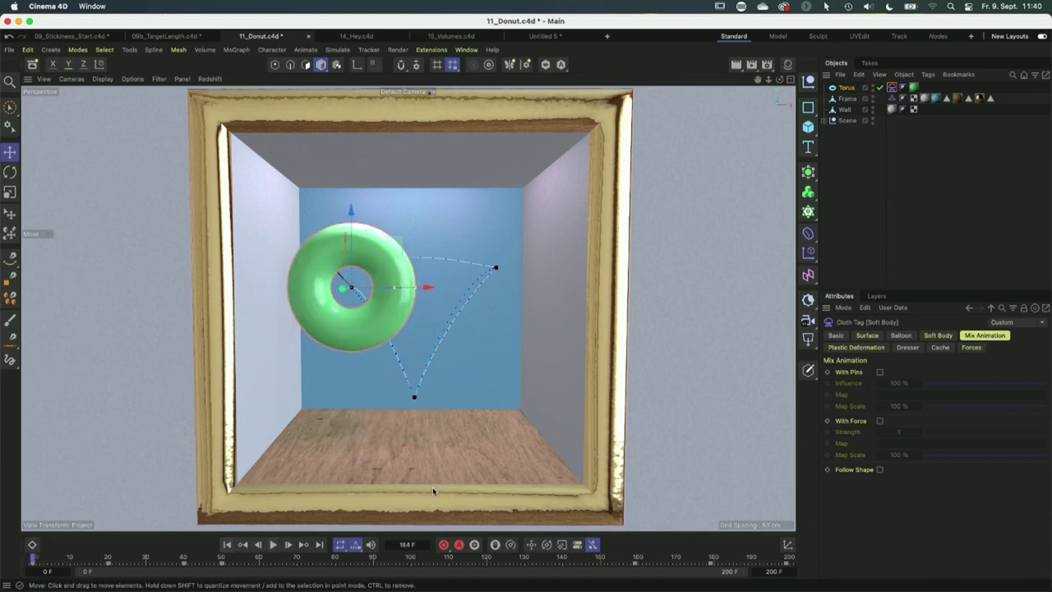
pyautogui.click(880, 373)
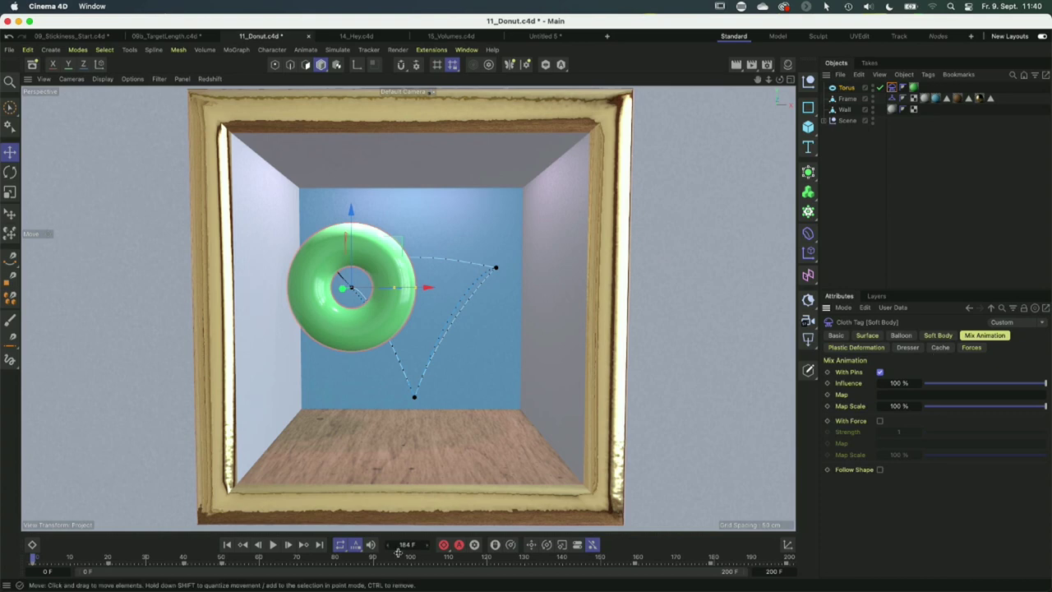
# Play the donut simulation and set the With Pins Influence to 25% in the soft body tag's Mix Animation settings.
pyautogui.click(272, 545)
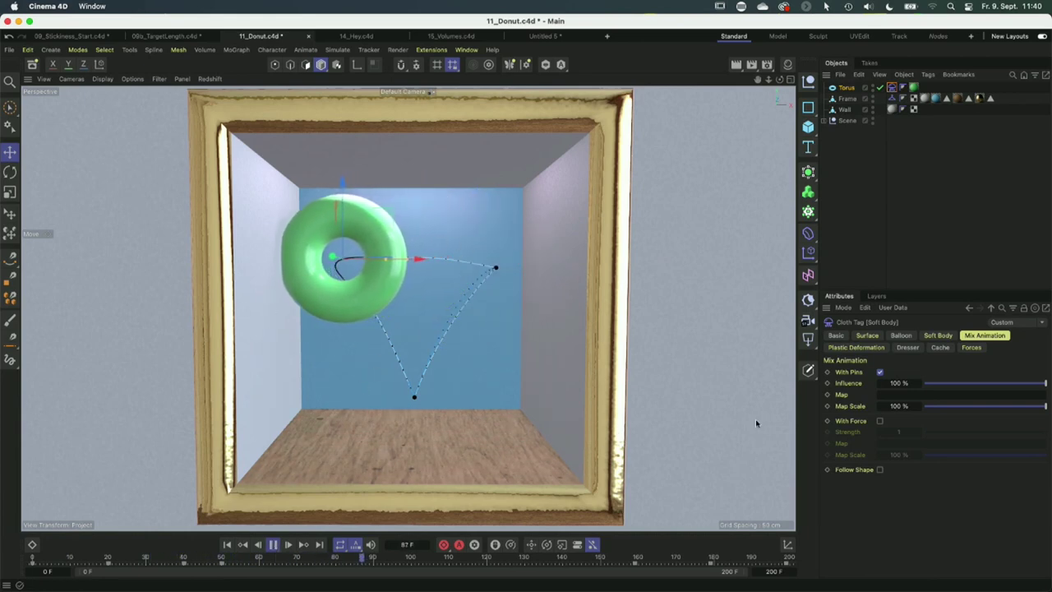
pyautogui.click(899, 382)
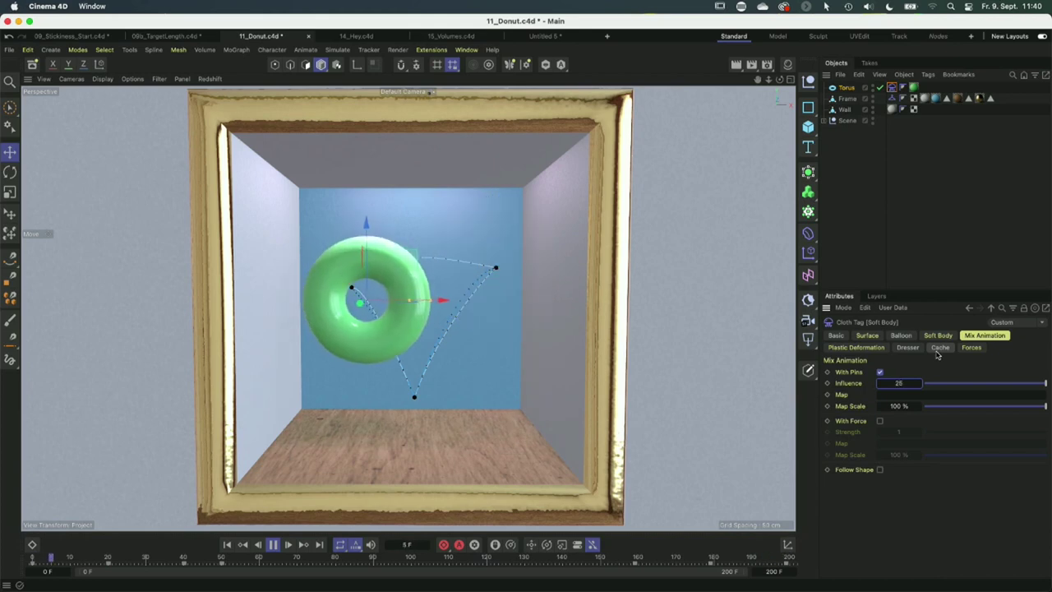
pyautogui.write('25')
pyautogui.press('Return')
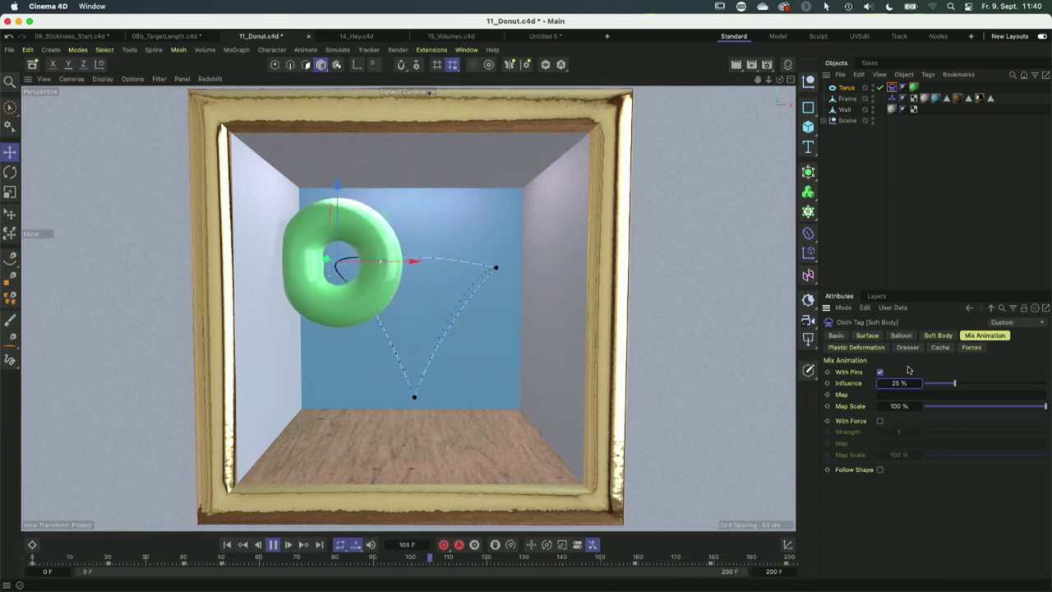
# Disable With Pins, enable With Force with a Strength of 10 while the simulation plays, and rewind to the start.
pyautogui.click(880, 372)
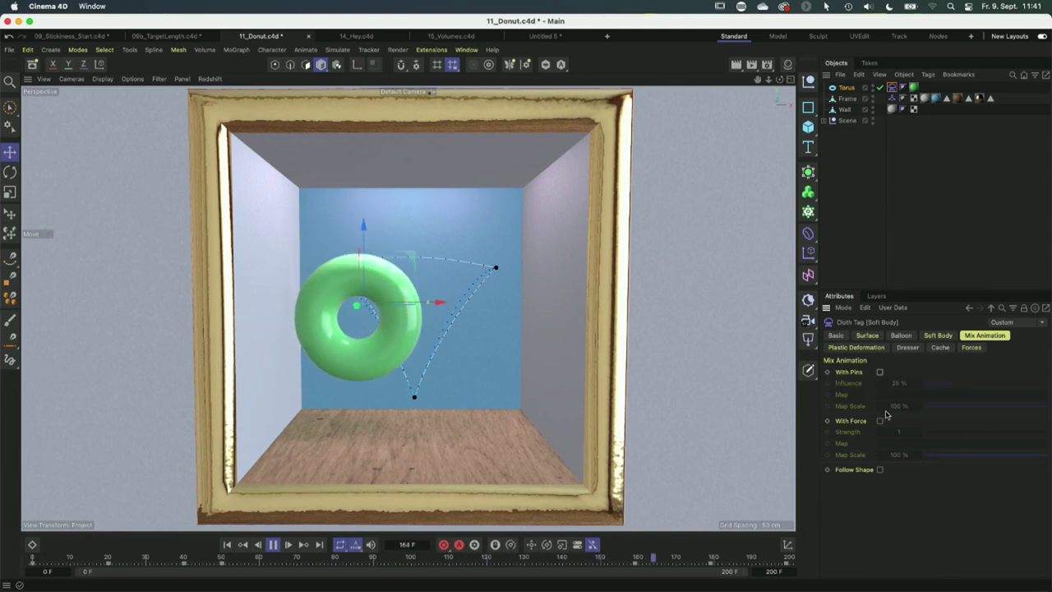
pyautogui.click(879, 419)
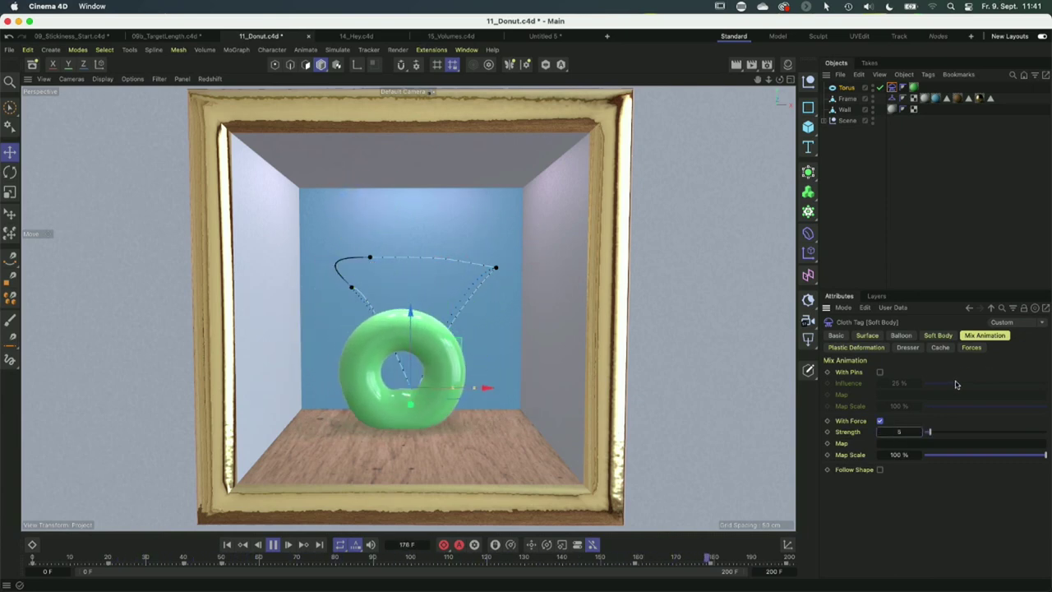
pyautogui.moveTo(898, 431); pyautogui.dragTo(916, 431)
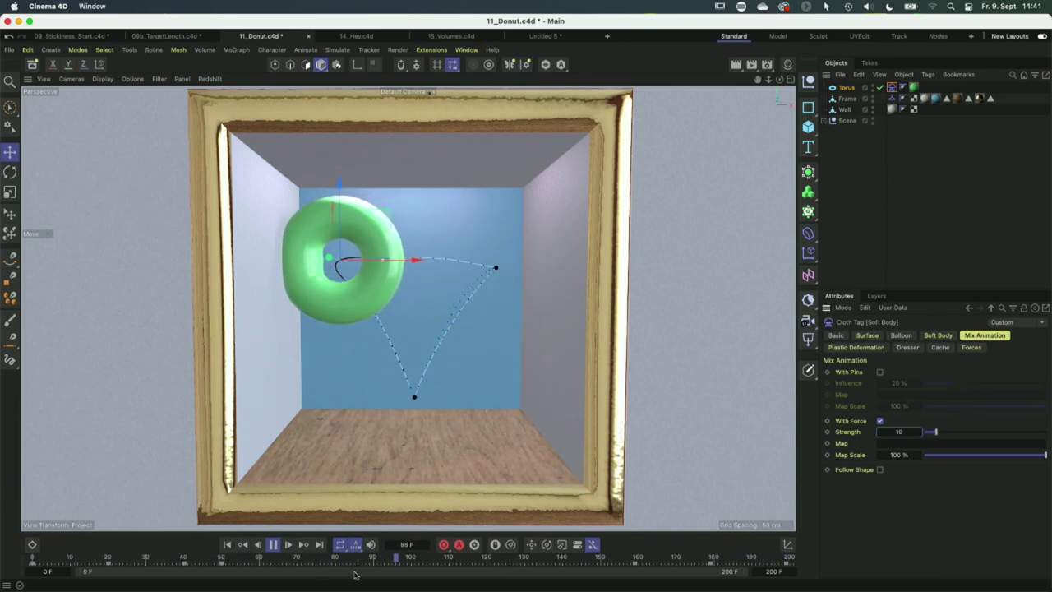
pyautogui.click(272, 544)
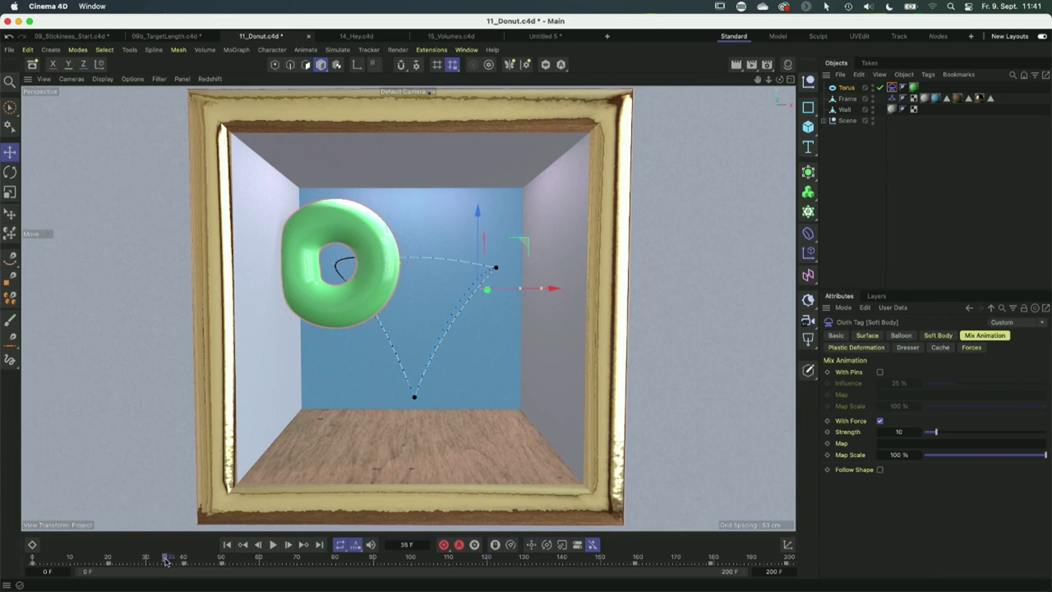
pyautogui.click(227, 544)
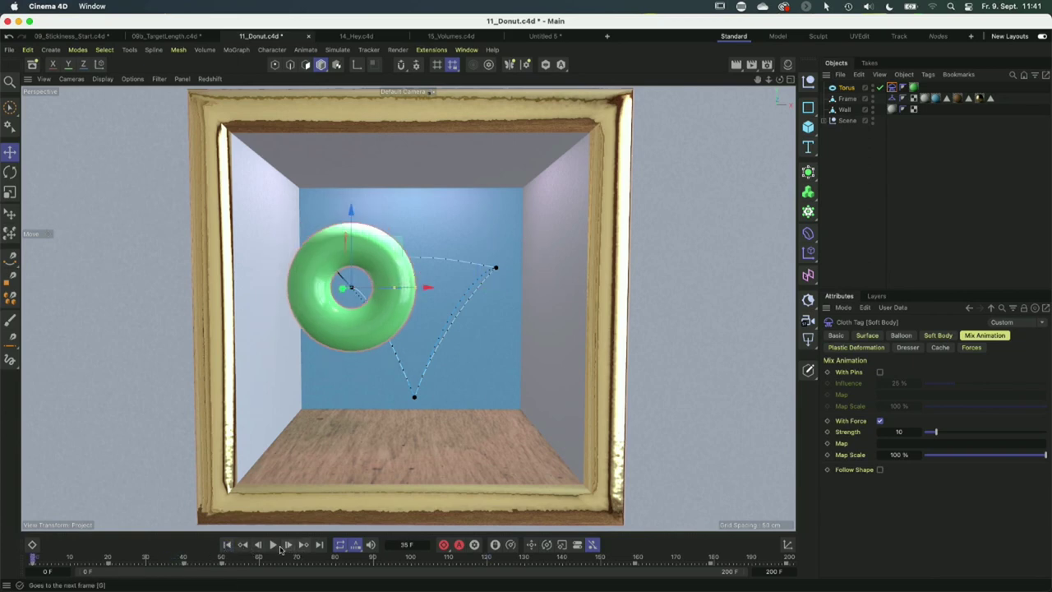
# Keyframe the force Strength at 10 on frame 43 and 0 on frame 44, and play the simulation from the start.
pyautogui.click(272, 544)
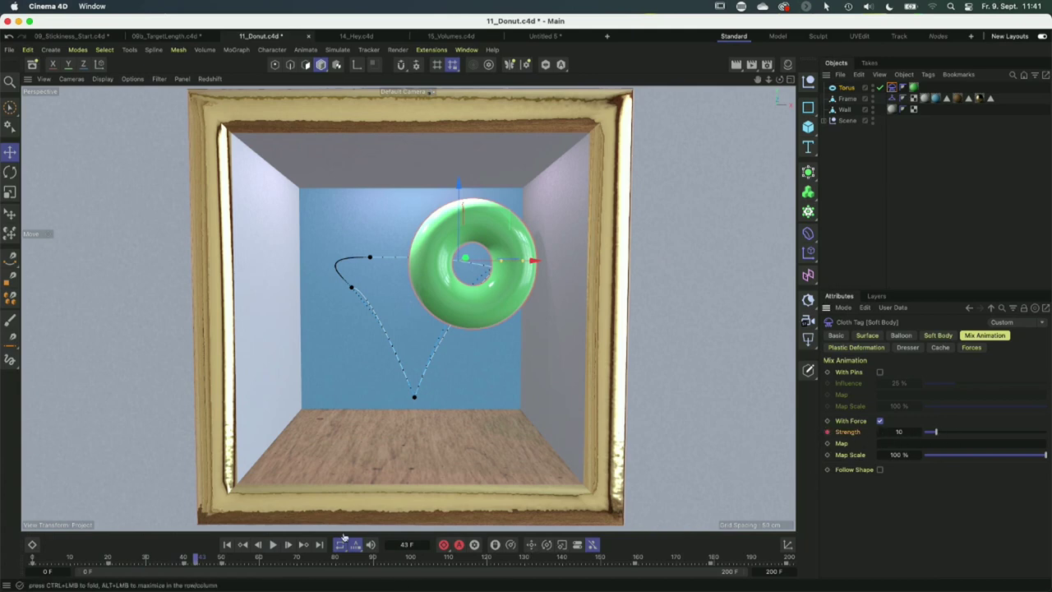
pyautogui.click(199, 558)
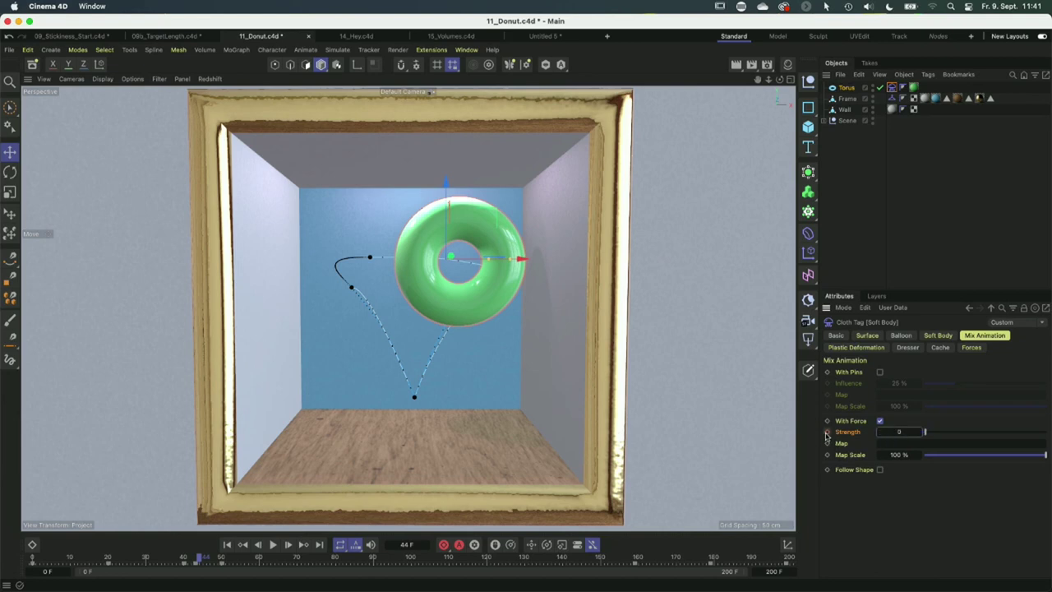
pyautogui.click(259, 546)
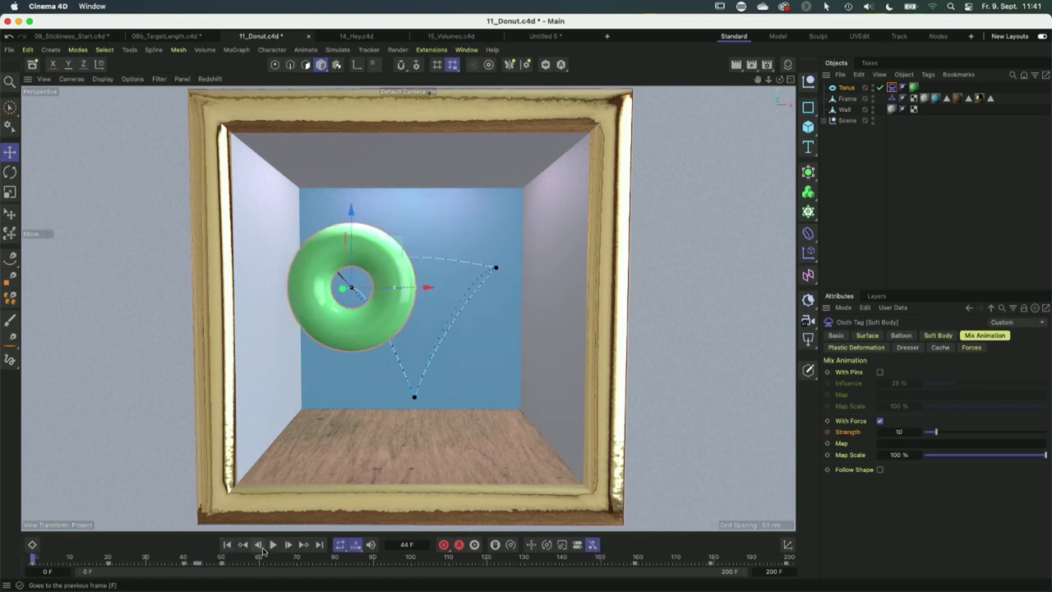
pyautogui.click(274, 545)
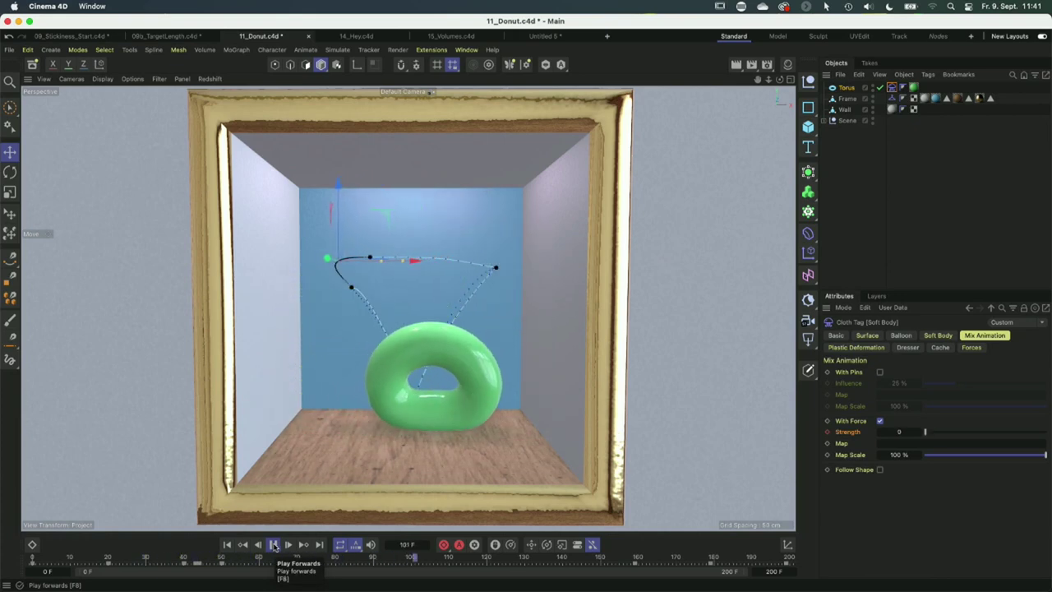
pyautogui.click(275, 545)
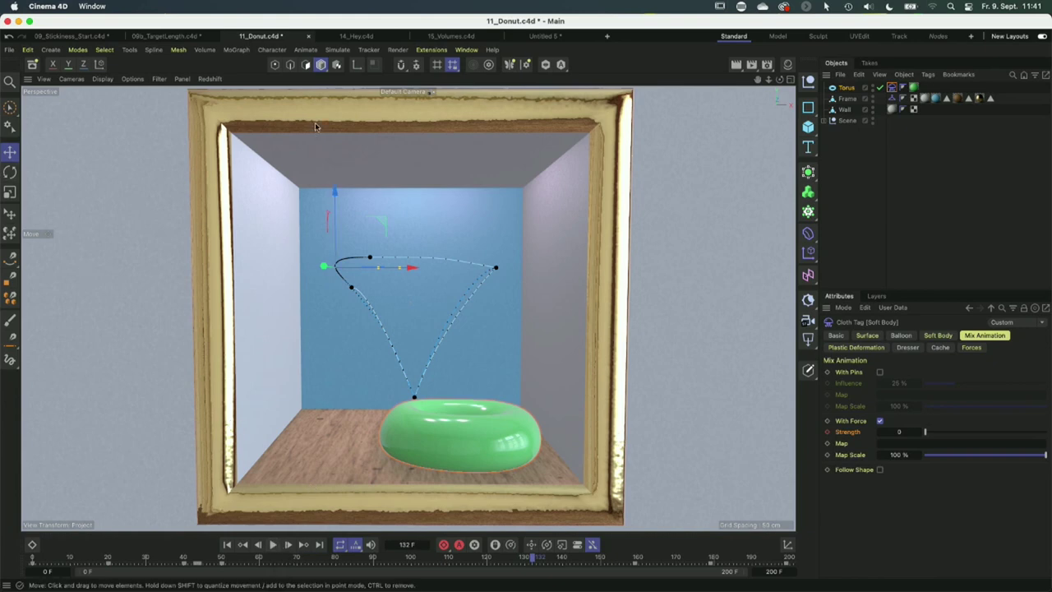
# Switch to the 14_Hey.c4d project, play its text simulation, and rewind to the start.
pyautogui.click(361, 36)
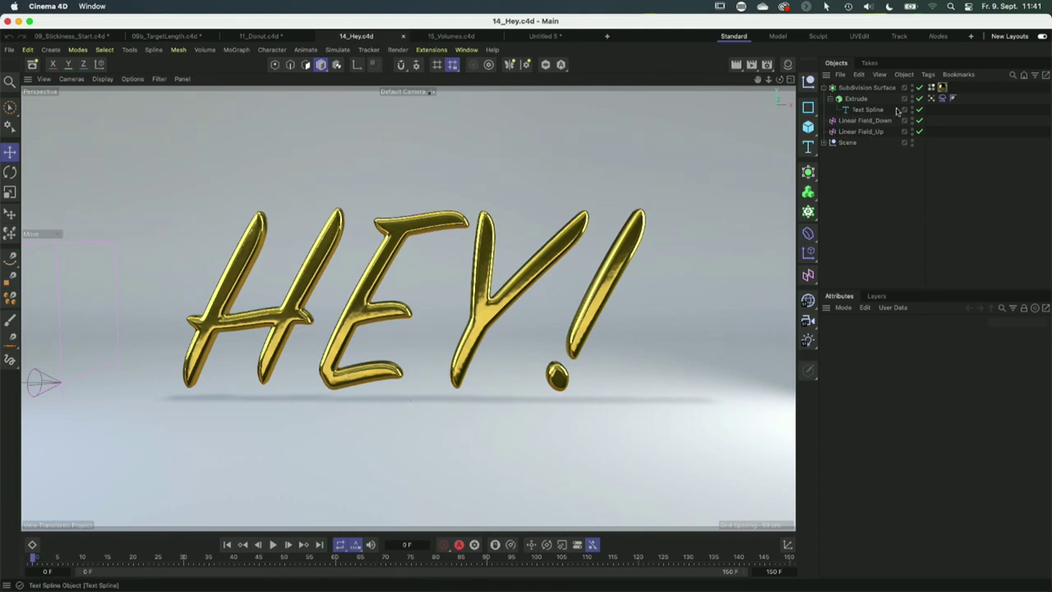
pyautogui.click(274, 545)
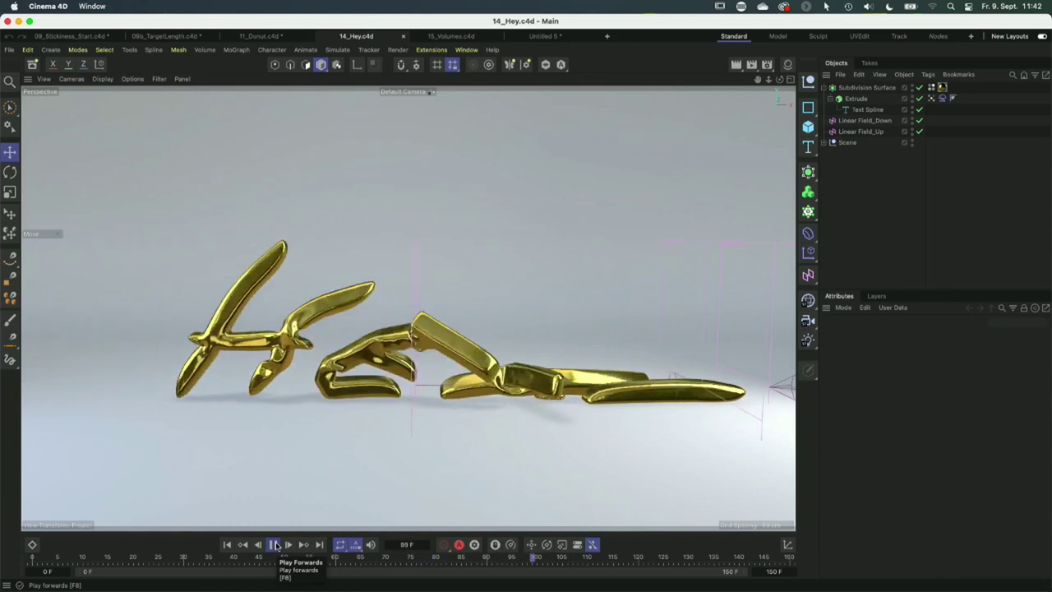
pyautogui.click(275, 545)
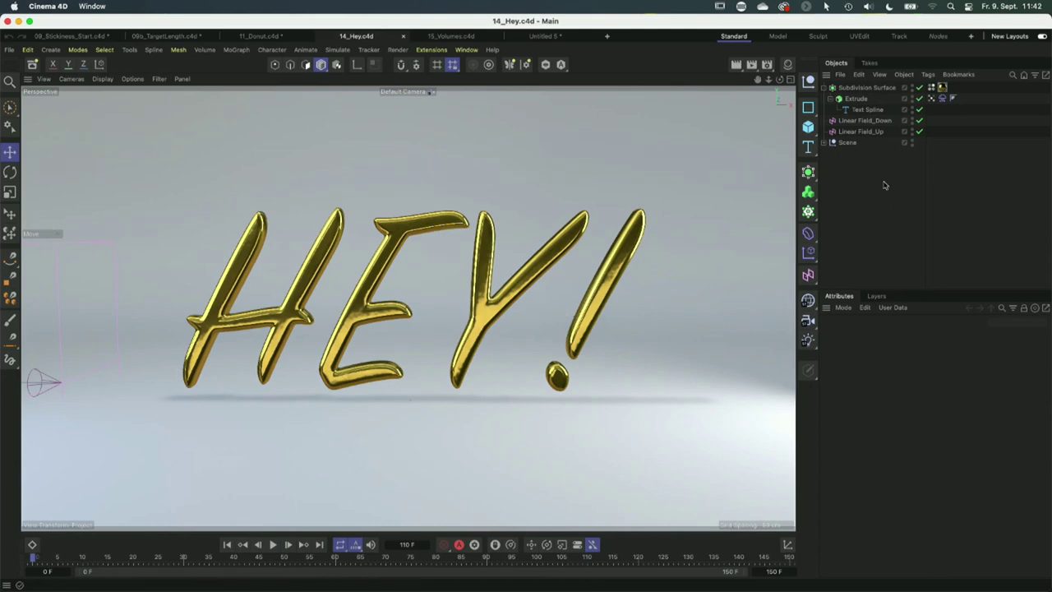
# Change the text of the Text Spline to 'ZUP?
pyautogui.click(871, 110)
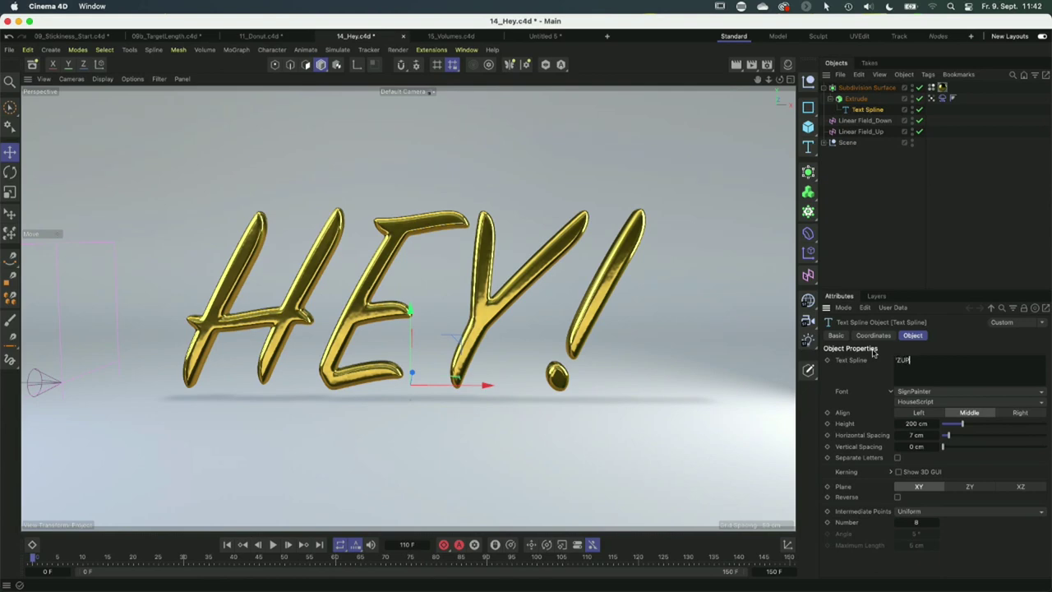
pyautogui.write("'ZUP?")
pyautogui.click(869, 268)
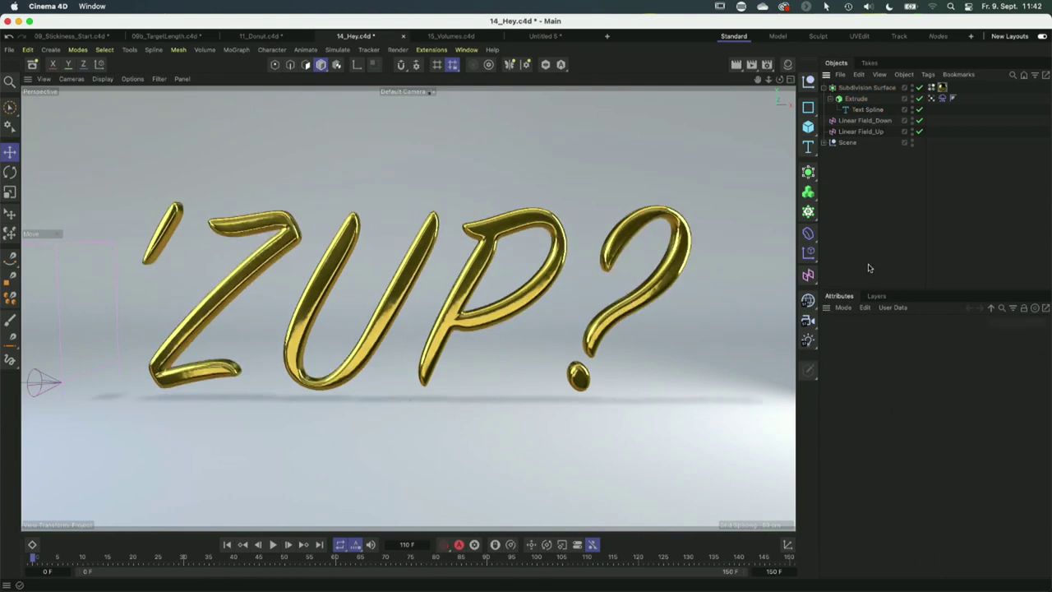
pyautogui.rightClick(230, 545)
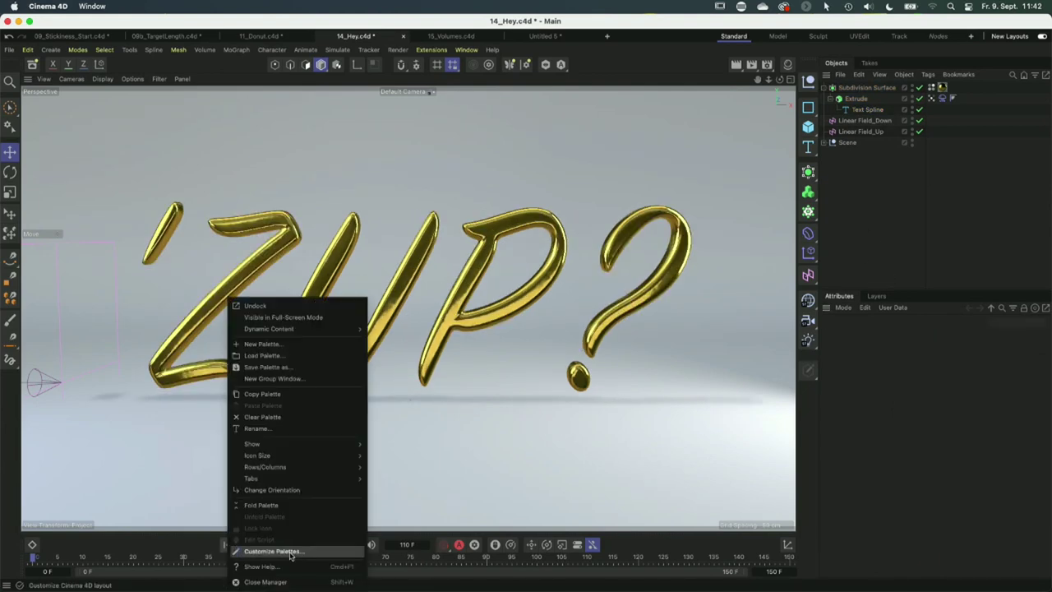
pyautogui.click(167, 496)
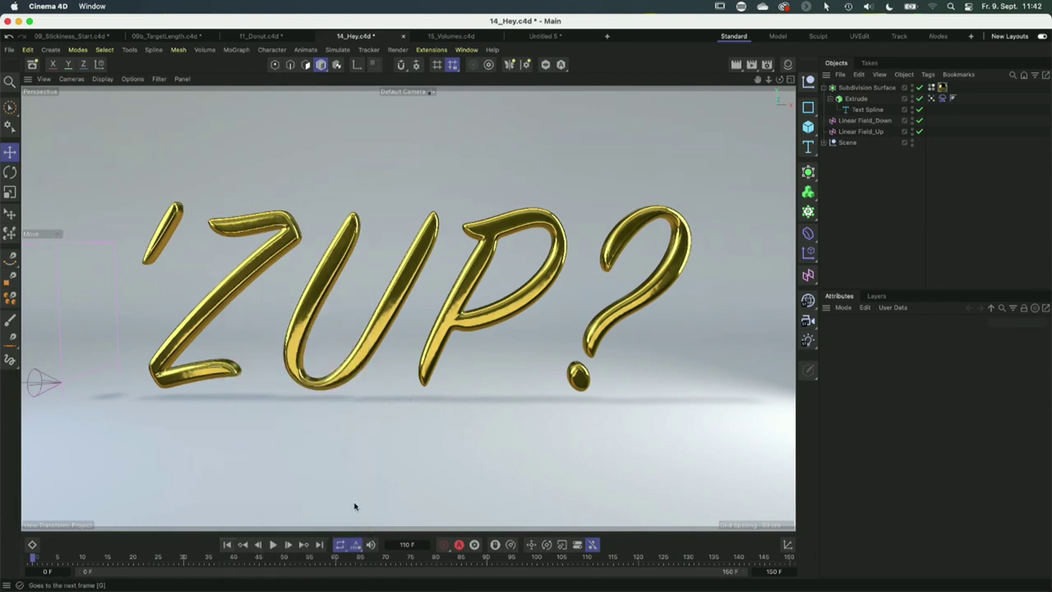
# Disable the Subdivision Surface, play the simulation while inspecting the Extrude's soft body tag, and rewind to the start.
pyautogui.click(918, 87)
pyautogui.click(275, 545)
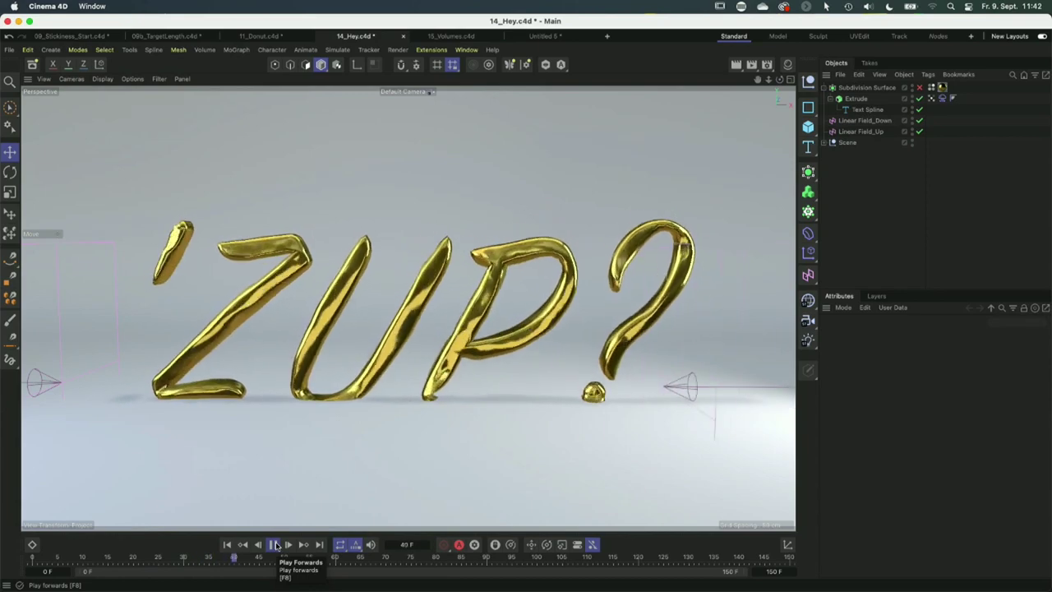
pyautogui.click(942, 98)
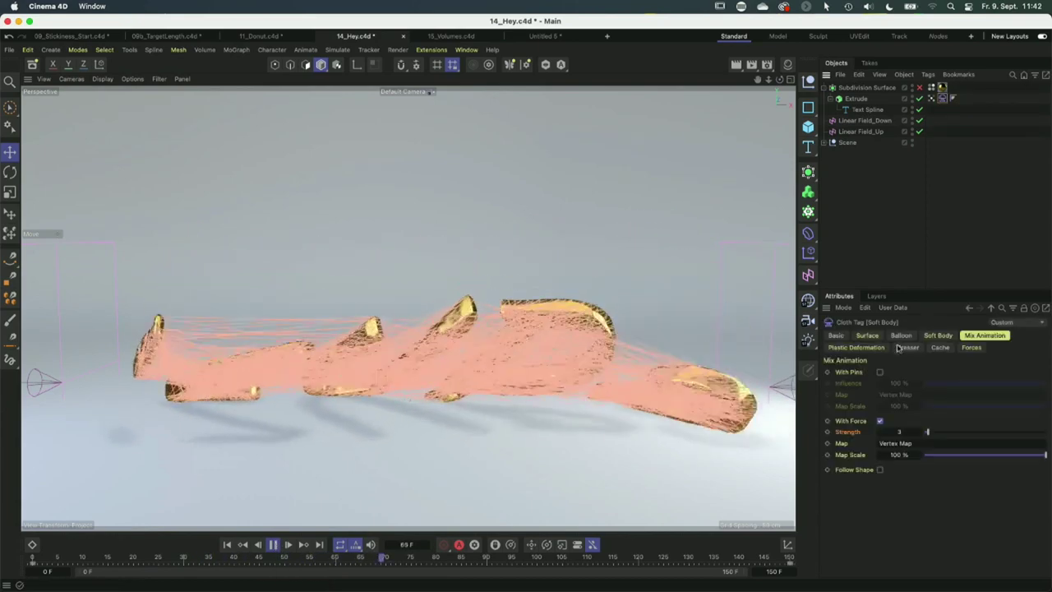
pyautogui.click(273, 544)
pyautogui.click(228, 545)
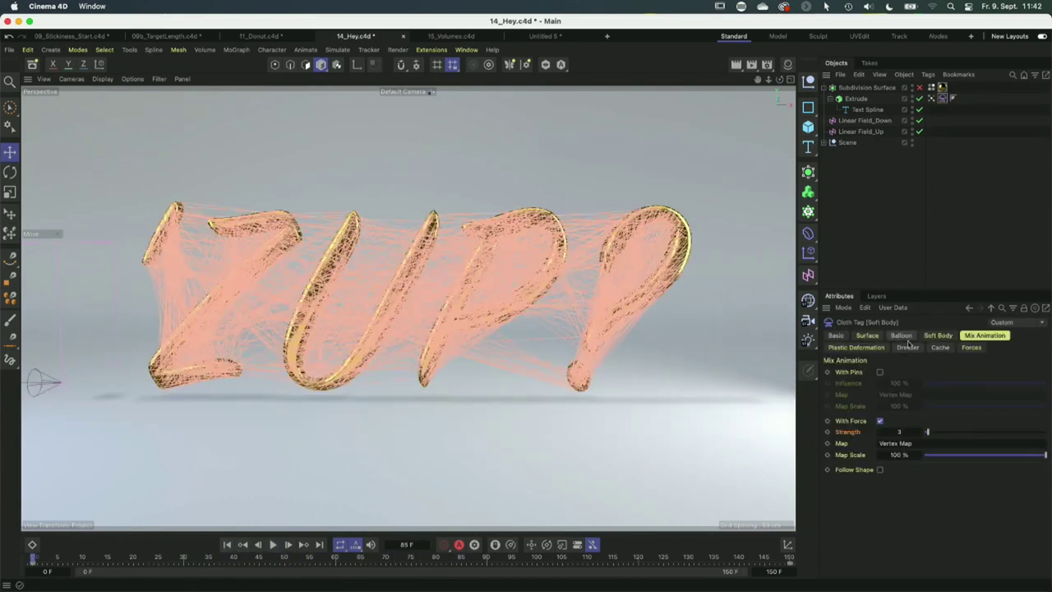
# Refresh the soft body poles for the new text, play the simulation, and rewind to the start.
pyautogui.click(950, 337)
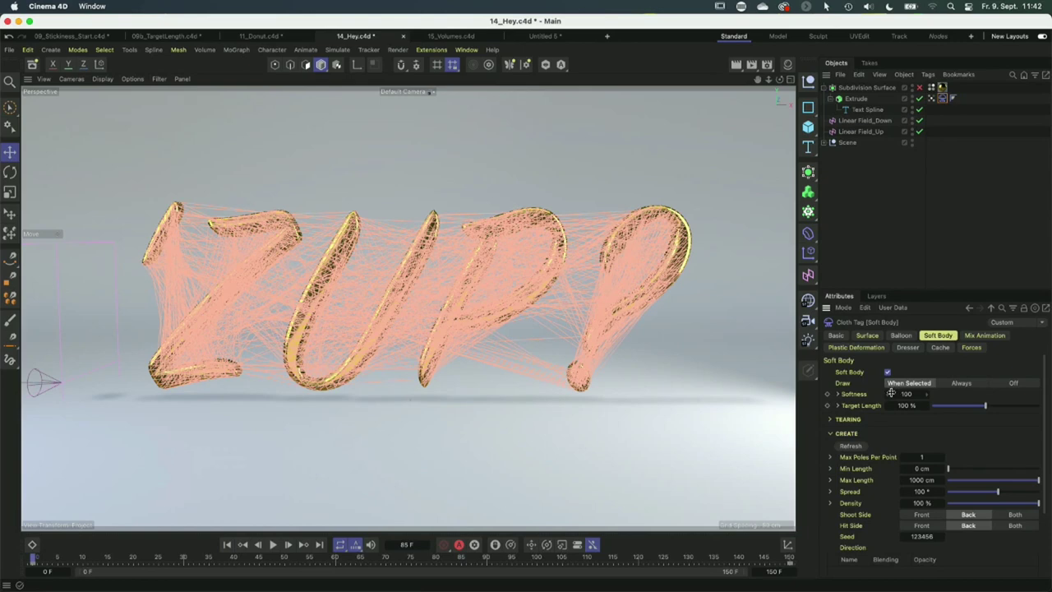
pyautogui.click(851, 445)
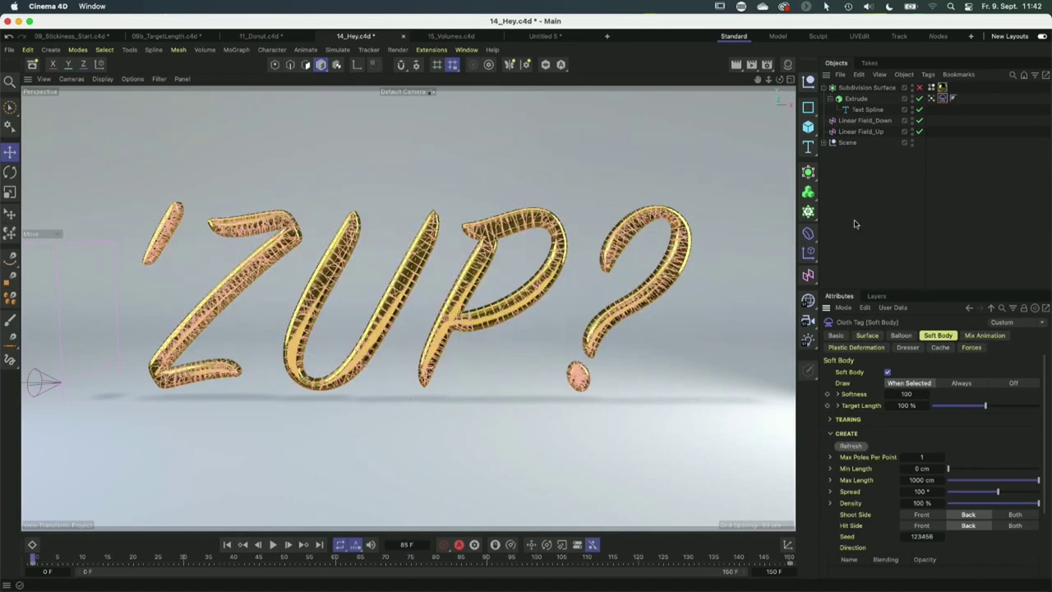
pyautogui.click(854, 224)
pyautogui.click(273, 544)
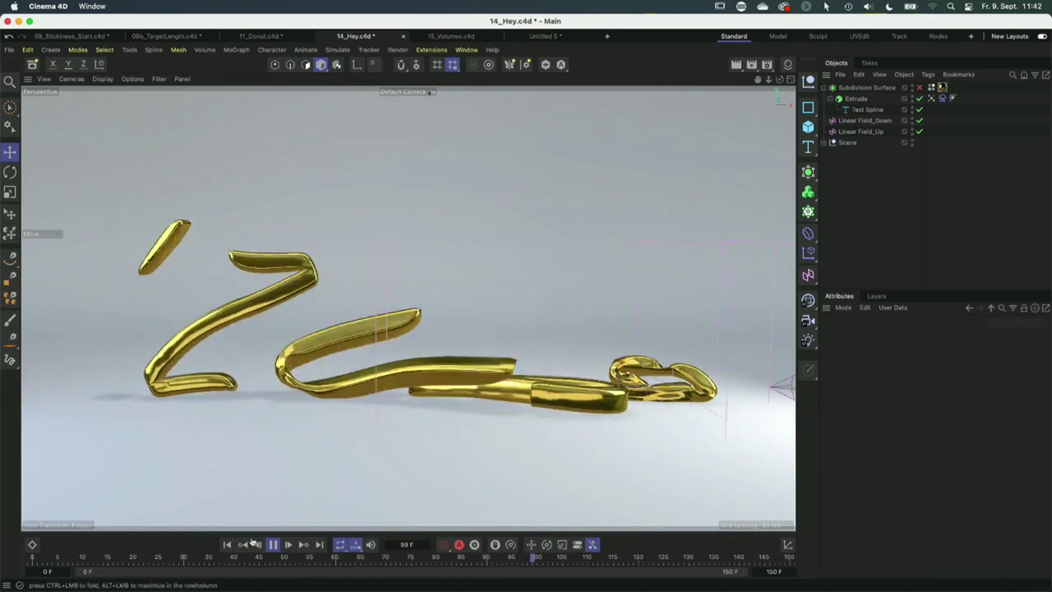
pyautogui.press('space')
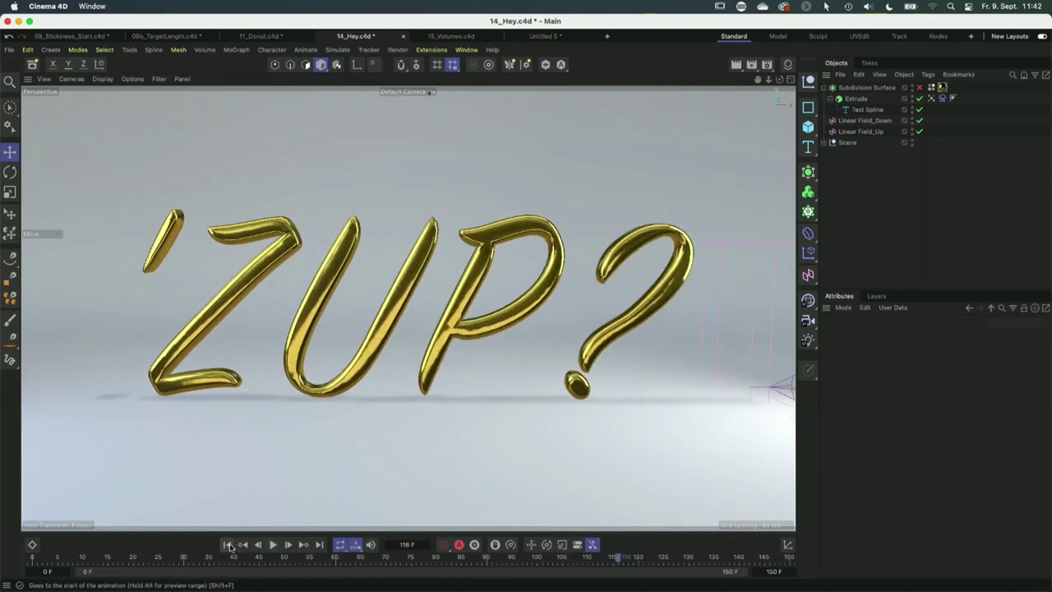
pyautogui.click(229, 547)
# Inspect the Extrude's vertex map and its linear fields while scrubbing the timeline to frame 25 and back to the start.
pyautogui.click(931, 99)
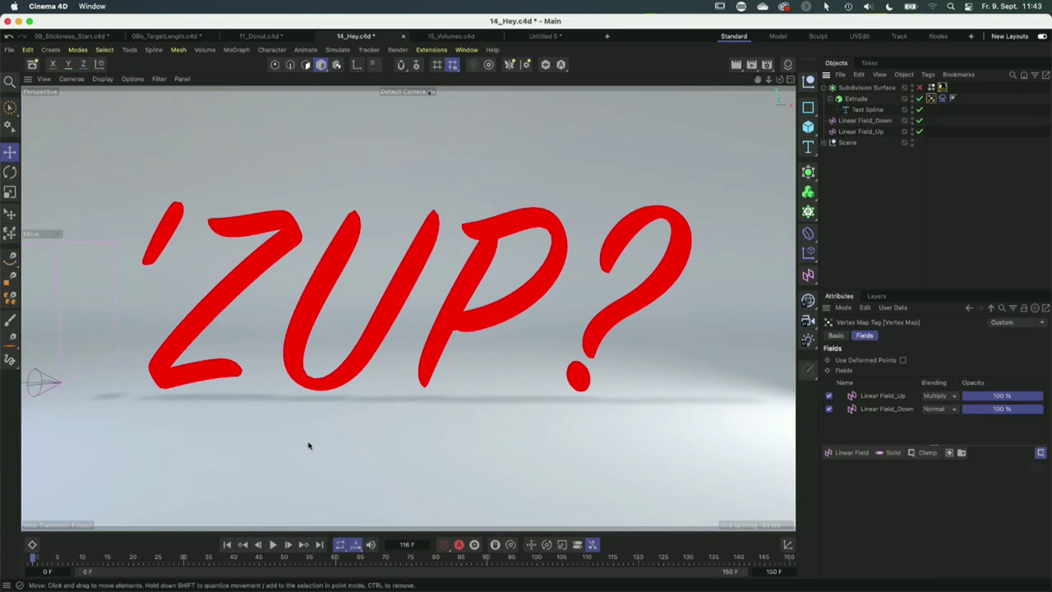
pyautogui.moveTo(138, 560)
pyautogui.mouseDown()
pyautogui.moveTo(281, 559)
pyautogui.moveTo(158, 560)
pyautogui.mouseUp()
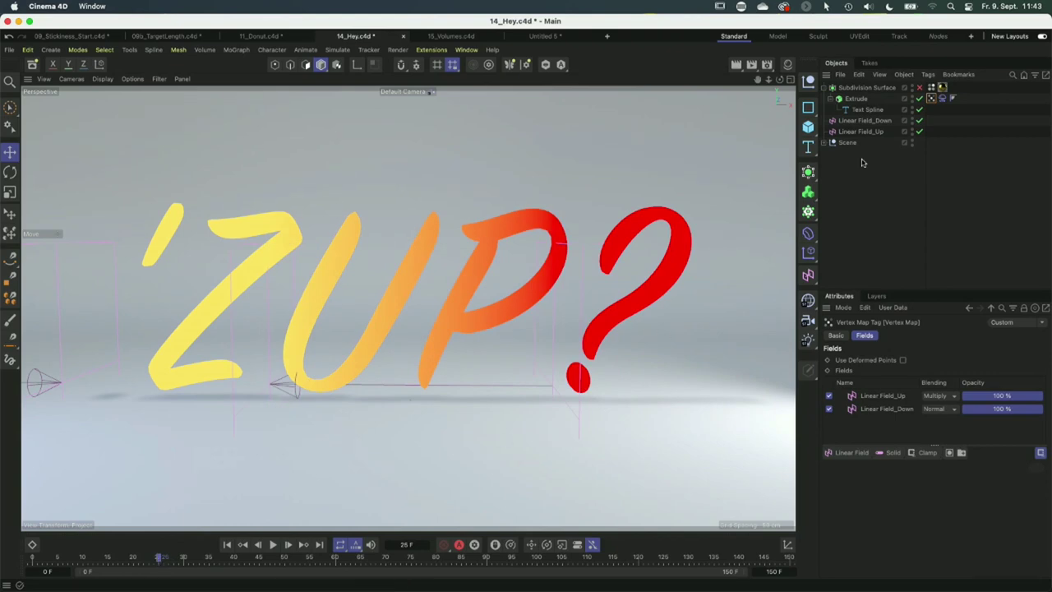
pyautogui.click(33, 559)
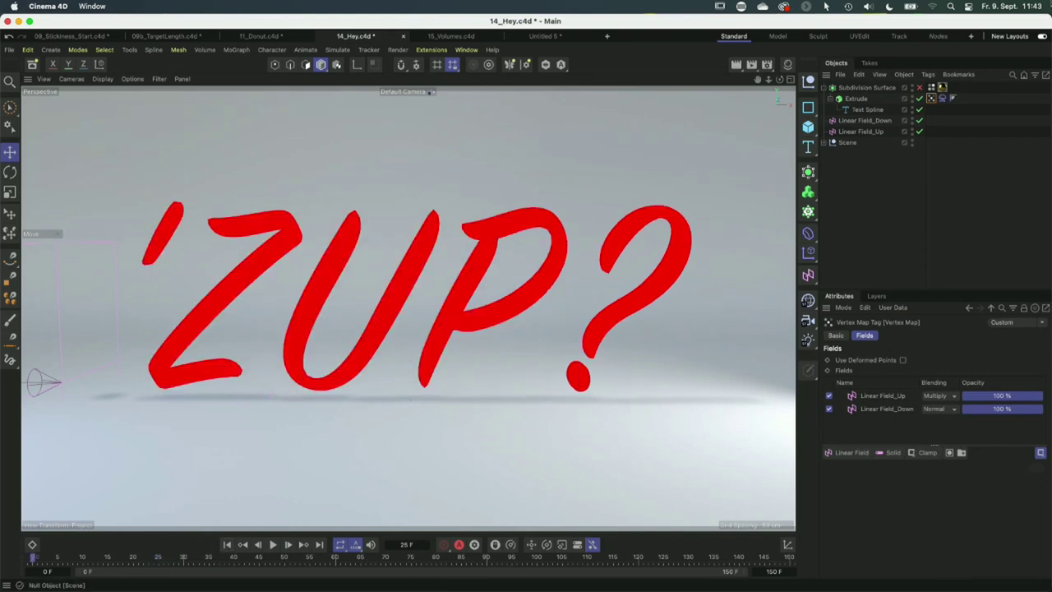
# Replace the Extrude's vertex map tag with a new Vertex Map and add Linear Field_Down to its fields.
pyautogui.click(887, 98)
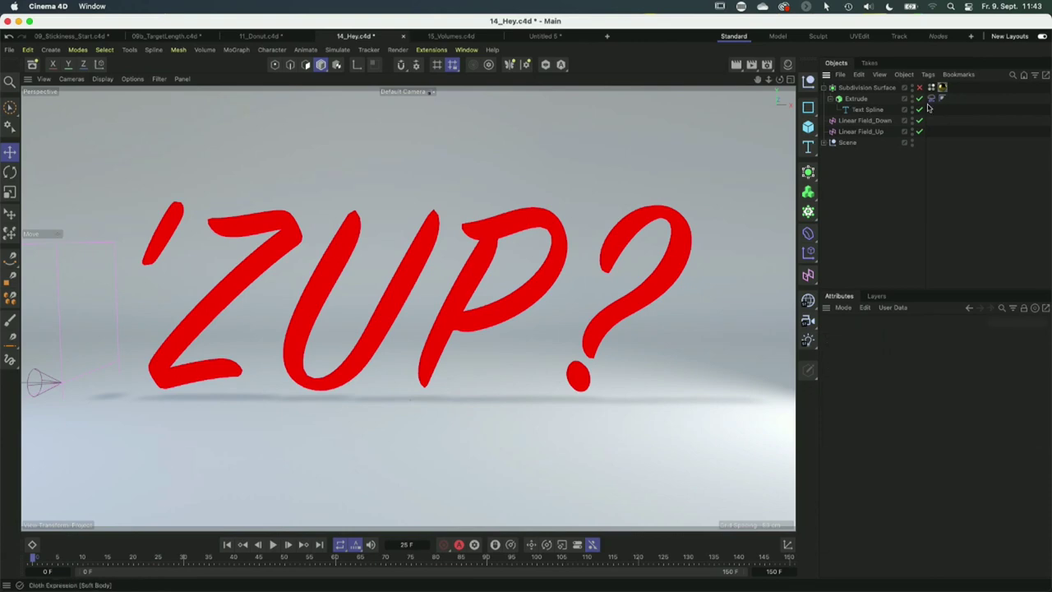
pyautogui.rightClick(863, 100)
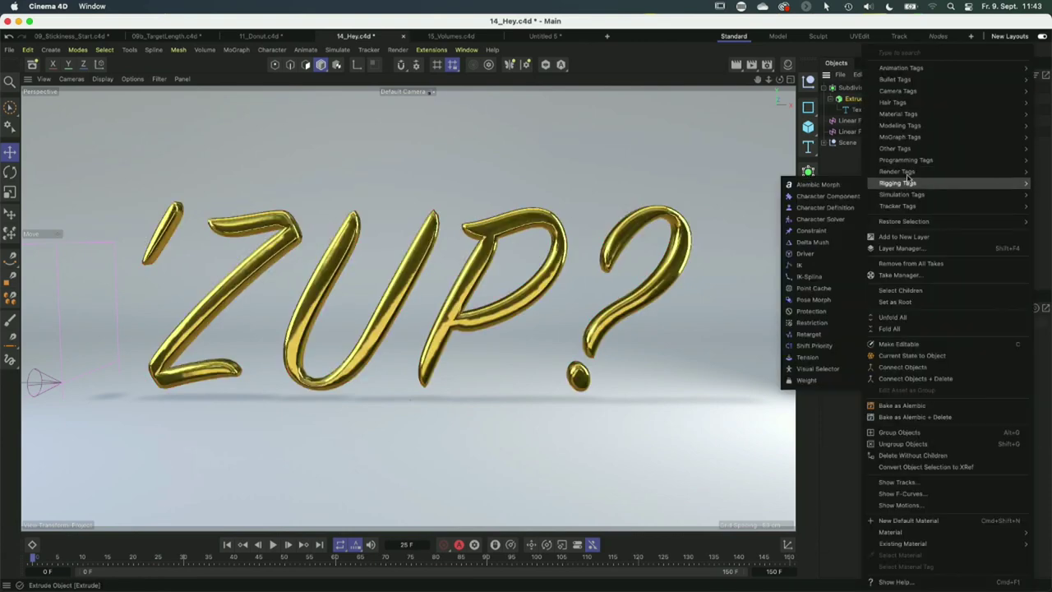
pyautogui.moveTo(908, 176)
pyautogui.moveTo(909, 152)
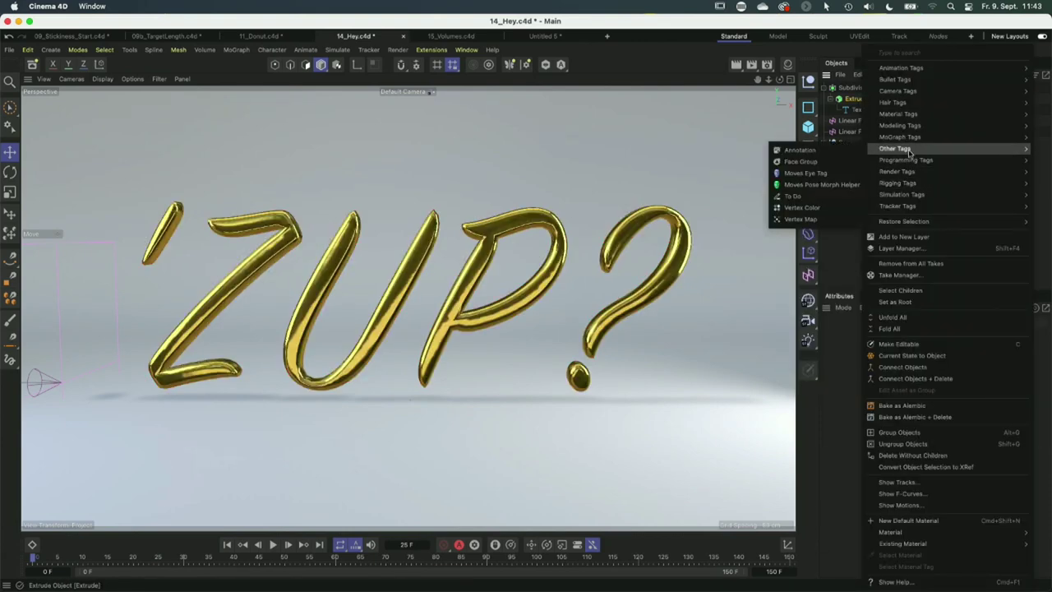
pyautogui.click(821, 220)
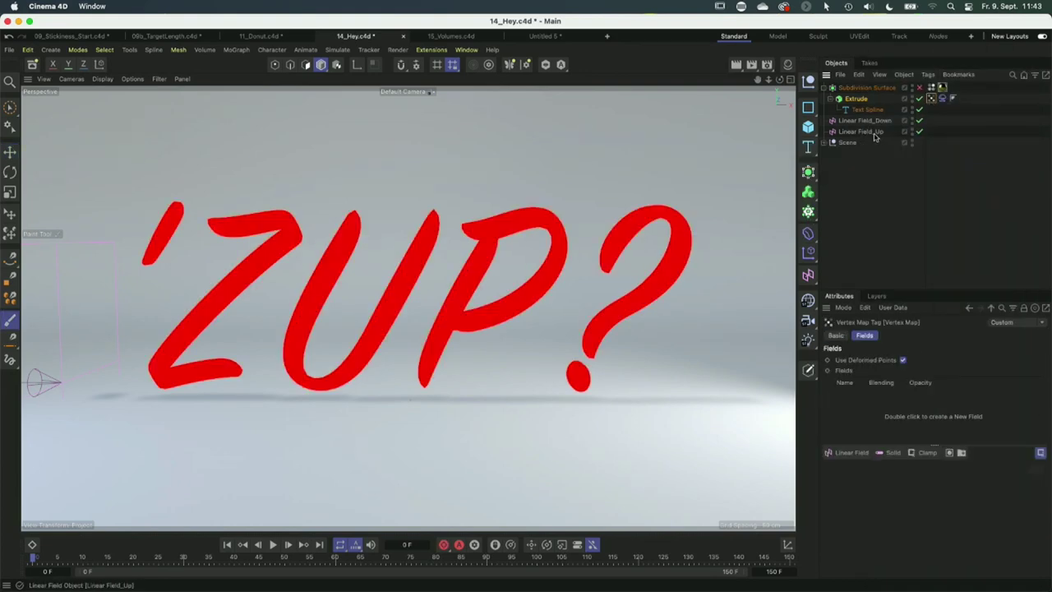
pyautogui.moveTo(870, 135); pyautogui.dragTo(934, 193)
pyautogui.moveTo(864, 121); pyautogui.dragTo(889, 416)
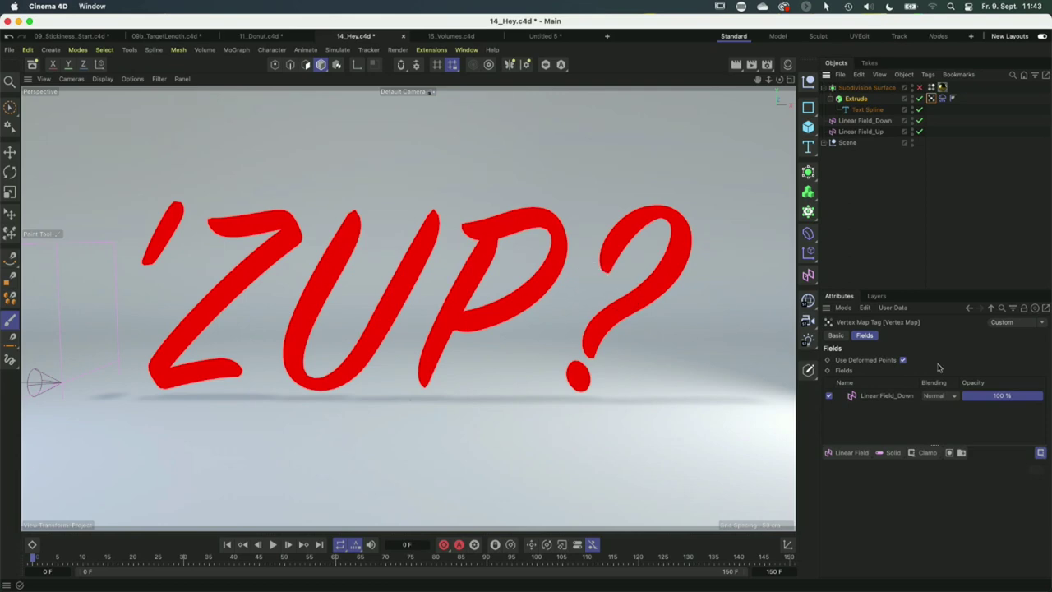
# Play the simulation, add Linear Field_Up above Linear Field_Down in the vertex map's fields, and set its blending to Multiply.
pyautogui.click(273, 544)
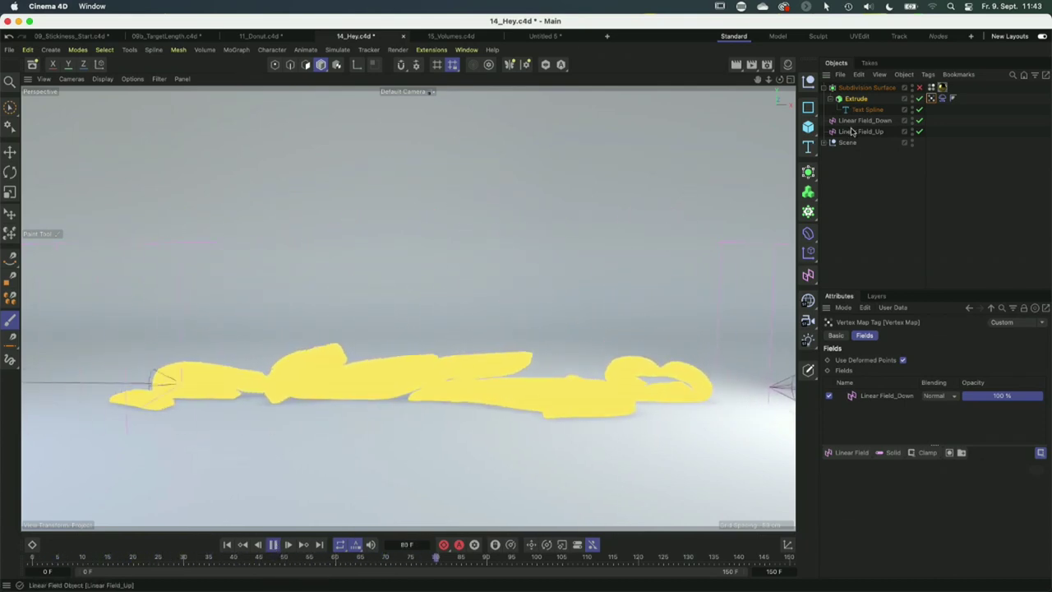
pyautogui.moveTo(860, 131); pyautogui.dragTo(861, 158)
pyautogui.moveTo(898, 397); pyautogui.dragTo(898, 396)
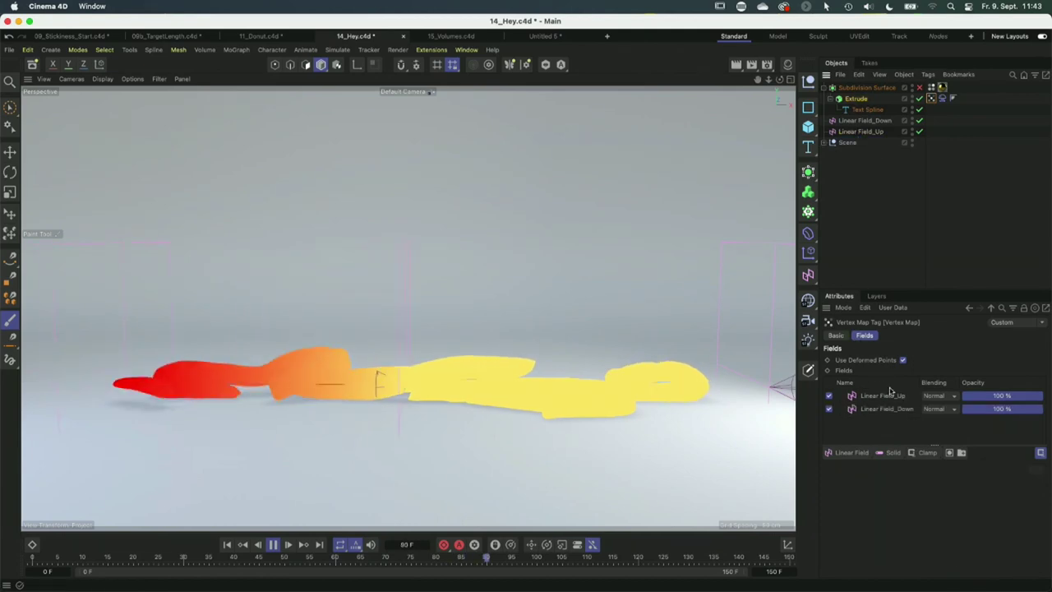
pyautogui.click(938, 396)
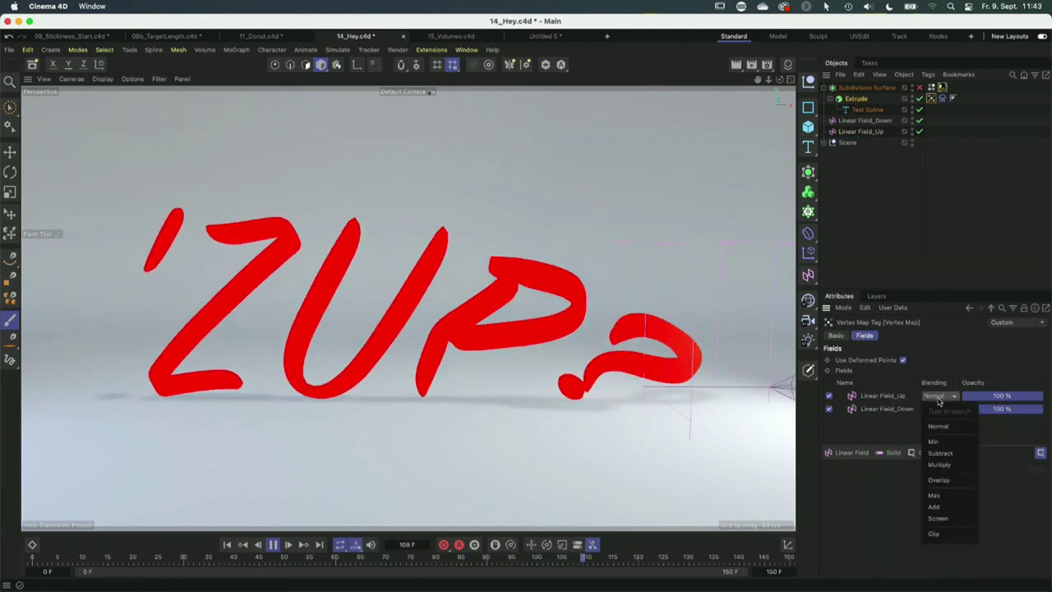
pyautogui.click(939, 464)
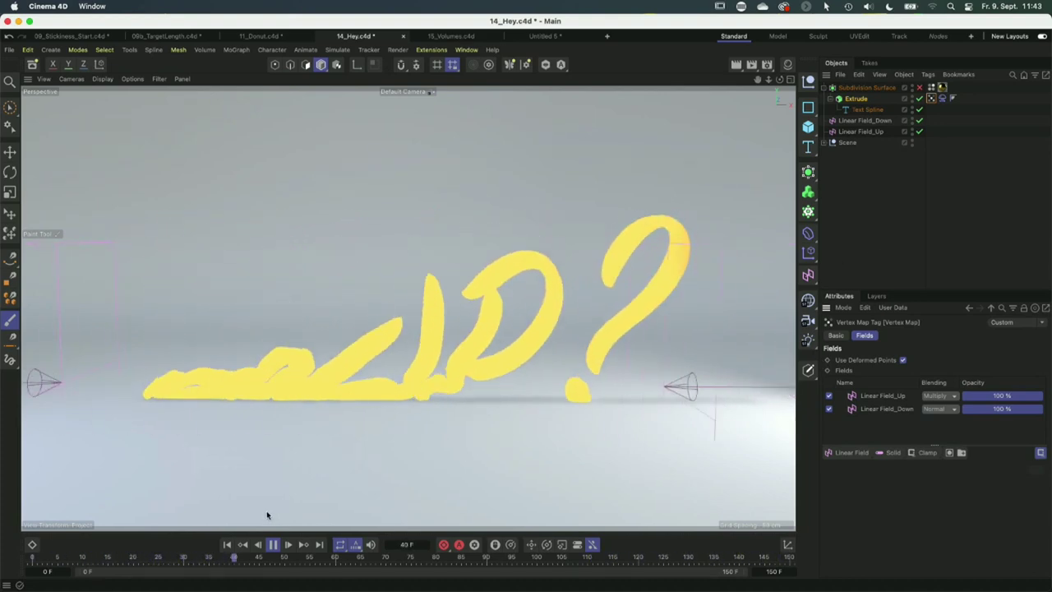
# Rewind the text simulation, replay it with both linear fields active, and stop at frame 116.
pyautogui.click(274, 545)
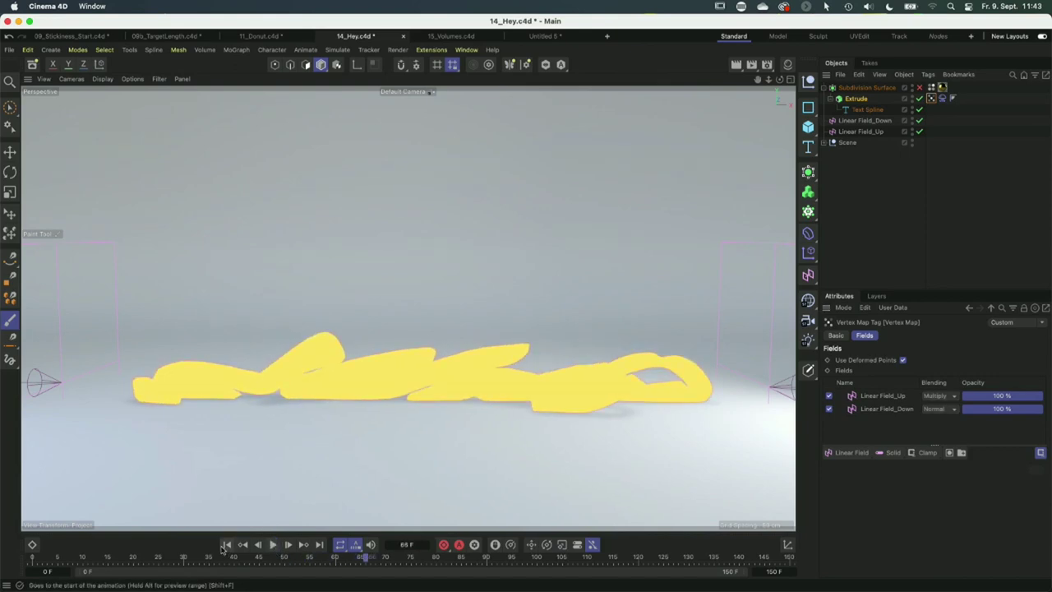
pyautogui.click(274, 546)
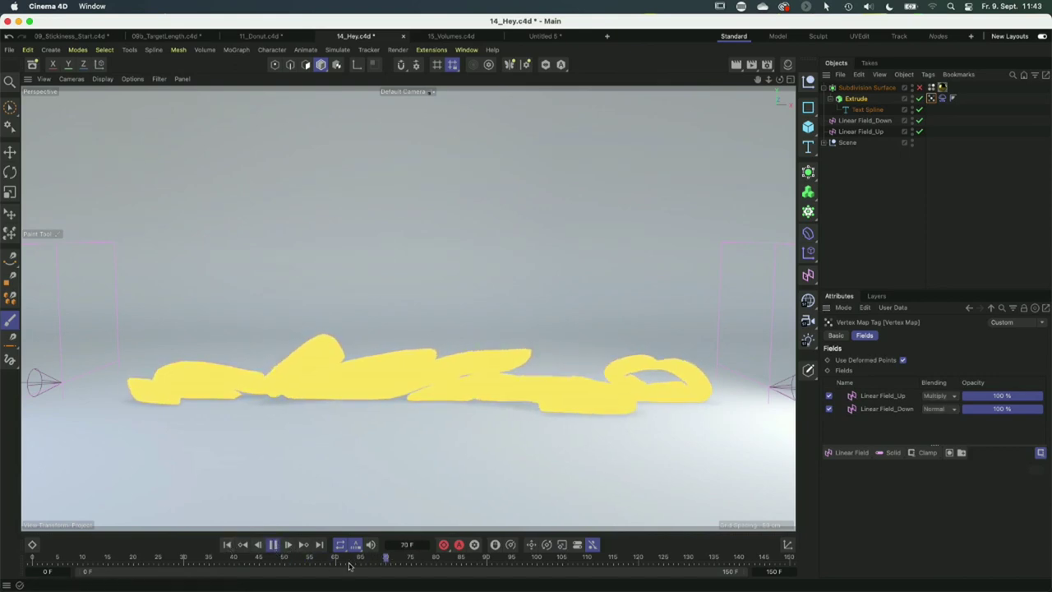
pyautogui.click(275, 545)
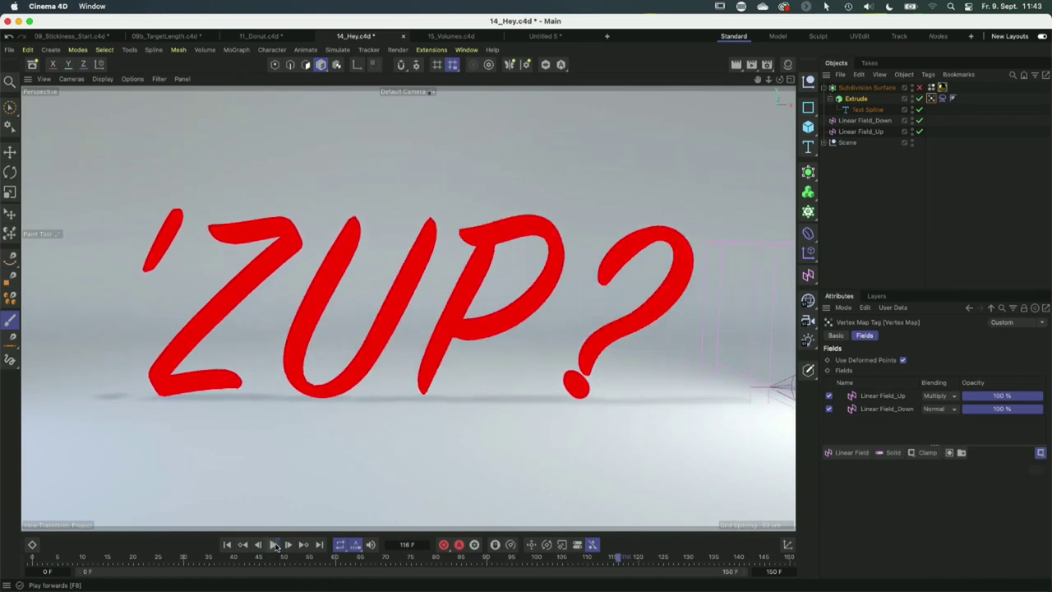
# Switch to the 15_Volumes.c4d project and examine the field layers of the Volume Mesher's Vertex Color tag.
pyautogui.click(454, 37)
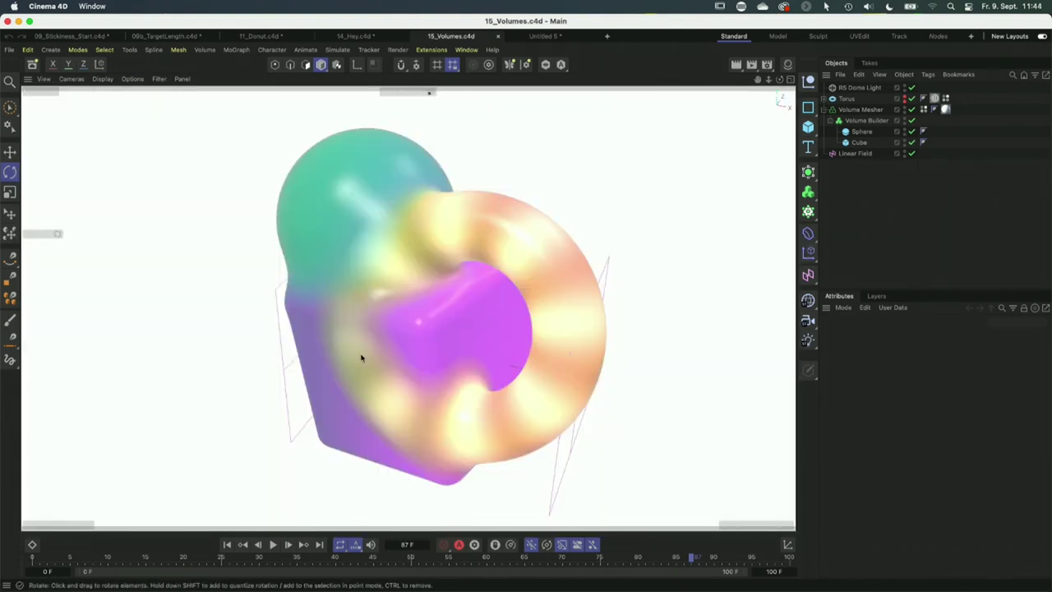
pyautogui.click(924, 109)
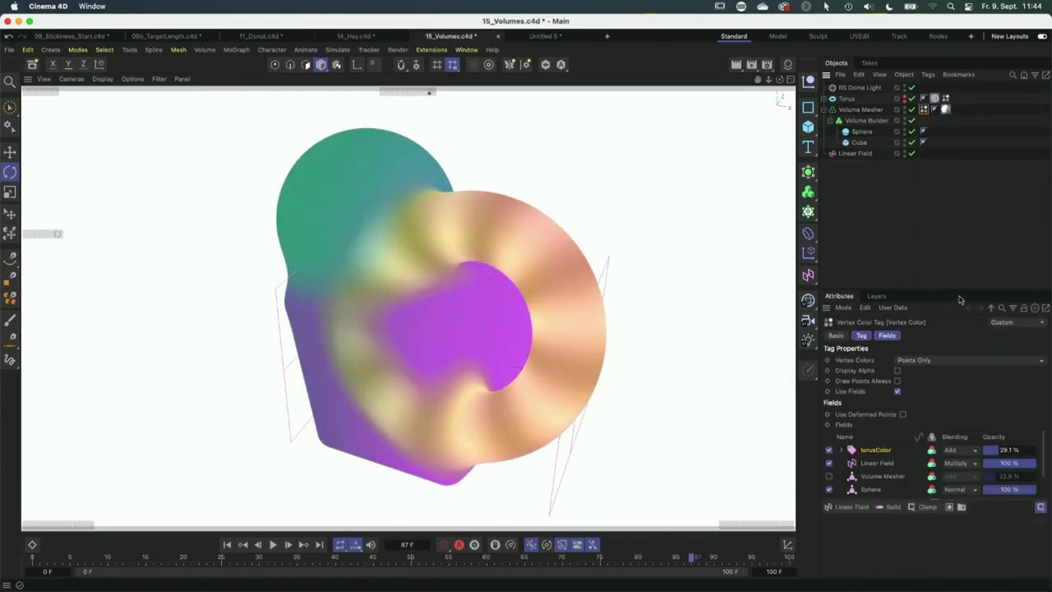
pyautogui.scroll(-2, 861, 466)
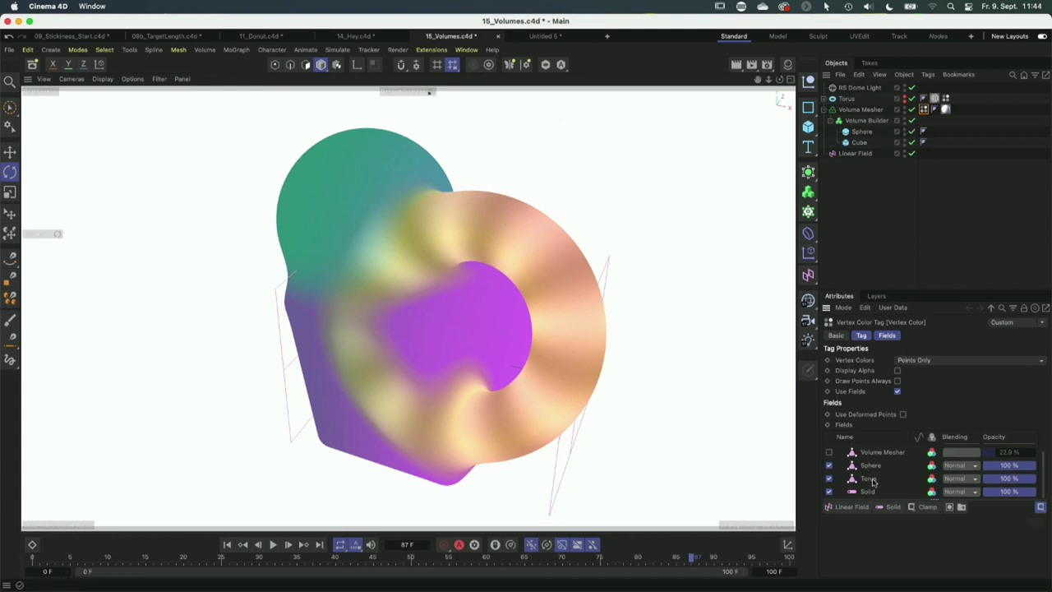
pyautogui.scroll(2, 874, 480)
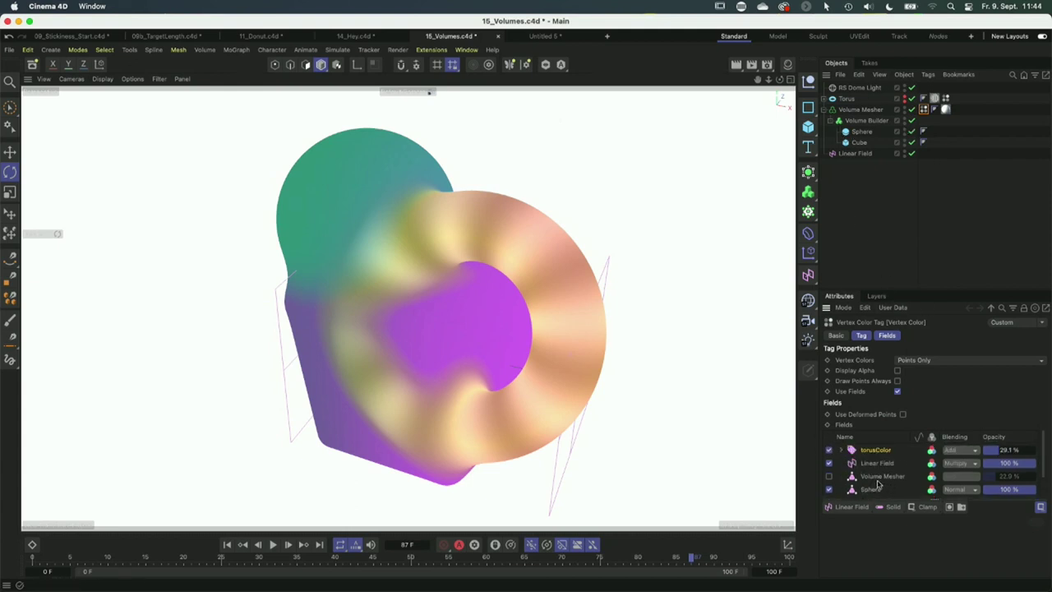
# Clear the Asset Browser search and open 15_Volumes.mp4 from the zz_Render folder in the Picture Viewer.
pyautogui.click(32, 64)
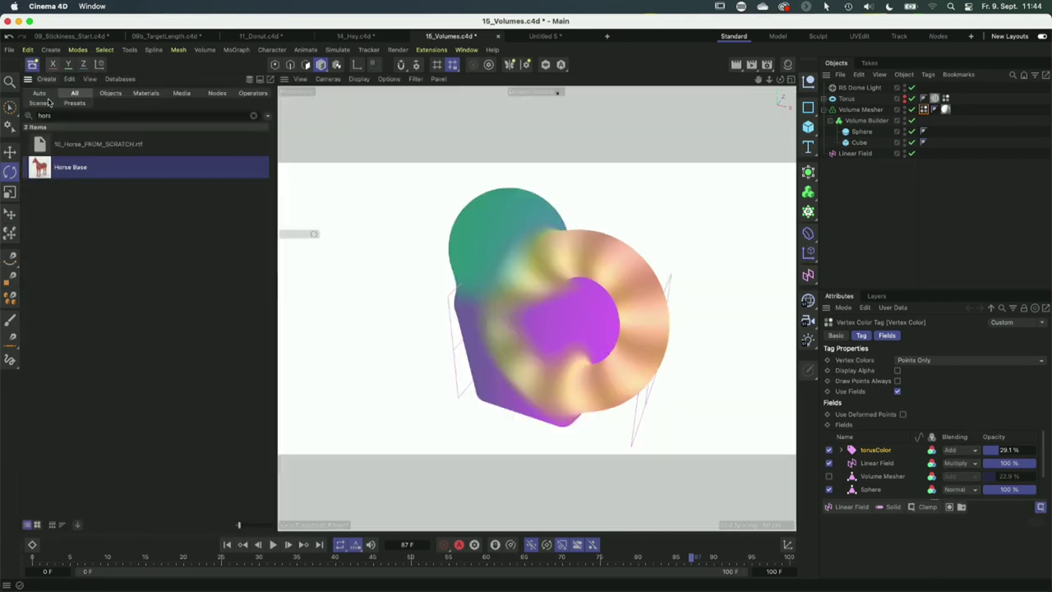
pyautogui.click(253, 116)
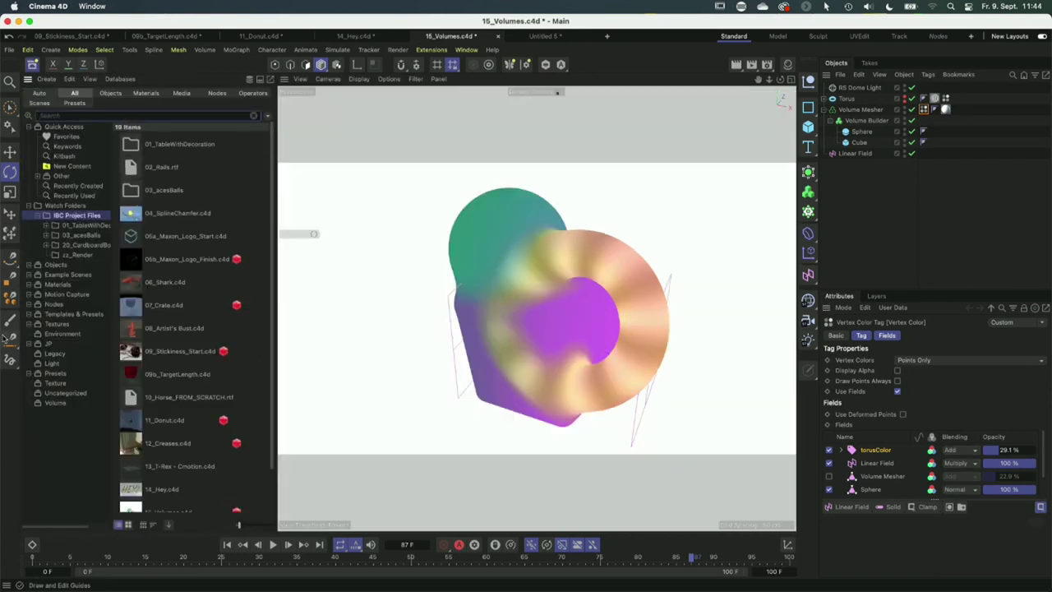
pyautogui.click(78, 255)
pyautogui.click(134, 214)
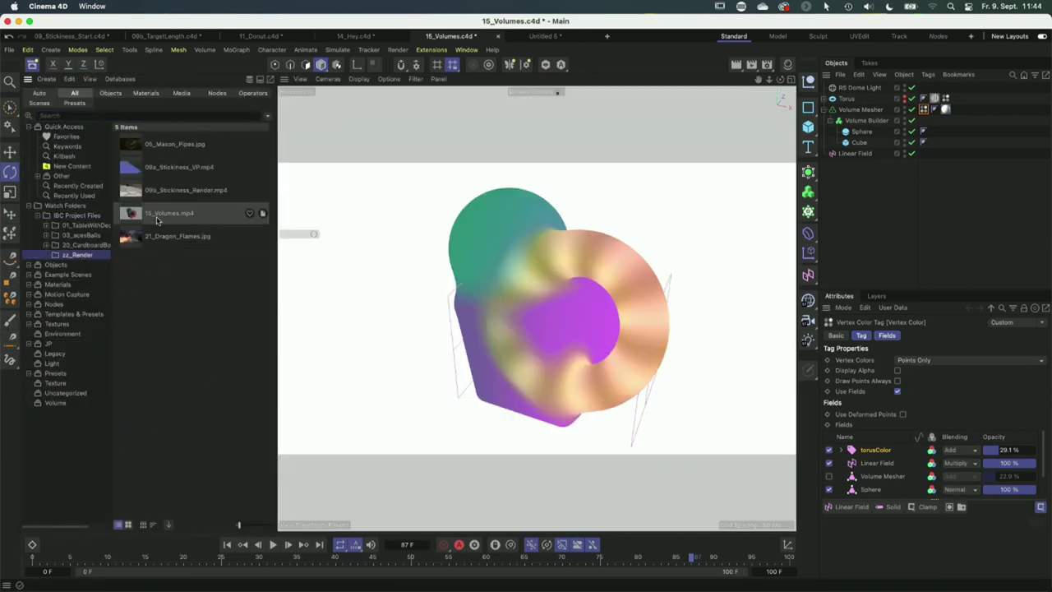
pyautogui.doubleClick(134, 215)
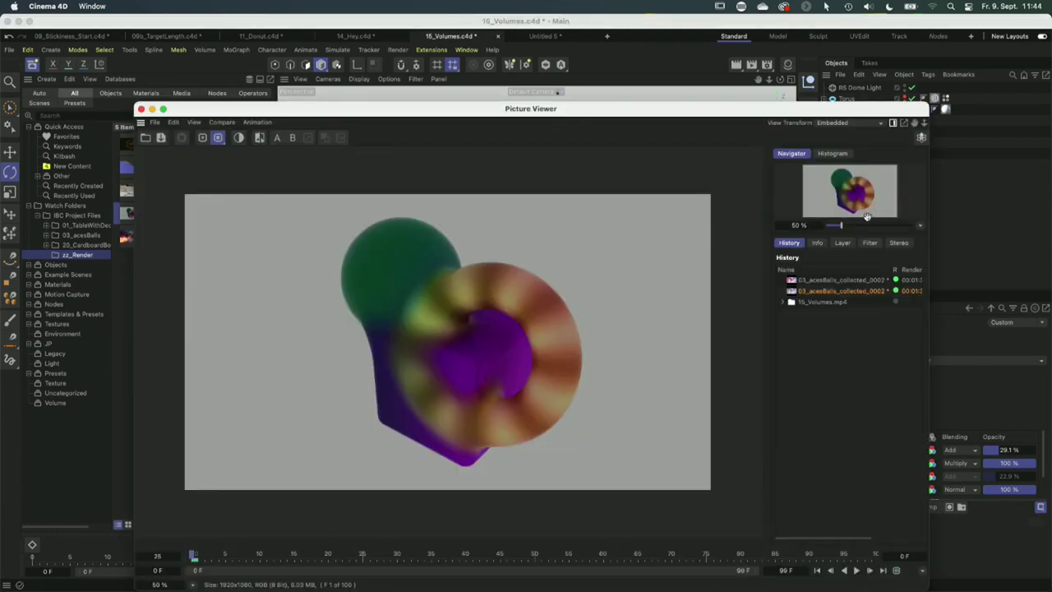
# Set the Picture Viewer's filter gamma to 1.91, play the rendered volumes animation, stop it, and close the viewer.
pyautogui.click(869, 243)
pyautogui.click(791, 269)
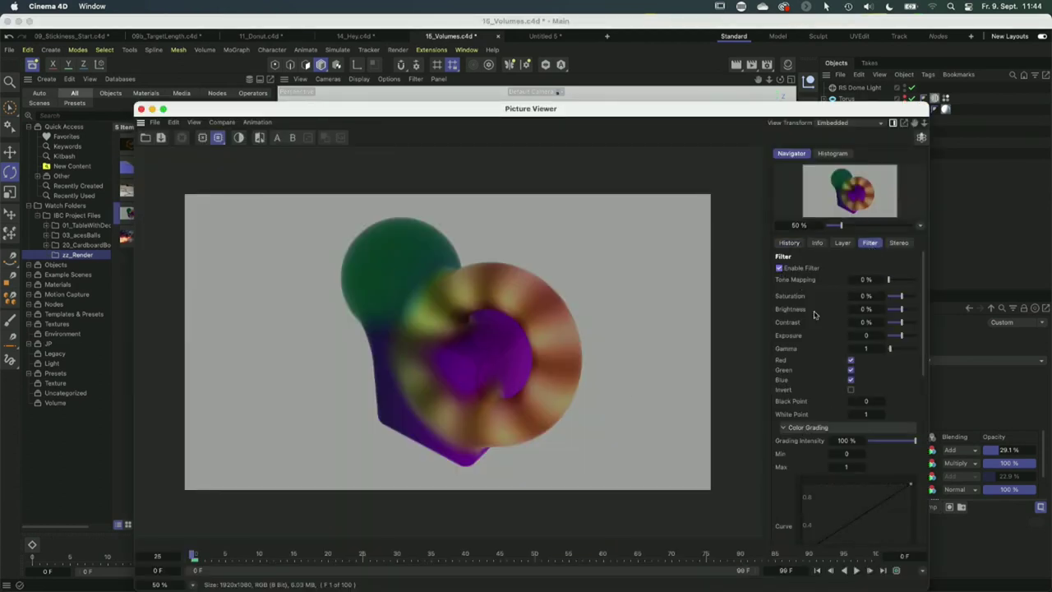
pyautogui.moveTo(893, 351); pyautogui.dragTo(893, 351)
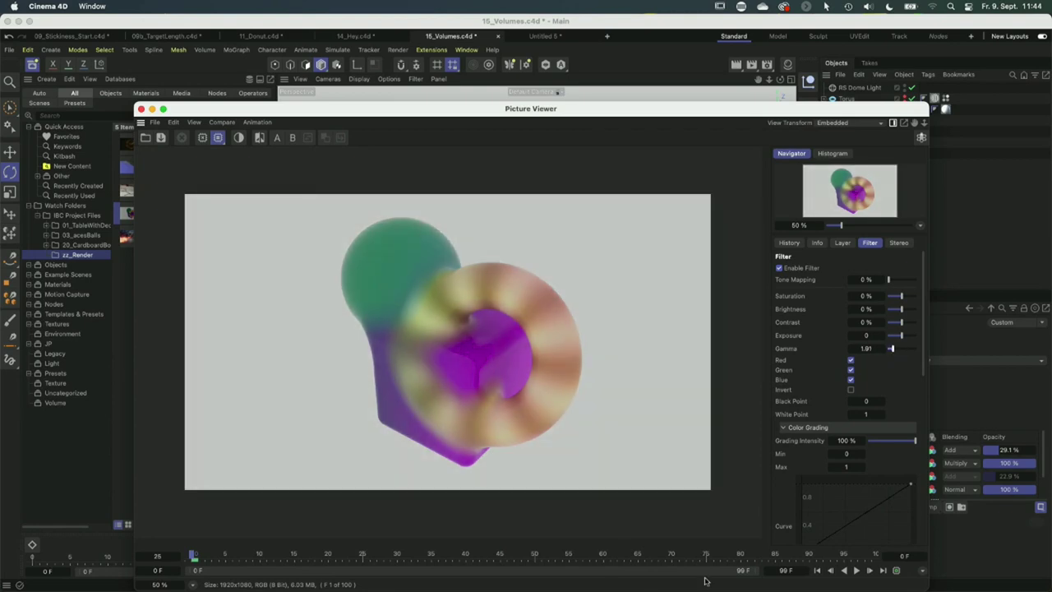
pyautogui.click(857, 571)
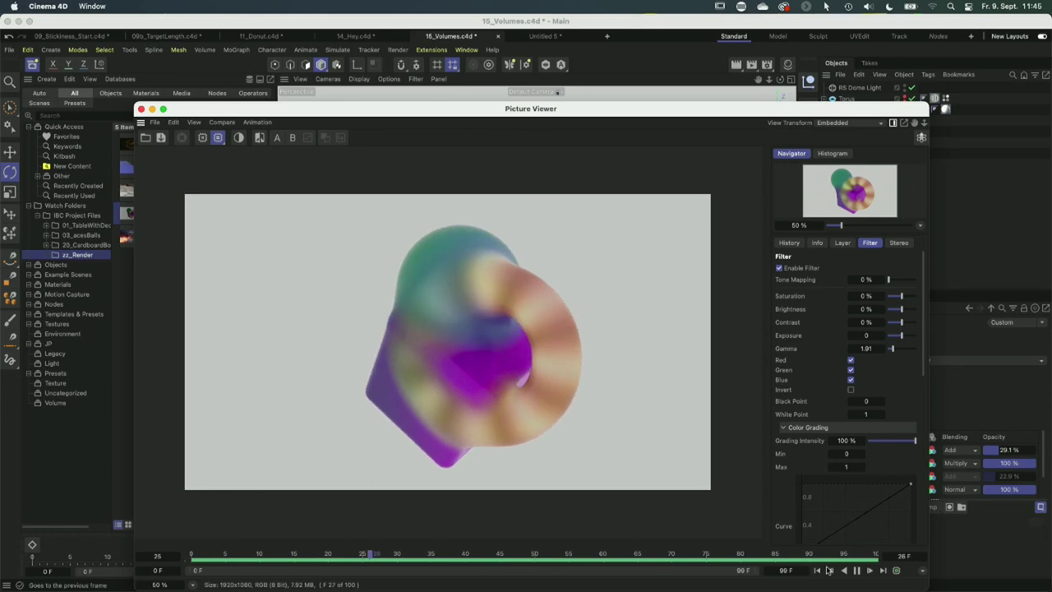
pyautogui.press('space')
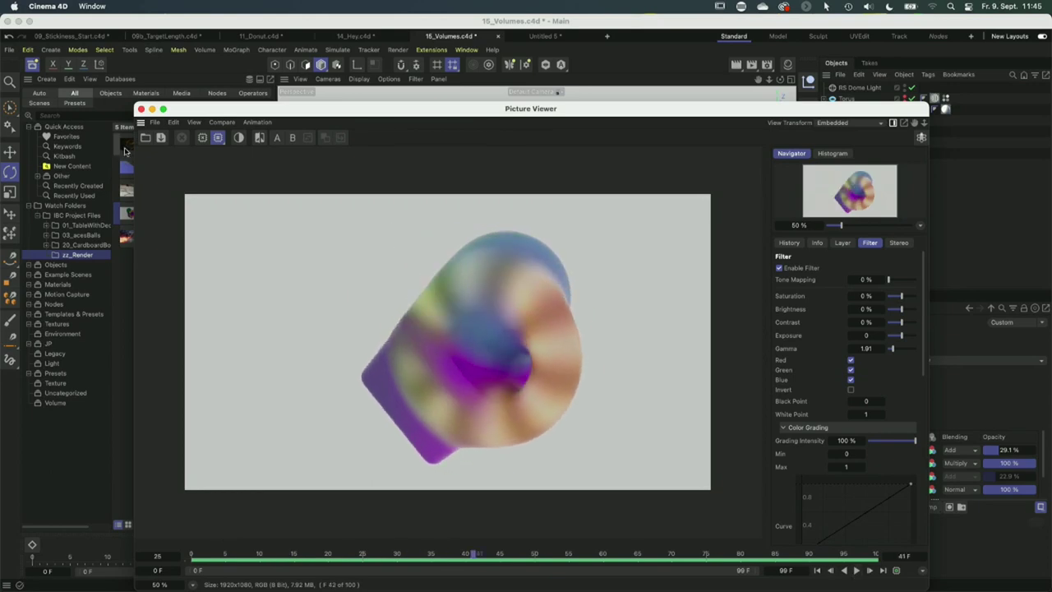
pyautogui.click(142, 109)
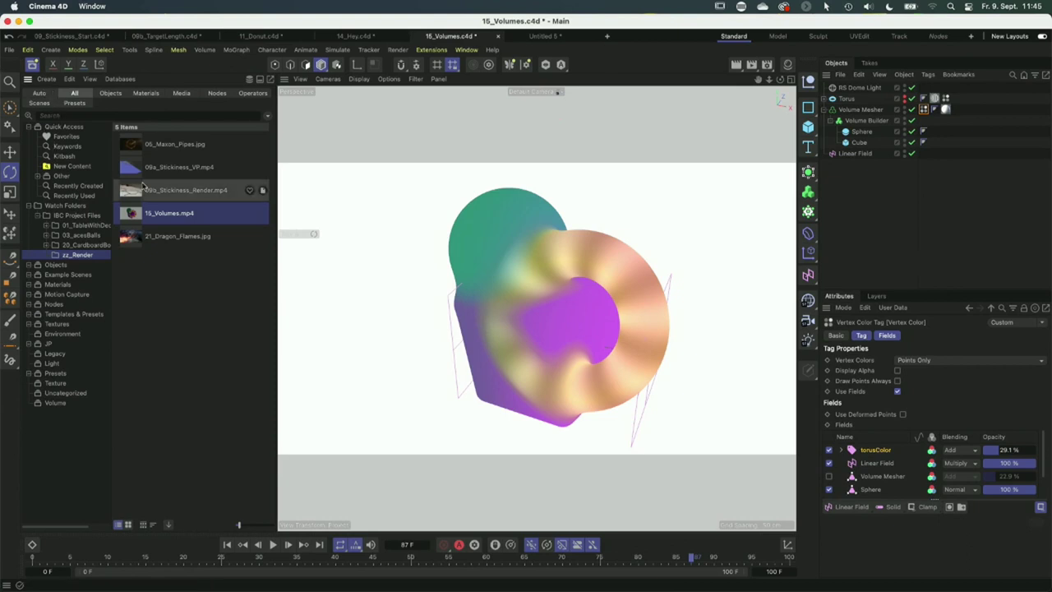
# Open 20a_CardboardBox_Start.c4d from the 20_CardboardBox project folder and hide the Asset Browser.
pyautogui.click(86, 246)
pyautogui.click(134, 147)
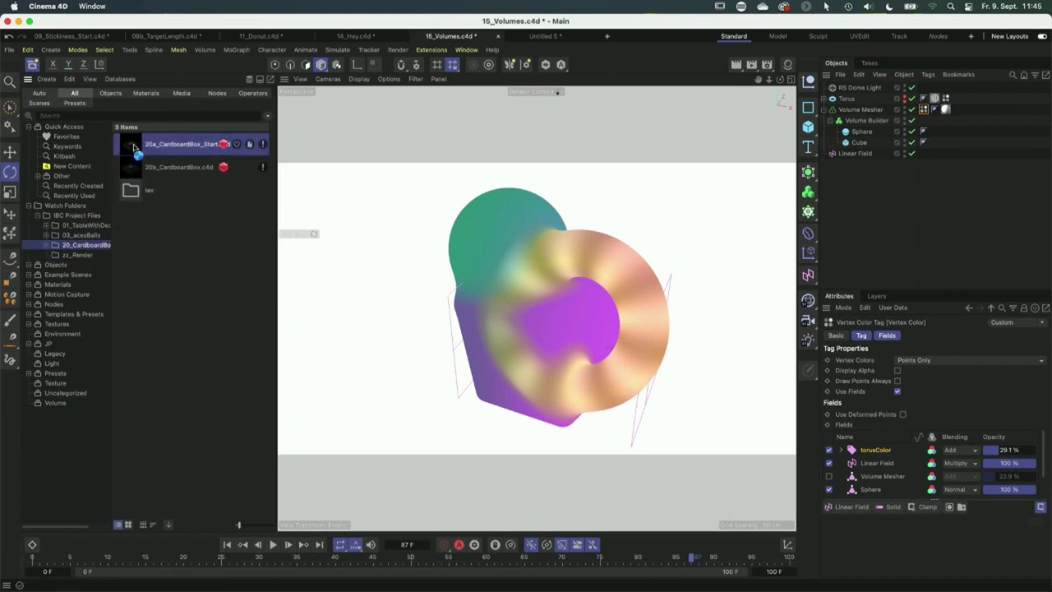
pyautogui.doubleClick(134, 147)
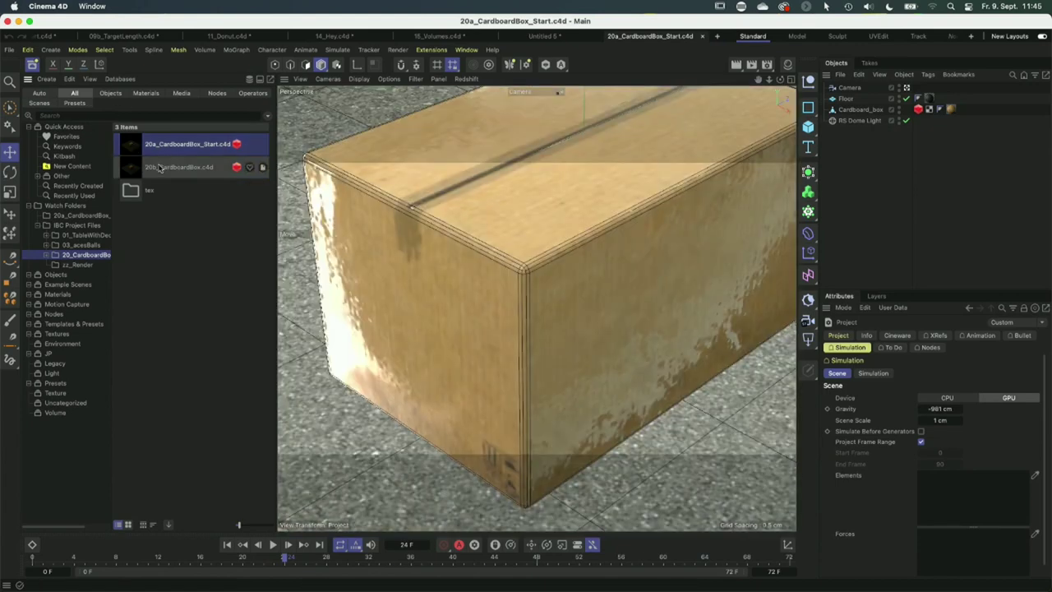
pyautogui.click(32, 64)
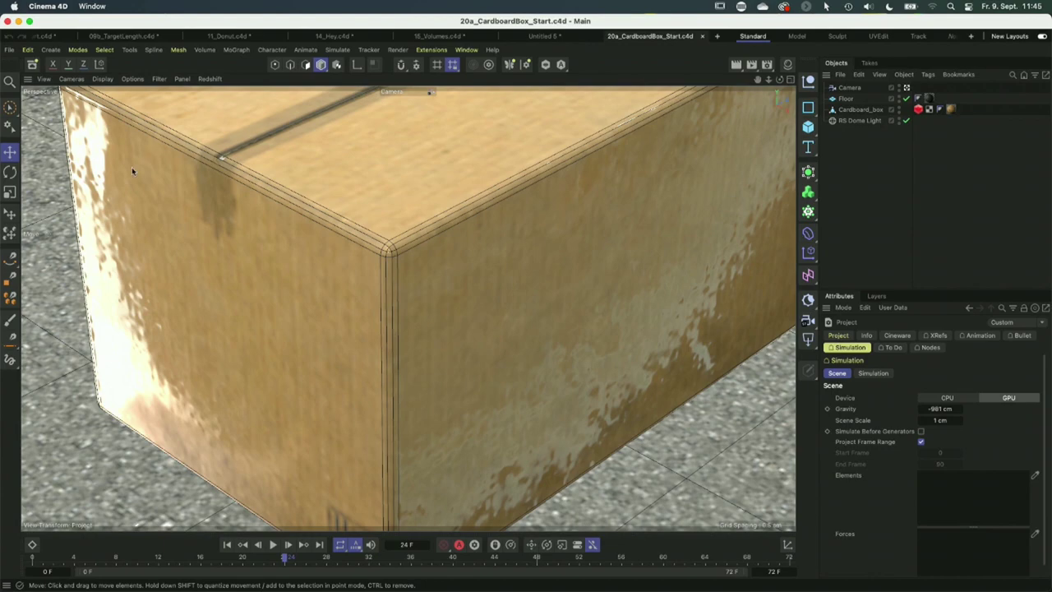
# Start live Redshift rendering of the cardboard box in the viewport and show the Material Manager.
pyautogui.click(210, 78)
pyautogui.click(230, 96)
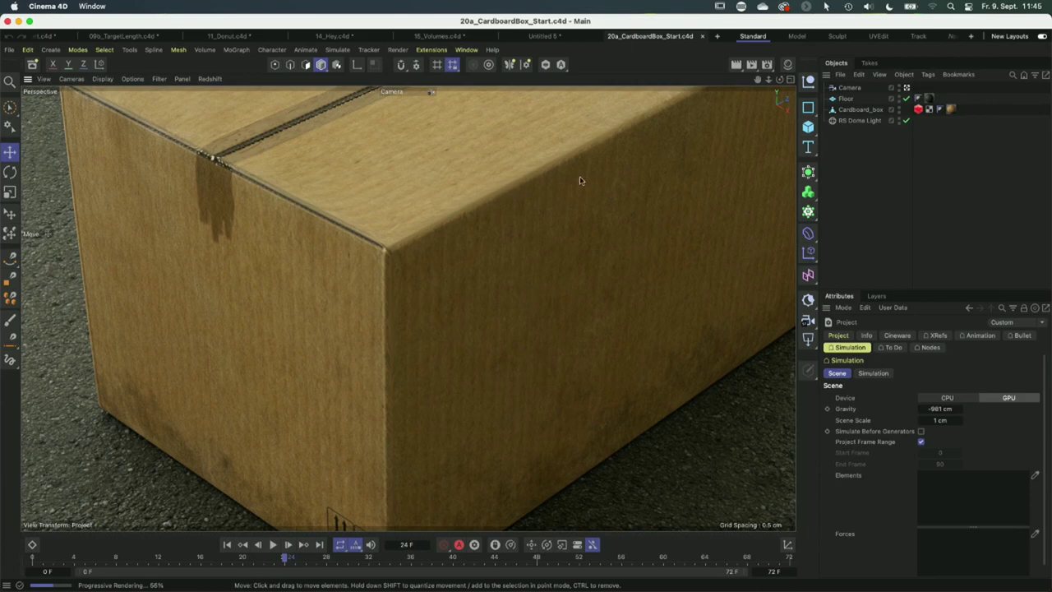
pyautogui.click(787, 65)
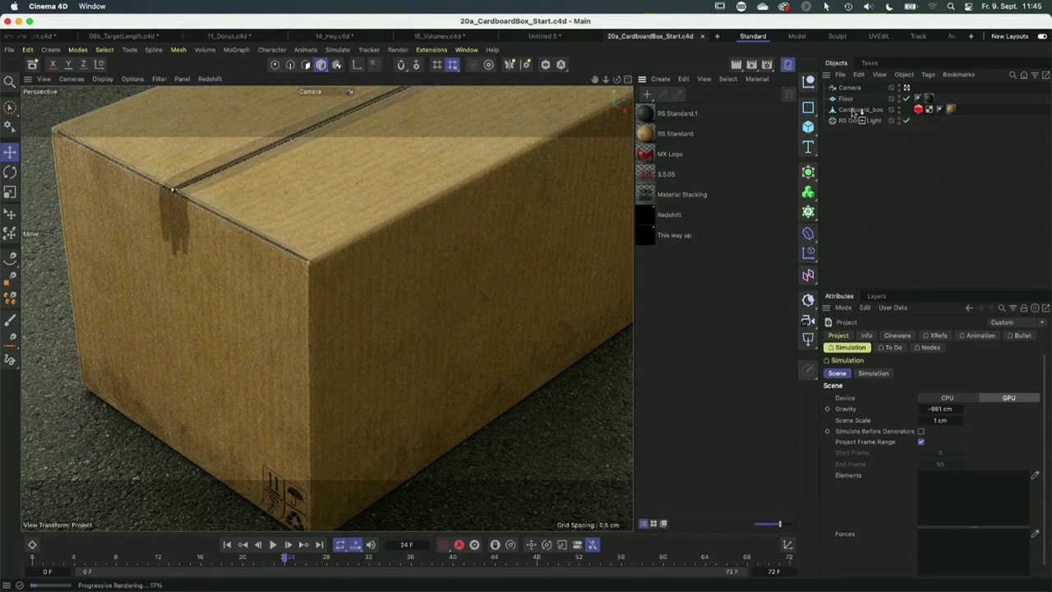
# Apply the Material Stacking material to Cardboard_box with Flat projection and fit it to the object.
pyautogui.moveTo(855, 113); pyautogui.dragTo(858, 110)
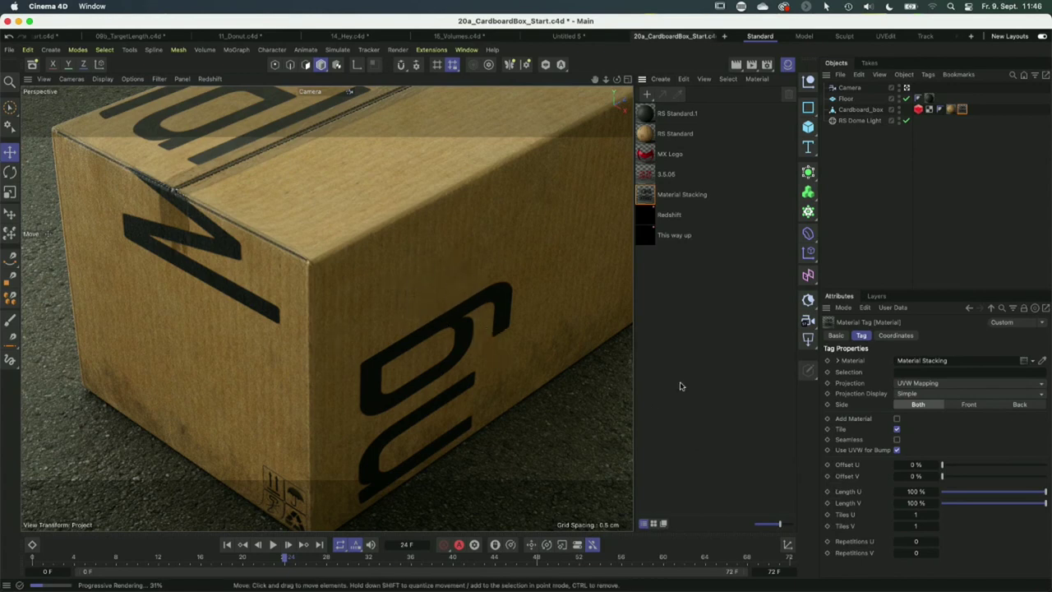
pyautogui.click(954, 384)
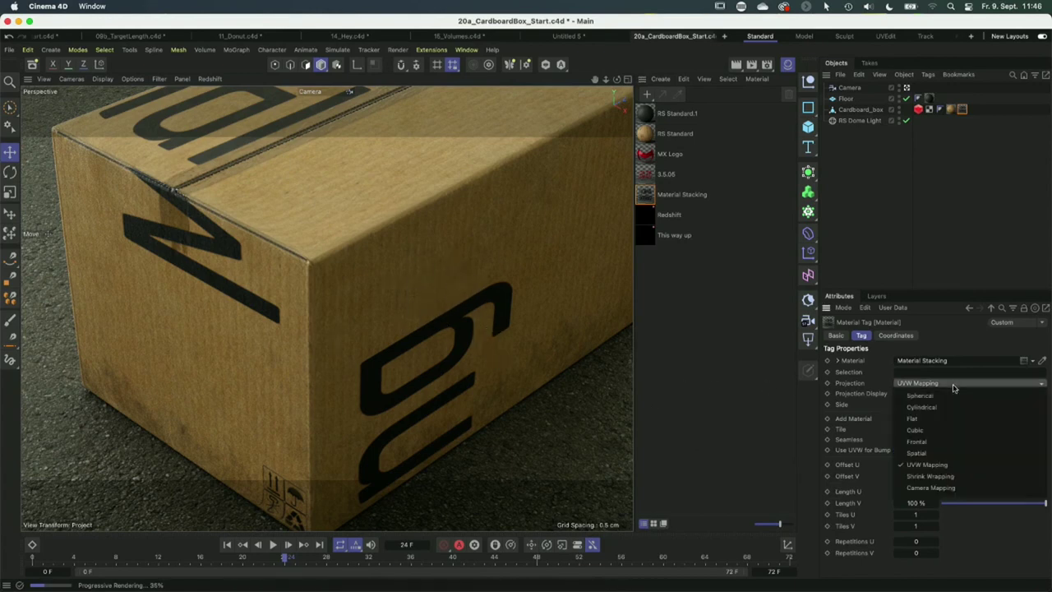
pyautogui.click(919, 418)
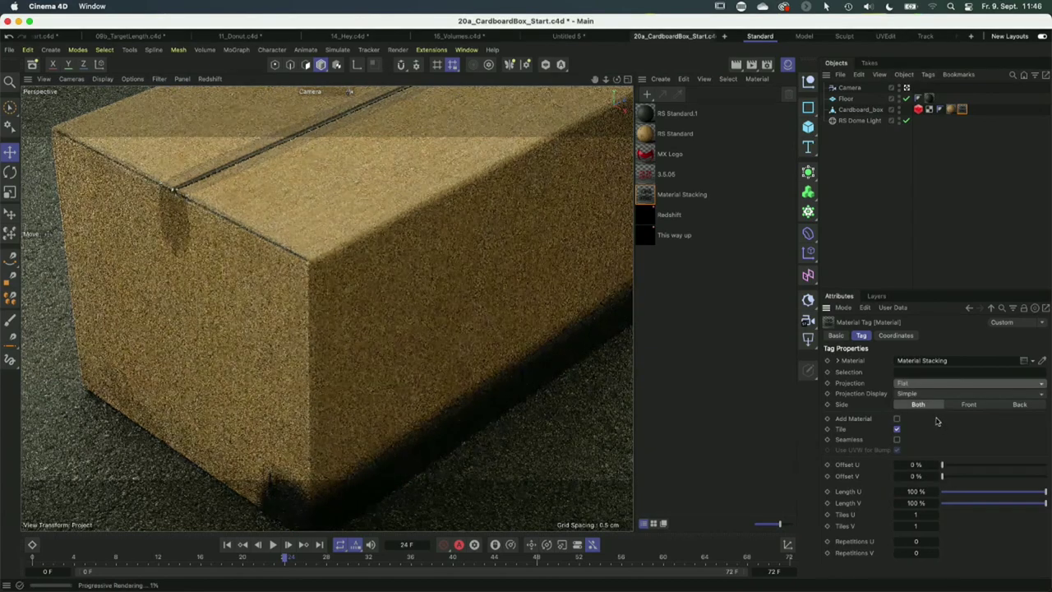
pyautogui.rightClick(961, 109)
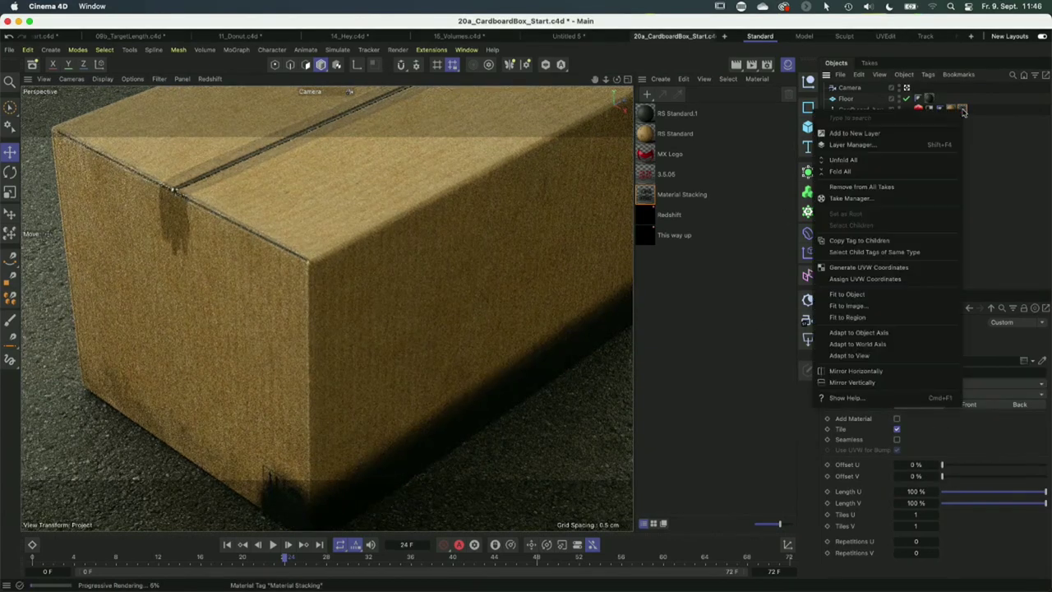
pyautogui.click(895, 294)
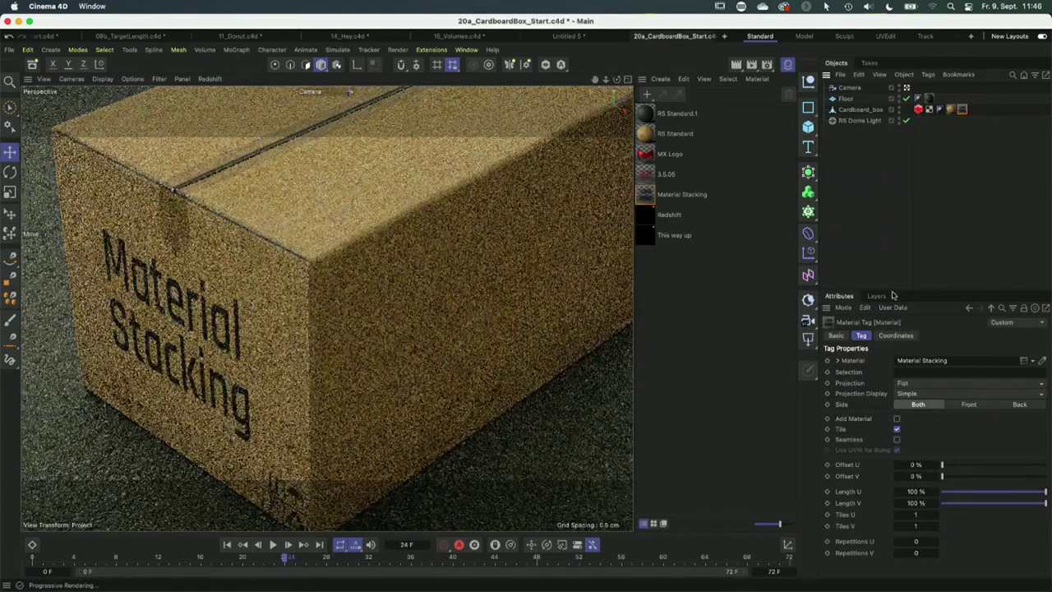
# In Texture mode, move the Material Stacking projection and scale it down near the box corner on its short side.
pyautogui.click(337, 64)
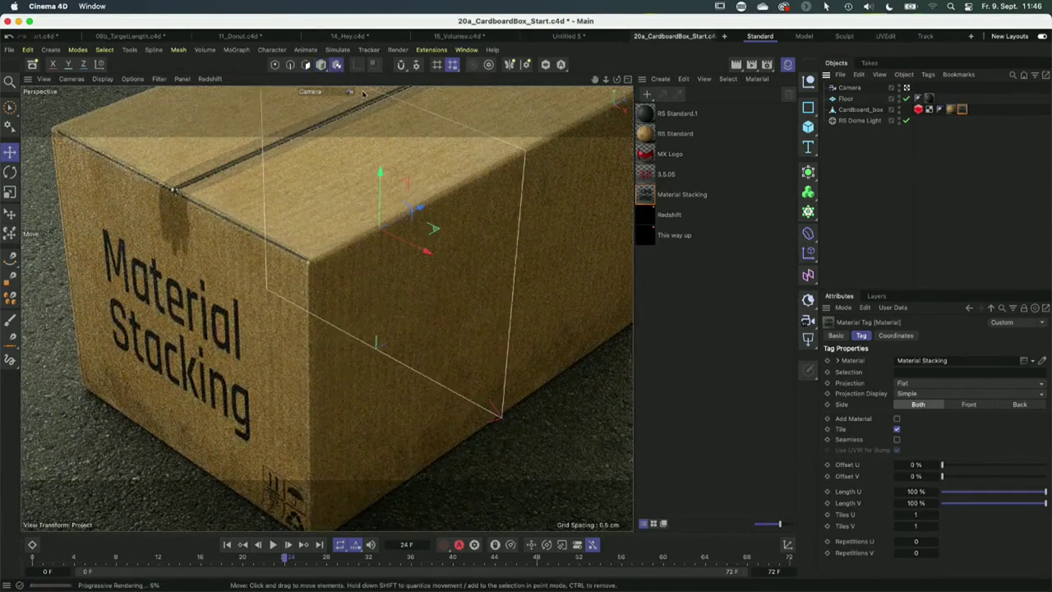
pyautogui.moveTo(425, 206); pyautogui.dragTo(274, 302)
pyautogui.press('t')
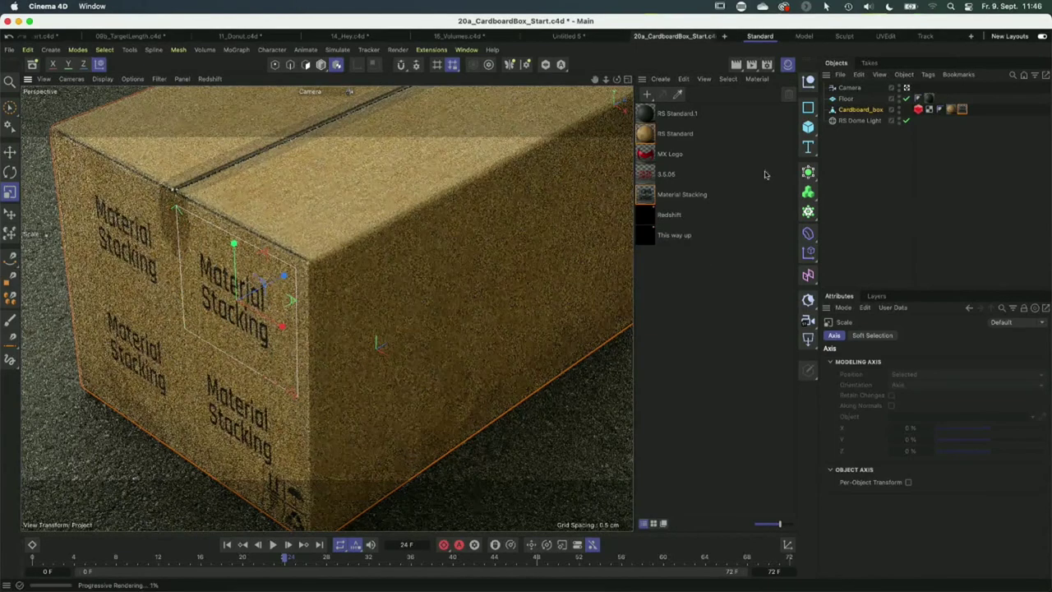
# Turn off tiling for the Material Stacking tag and rotate the lettering slightly on the box's short side.
pyautogui.click(963, 108)
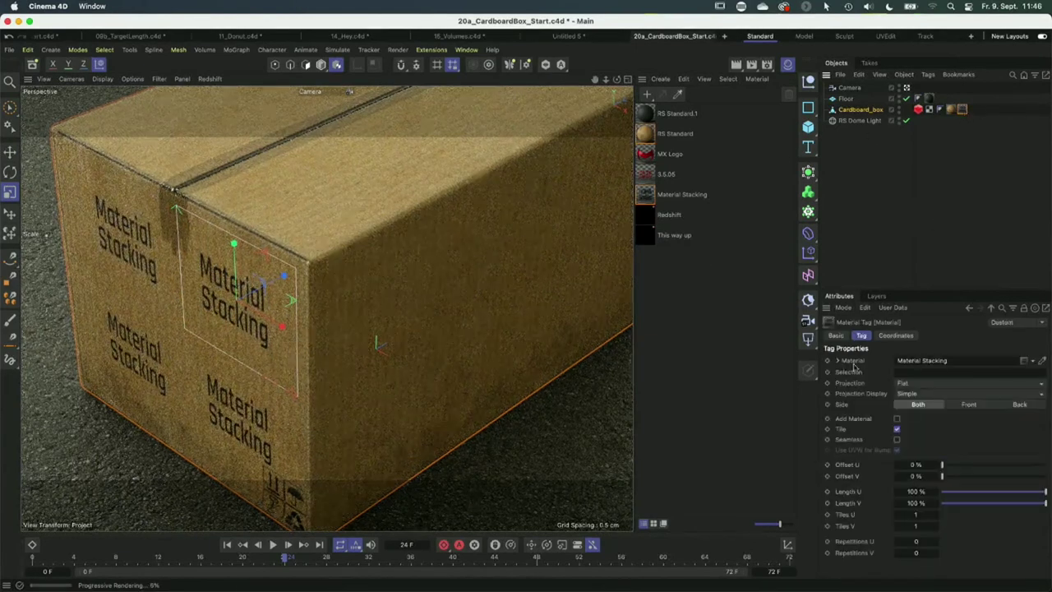
pyautogui.click(897, 428)
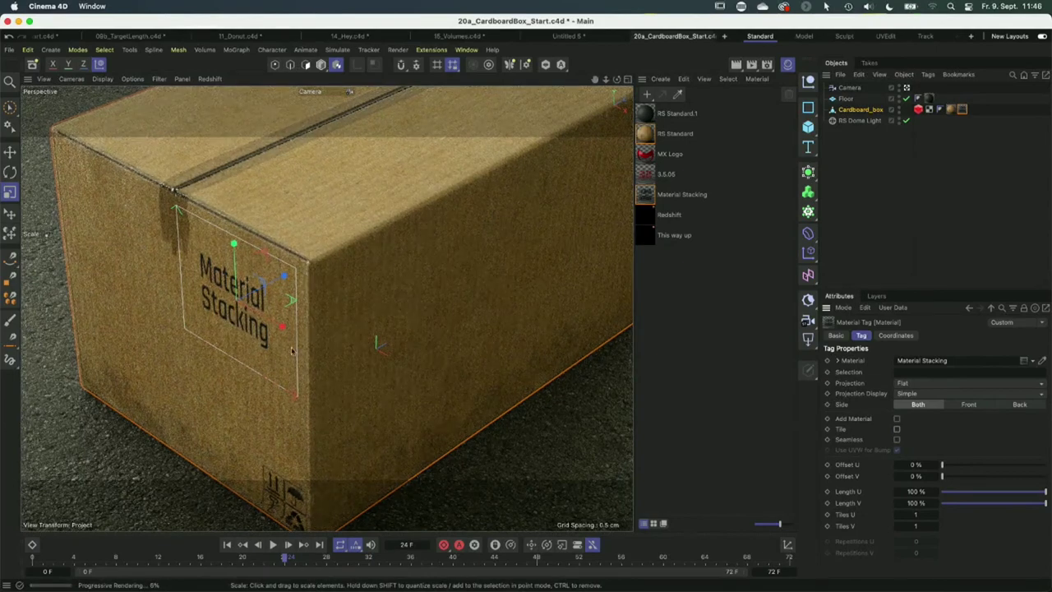
pyautogui.press('r')
pyautogui.moveTo(260, 289); pyautogui.dragTo(262, 321)
# Apply the MX Logo material to Cardboard_box with Flat projection and turn off its tiling.
pyautogui.moveTo(643, 153); pyautogui.dragTo(859, 111)
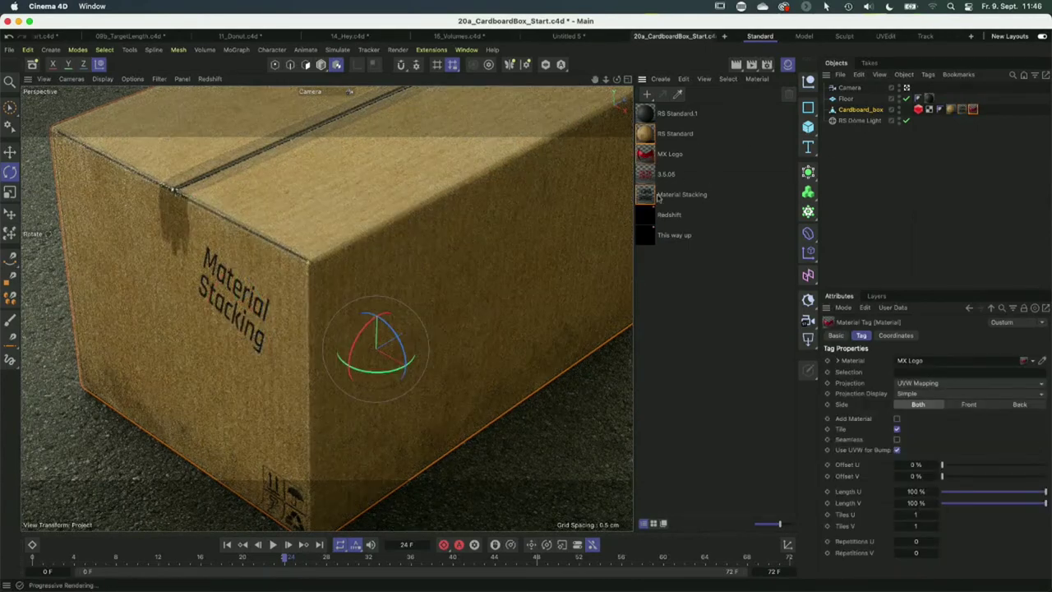
pyautogui.rightClick(975, 109)
pyautogui.press('Escape')
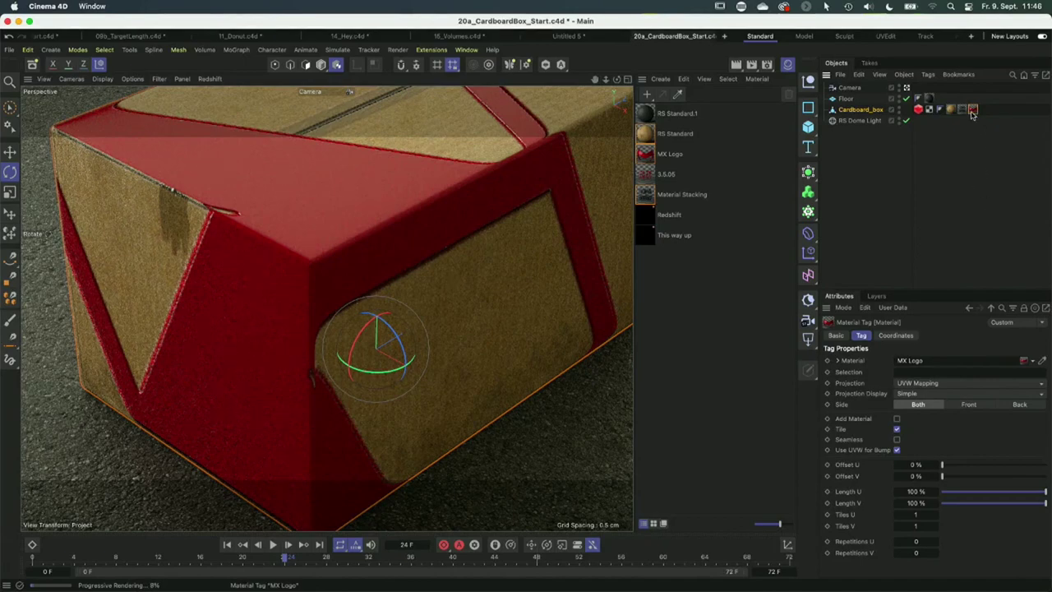
pyautogui.click(936, 383)
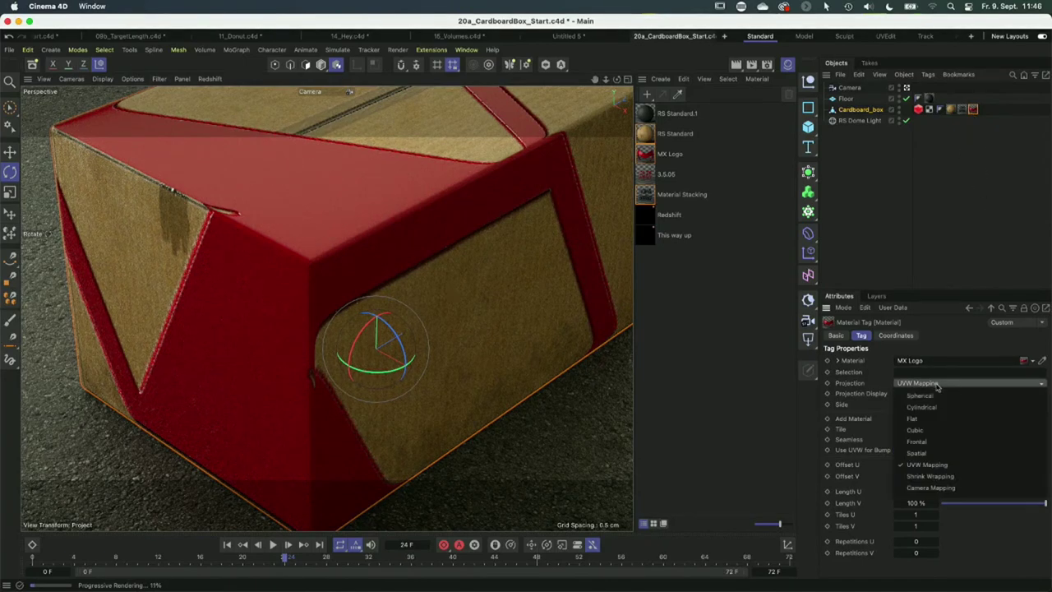
pyautogui.click(916, 414)
pyautogui.click(897, 428)
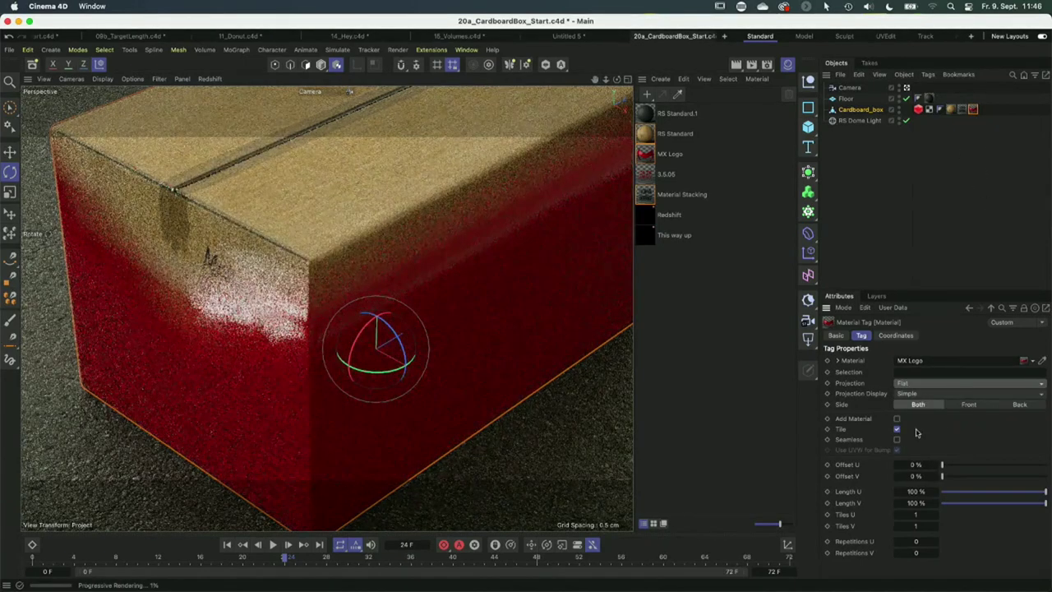
# Fit the MX Logo projection to the object and scale it down to a small logo on the box's short side.
pyautogui.rightClick(973, 109)
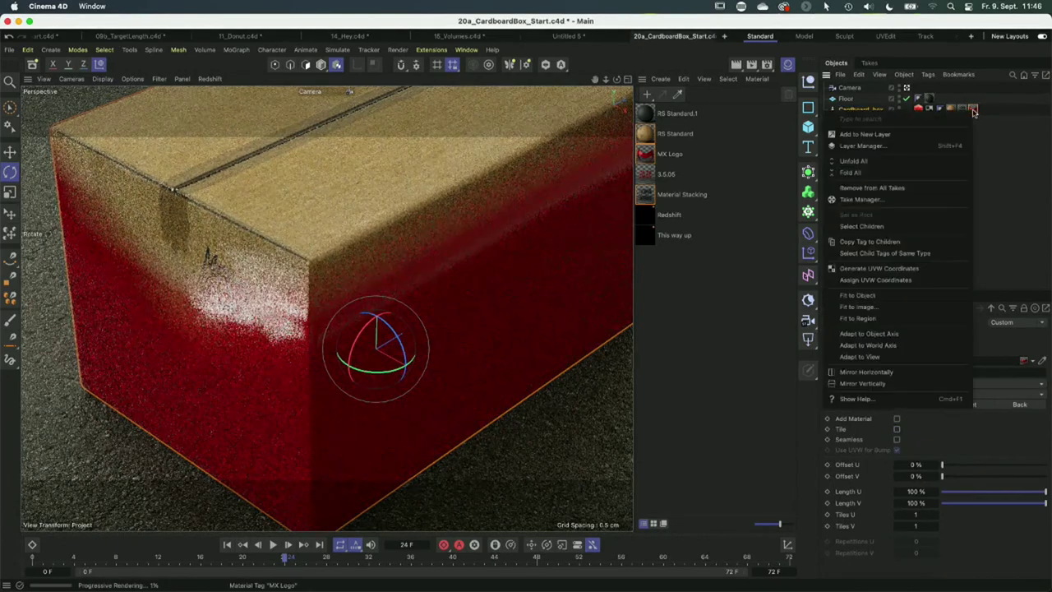
pyautogui.click(898, 296)
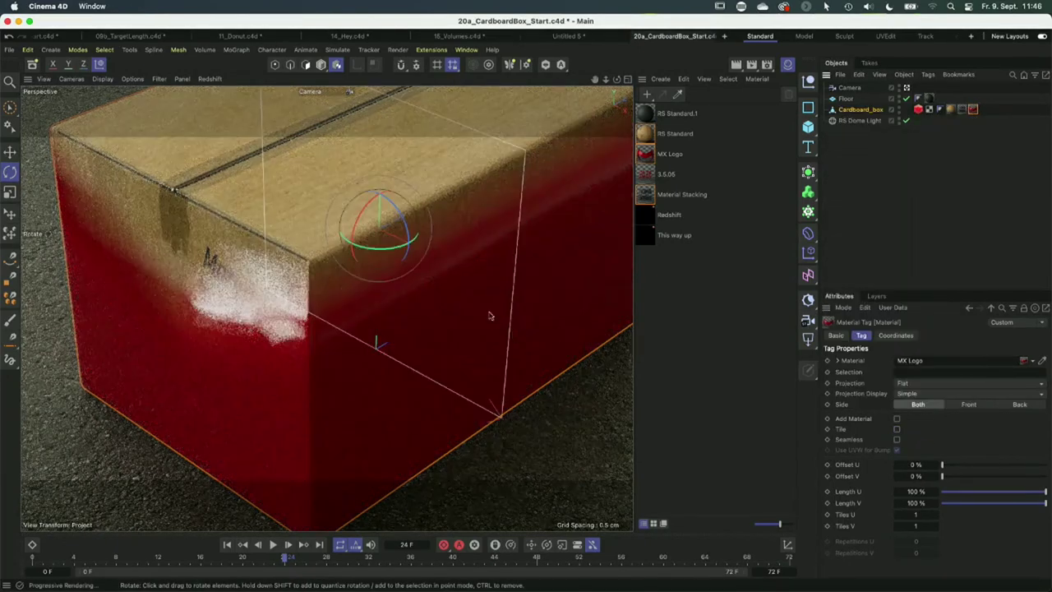
pyautogui.press('t')
pyautogui.moveTo(395, 239); pyautogui.dragTo(381, 291)
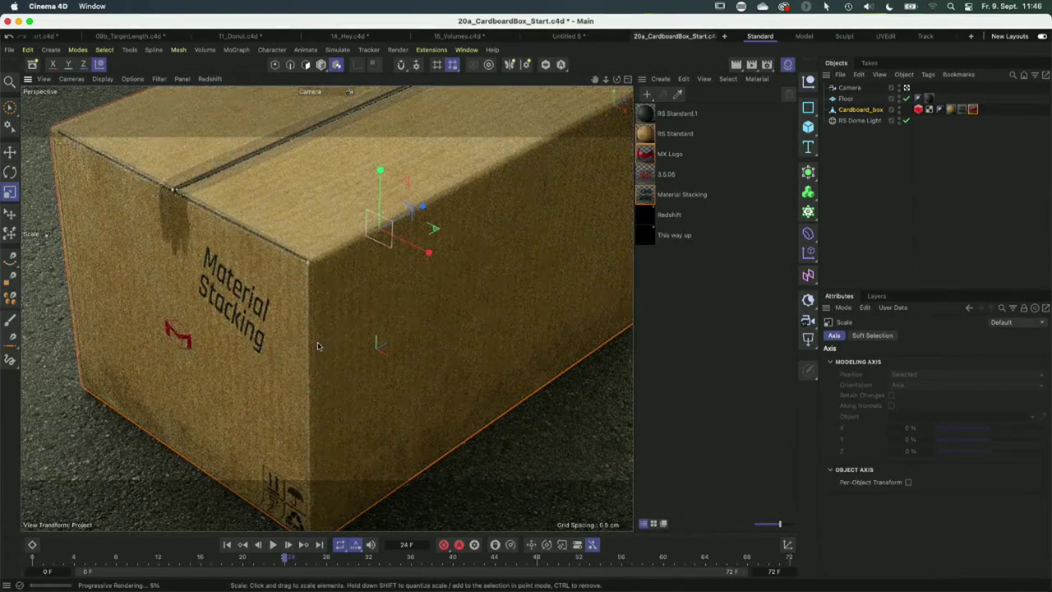
# Stop the live Redshift rendering of the box and hide the Material Manager.
pyautogui.click(224, 81)
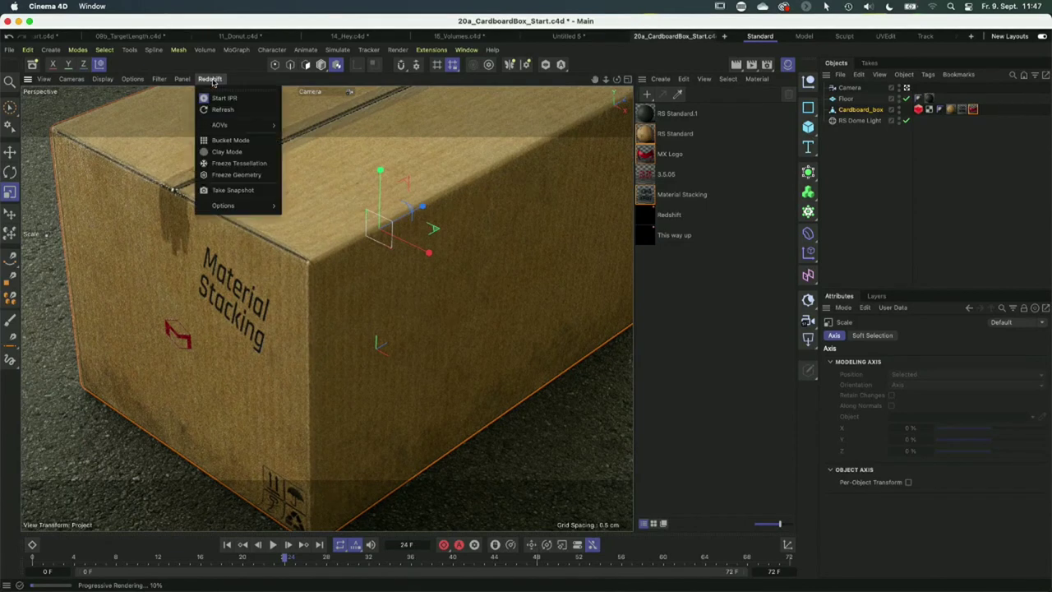
pyautogui.click(239, 97)
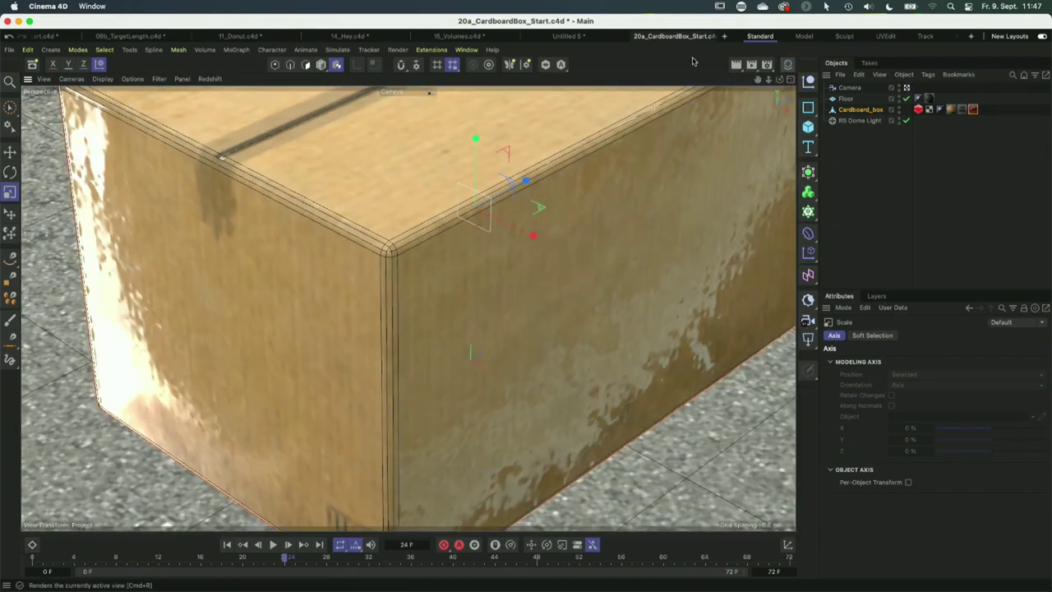
pyautogui.click(788, 64)
# Create a new empty project and set its renderer to Redshift.
pyautogui.click(724, 38)
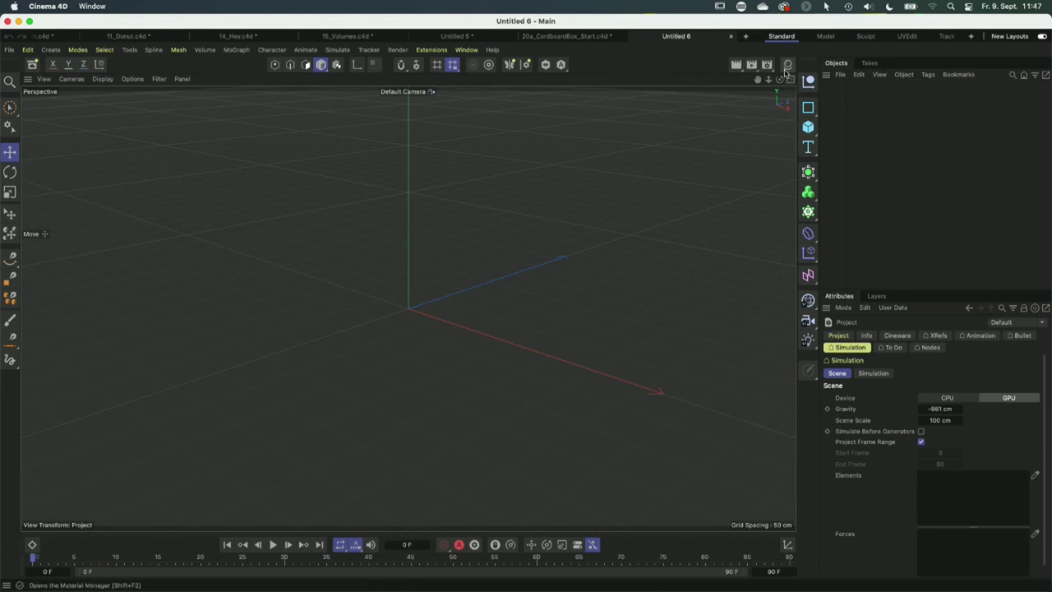
pyautogui.click(766, 64)
pyautogui.click(772, 82)
pyautogui.click(758, 117)
pyautogui.click(696, 54)
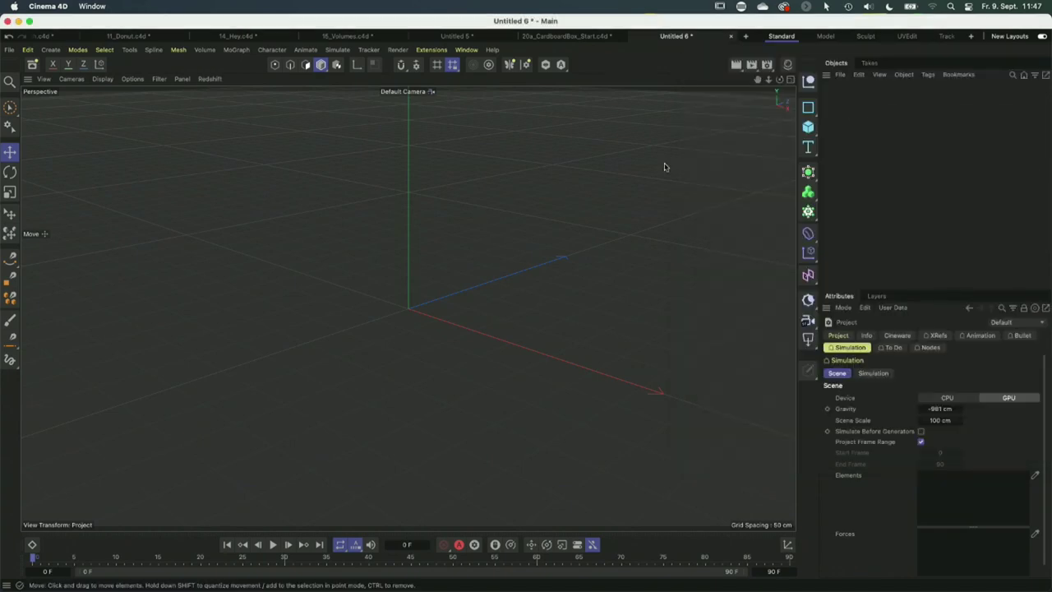
# Switch to ZBrush and send the Dragon subtool to Cinema 4D with GoZ.
pyautogui.press('super+Tab')
pyautogui.press('super+Tab')
pyautogui.press('super+Tab')
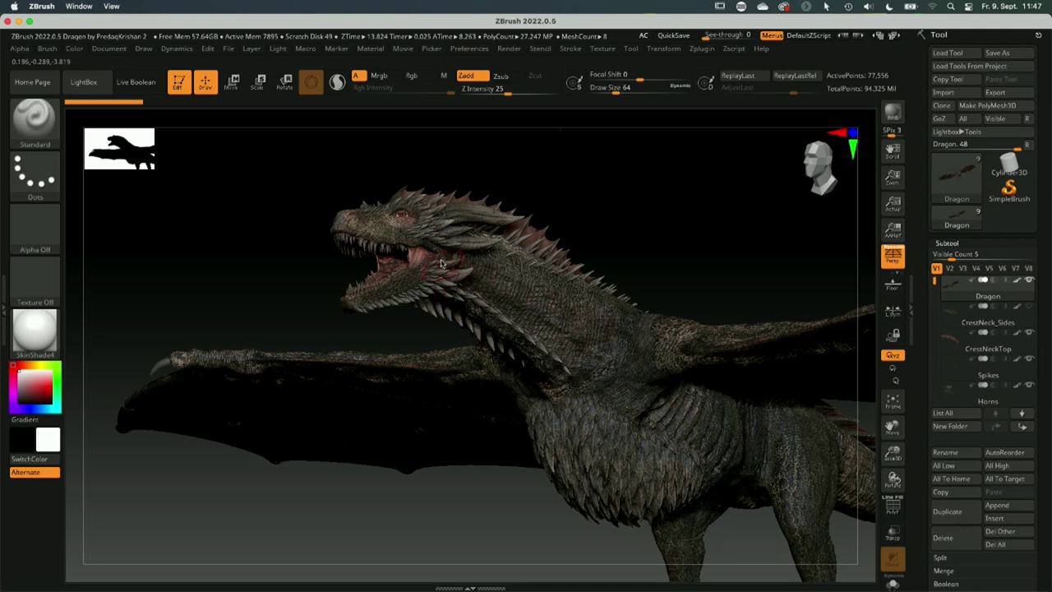
pyautogui.moveTo(950, 287)
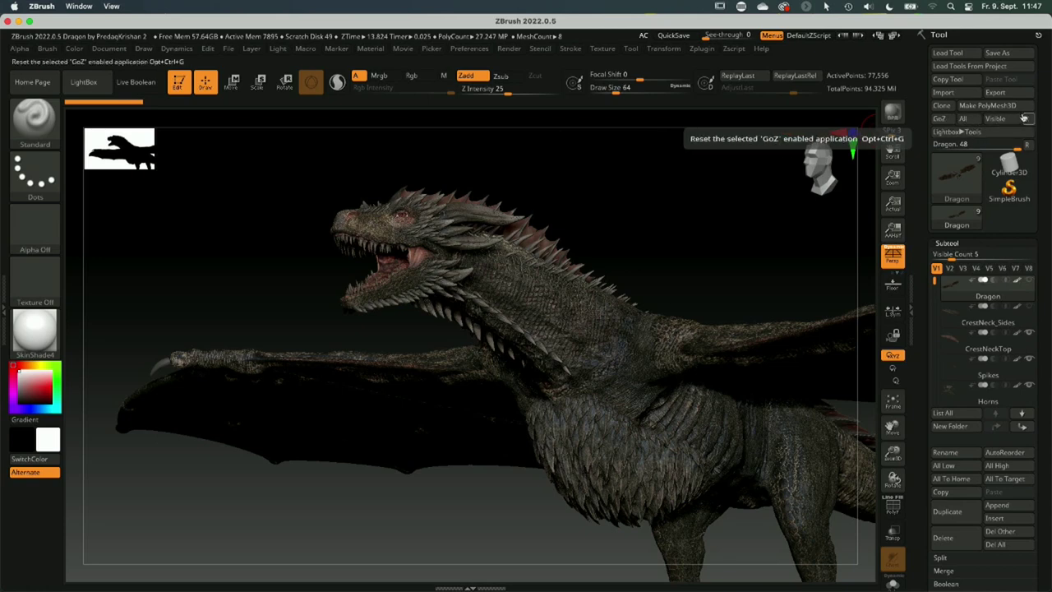
pyautogui.click(940, 119)
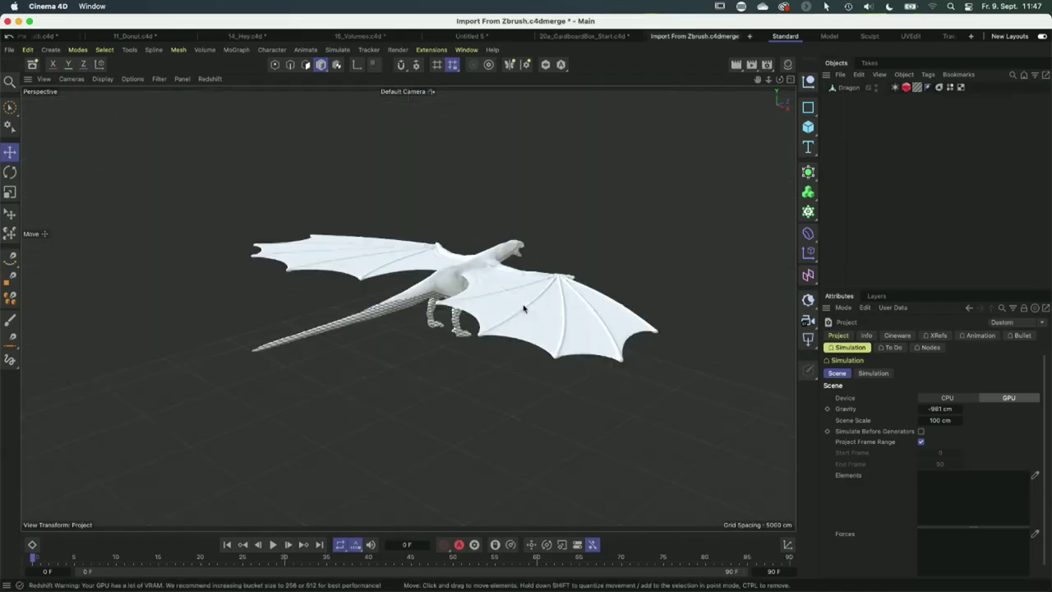
# Add a Redshift dome light to the dragon scene and start live rendering of the dragon's head.
pyautogui.keyDown('alt'); pyautogui.moveTo(420, 277); pyautogui.dragTo(458, 252); pyautogui.keyUp('alt')
pyautogui.keyDown('alt'); pyautogui.moveTo(459, 252); pyautogui.dragTo(688, 228, button='right'); pyautogui.keyUp('alt')
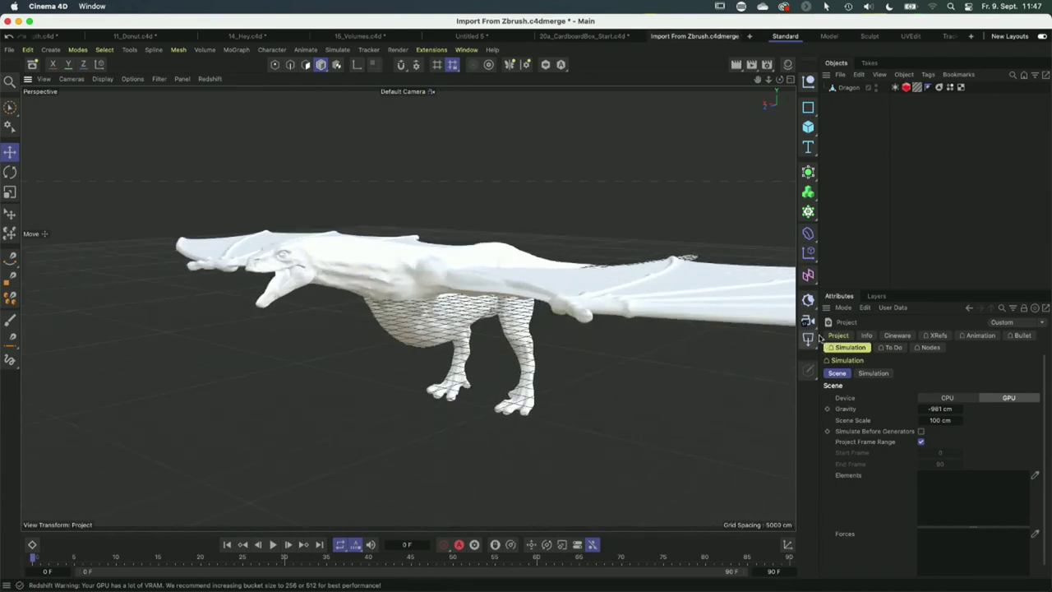
pyautogui.moveTo(809, 341); pyautogui.dragTo(870, 439)
pyautogui.keyDown('alt'); pyautogui.moveTo(302, 264); pyautogui.dragTo(427, 297, button='right'); pyautogui.keyUp('alt')
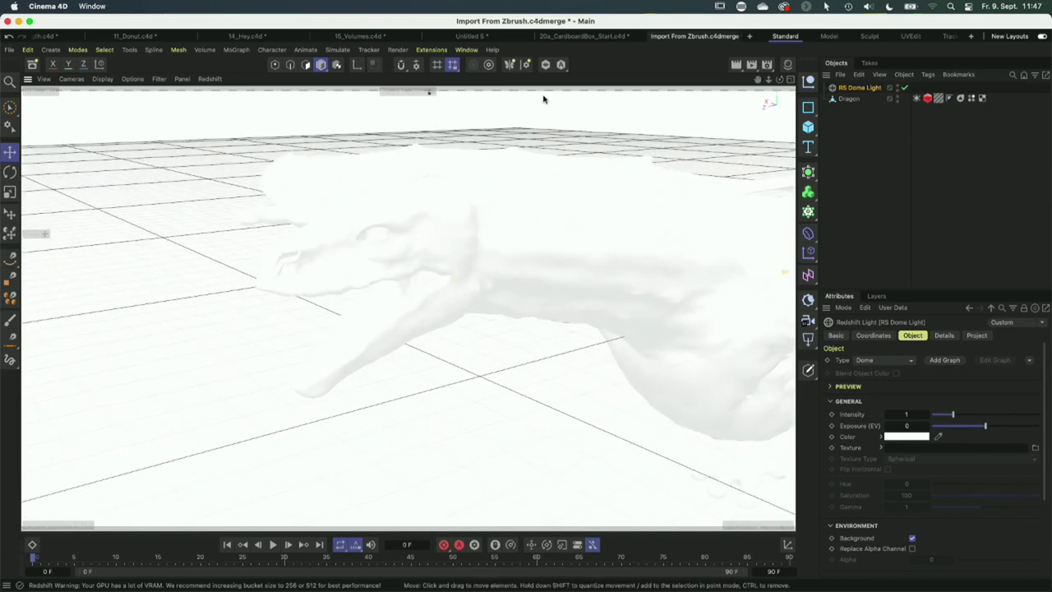
pyautogui.click(210, 79)
pyautogui.click(239, 103)
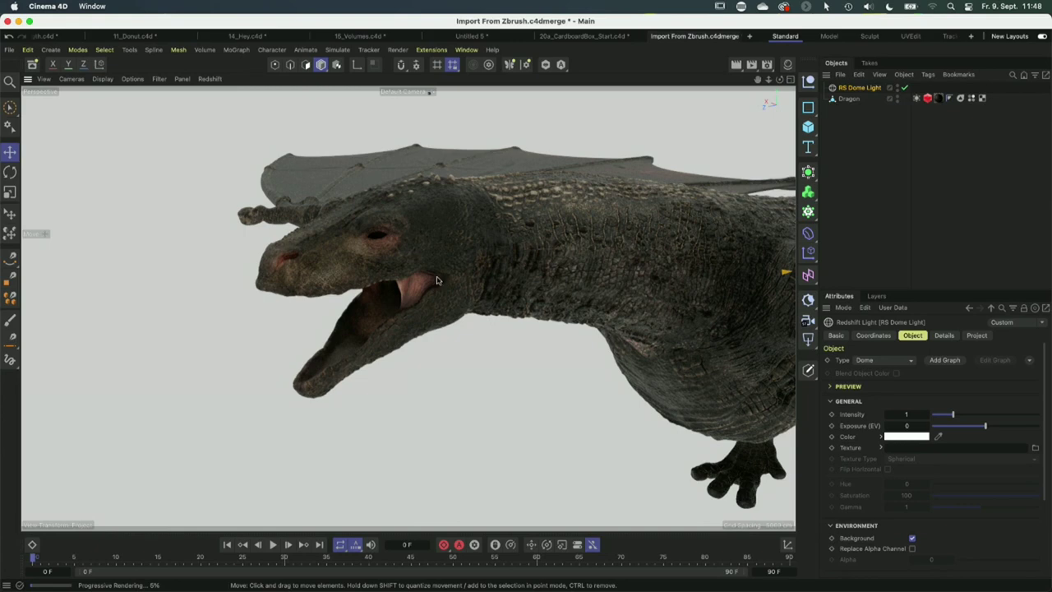
# Stop the live rendering, show the Material Manager, and inspect the Dragon material's node graph.
pyautogui.click(209, 79)
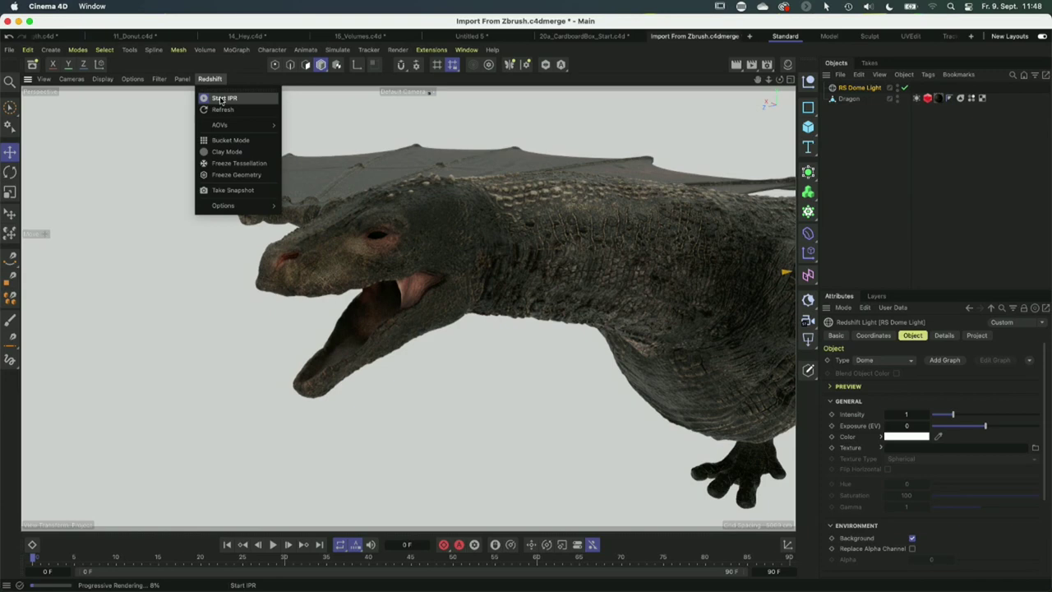
pyautogui.click(220, 98)
pyautogui.click(787, 64)
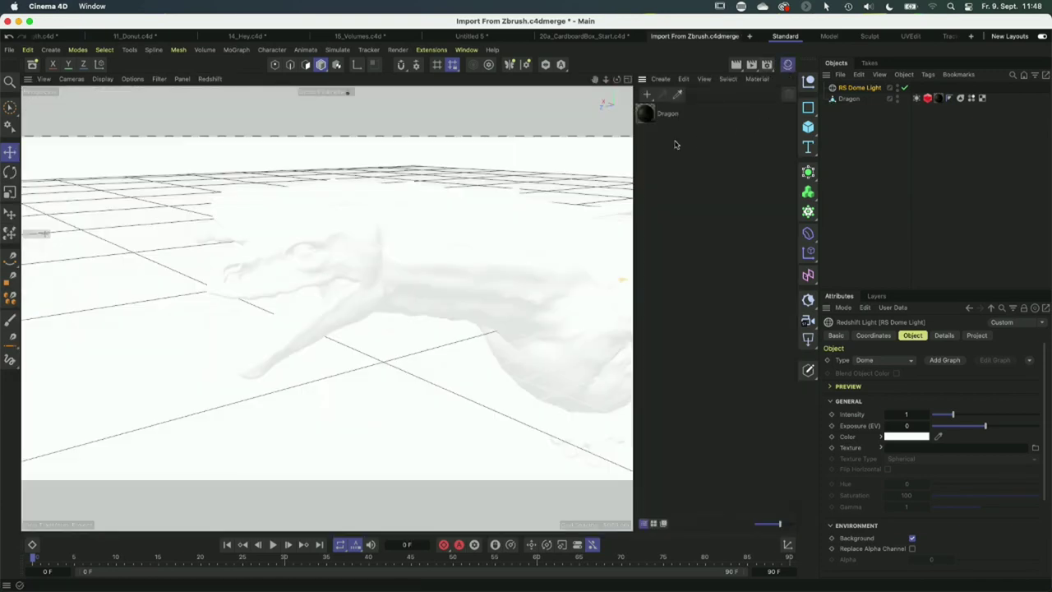
pyautogui.doubleClick(646, 114)
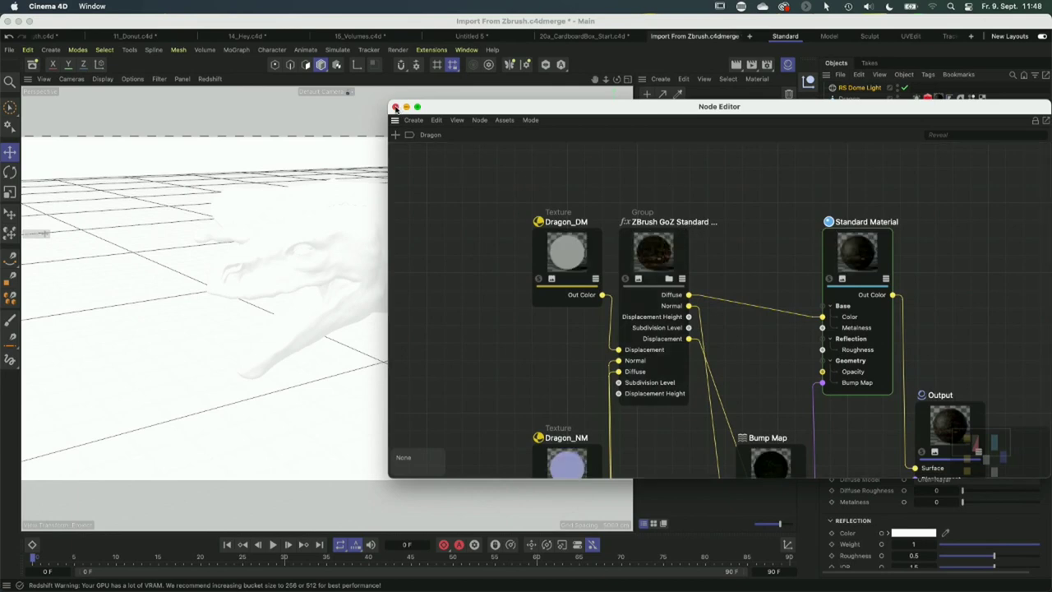
pyautogui.click(395, 107)
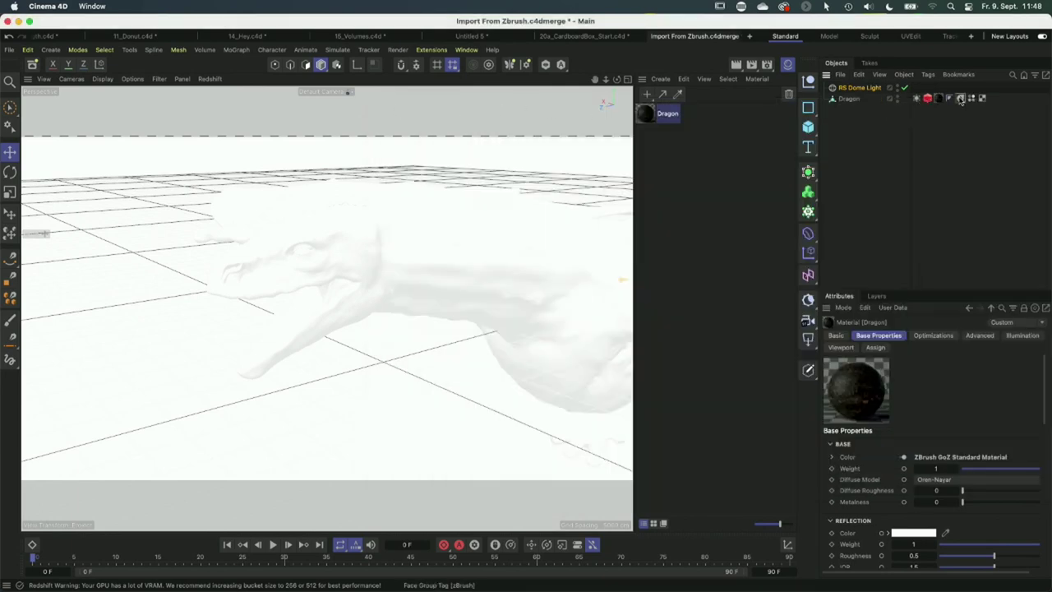
# Display the dragon's imported ZBrush polygroups and switch to polygon editing on the Dragon mesh.
pyautogui.click(960, 100)
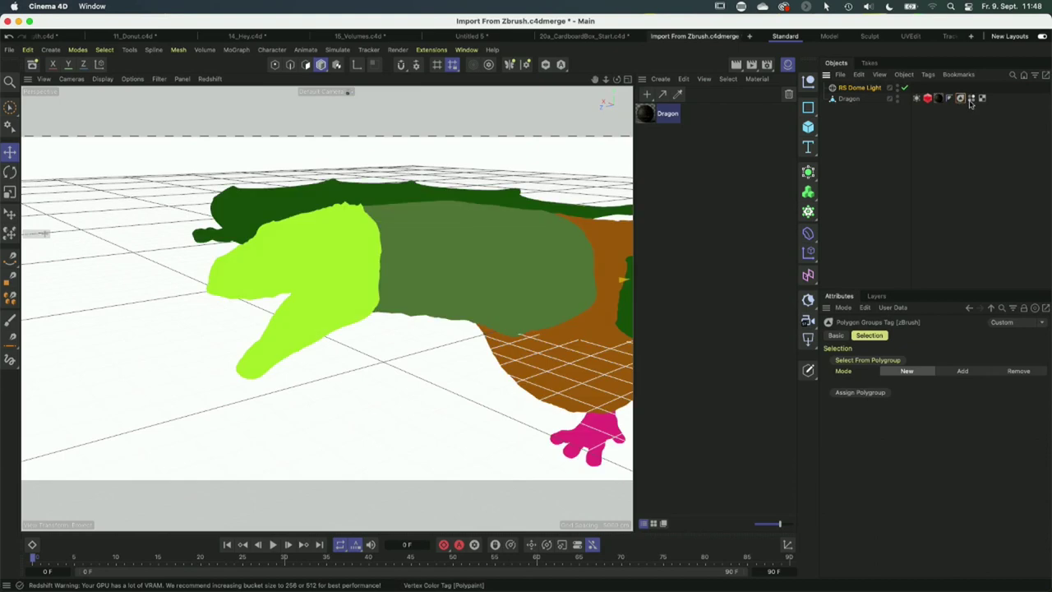
pyautogui.click(305, 64)
pyautogui.click(460, 257)
pyautogui.keyDown('alt'); pyautogui.moveTo(459, 257); pyautogui.dragTo(414, 279); pyautogui.keyUp('alt')
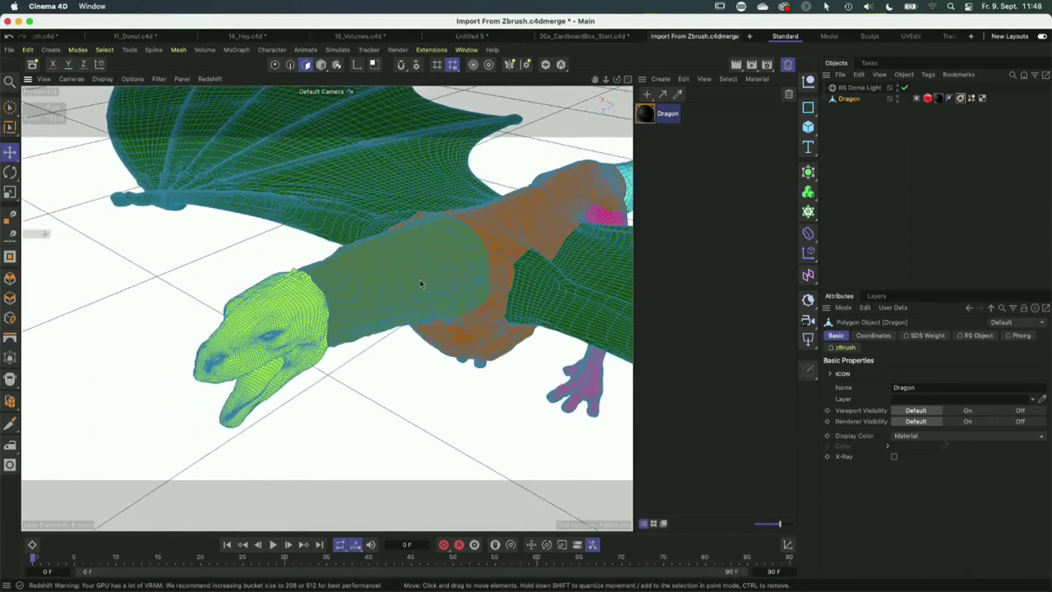
pyautogui.click(959, 99)
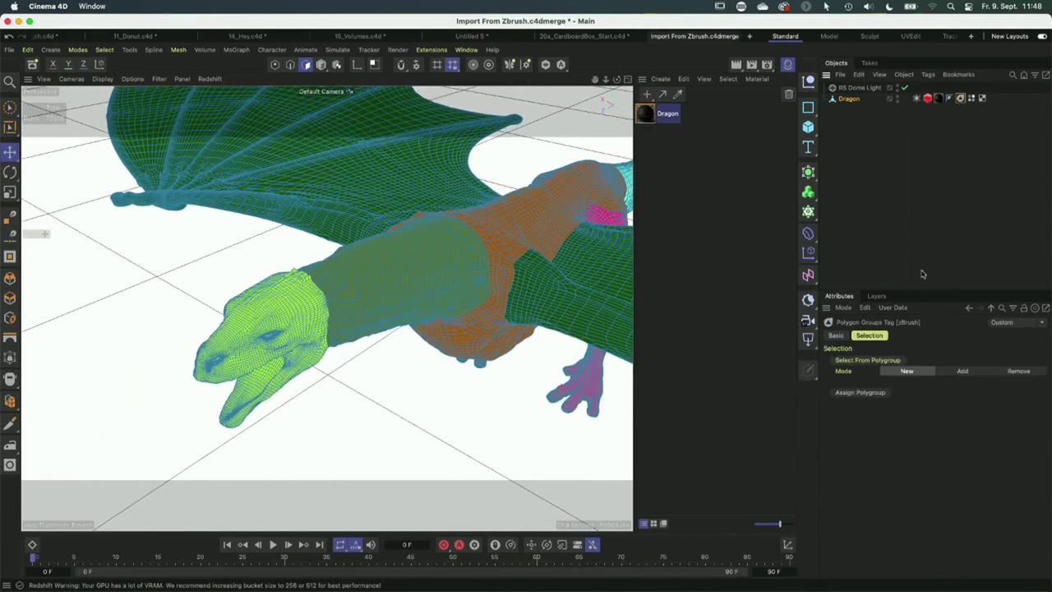
# Using Select From Polygroup in New mode, pick the dragon's neck, head, wing and body groups in turn, finishing with the head.
pyautogui.click(859, 362)
pyautogui.click(384, 251)
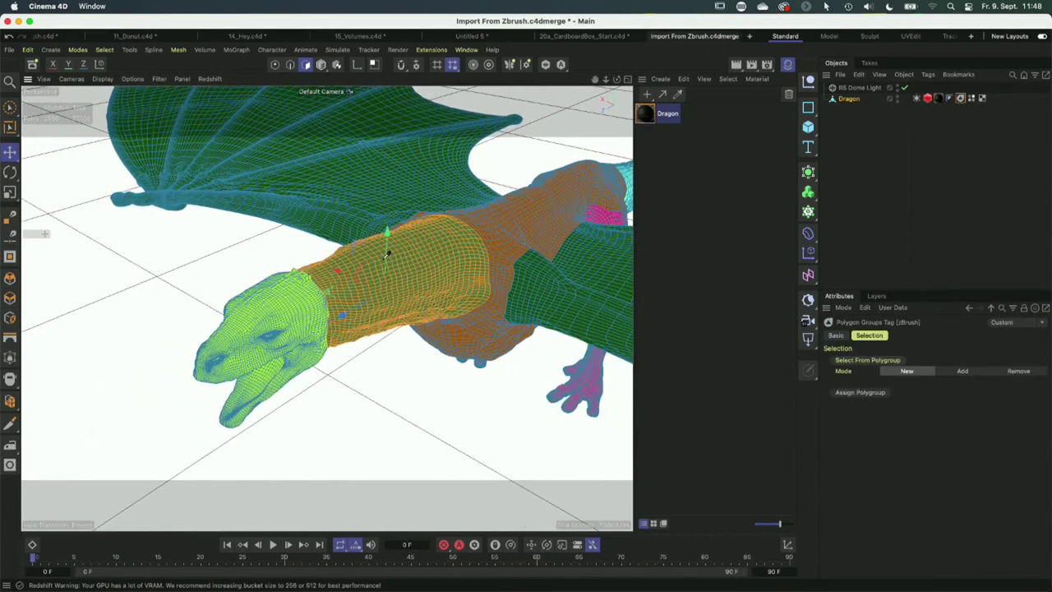
pyautogui.click(278, 304)
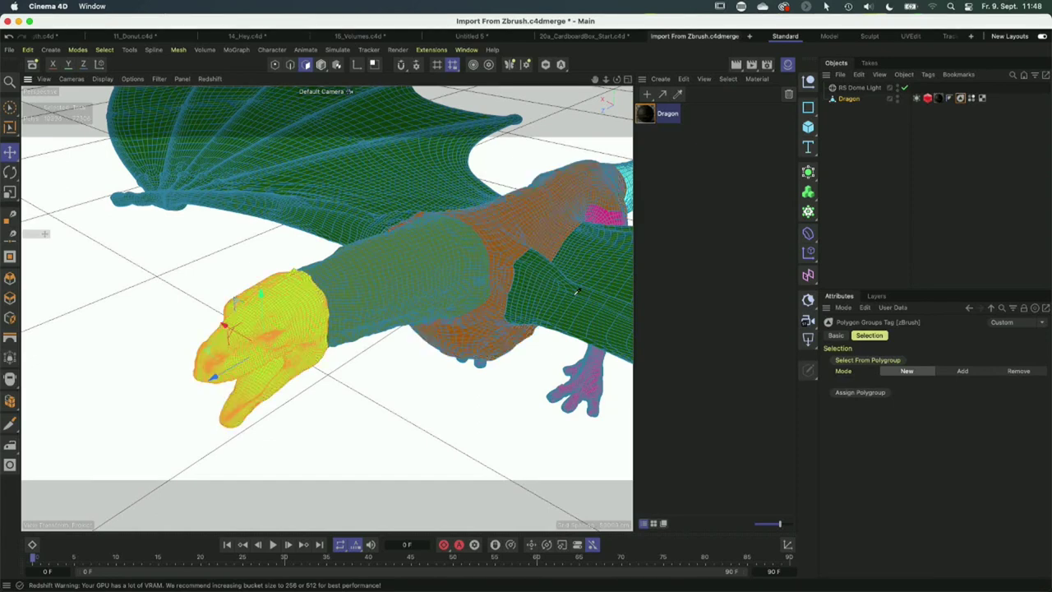
pyautogui.click(262, 140)
pyautogui.click(424, 268)
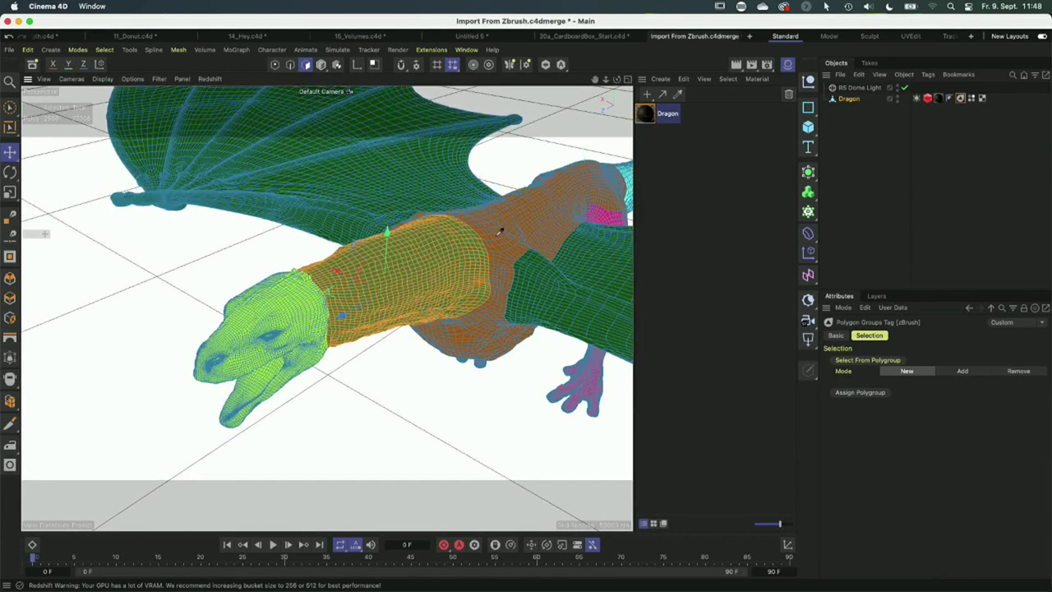
pyautogui.click(496, 238)
pyautogui.click(286, 289)
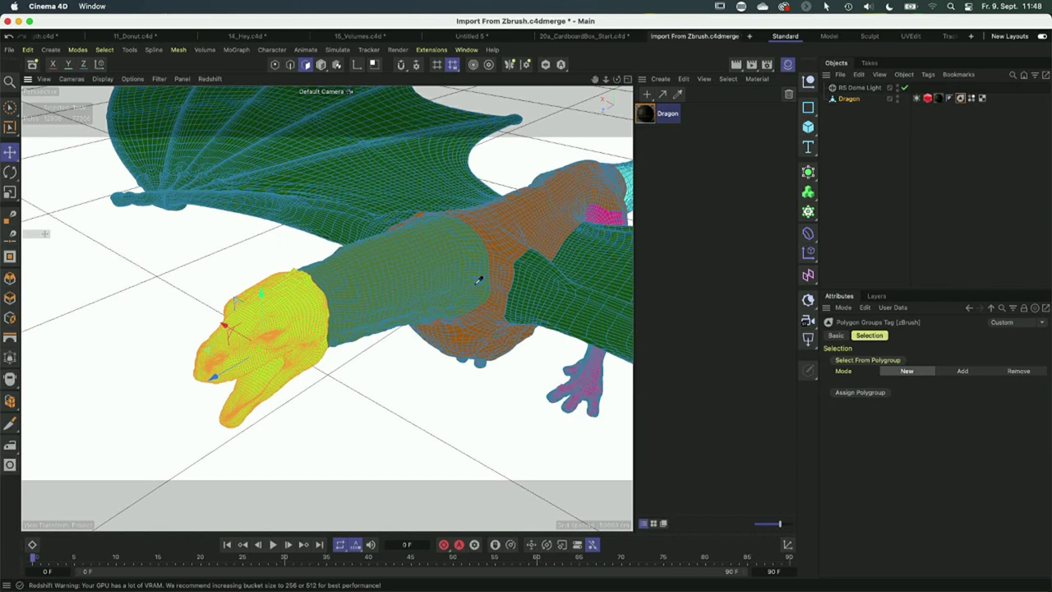
# Switch to PowerPoint to show the Cinema 4D 2023 feature slide.
pyautogui.press('super+Tab')
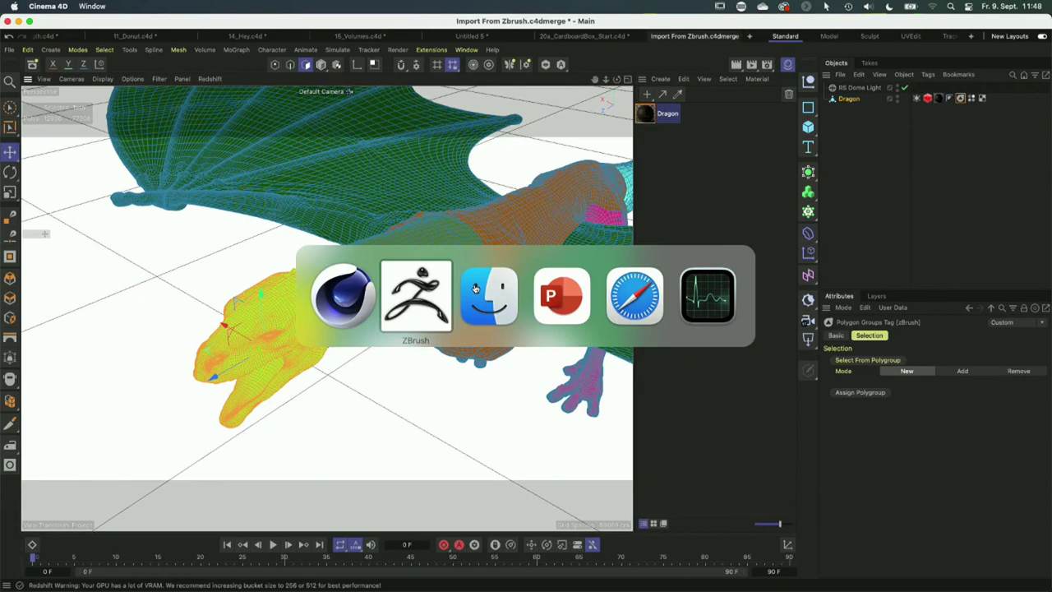
pyautogui.click(547, 303)
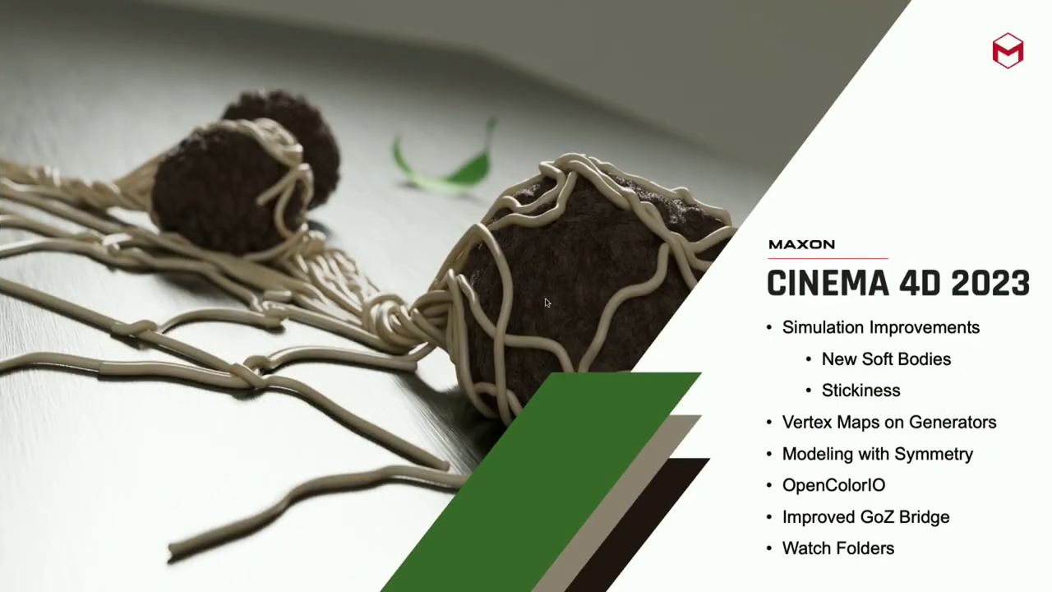